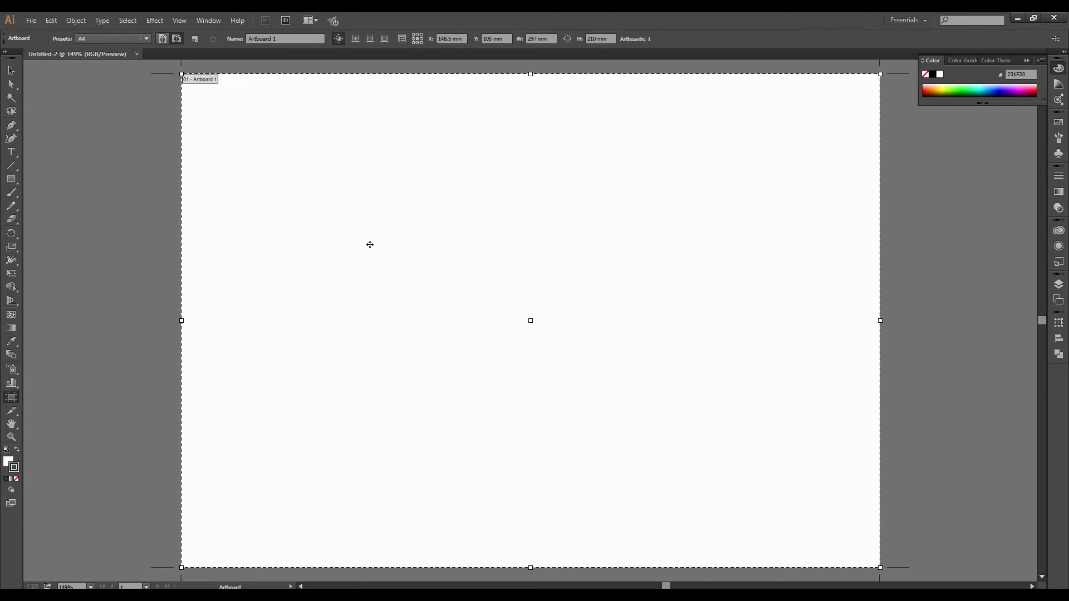
Draw a rectangle covering the whole 297 × 210 mm artboard, corner to corner.
{"action": "left_click", "coordinate": [8, 70]}
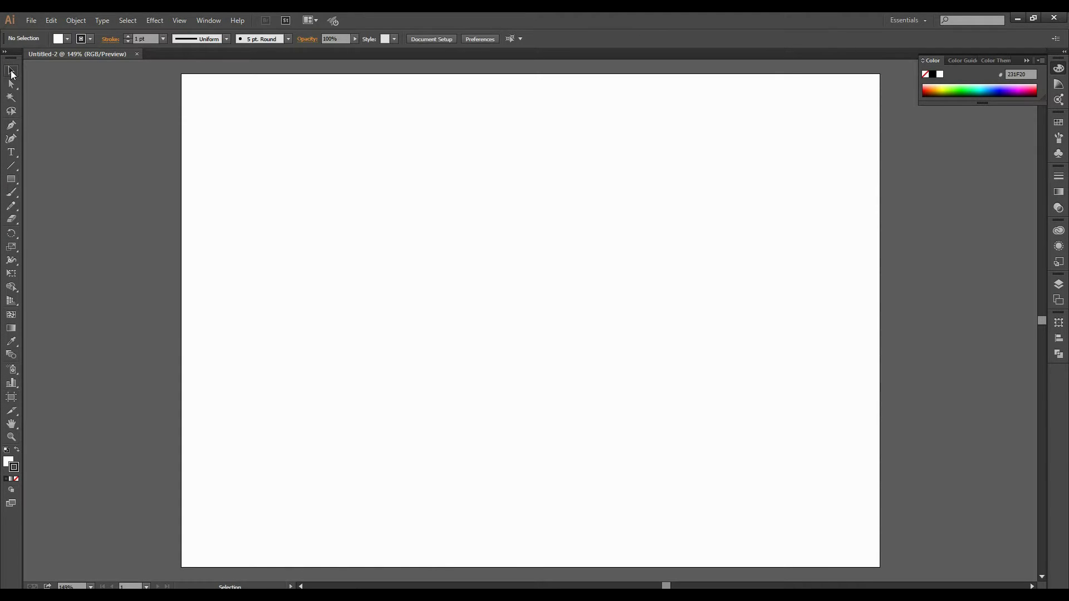
{"action": "scroll", "coordinate": [503, 224], "scroll_direction": "down", "scroll_amount": 1}
{"action": "scroll", "coordinate": [495, 236], "scroll_direction": "up", "scroll_amount": 1}
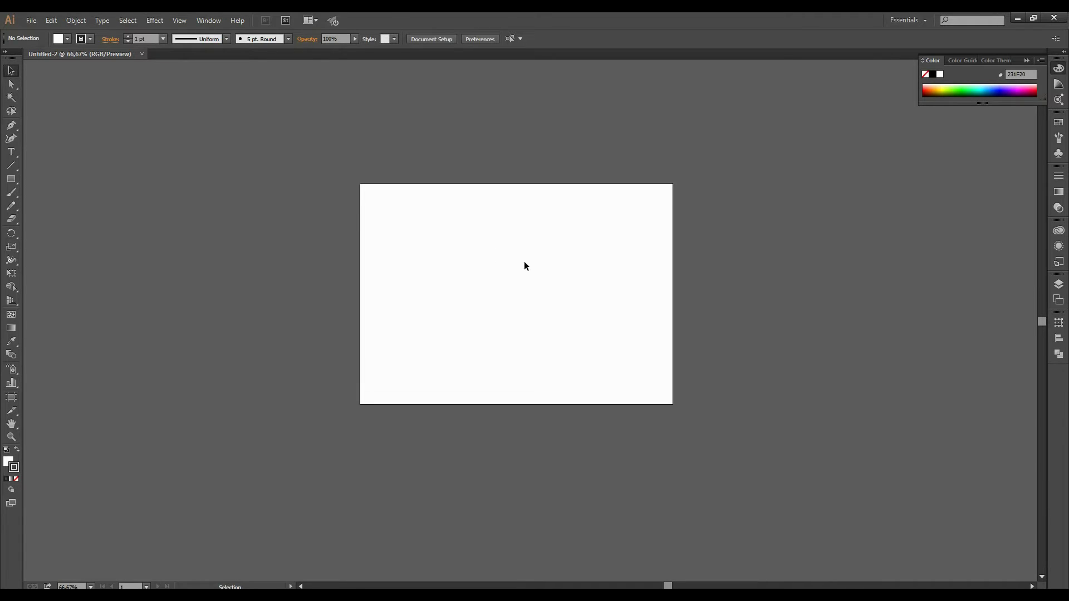
{"action": "scroll", "coordinate": [523, 262], "scroll_direction": "up", "scroll_amount": 1}
{"action": "scroll", "coordinate": [520, 281], "scroll_direction": "up", "scroll_amount": 1}
{"action": "scroll", "coordinate": [544, 325], "scroll_direction": "up", "scroll_amount": 2}
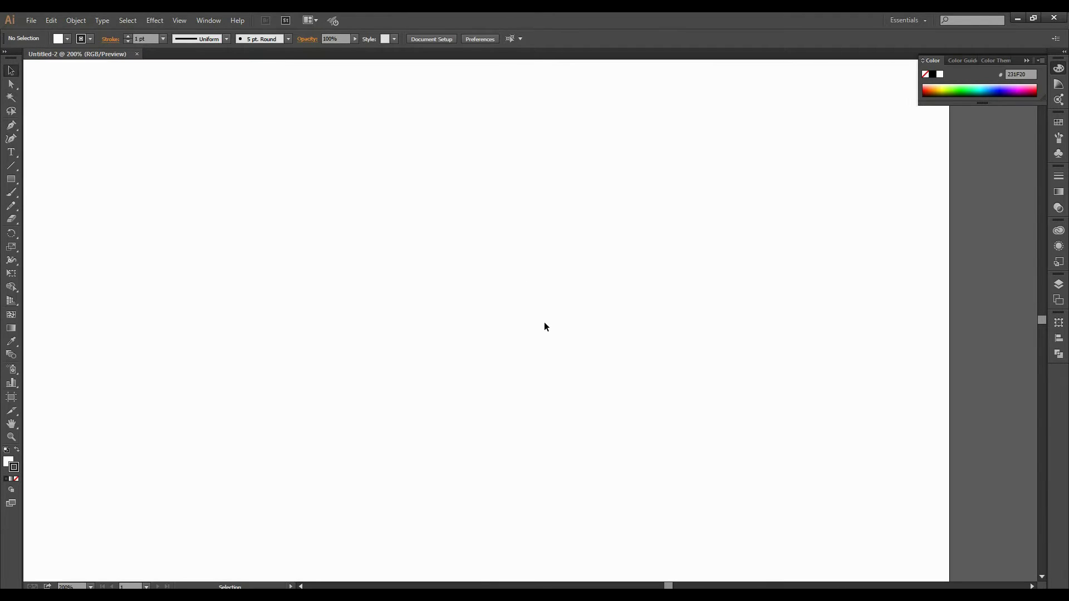
{"action": "scroll", "coordinate": [536, 313], "scroll_direction": "down", "scroll_amount": 1}
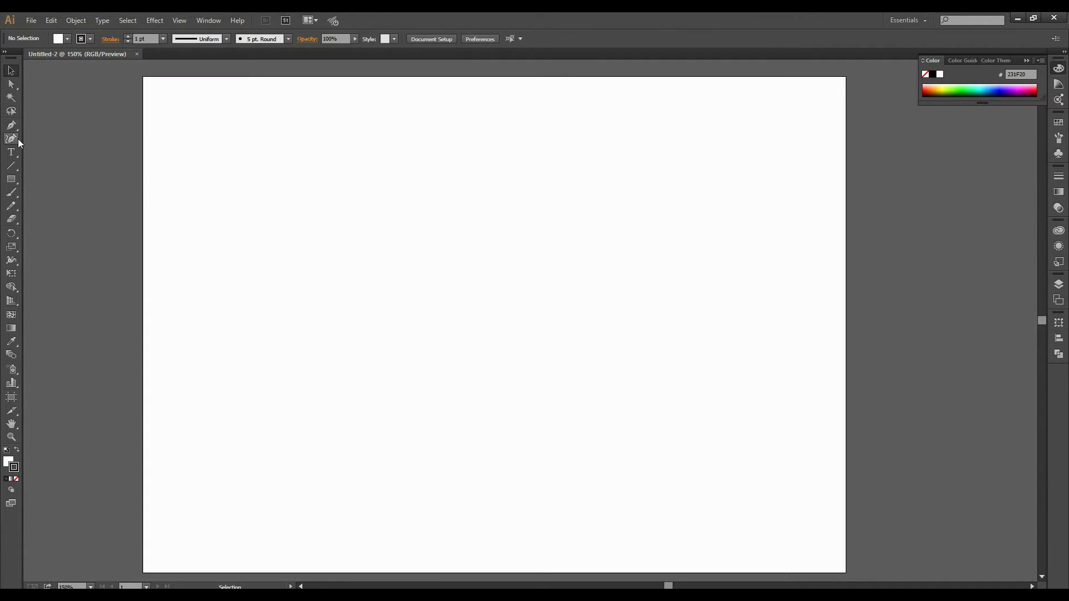
{"action": "left_click", "coordinate": [10, 179]}
{"action": "left_click_drag", "start_coordinate": [142, 76], "coordinate": [814, 541]}
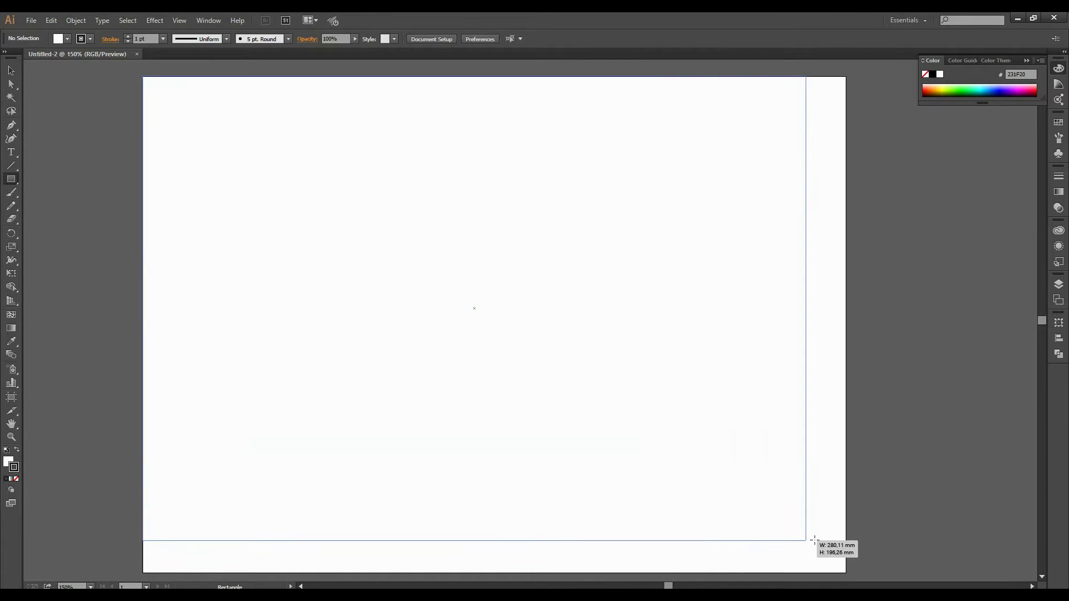
{"action": "left_click_drag", "start_coordinate": [814, 540], "coordinate": [845, 572]}
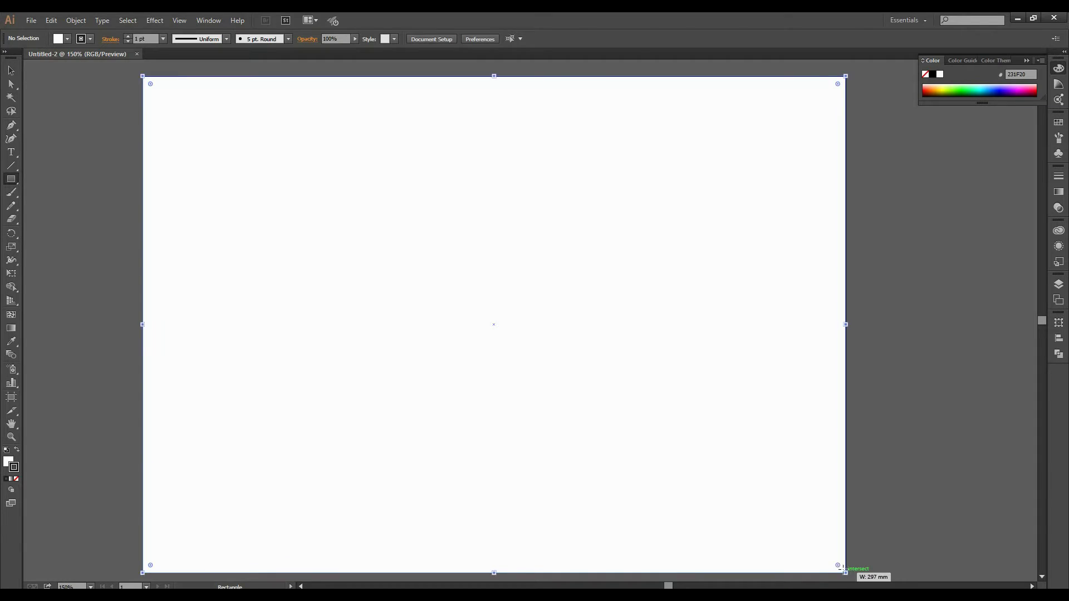
Give the rectangle no stroke and a light grey DDDDDD fill, then deselect it.
{"action": "left_click", "coordinate": [16, 479]}
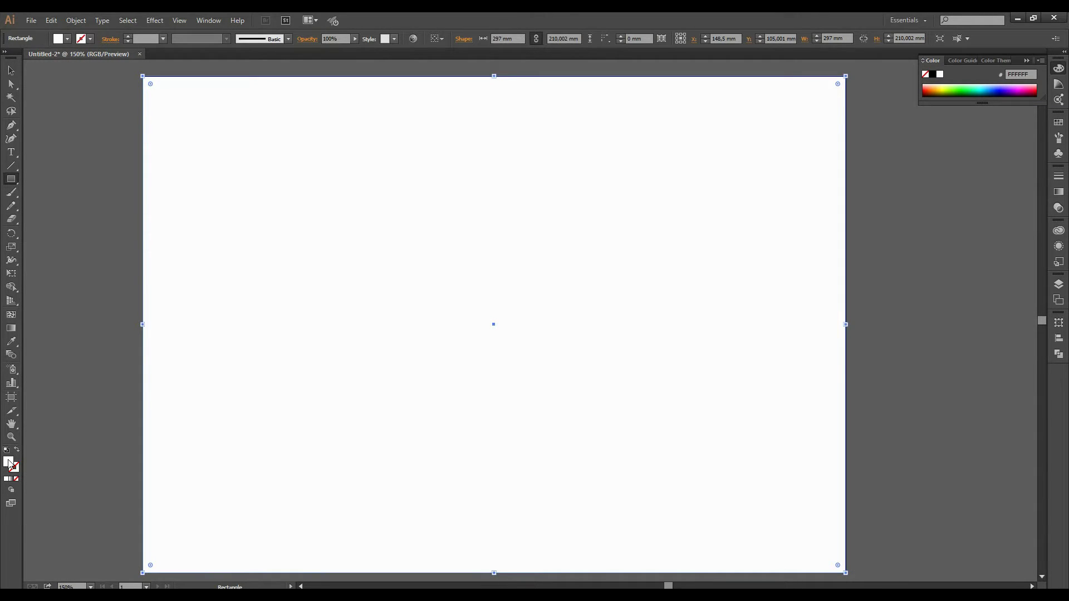
{"action": "double_click", "coordinate": [9, 462]}
{"action": "left_click_drag", "start_coordinate": [174, 120], "coordinate": [130, 123]}
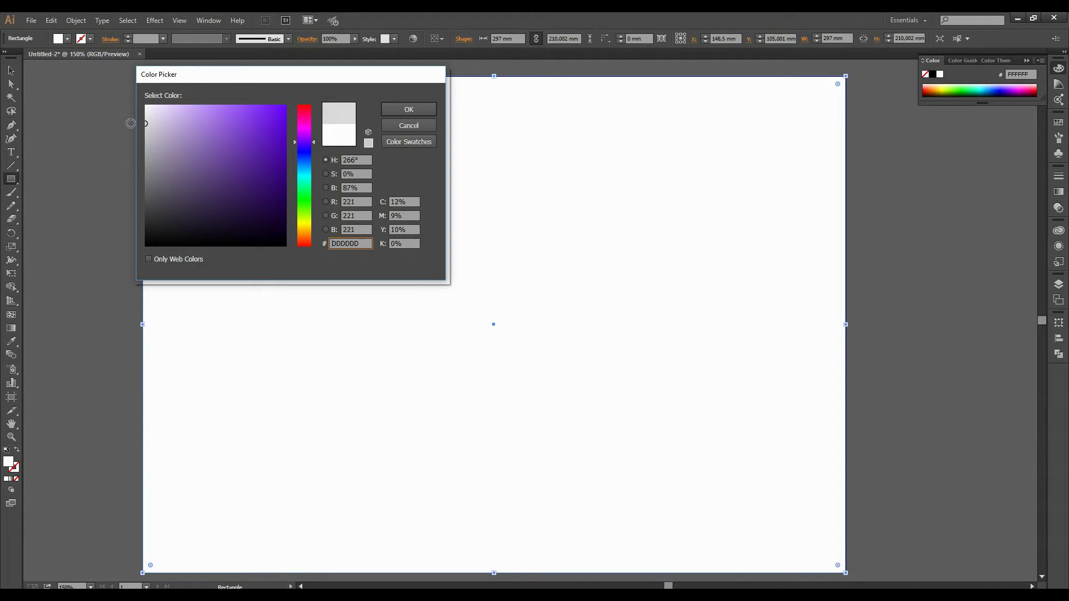
{"action": "left_click", "coordinate": [409, 109]}
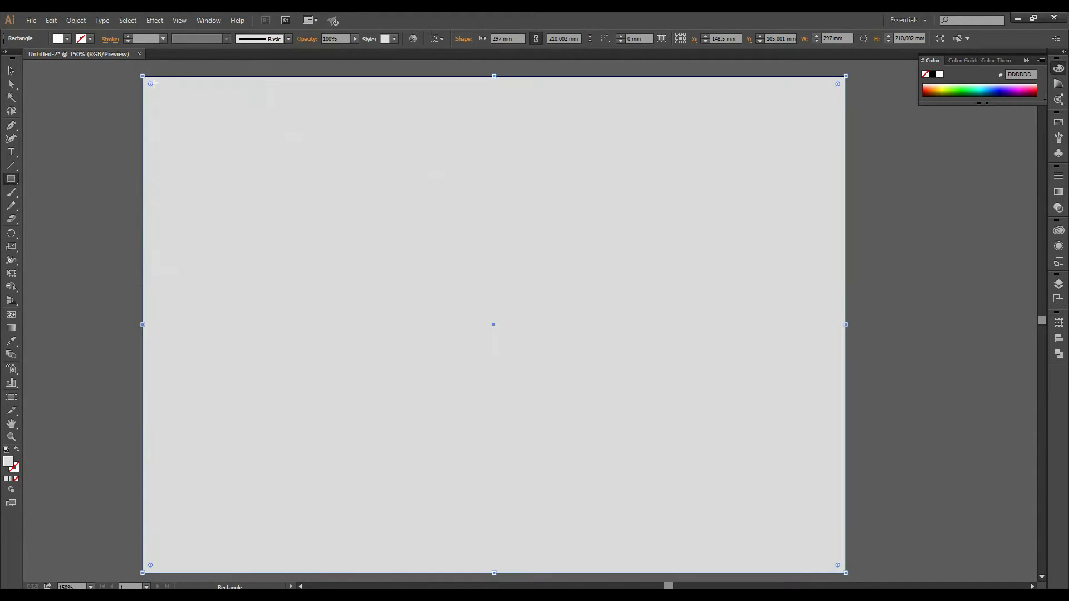
{"action": "left_click", "coordinate": [11, 70]}
{"action": "left_click", "coordinate": [73, 159]}
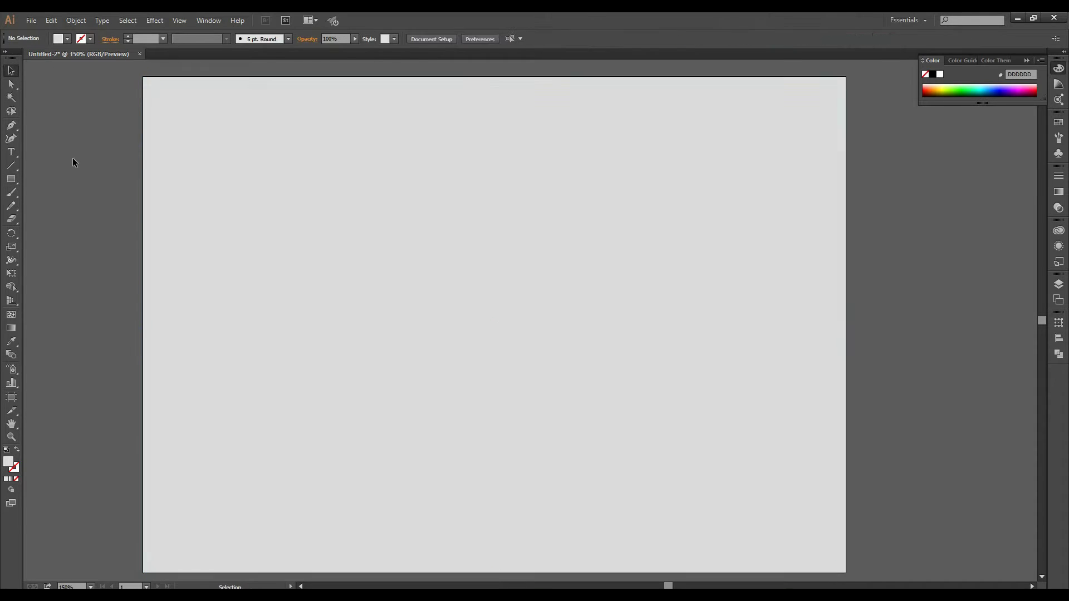
Draw a circle about 87.254 mm across on the upper middle of the grey background.
{"action": "left_click", "coordinate": [11, 179]}
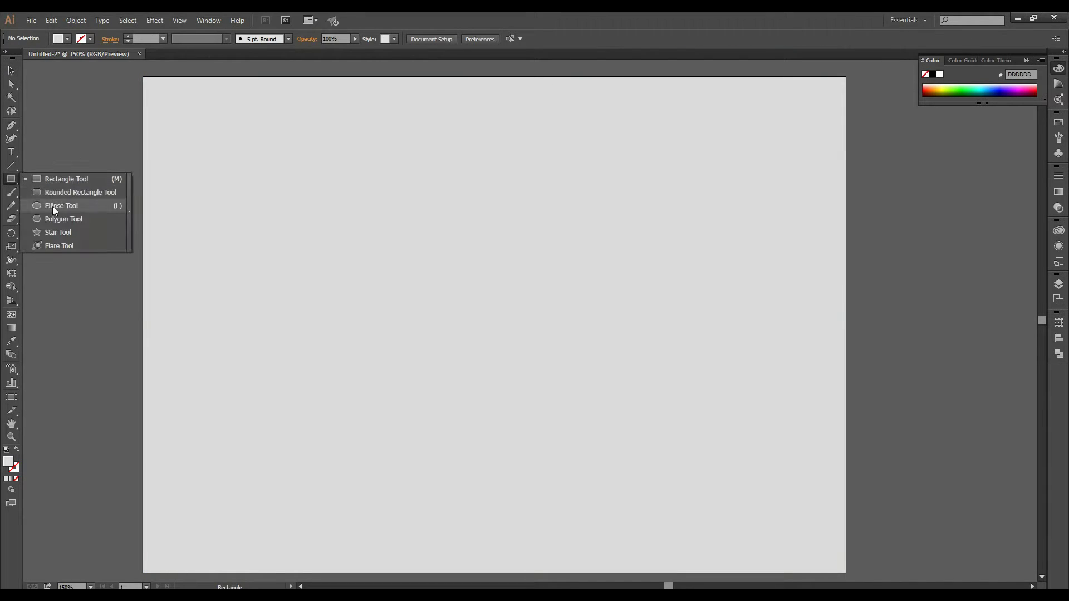
{"action": "left_click_drag", "start_coordinate": [16, 179], "coordinate": [52, 206]}
{"action": "left_click_drag", "start_coordinate": [364, 184], "coordinate": [570, 391]}
{"action": "scroll", "coordinate": [516, 311], "scroll_direction": "up", "scroll_amount": 1}
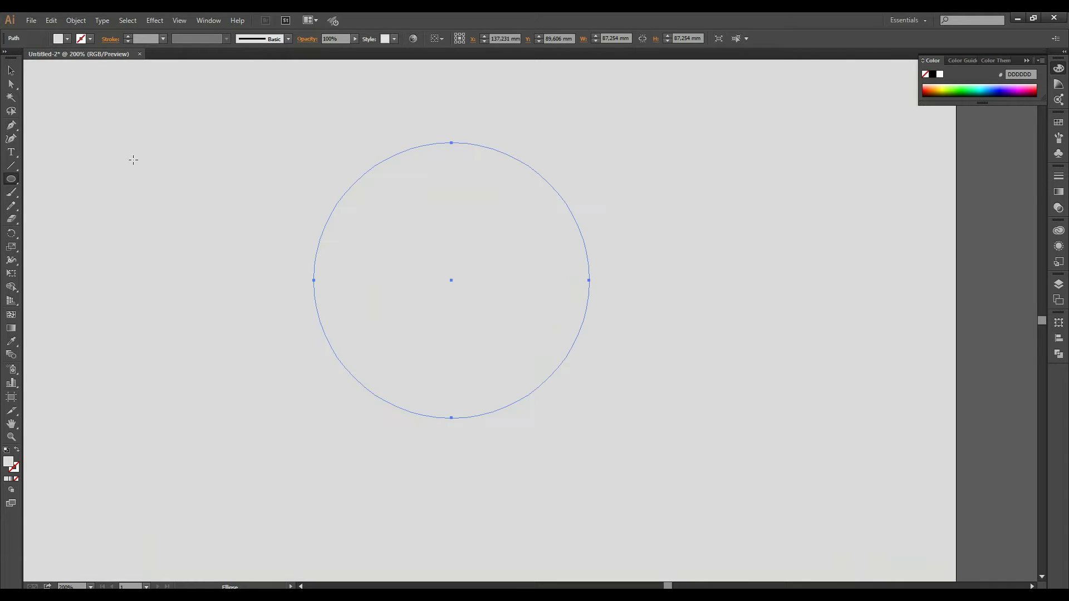
{"action": "left_click", "coordinate": [11, 70]}
{"action": "scroll", "coordinate": [520, 242], "scroll_direction": "down", "scroll_amount": 1}
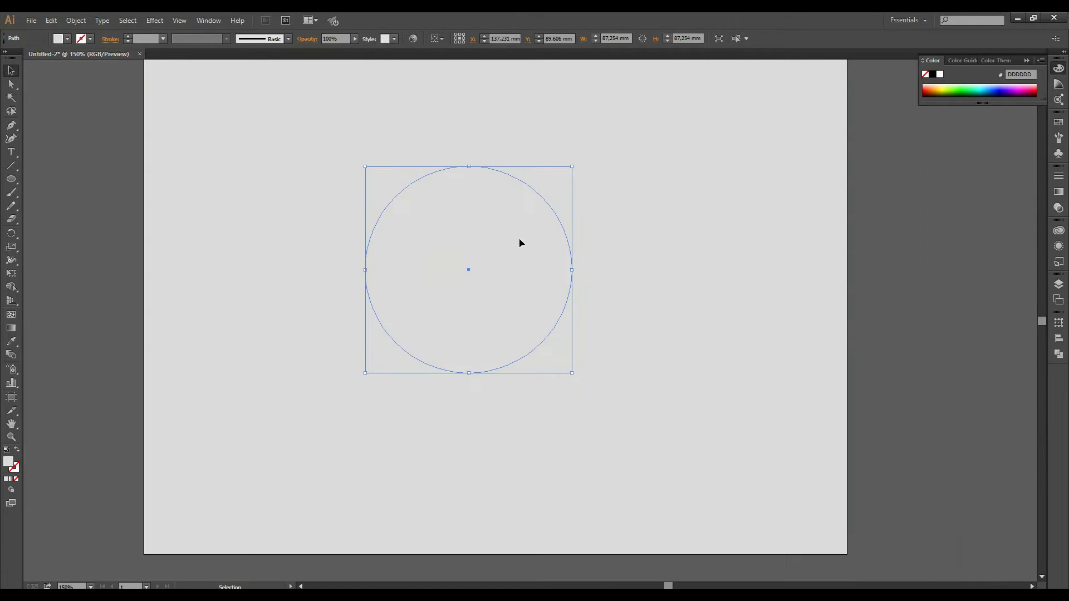
{"action": "scroll", "coordinate": [521, 242], "scroll_direction": "down", "scroll_amount": 1}
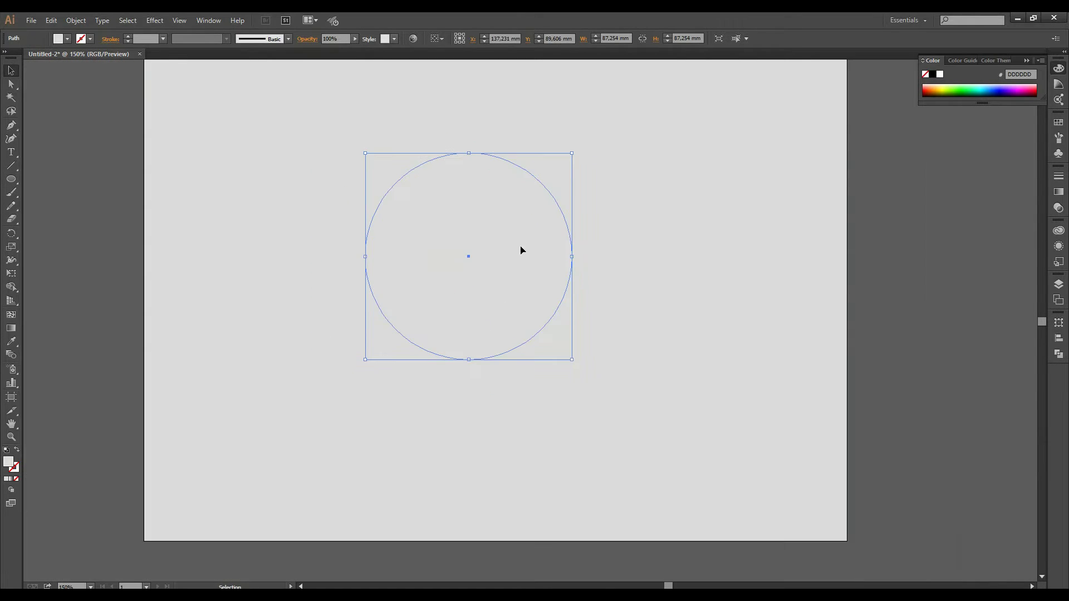
Fill the circle with solid black 000000.
{"action": "double_click", "coordinate": [8, 462]}
{"action": "mouse_move", "coordinate": [235, 180]}
{"action": "left_mouse_down"}
{"action": "mouse_move", "coordinate": [268, 136]}
{"action": "mouse_move", "coordinate": [137, 260]}
{"action": "left_mouse_up"}
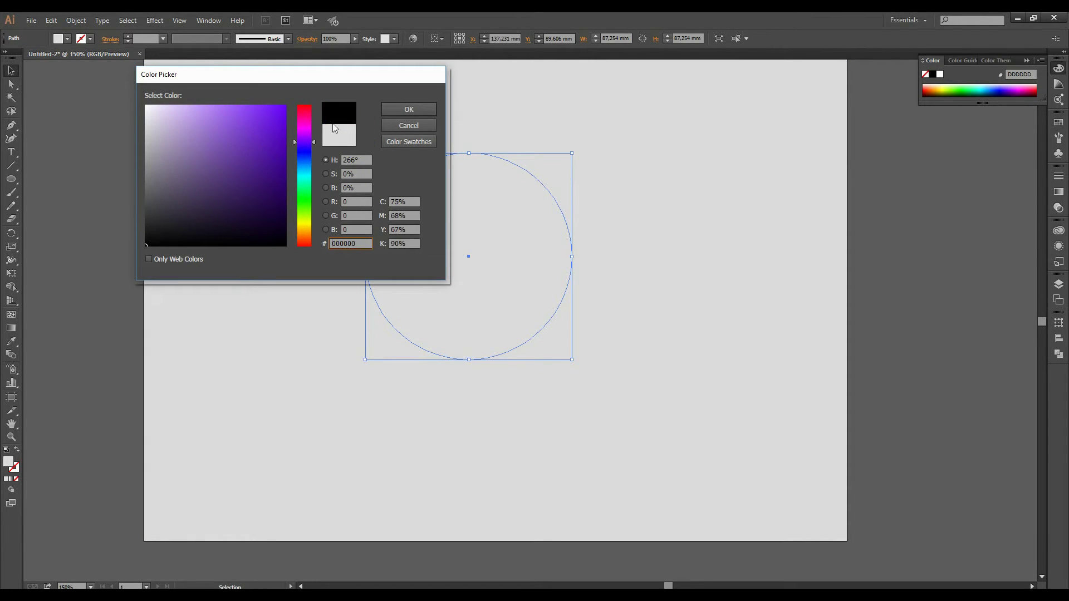
{"action": "left_click", "coordinate": [395, 105]}
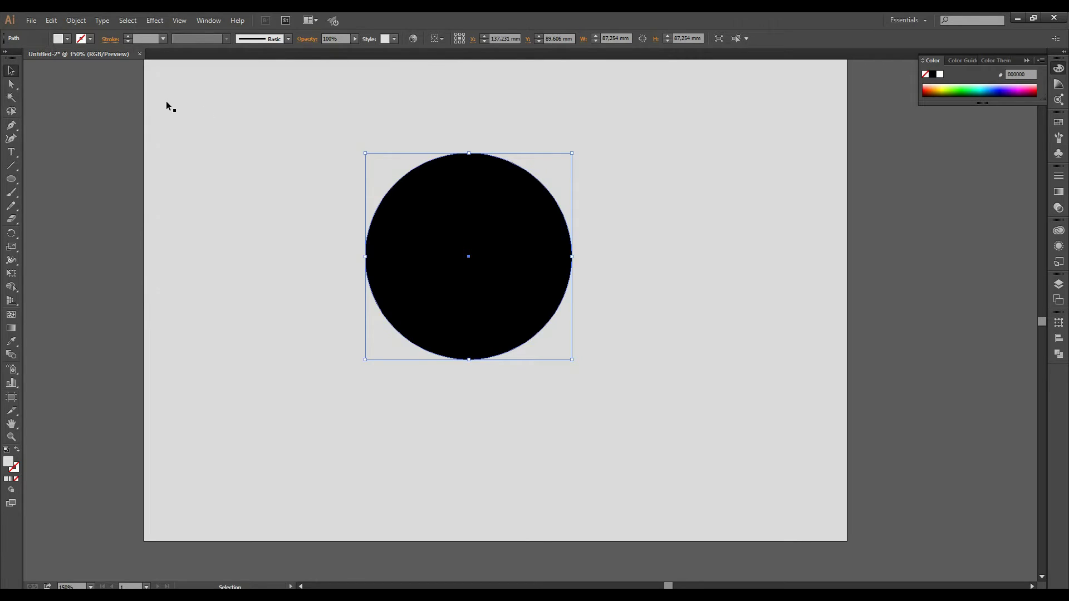
{"action": "left_click", "coordinate": [884, 233]}
{"action": "left_click", "coordinate": [534, 228]}
{"action": "scroll", "coordinate": [502, 245], "scroll_direction": "up", "scroll_amount": 1, "text": "alt"}
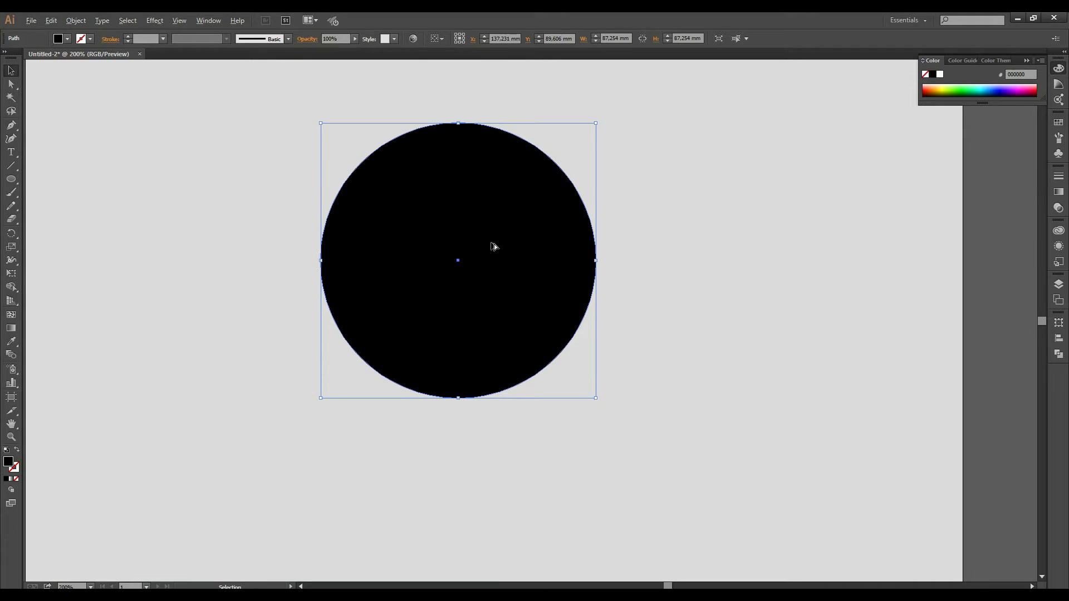
Duplicate the black circle to its right and give the copy a gradient fill.
{"action": "left_click_drag", "start_coordinate": [493, 244], "coordinate": [794, 245], "text": "alt"}
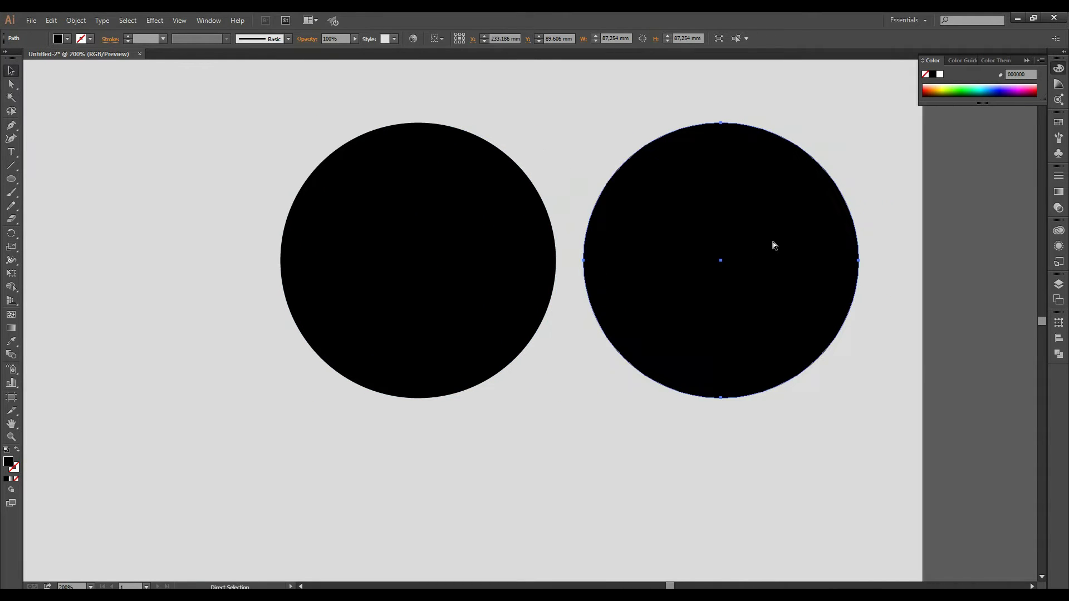
{"action": "scroll", "coordinate": [767, 241], "scroll_direction": "right", "scroll_amount": 4}
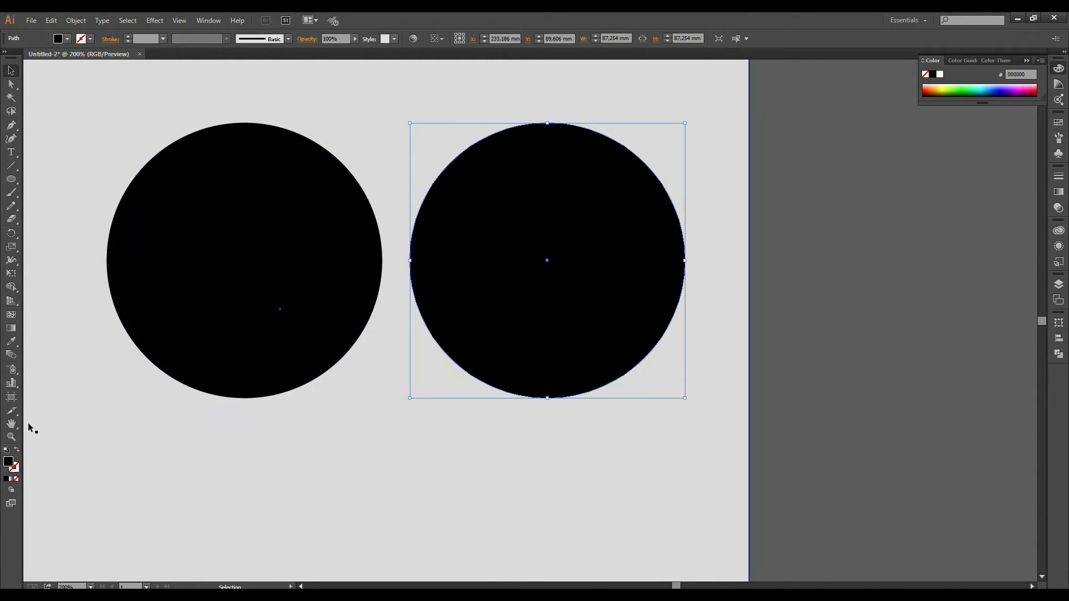
{"action": "key", "text": "ctrl+F9"}
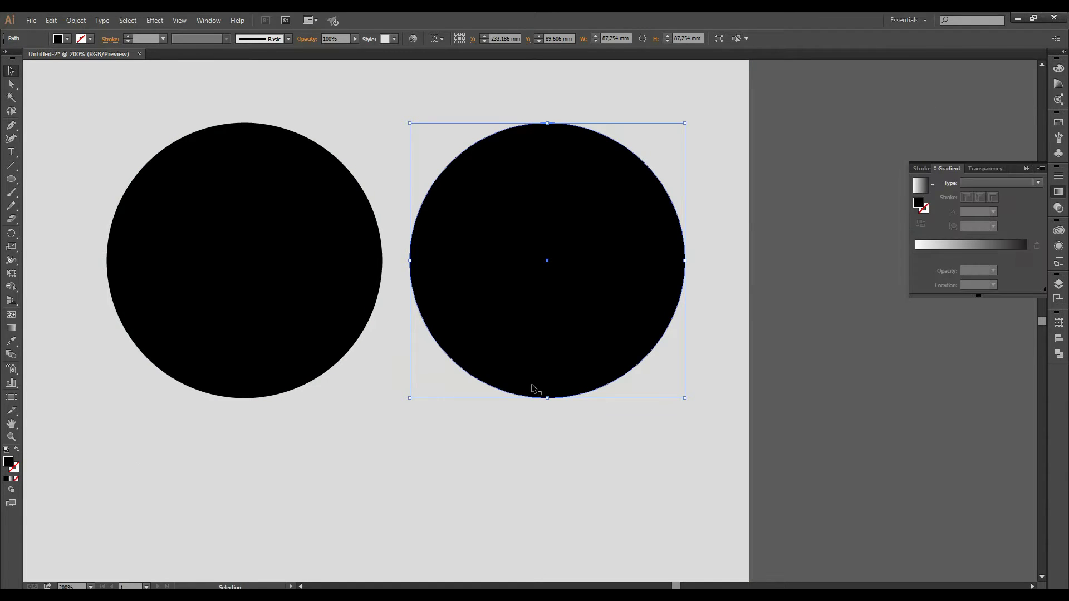
{"action": "left_click", "coordinate": [925, 246]}
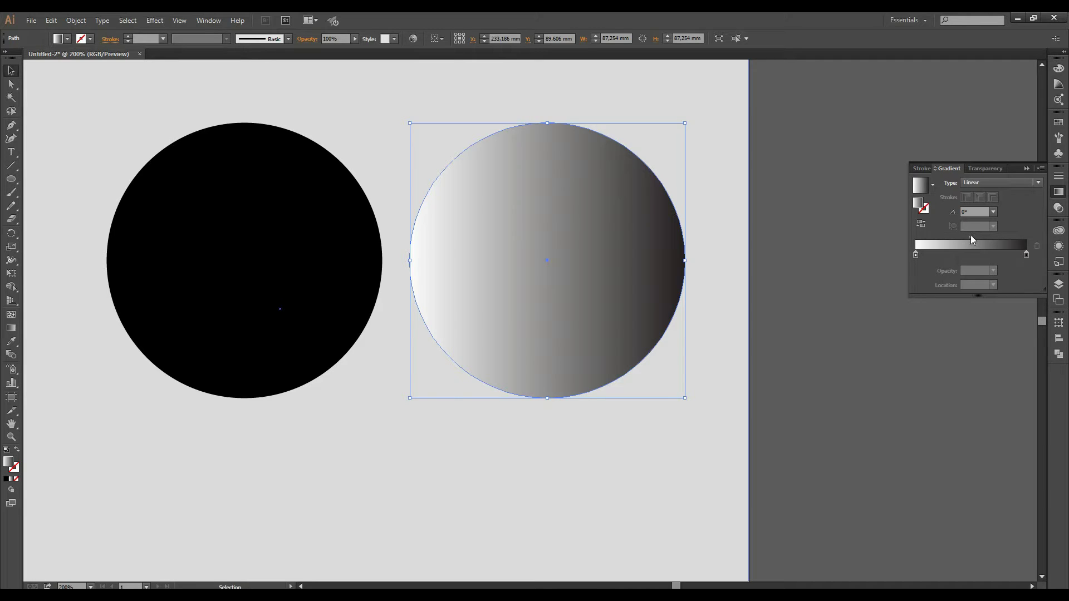
Make the copy's gradient radial and reversed, sliding the dark stop and midpoint toward the rim.
{"action": "double_click", "coordinate": [916, 254]}
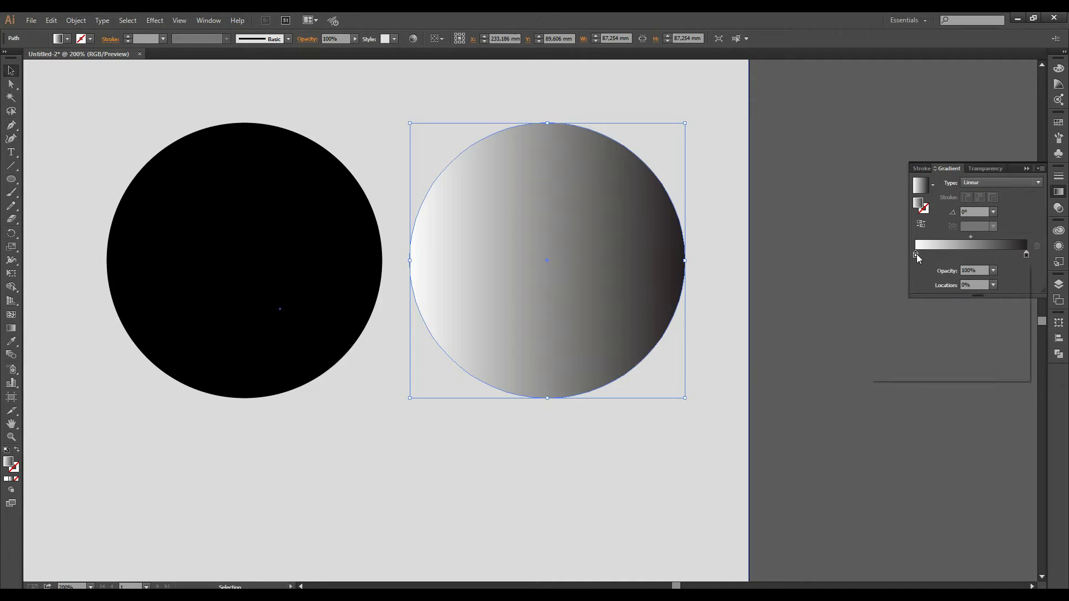
{"action": "left_click", "coordinate": [991, 182]}
{"action": "left_click", "coordinate": [981, 206]}
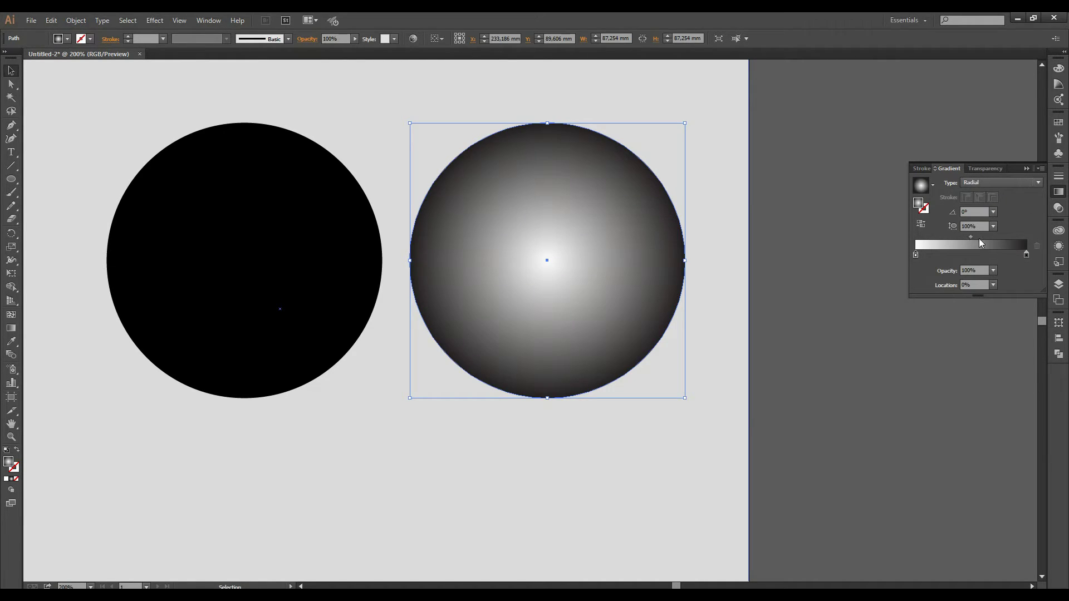
{"action": "left_click", "coordinate": [919, 226]}
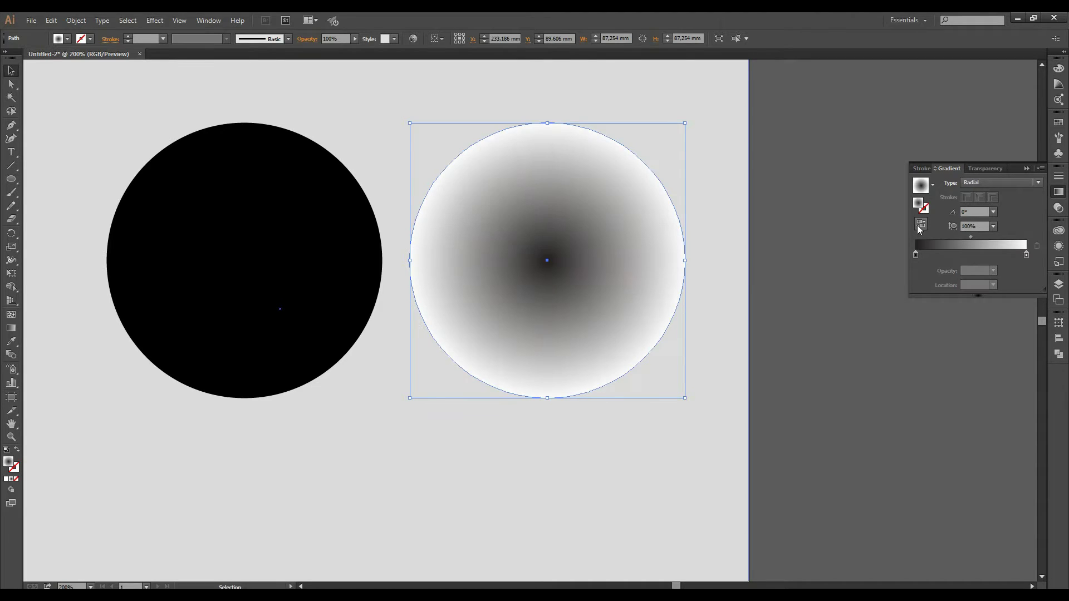
{"action": "left_click_drag", "start_coordinate": [972, 235], "coordinate": [1001, 236]}
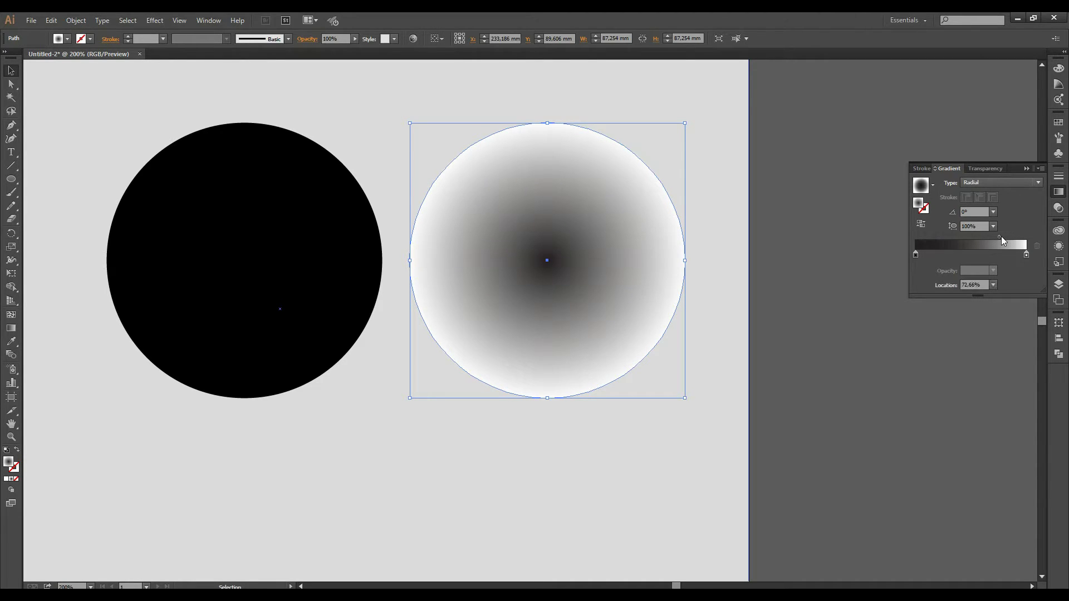
{"action": "mouse_move", "coordinate": [916, 255]}
{"action": "left_mouse_down"}
{"action": "mouse_move", "coordinate": [986, 255]}
{"action": "mouse_move", "coordinate": [1009, 237]}
{"action": "left_mouse_up"}
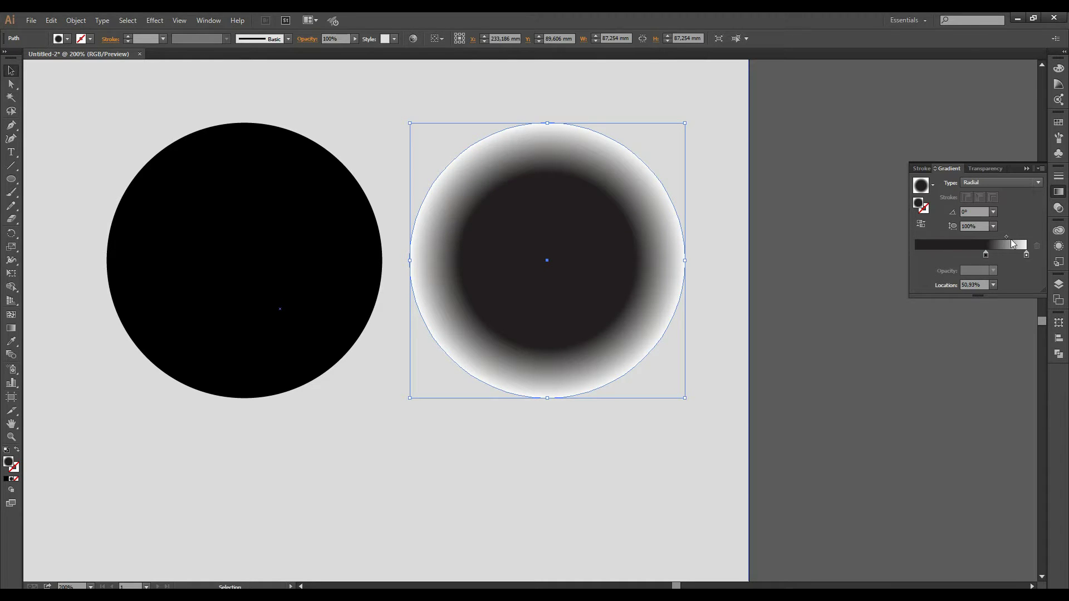
{"action": "left_click_drag", "start_coordinate": [1008, 235], "coordinate": [1018, 236]}
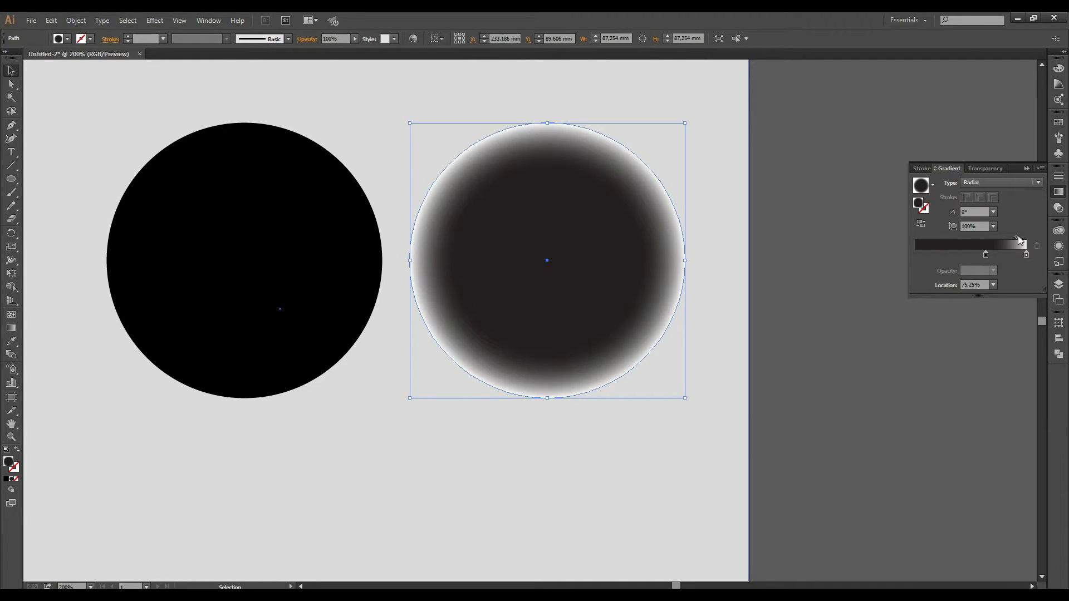
{"action": "left_click_drag", "start_coordinate": [987, 254], "coordinate": [995, 254]}
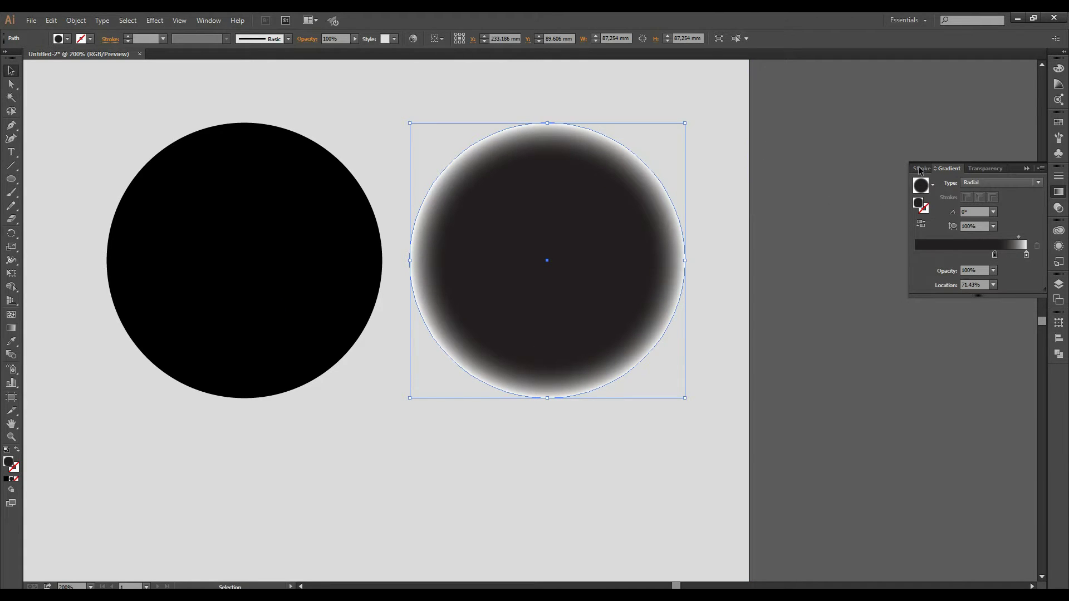
{"action": "left_click", "coordinate": [1025, 168]}
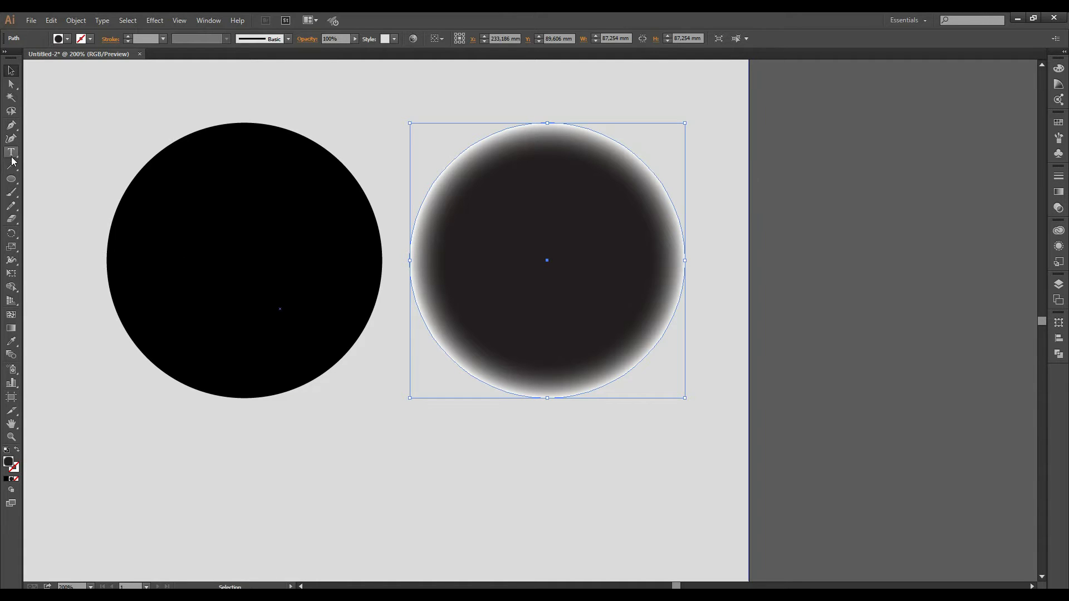
{"action": "left_click", "coordinate": [771, 281]}
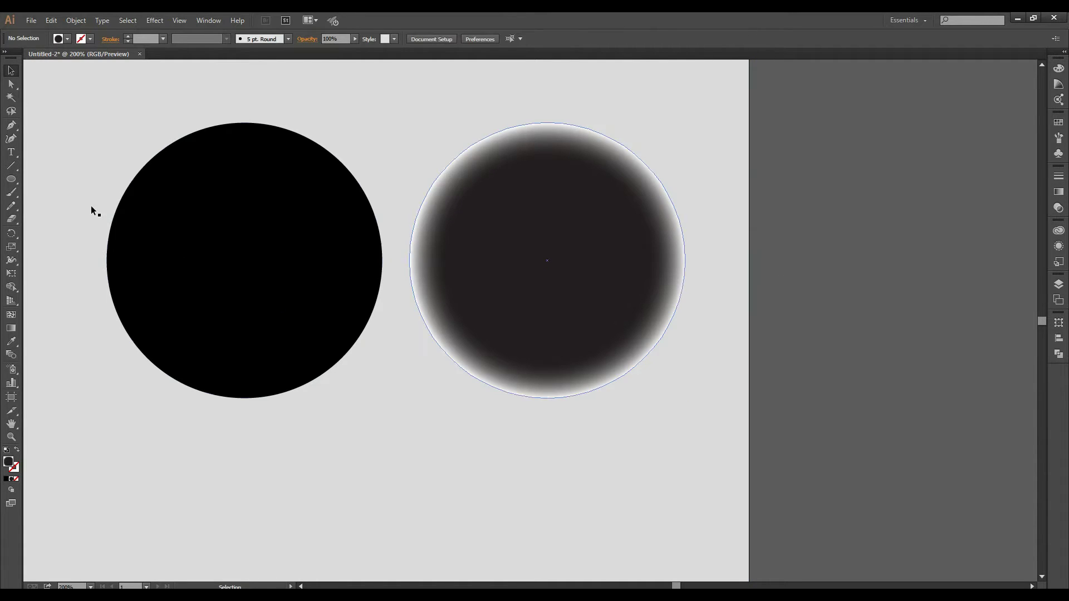
Draw a new circle beside the artboard.
{"action": "left_click", "coordinate": [18, 190]}
{"action": "mouse_move", "coordinate": [757, 260]}
{"action": "left_mouse_down"}
{"action": "mouse_move", "coordinate": [937, 494]}
{"action": "mouse_move", "coordinate": [998, 501]}
{"action": "left_mouse_up"}
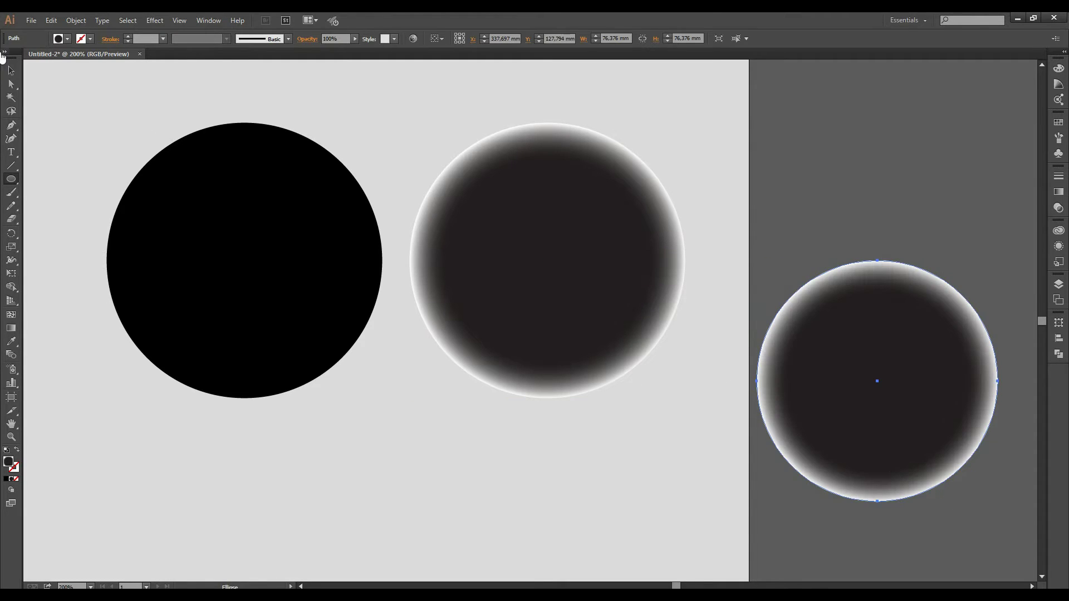
{"action": "key", "text": "v"}
Set the middle circle's 71.43% gradient stop to pure black RGB 0,0,0.
{"action": "left_click", "coordinate": [619, 259]}
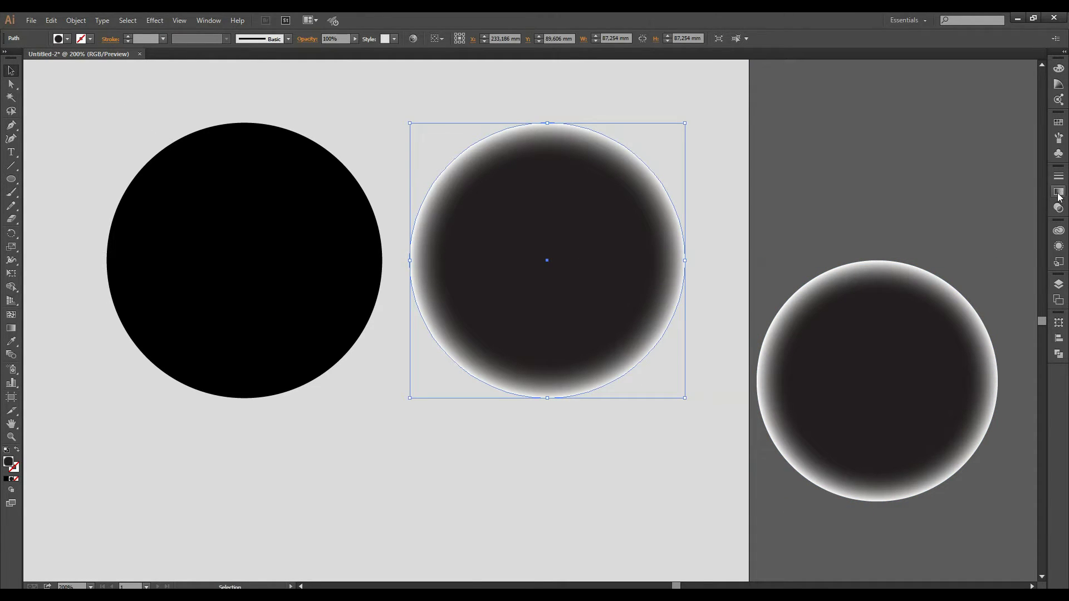
{"action": "left_click", "coordinate": [1058, 191]}
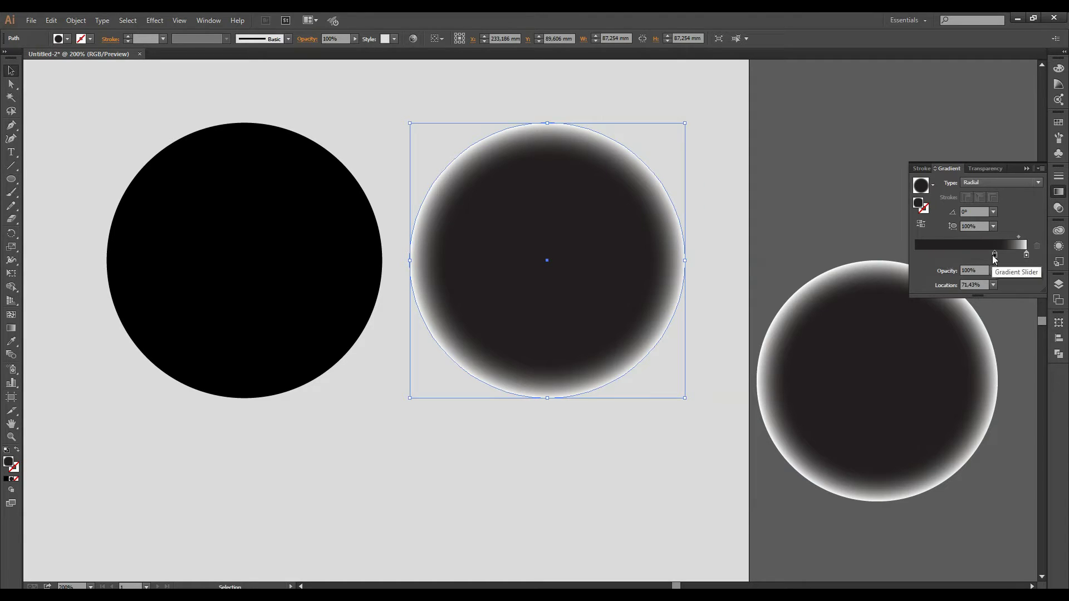
{"action": "left_click", "coordinate": [995, 255]}
{"action": "double_click", "coordinate": [994, 255]}
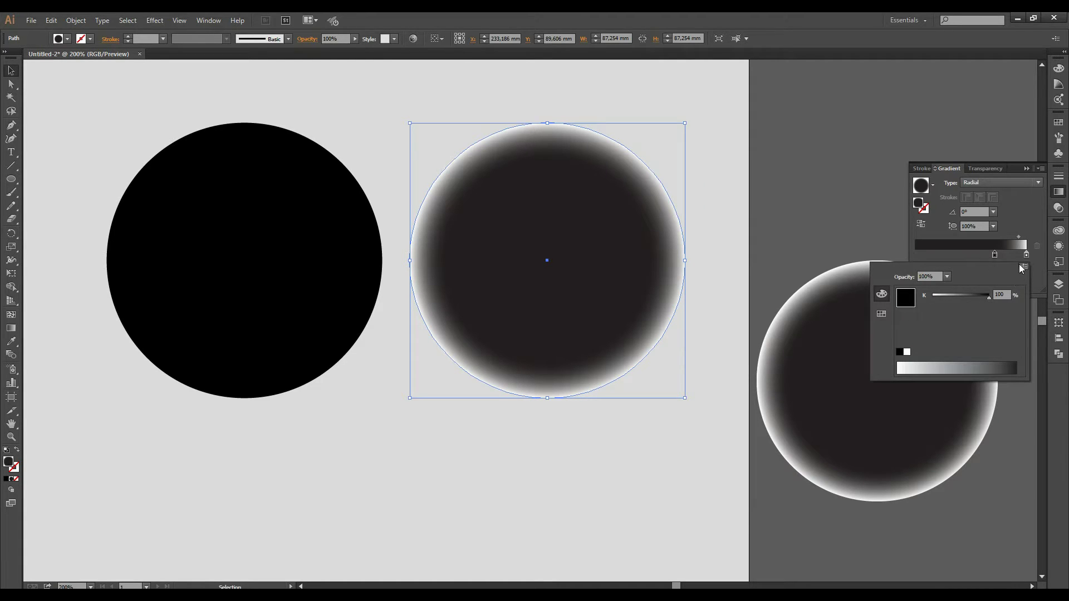
{"action": "left_click", "coordinate": [1023, 268]}
{"action": "left_click", "coordinate": [992, 283]}
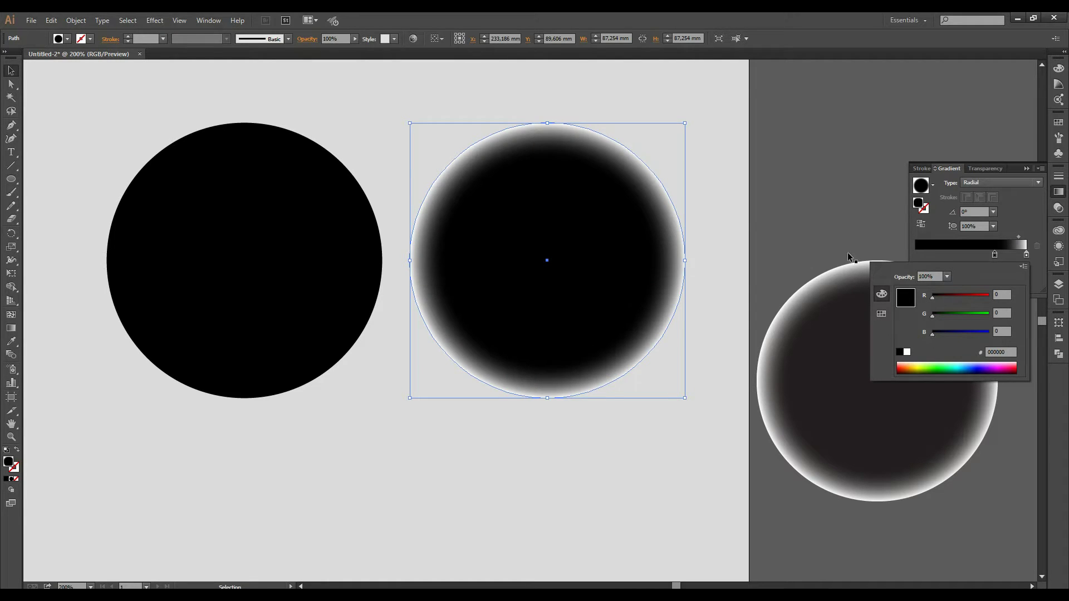
{"action": "left_click", "coordinate": [883, 222]}
{"action": "left_click", "coordinate": [834, 329]}
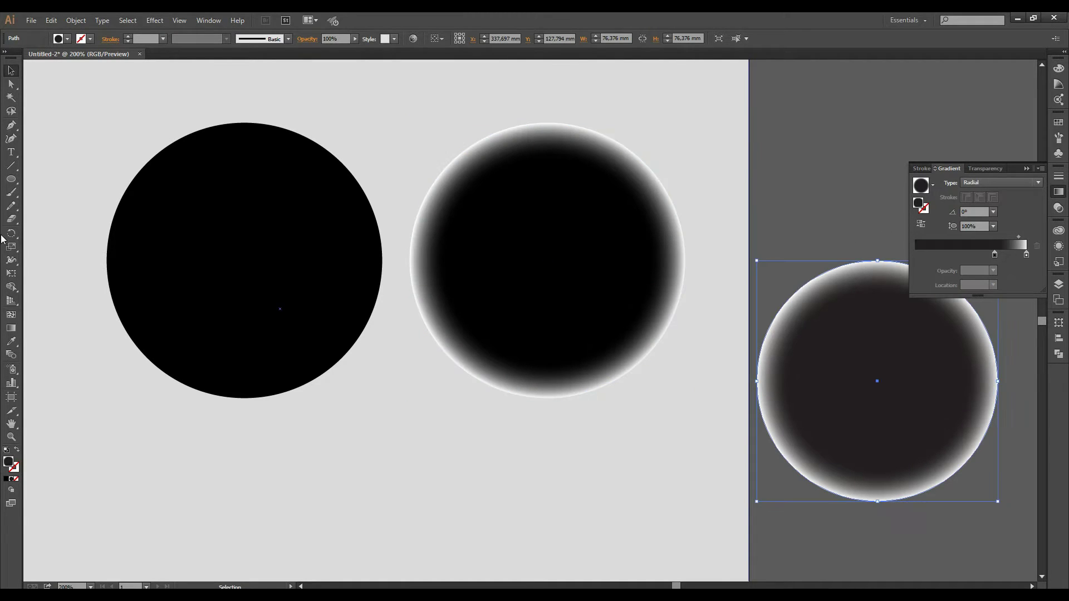
{"action": "left_click", "coordinate": [11, 341]}
Copy the middle circle's gradient onto the right circle and reverse it.
{"action": "left_click", "coordinate": [579, 261]}
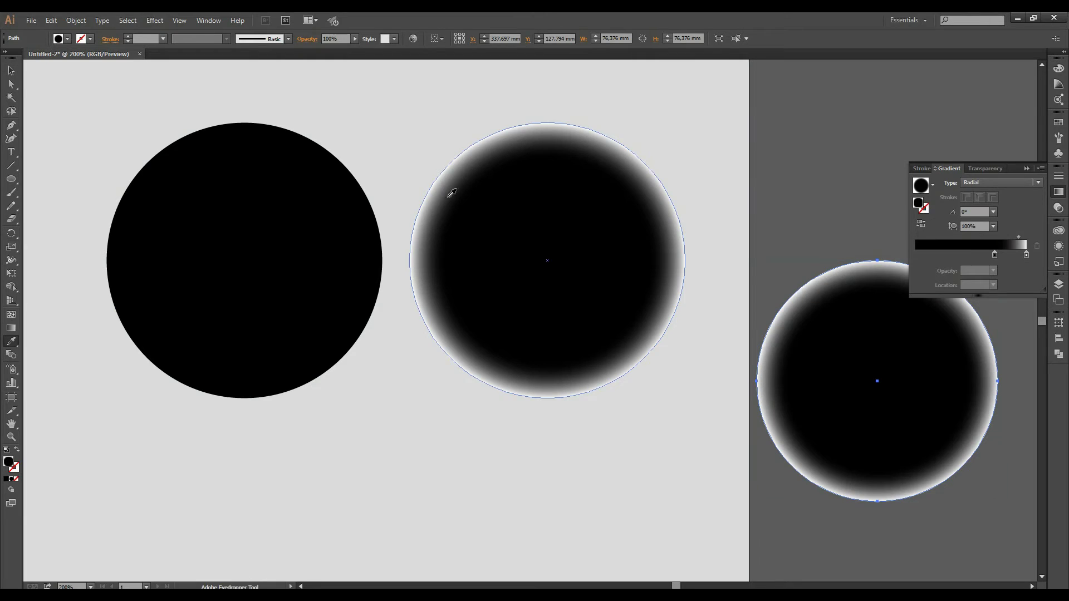
{"action": "left_click", "coordinate": [11, 70]}
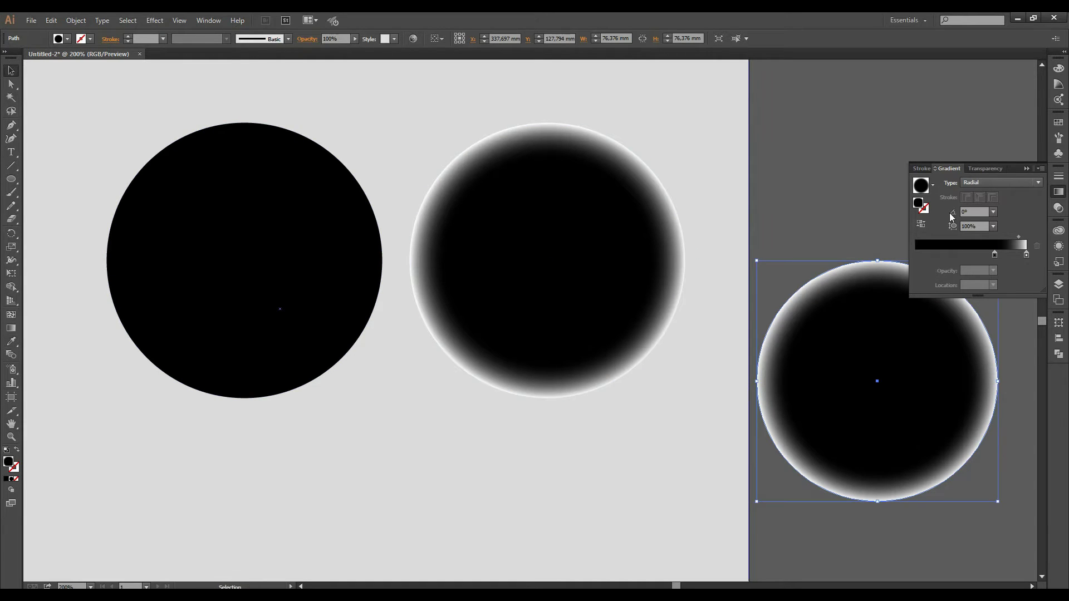
{"action": "left_click", "coordinate": [921, 225]}
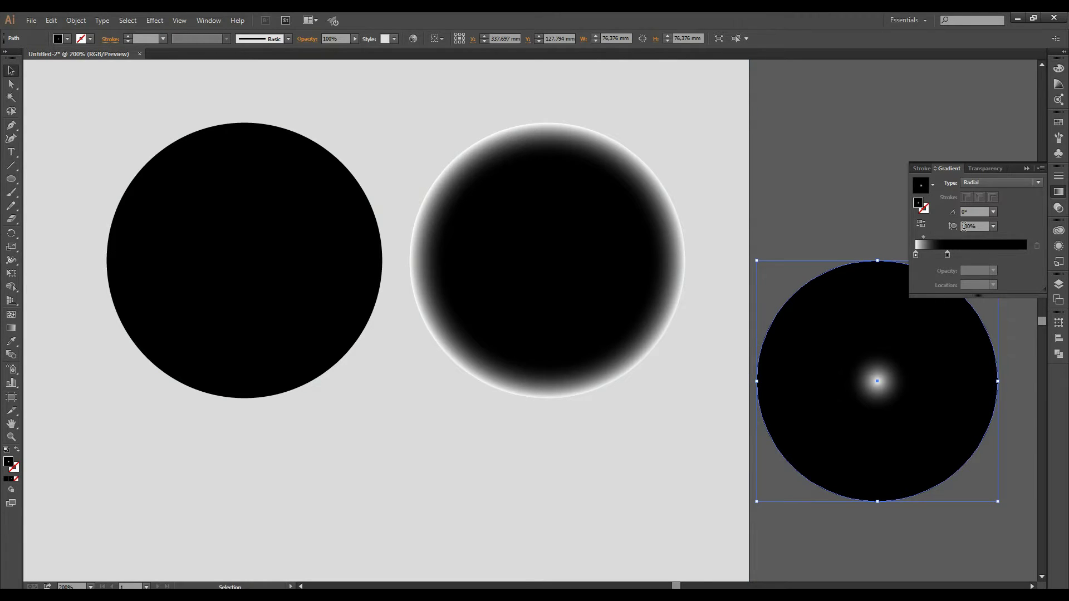
Set the right circle's centre gradient stop to black in RGB.
{"action": "double_click", "coordinate": [916, 255]}
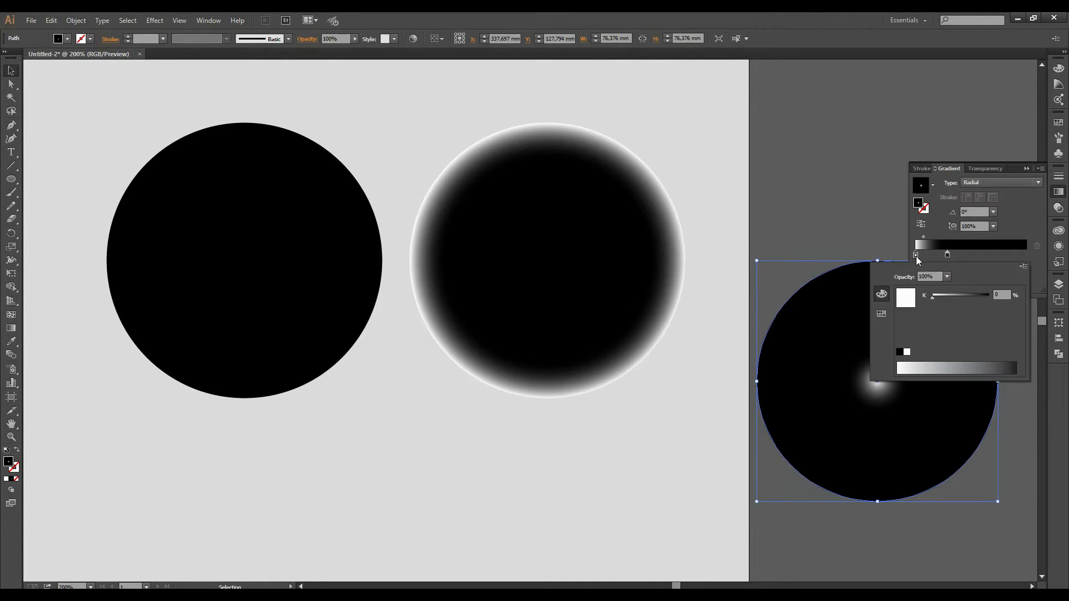
{"action": "left_click", "coordinate": [1024, 266]}
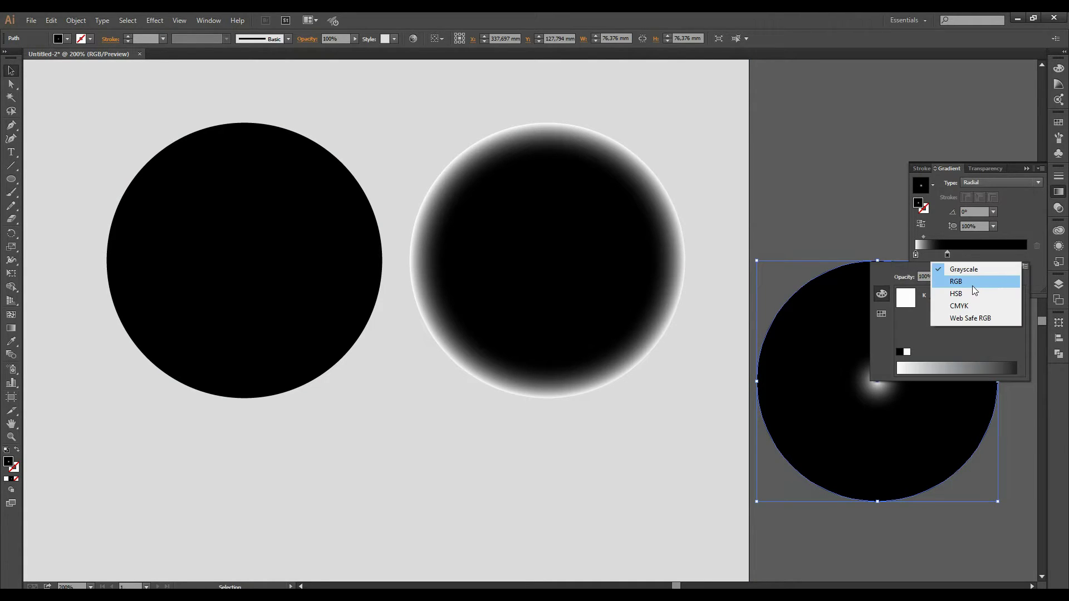
{"action": "left_click", "coordinate": [947, 279]}
{"action": "left_click_drag", "start_coordinate": [988, 297], "coordinate": [931, 297]}
{"action": "left_click_drag", "start_coordinate": [989, 316], "coordinate": [940, 316]}
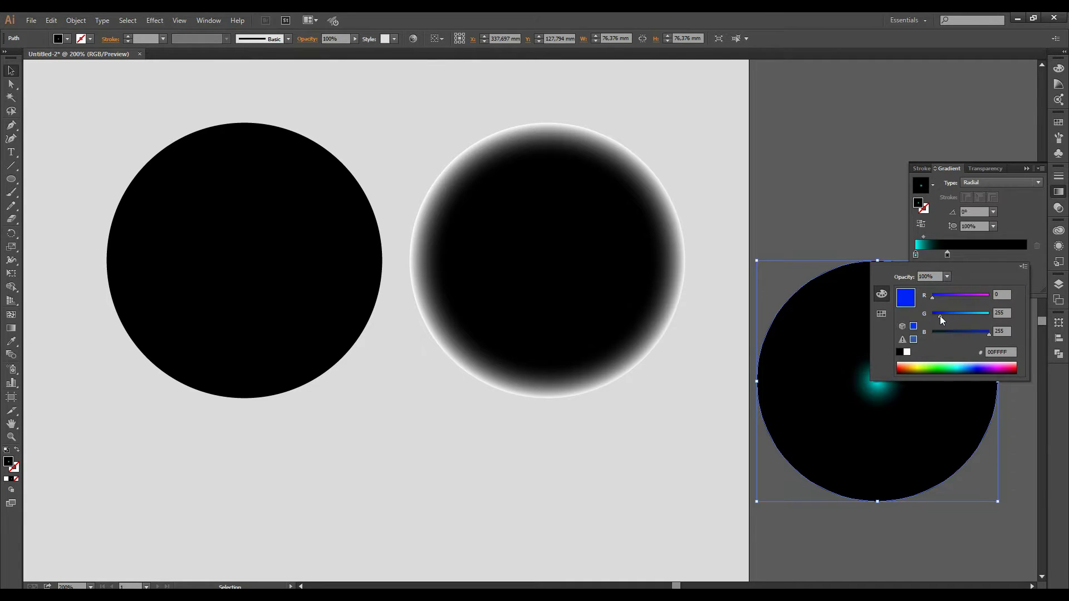
{"action": "left_click", "coordinate": [899, 352]}
{"action": "left_click", "coordinate": [948, 257]}
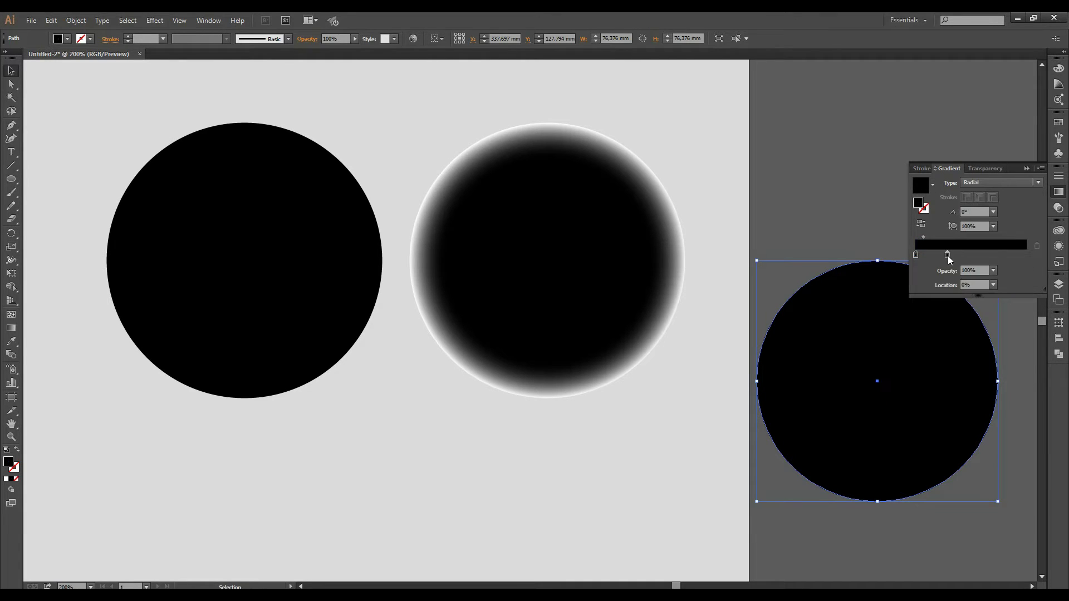
Make the outer stop 0% opacity at 100%, add a stop near 51%, and move the circle onto the middle one.
{"action": "left_click_drag", "start_coordinate": [1023, 254], "coordinate": [1049, 256]}
{"action": "left_click", "coordinate": [993, 271]}
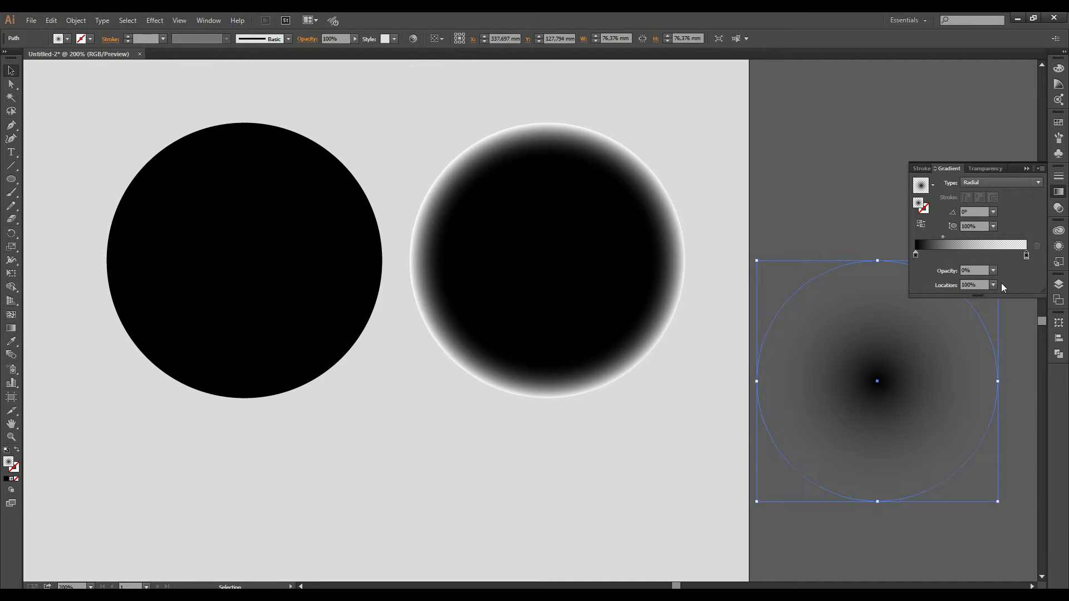
{"action": "left_click_drag", "start_coordinate": [942, 238], "coordinate": [979, 240]}
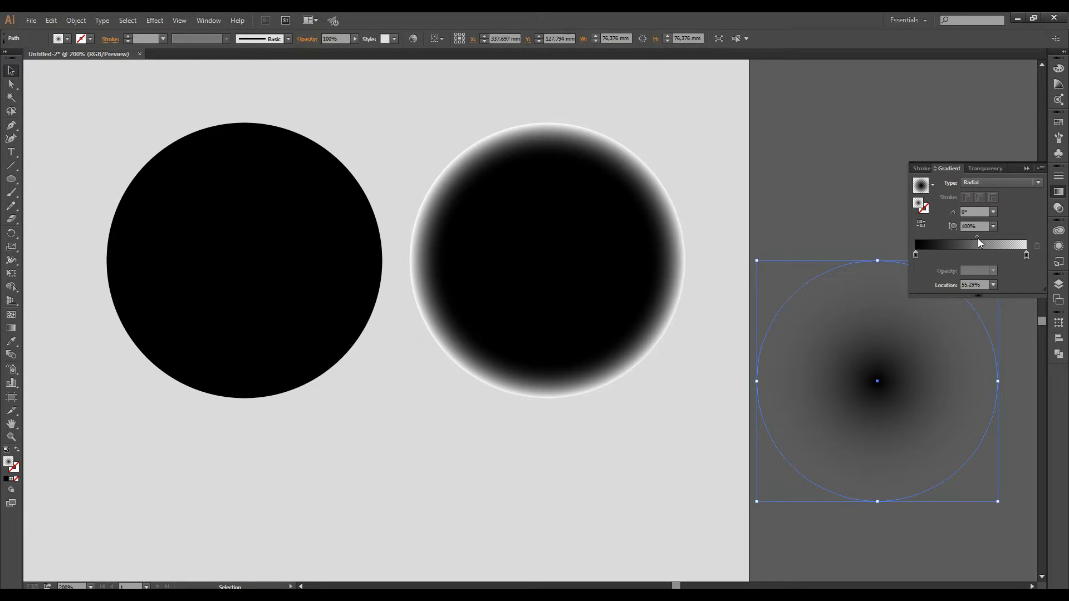
{"action": "left_click", "coordinate": [920, 256]}
{"action": "left_click_drag", "start_coordinate": [919, 255], "coordinate": [976, 263]}
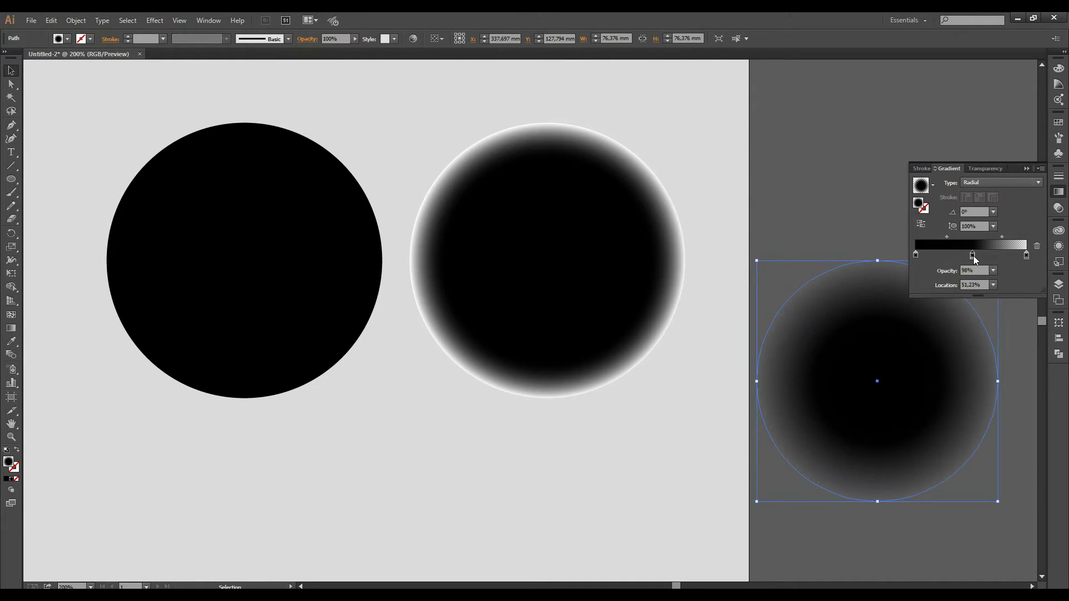
{"action": "left_click_drag", "start_coordinate": [926, 367], "coordinate": [595, 385]}
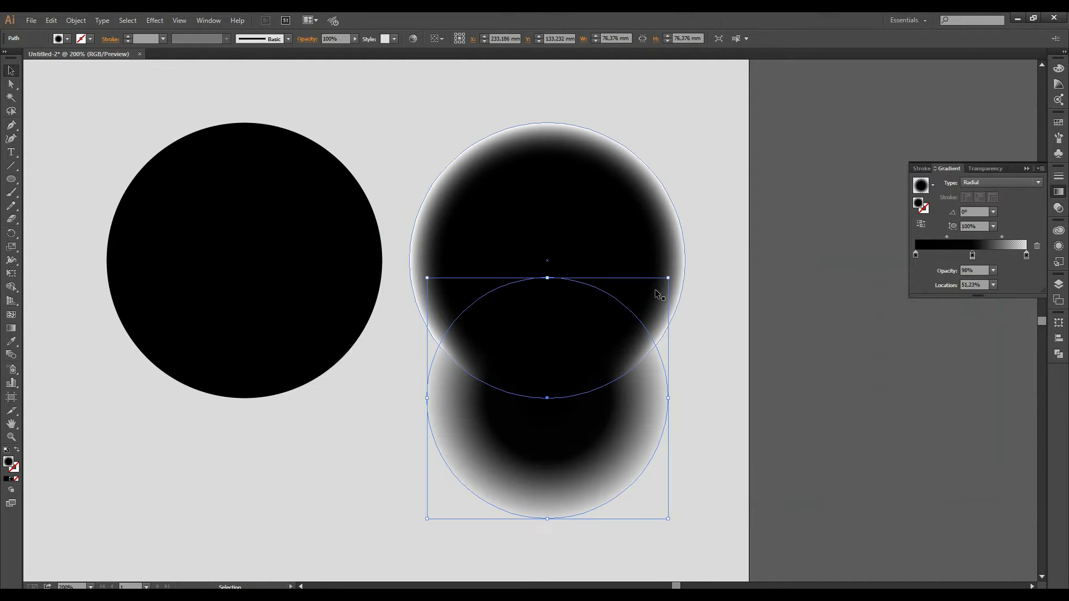
Enlarge and narrow the fading circle into a 77.258 × 113.006 mm ellipse, shifted upward.
{"action": "left_click_drag", "start_coordinate": [668, 278], "coordinate": [726, 220]}
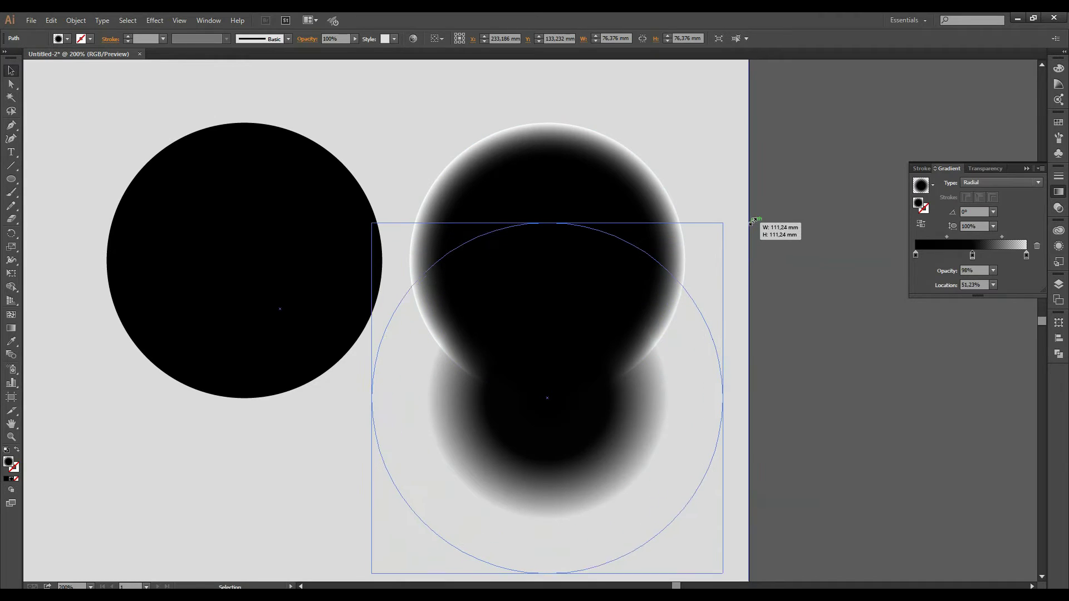
{"action": "left_click_drag", "start_coordinate": [559, 327], "coordinate": [557, 286]}
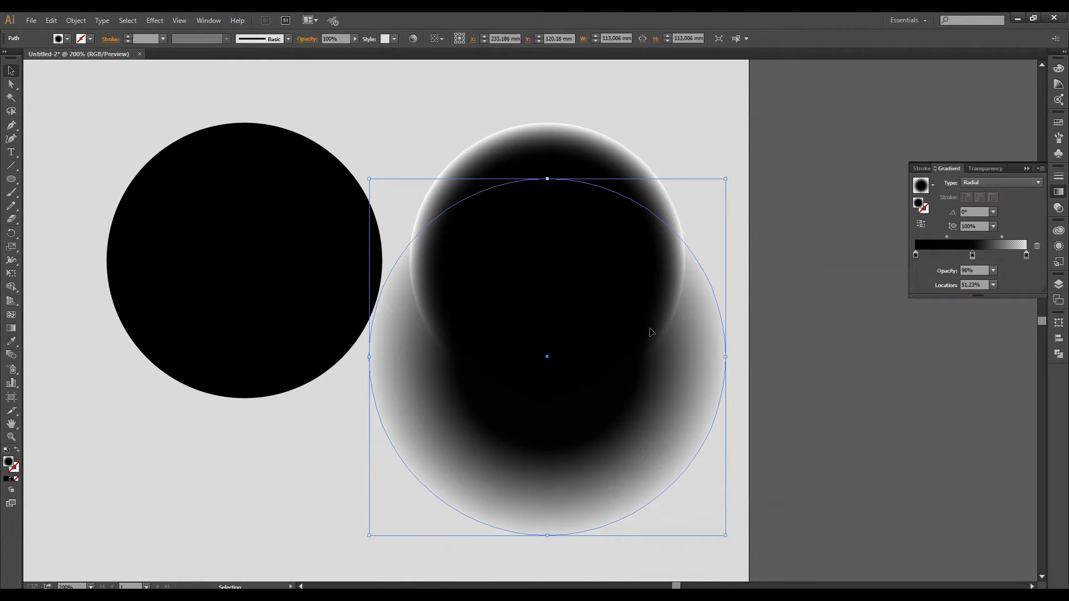
{"action": "left_click_drag", "start_coordinate": [726, 356], "coordinate": [669, 357]}
{"action": "left_click_drag", "start_coordinate": [591, 386], "coordinate": [592, 368]}
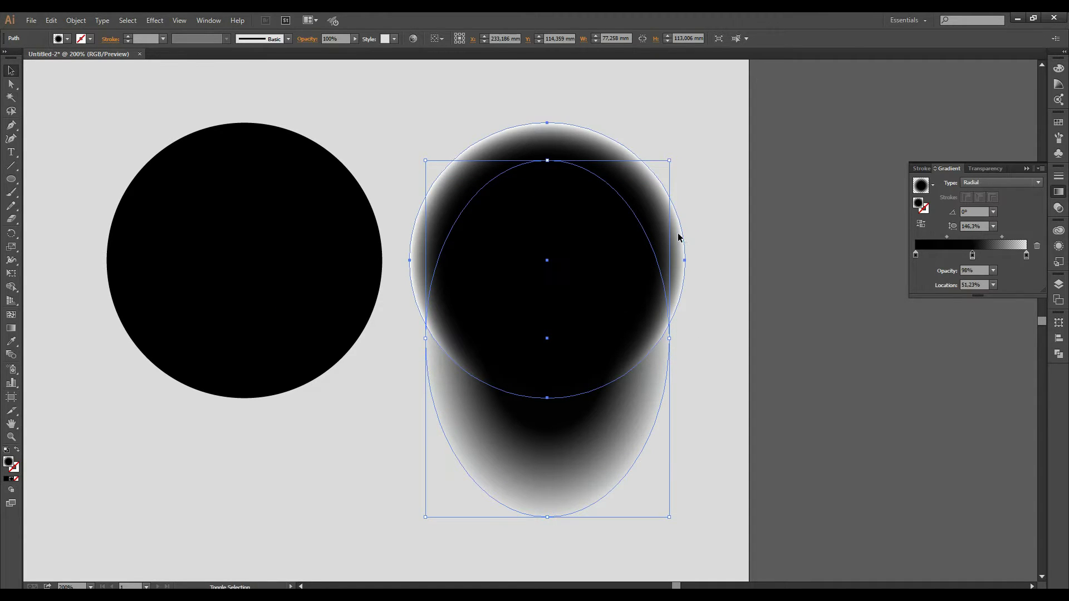
{"action": "left_click", "coordinate": [812, 268]}
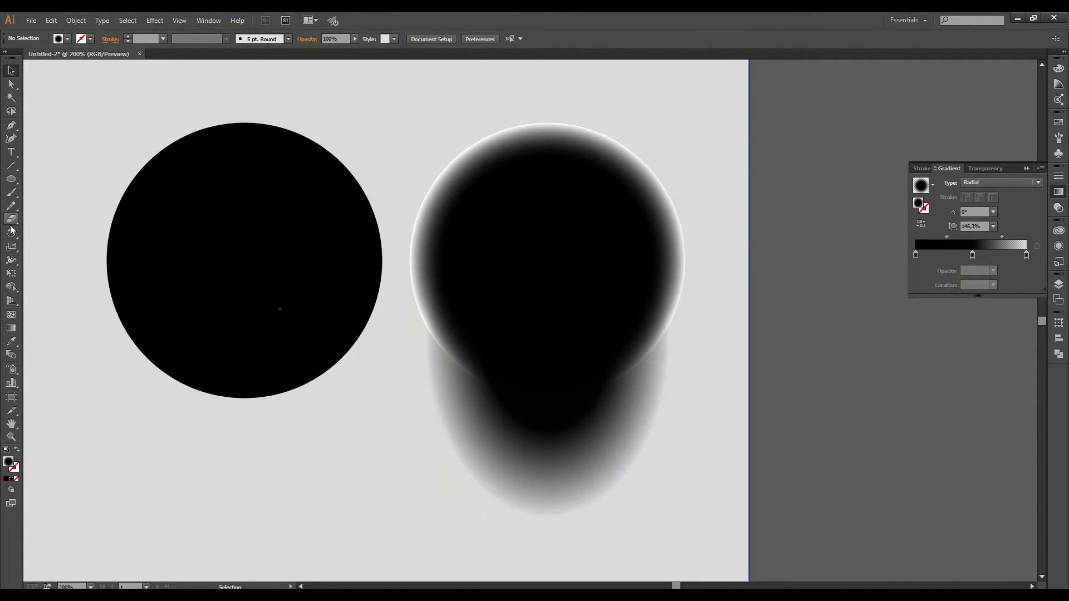
{"action": "left_click", "coordinate": [11, 178]}
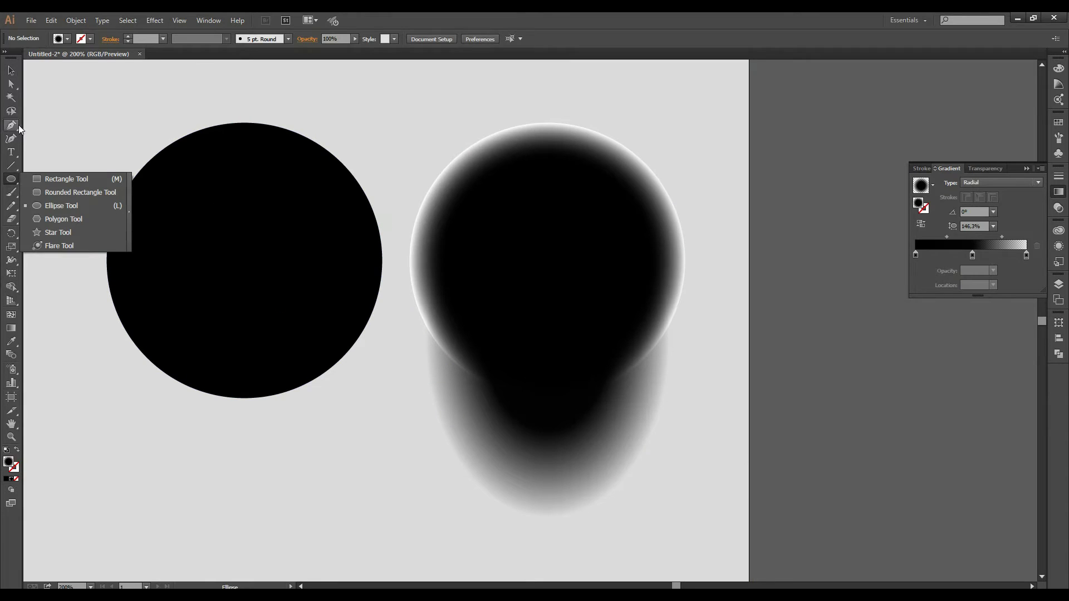
{"action": "left_click", "coordinate": [14, 72]}
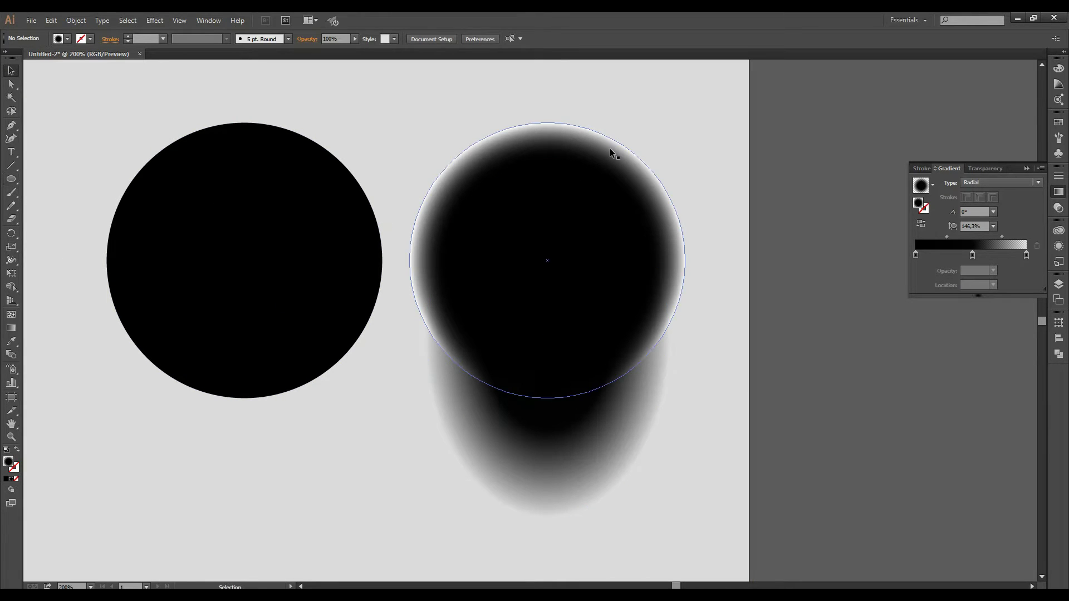
{"action": "mouse_move", "coordinate": [611, 151]}
{"action": "left_mouse_down"}
{"action": "mouse_move", "coordinate": [875, 201]}
{"action": "mouse_move", "coordinate": [838, 241]}
{"action": "mouse_move", "coordinate": [566, 256]}
{"action": "left_mouse_up"}
{"action": "left_click", "coordinate": [589, 436], "text": "shift"}
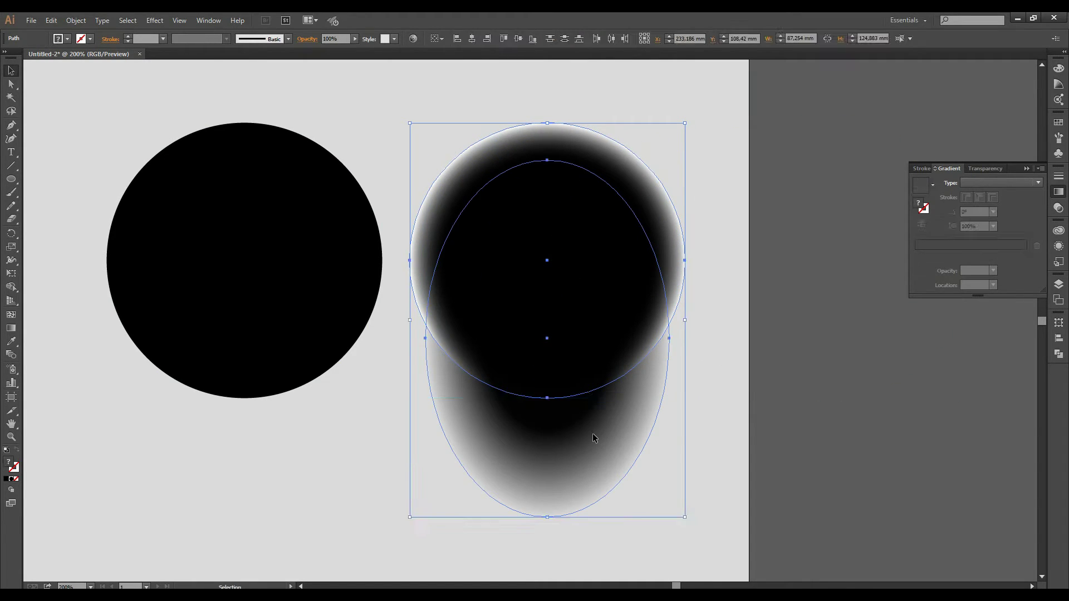
{"action": "right_click", "coordinate": [593, 434]}
{"action": "left_click", "coordinate": [644, 365]}
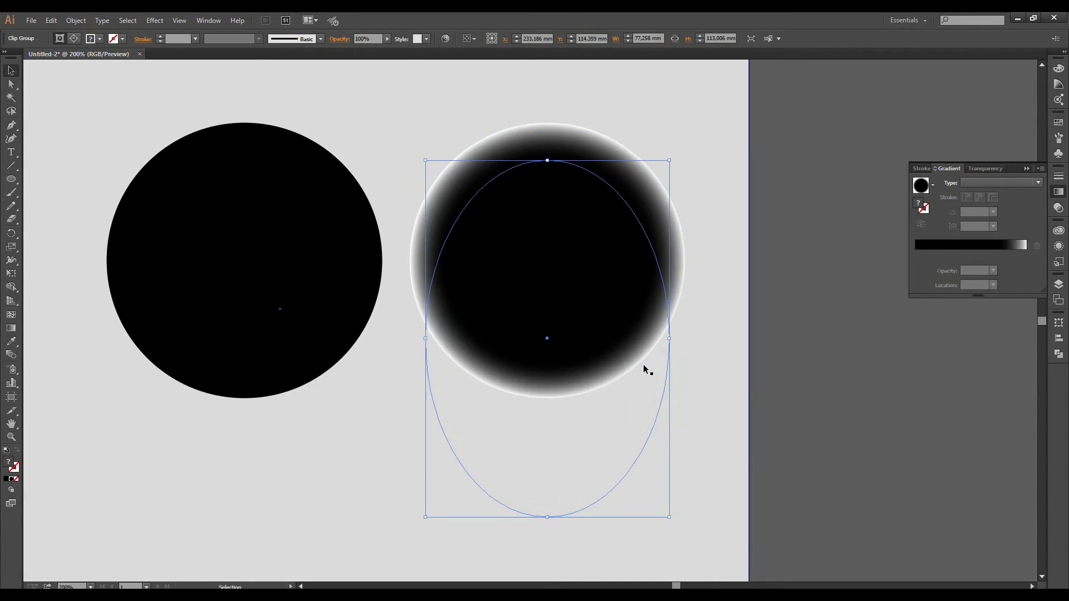
{"action": "left_click", "coordinate": [808, 302]}
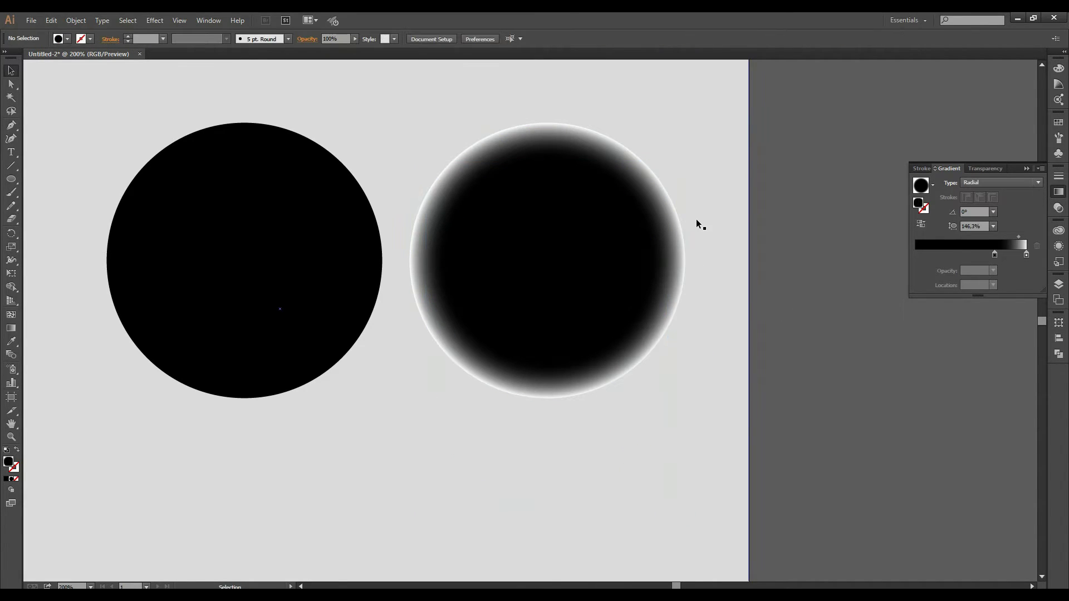
{"action": "key", "text": "a"}
{"action": "key", "text": "ctrl+z"}
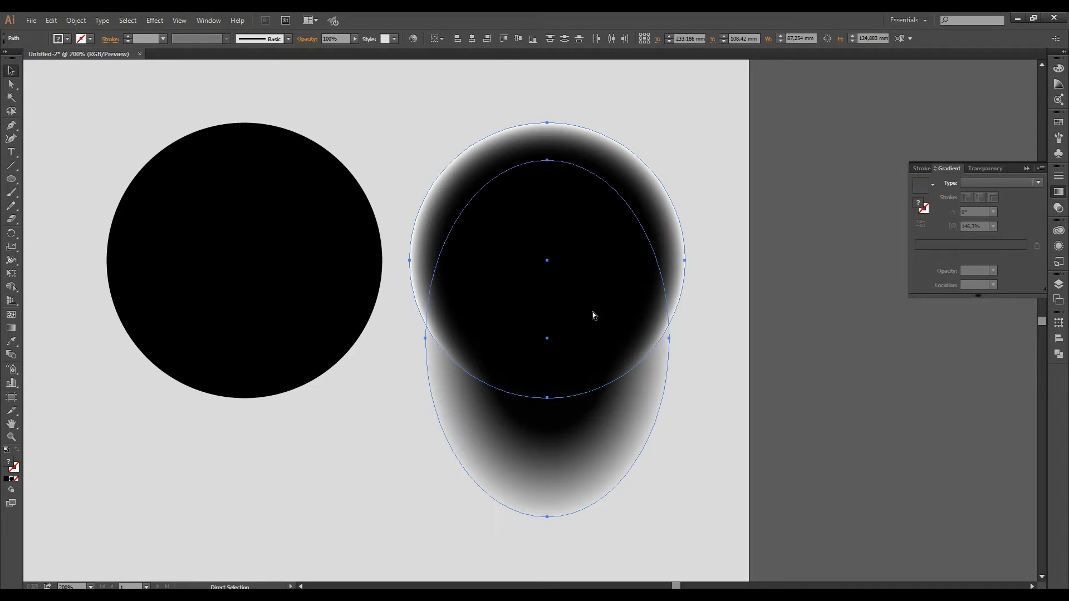
{"action": "key", "text": "v"}
Duplicate the circle and ellipse to the right and fill the copied circle solid black.
{"action": "left_click_drag", "start_coordinate": [618, 394], "coordinate": [891, 397]}
{"action": "left_click", "coordinate": [980, 390]}
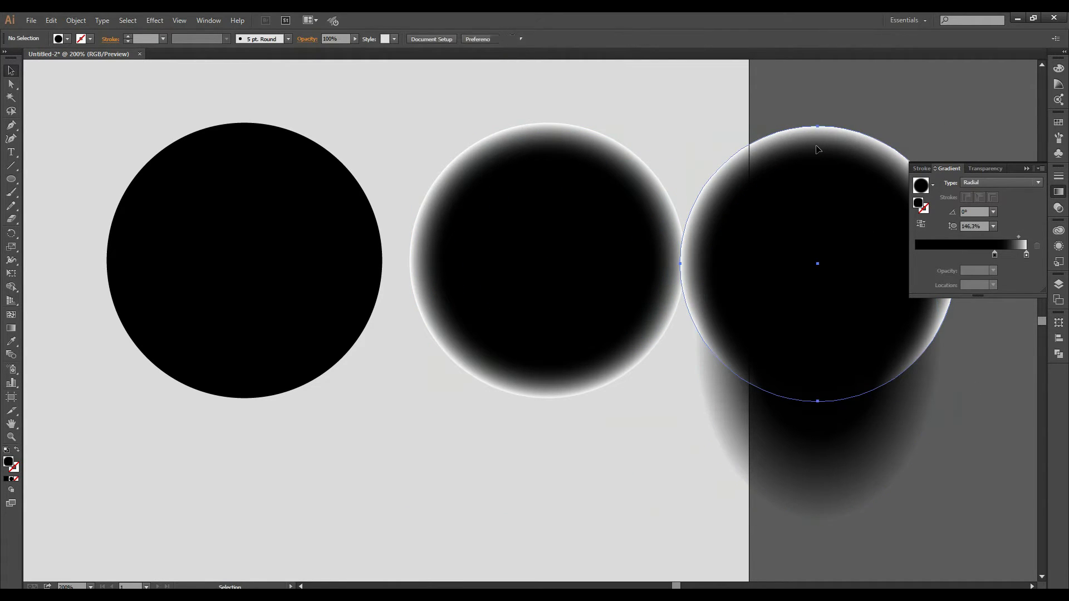
{"action": "left_click", "coordinate": [818, 149]}
{"action": "left_click", "coordinate": [6, 480]}
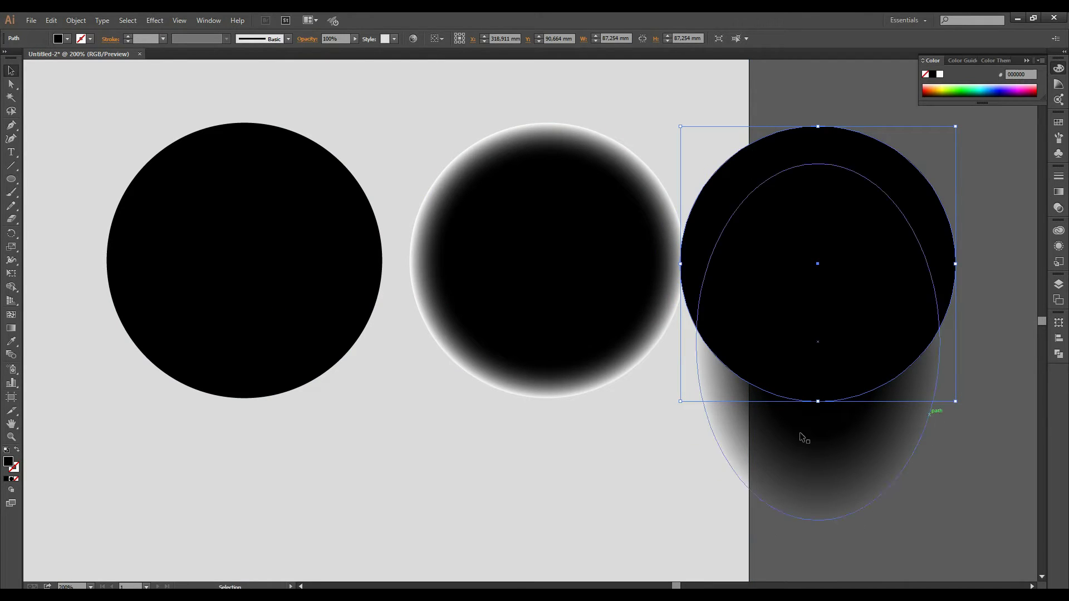
Attempt a clipping mask on the ellipse alone and dismiss the resulting error.
{"action": "left_click", "coordinate": [854, 336]}
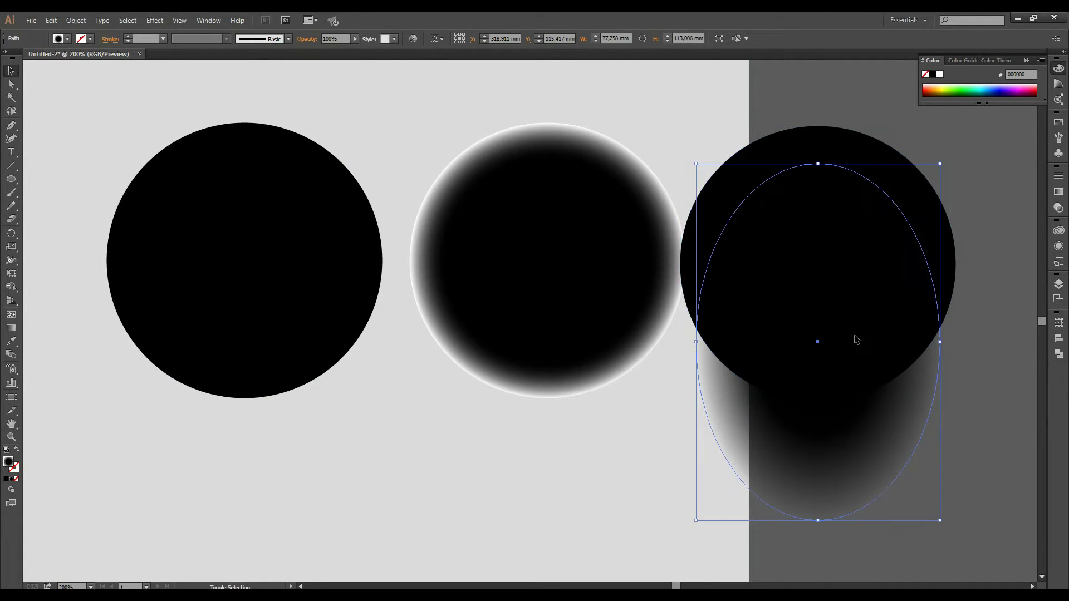
{"action": "right_click", "coordinate": [856, 336]}
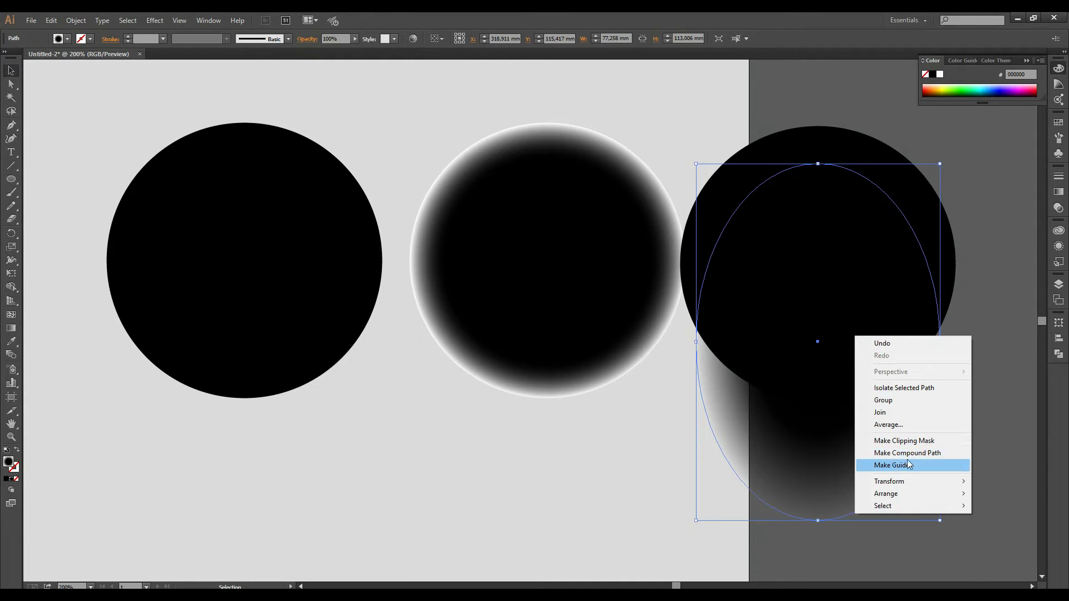
{"action": "left_click", "coordinate": [909, 443]}
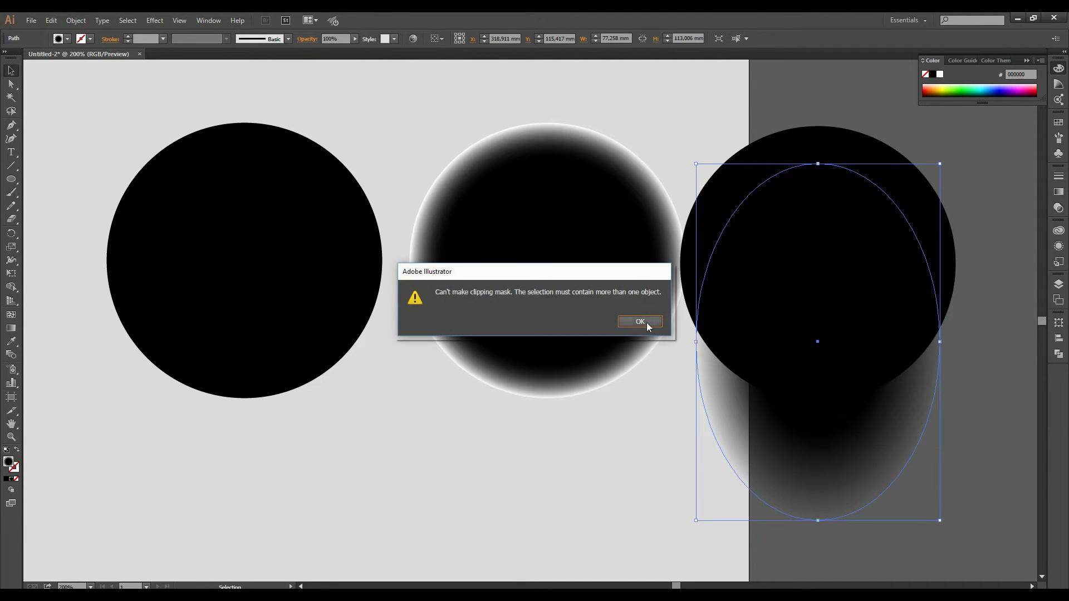
{"action": "left_click", "coordinate": [640, 323]}
Clip the black circle with the ellipse, undo the mask, and select the ellipse alone.
{"action": "left_click_drag", "start_coordinate": [956, 253], "coordinate": [813, 402]}
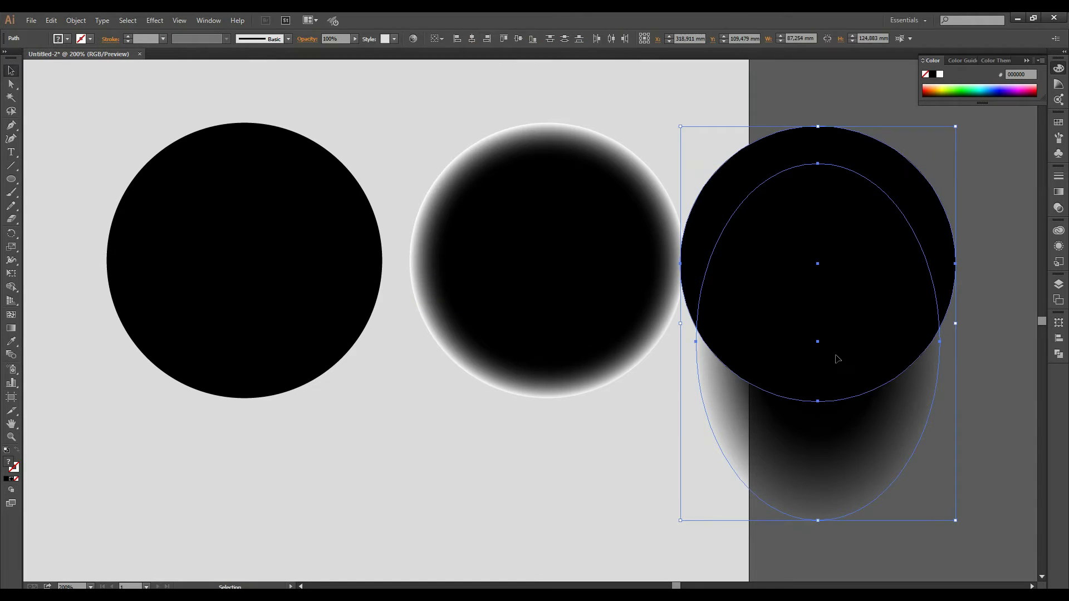
{"action": "right_click", "coordinate": [836, 355]}
{"action": "left_click", "coordinate": [883, 447]}
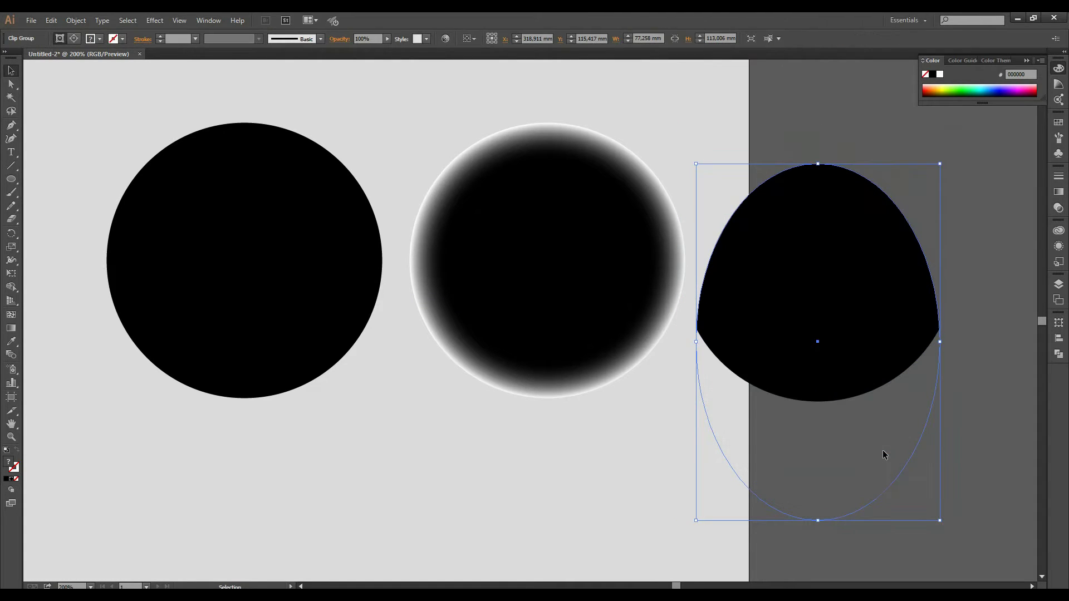
{"action": "key", "text": "a"}
{"action": "key", "text": "ctrl+z"}
{"action": "key", "text": "v"}
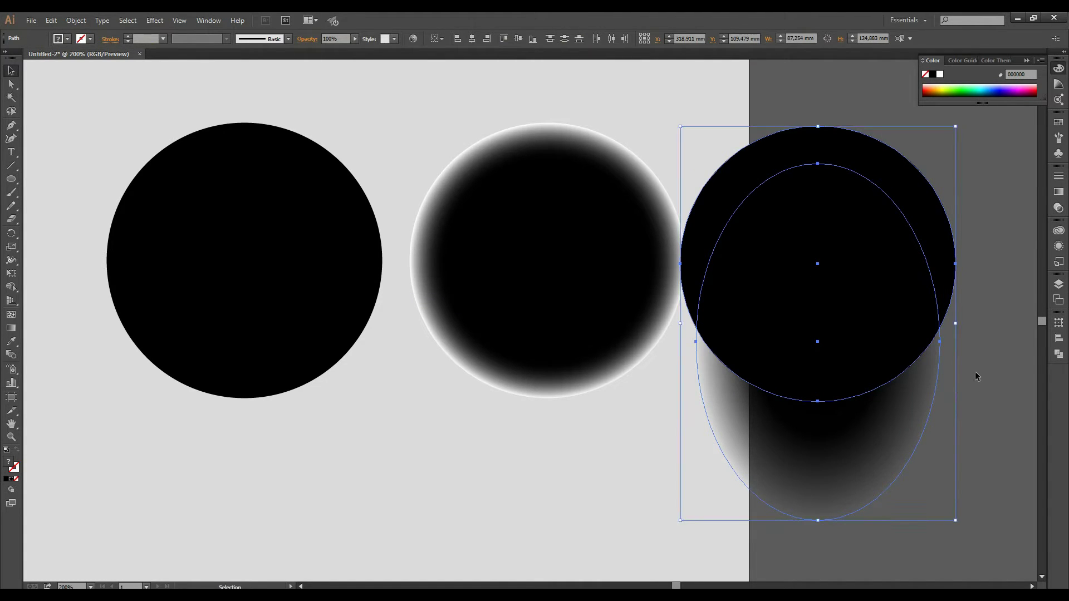
{"action": "left_click", "coordinate": [981, 371]}
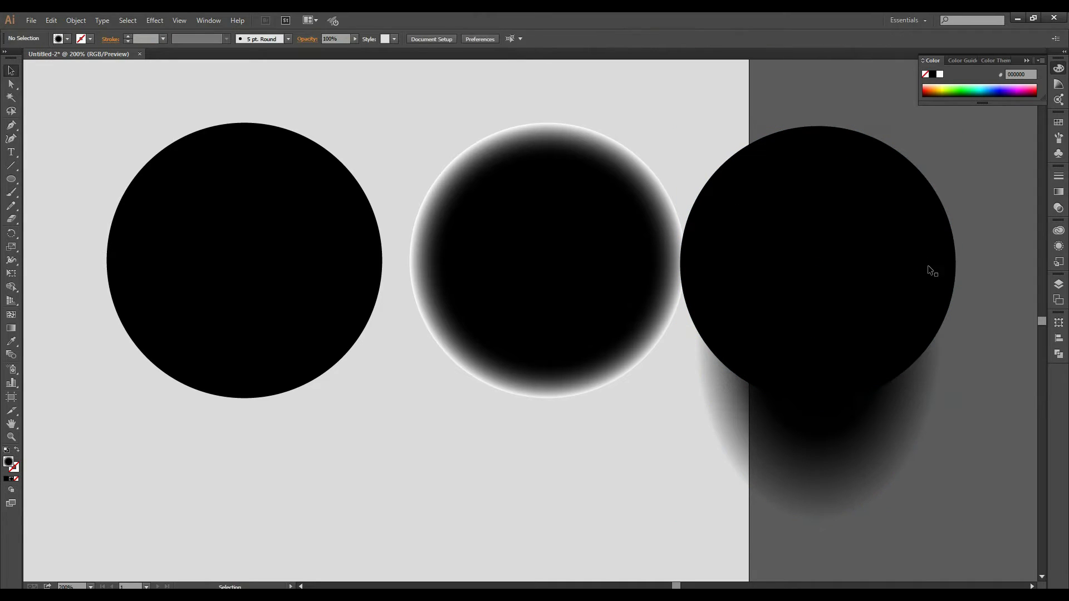
{"action": "left_click", "coordinate": [924, 263]}
Try a clipping mask with the black circle at 0% opacity, then undo both changes.
{"action": "left_click", "coordinate": [947, 240]}
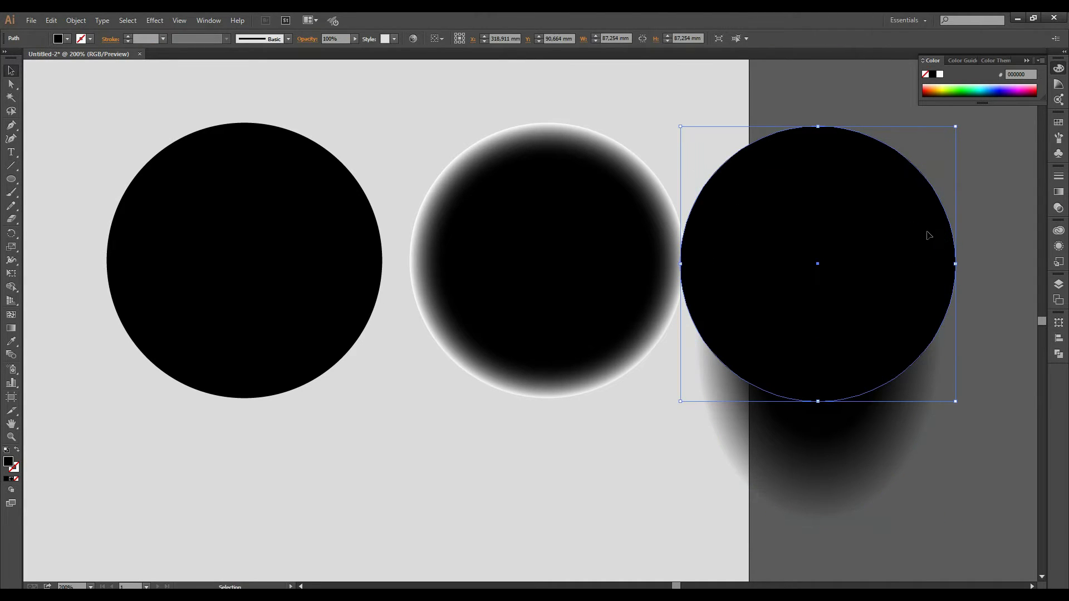
{"action": "left_click", "coordinate": [354, 39]}
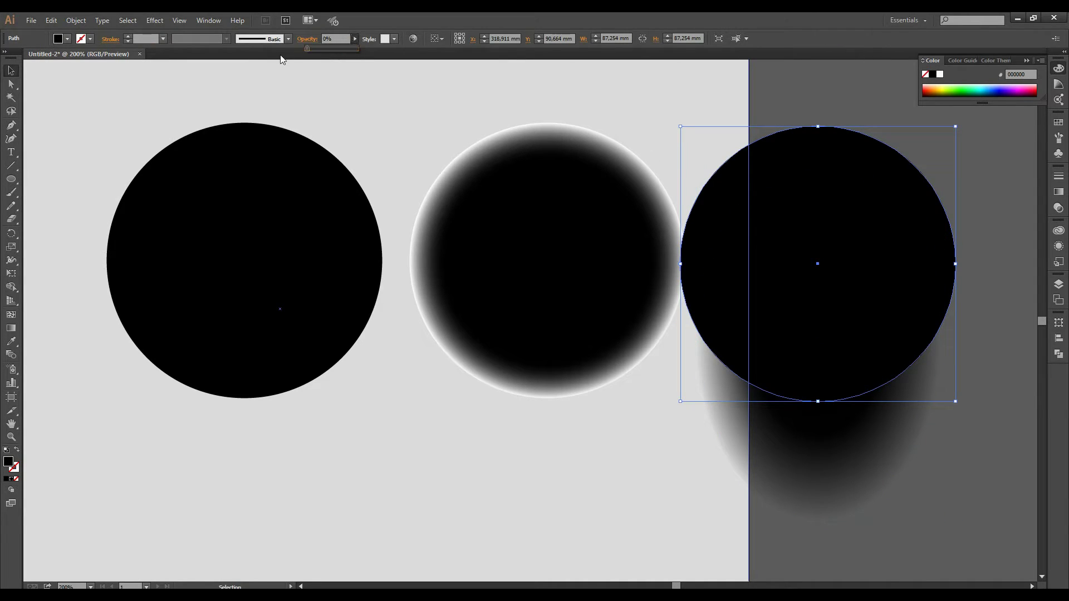
{"action": "left_click_drag", "start_coordinate": [356, 49], "coordinate": [282, 58]}
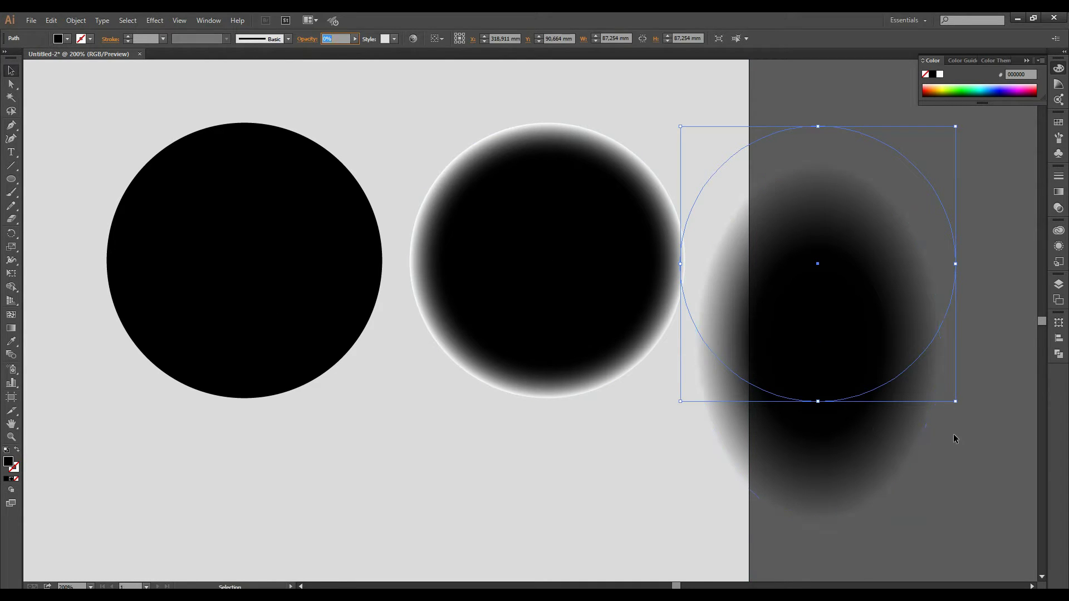
{"action": "left_click", "coordinate": [892, 433], "text": "shift"}
{"action": "right_click", "coordinate": [901, 435]}
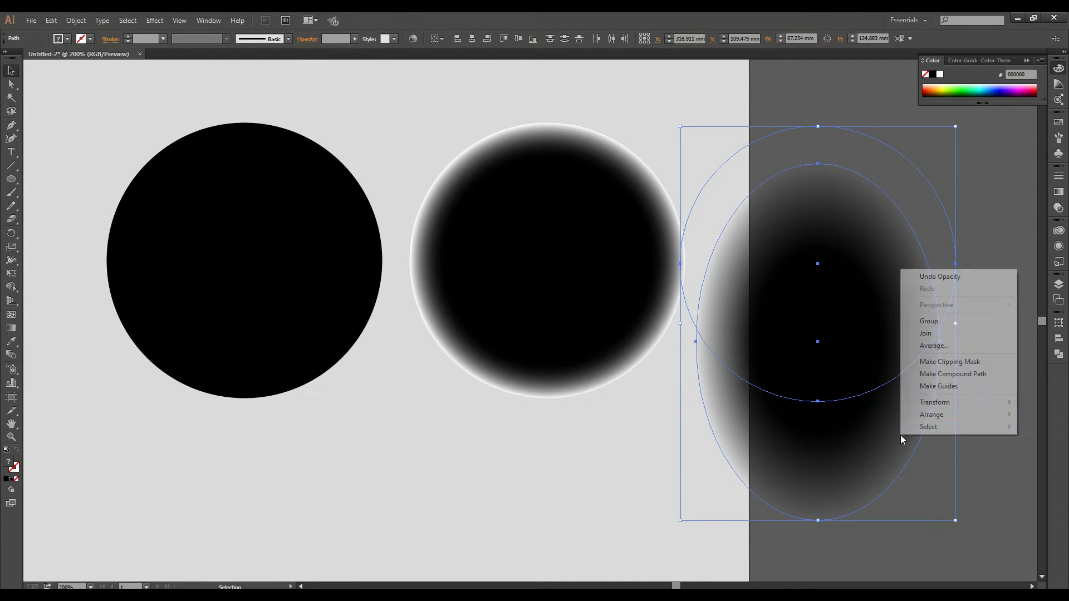
{"action": "left_click", "coordinate": [938, 363]}
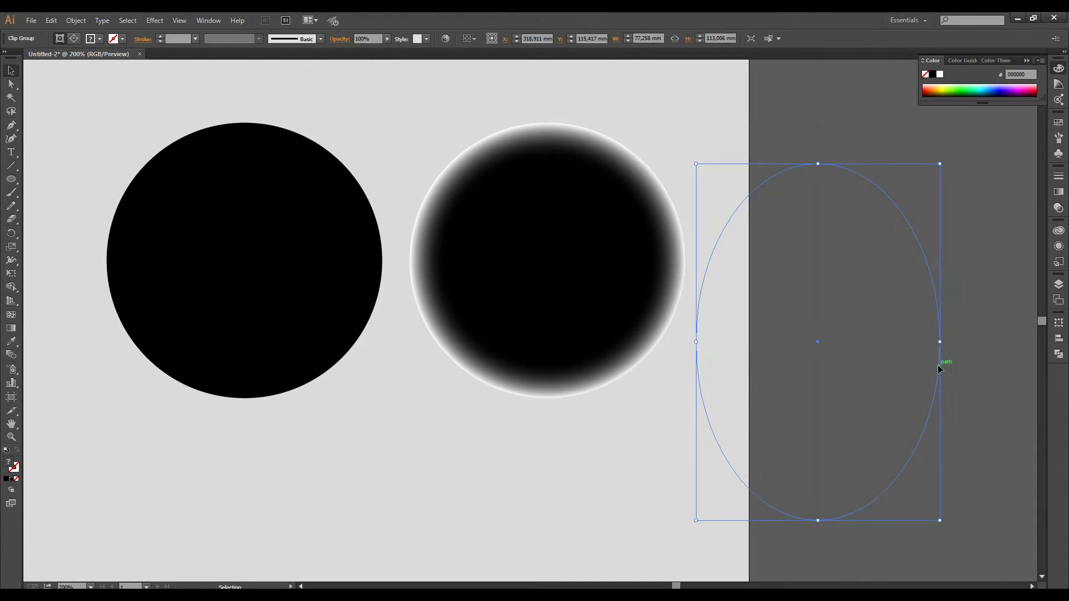
{"action": "key", "text": "ctrl+z"}
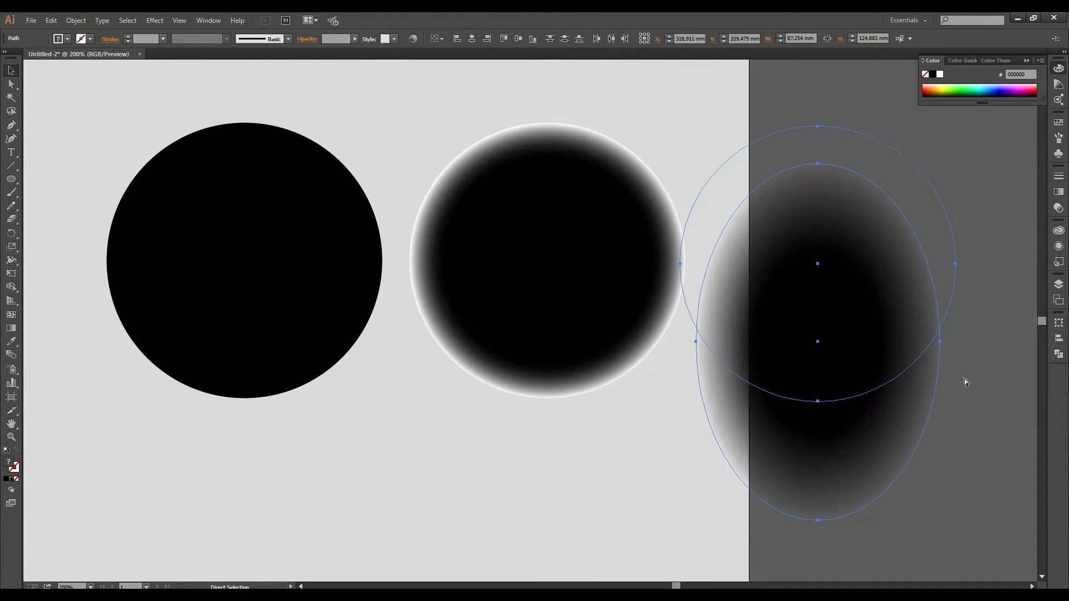
{"action": "key", "text": "ctrl+z"}
{"action": "key", "text": "v"}
Delete the extra black circle and the fading ellipse on the right.
{"action": "left_click_drag", "start_coordinate": [973, 283], "coordinate": [823, 434]}
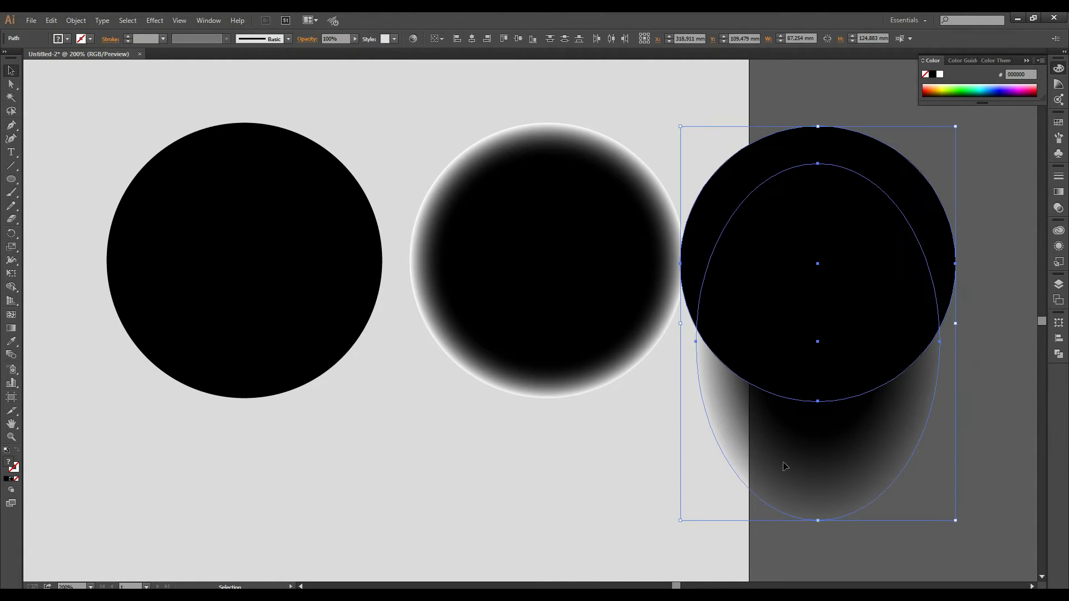
{"action": "left_click", "coordinate": [979, 328]}
{"action": "left_click", "coordinate": [939, 275]}
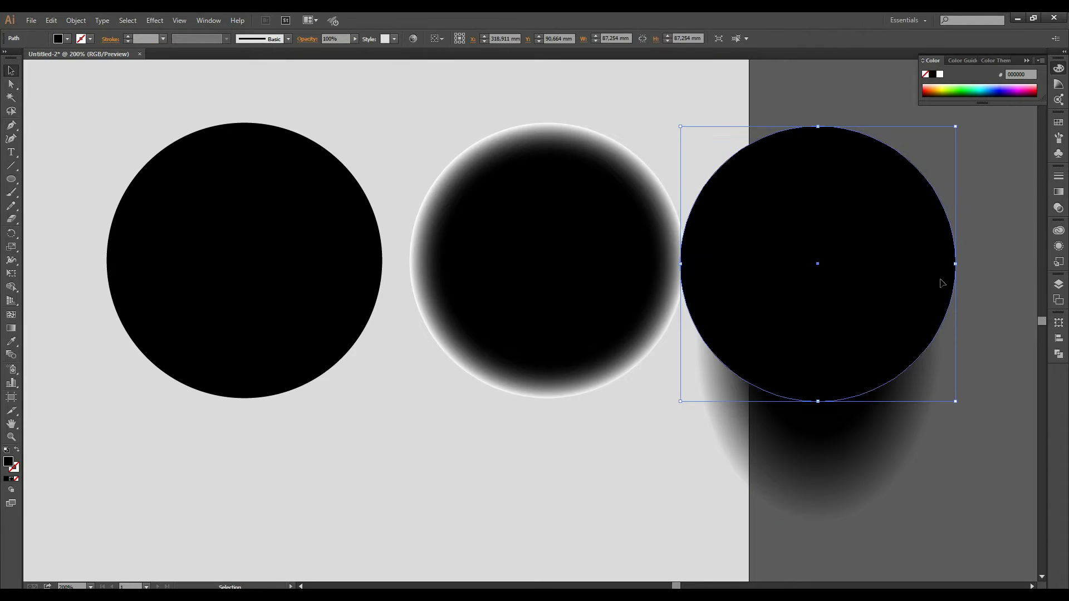
{"action": "key", "text": "Delete"}
{"action": "left_click", "coordinate": [916, 358]}
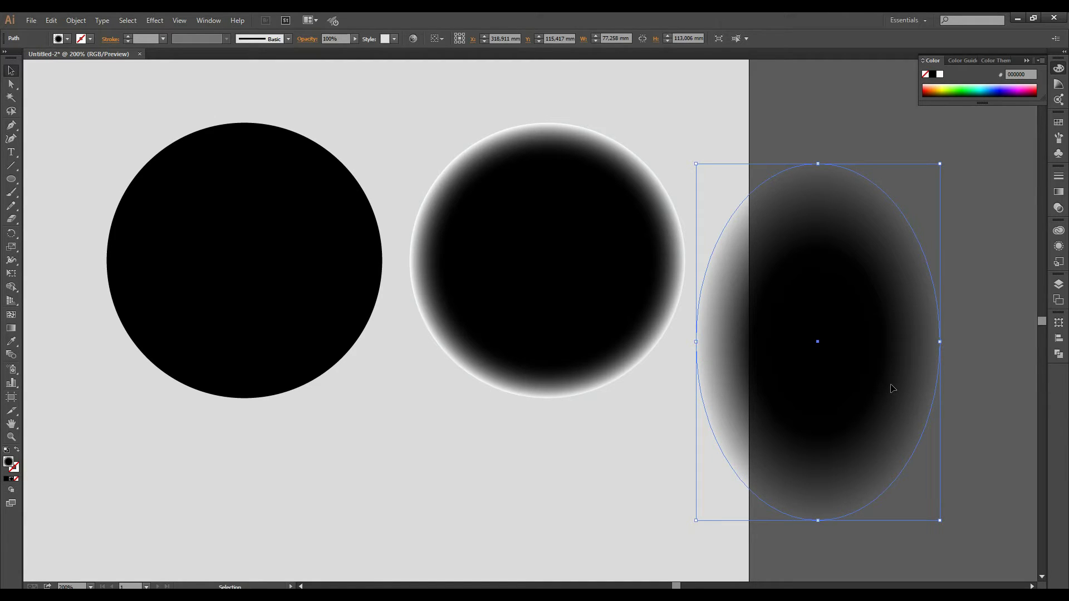
{"action": "key", "text": "Delete"}
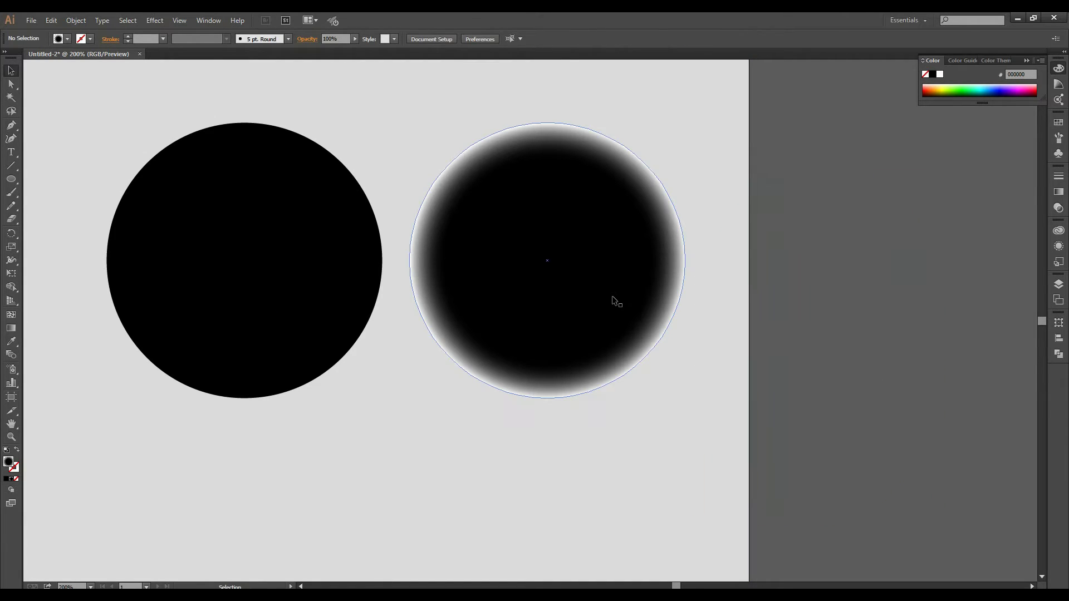
Copy the soft-edged circle to the right and set its outer gradient stop to black (0,0,0).
{"action": "left_click", "coordinate": [612, 296]}
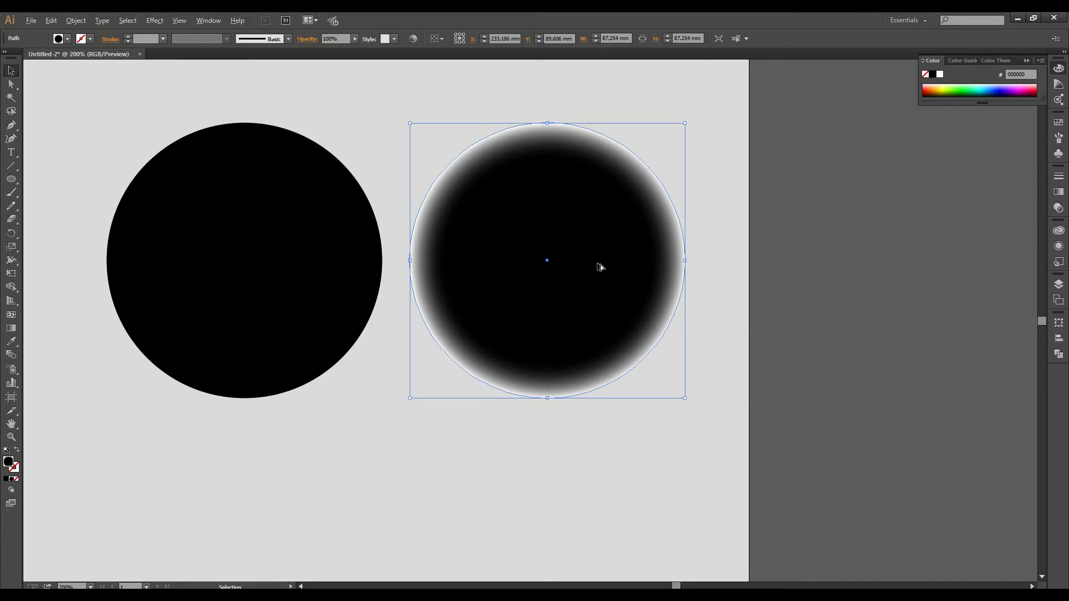
{"action": "mouse_move", "coordinate": [603, 268]}
{"action": "left_mouse_down"}
{"action": "mouse_move", "coordinate": [919, 288]}
{"action": "mouse_move", "coordinate": [914, 295]}
{"action": "left_mouse_up"}
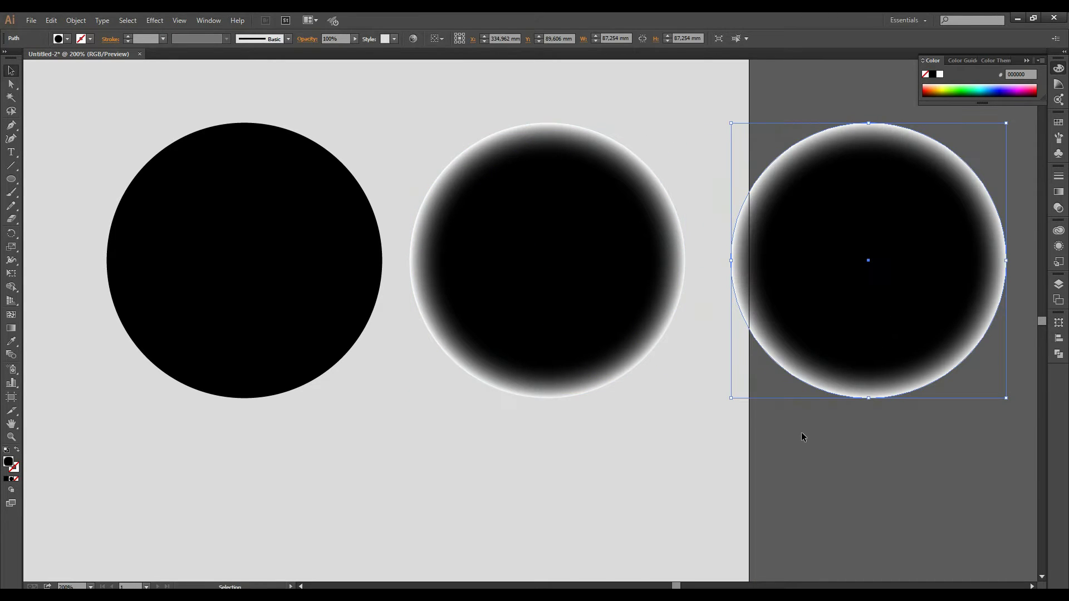
{"action": "left_click", "coordinate": [1058, 191]}
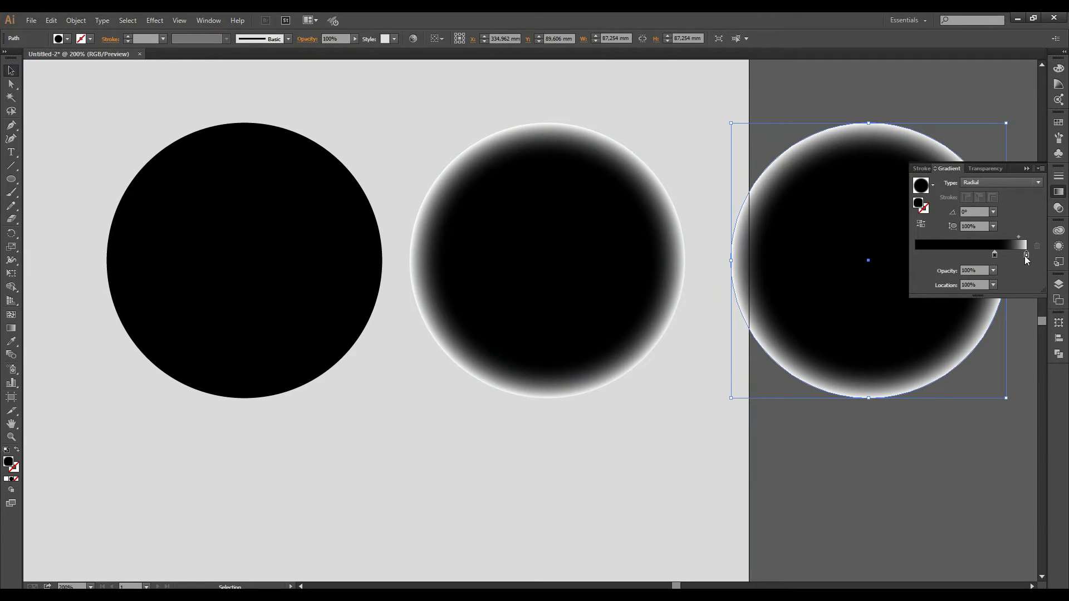
{"action": "double_click", "coordinate": [1025, 255]}
{"action": "left_click", "coordinate": [1023, 266]}
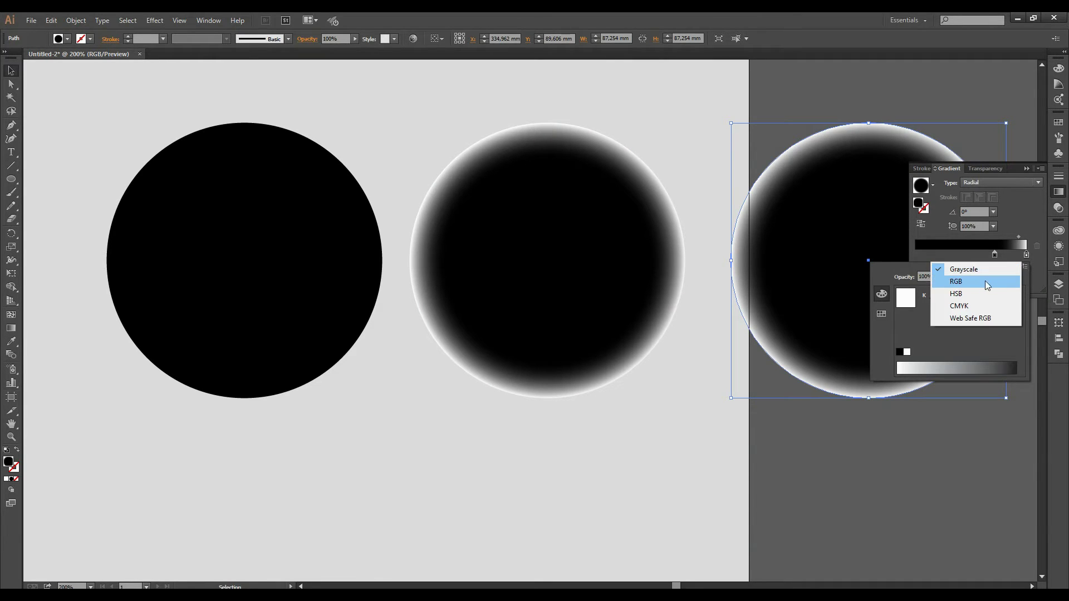
{"action": "left_click", "coordinate": [977, 279]}
{"action": "left_click_drag", "start_coordinate": [988, 297], "coordinate": [933, 305]}
{"action": "left_click", "coordinate": [932, 313]}
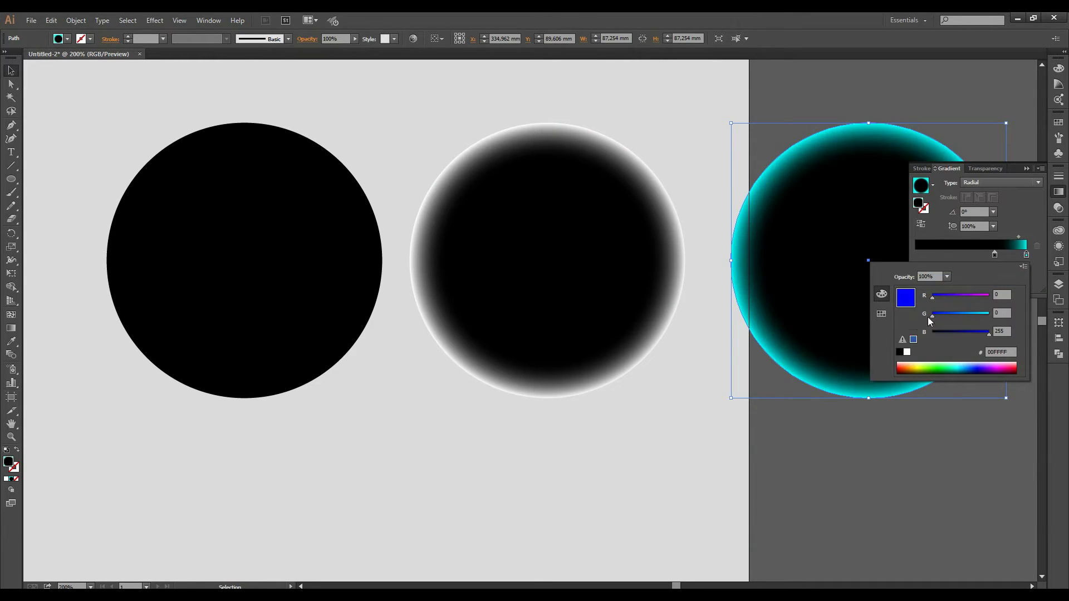
{"action": "left_click", "coordinate": [933, 333]}
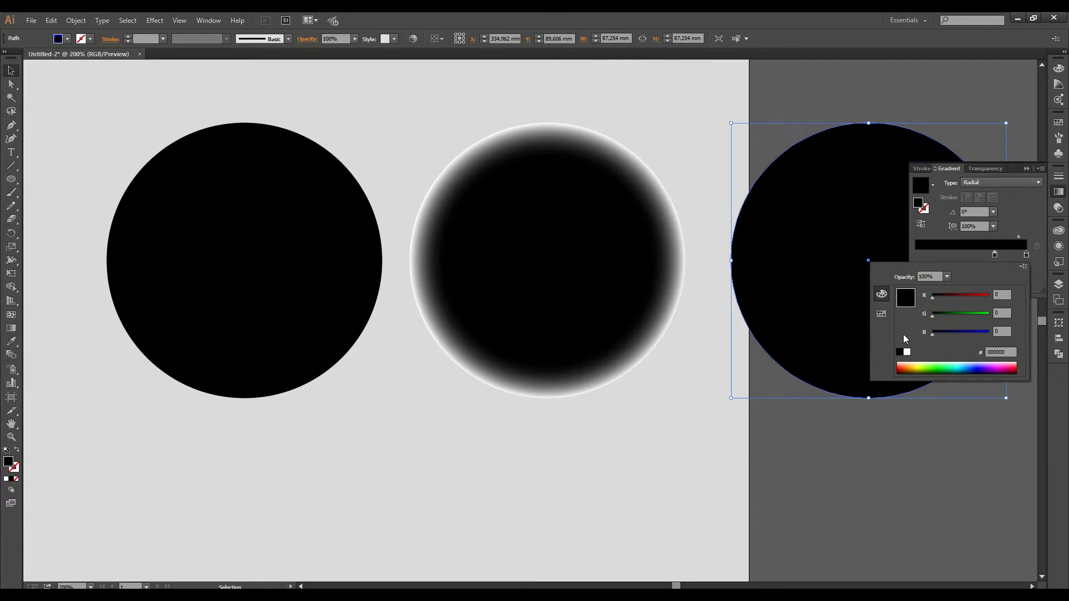
{"action": "left_click", "coordinate": [1028, 168]}
Set the gradient midpoint location to 50% and the outer stop's opacity to 0%.
{"action": "left_click", "coordinate": [1059, 192]}
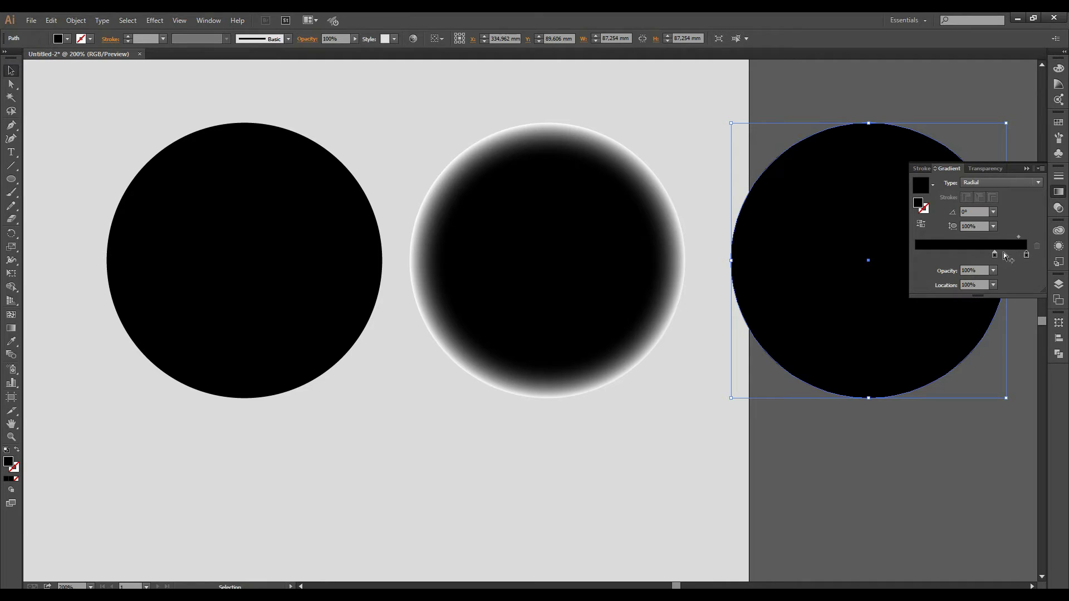
{"action": "left_click", "coordinate": [999, 237]}
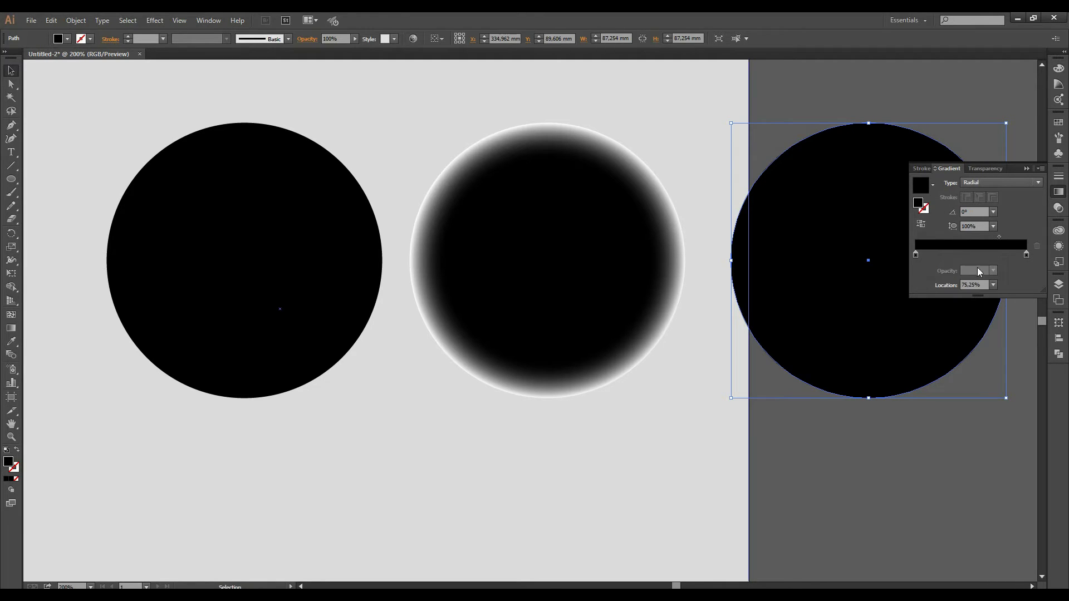
{"action": "left_click", "coordinate": [974, 284]}
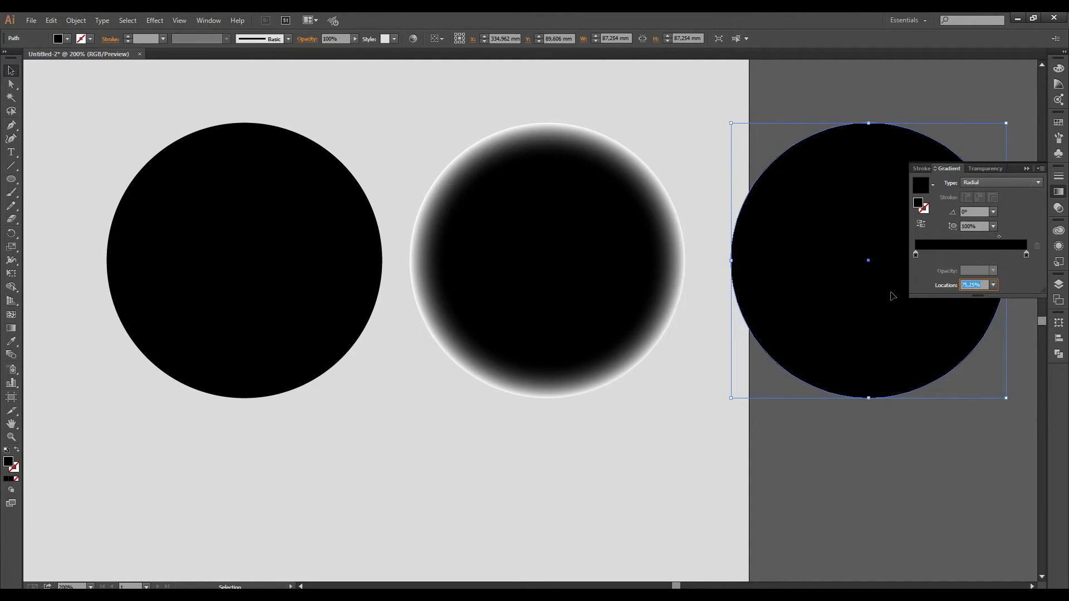
{"action": "type", "text": "50"}
{"action": "key", "text": "Return"}
{"action": "left_click", "coordinate": [1027, 254]}
{"action": "double_click", "coordinate": [1027, 254]}
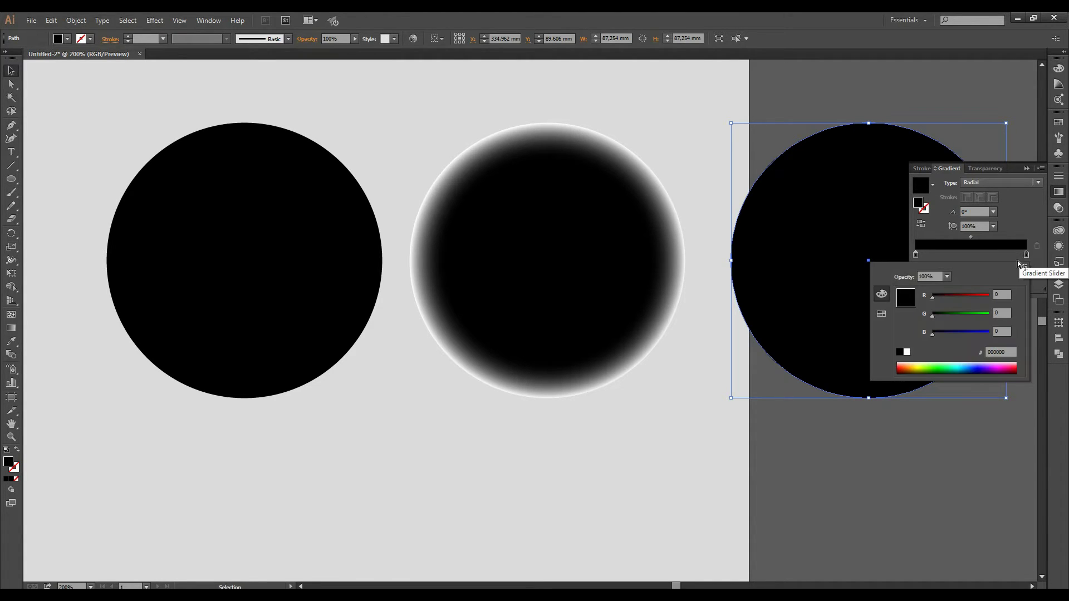
{"action": "key", "text": "Escape"}
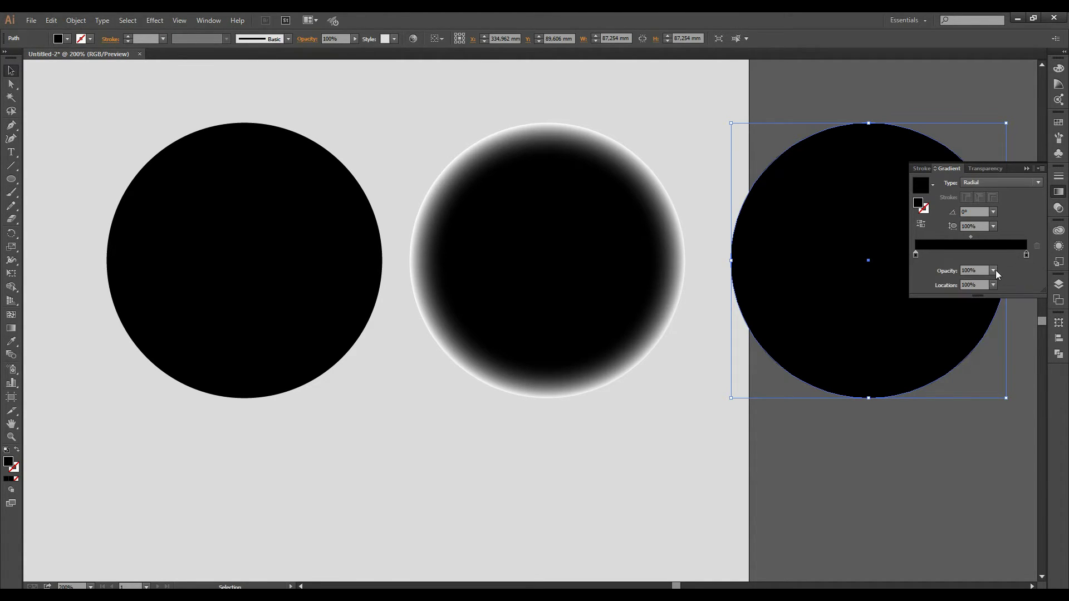
{"action": "left_click", "coordinate": [994, 271]}
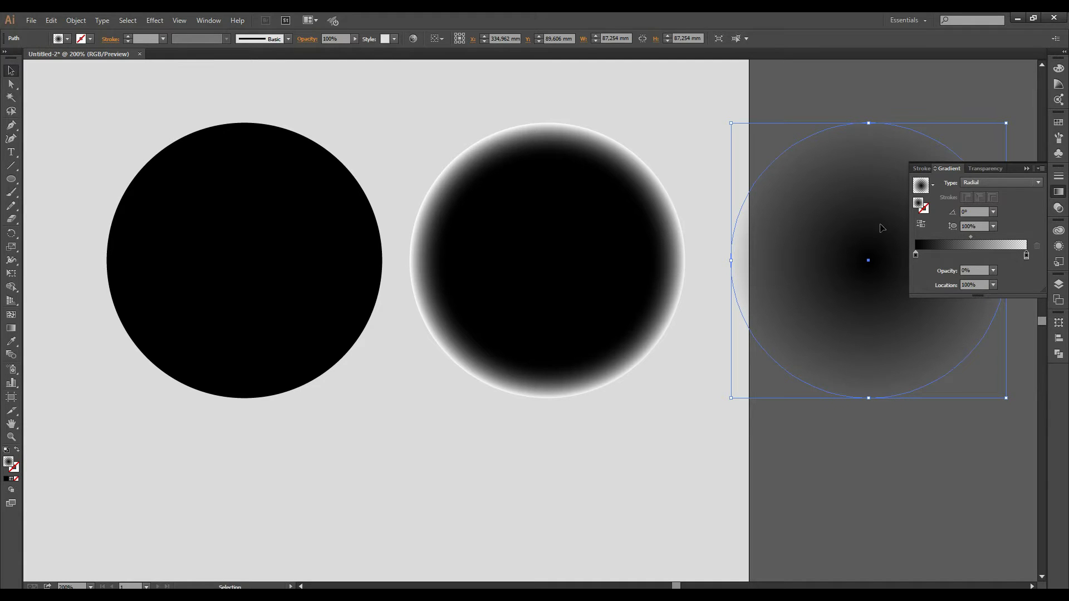
Move the faded circle down-left and anchor its gradient origin at the circle's bottom edge.
{"action": "left_click_drag", "start_coordinate": [870, 246], "coordinate": [776, 353]}
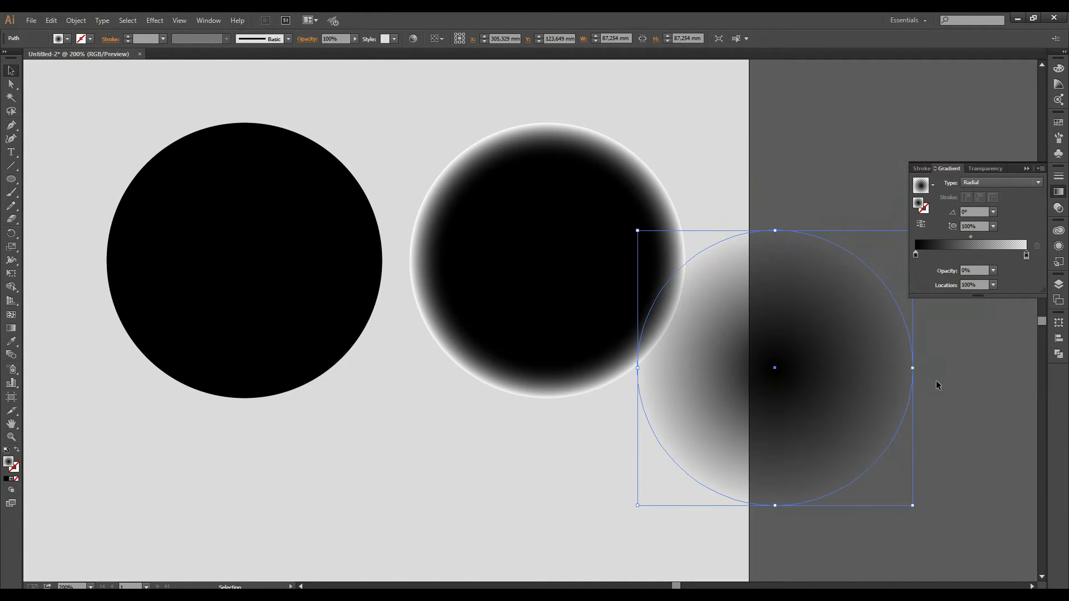
{"action": "left_click", "coordinate": [1026, 168]}
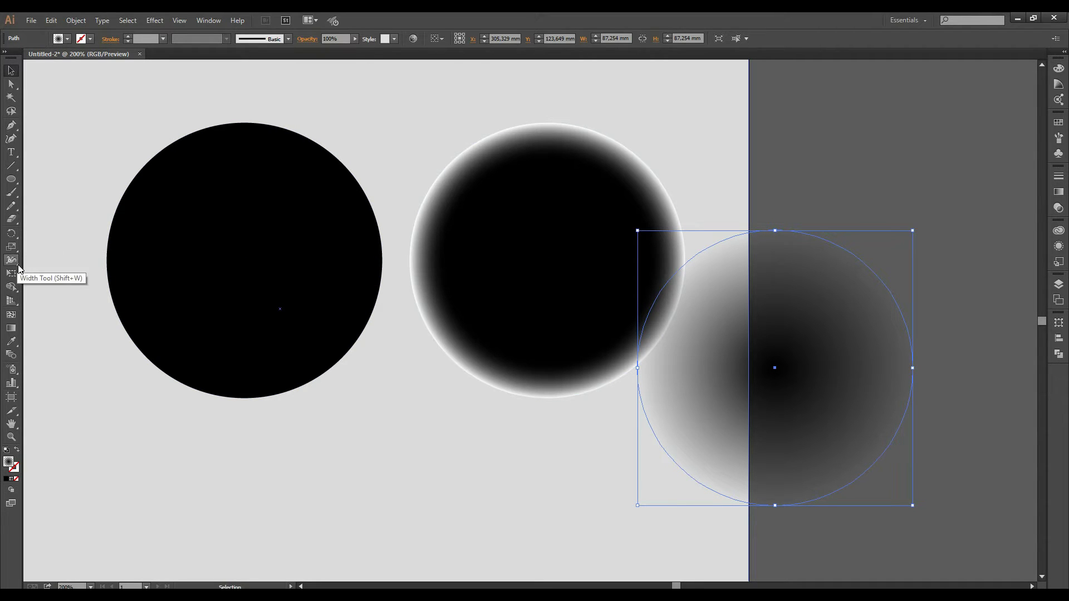
{"action": "left_click", "coordinate": [11, 329]}
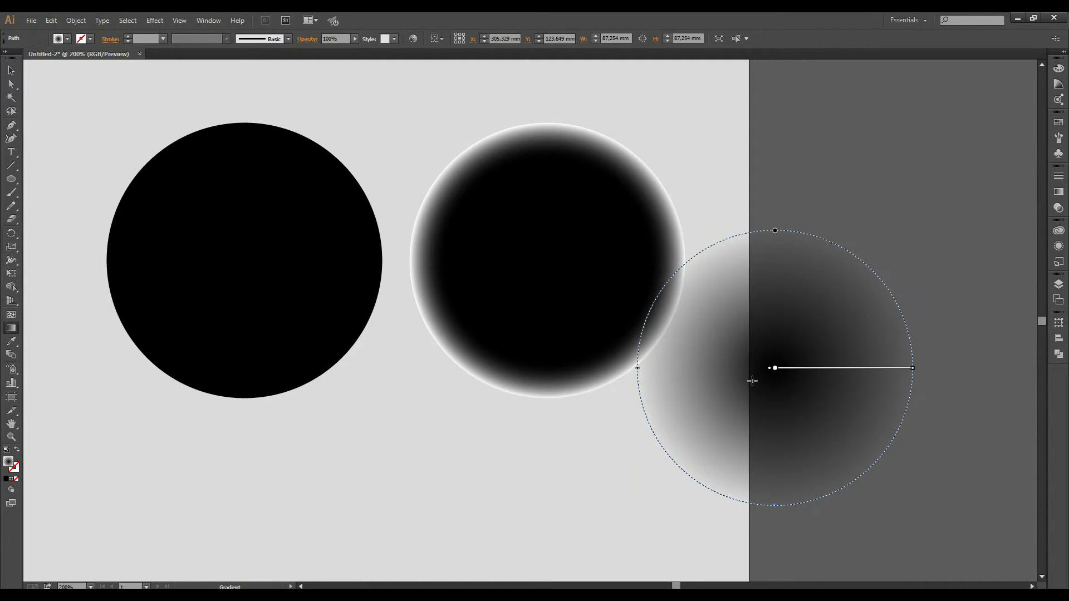
{"action": "left_click_drag", "start_coordinate": [774, 369], "coordinate": [774, 507]}
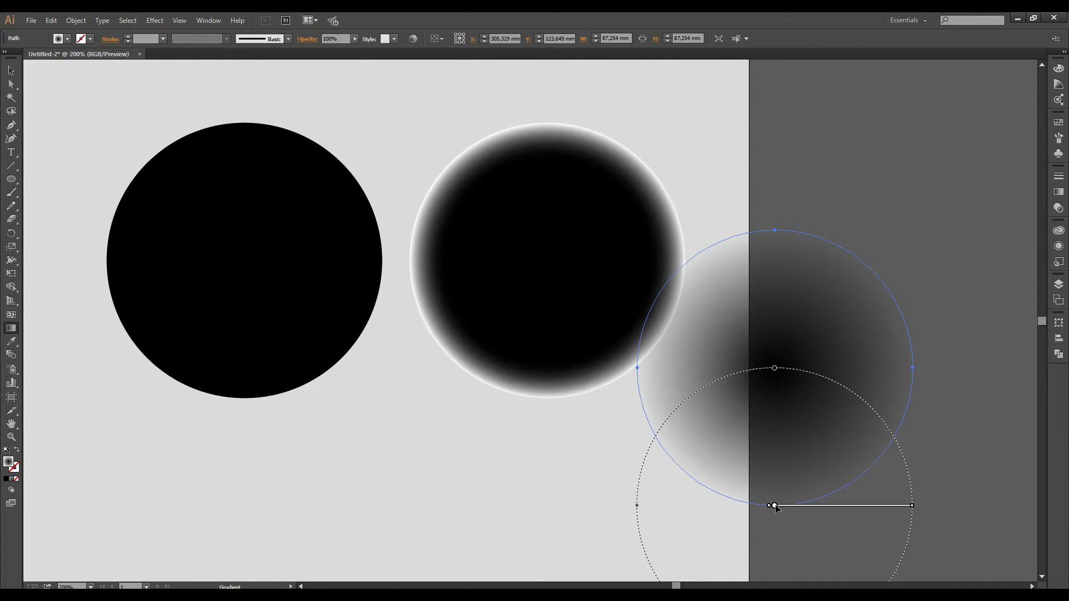
{"action": "left_click_drag", "start_coordinate": [774, 507], "coordinate": [775, 507]}
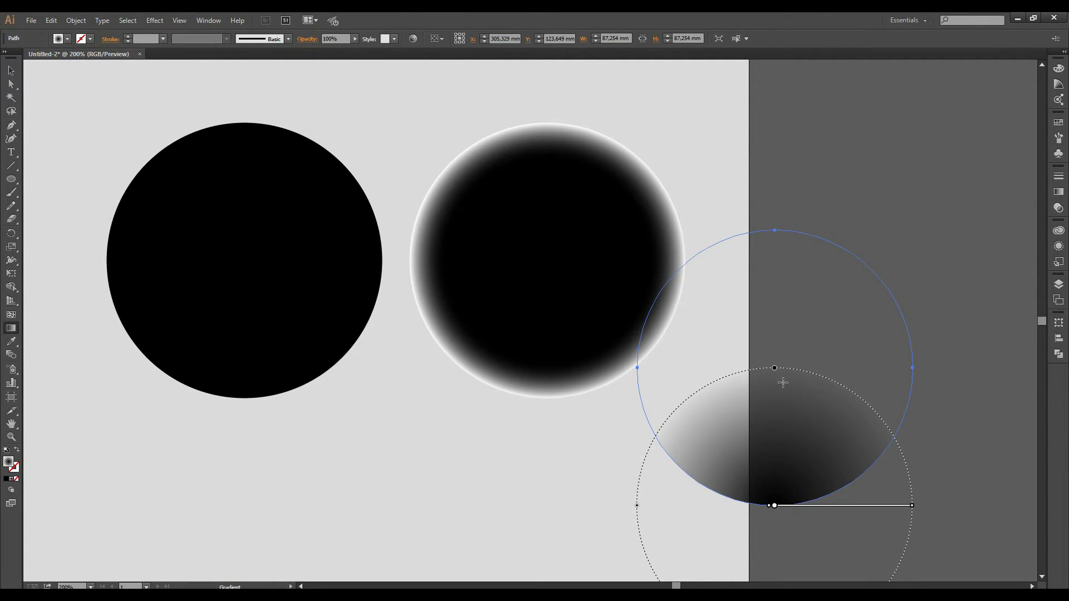
Reshape the dashed gradient ellipse, stretching it taller and then into a circle.
{"action": "left_click_drag", "start_coordinate": [774, 368], "coordinate": [774, 448]}
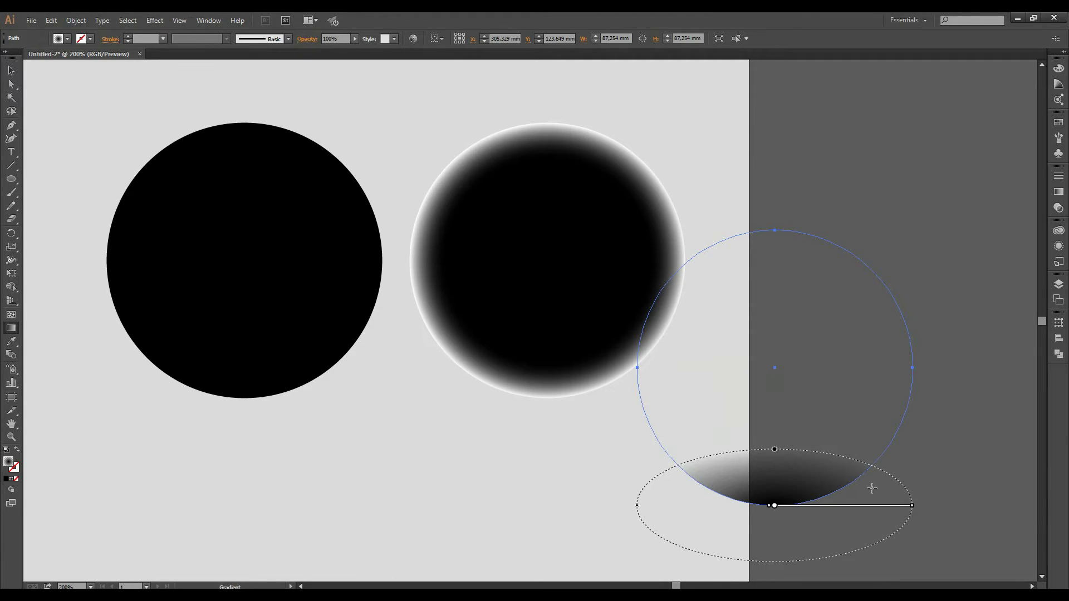
{"action": "left_click_drag", "start_coordinate": [914, 506], "coordinate": [764, 357]}
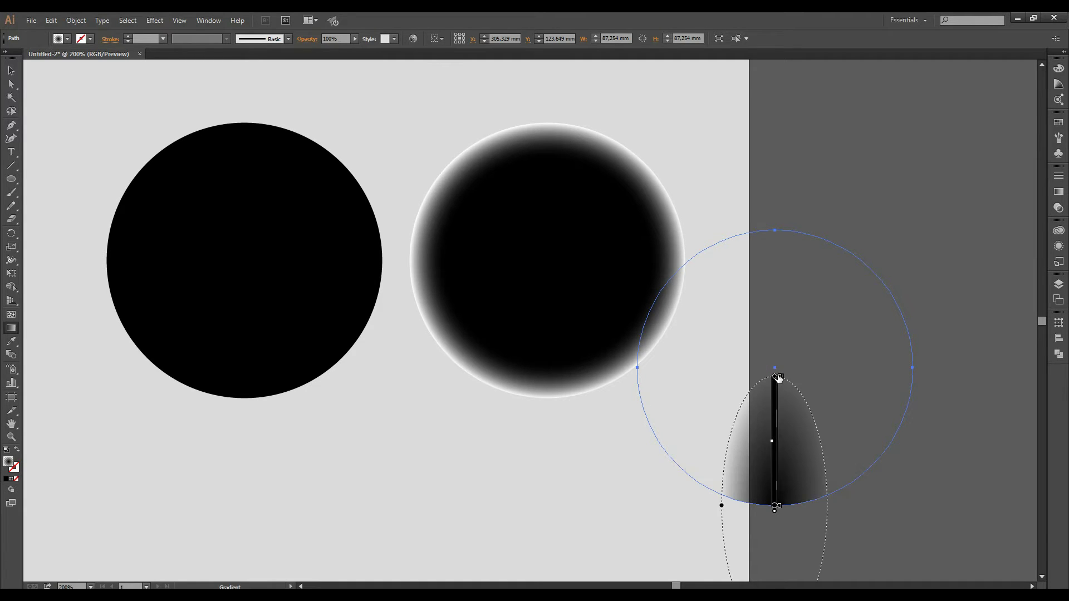
{"action": "left_click_drag", "start_coordinate": [775, 376], "coordinate": [775, 337]}
{"action": "left_click_drag", "start_coordinate": [768, 276], "coordinate": [768, 244]}
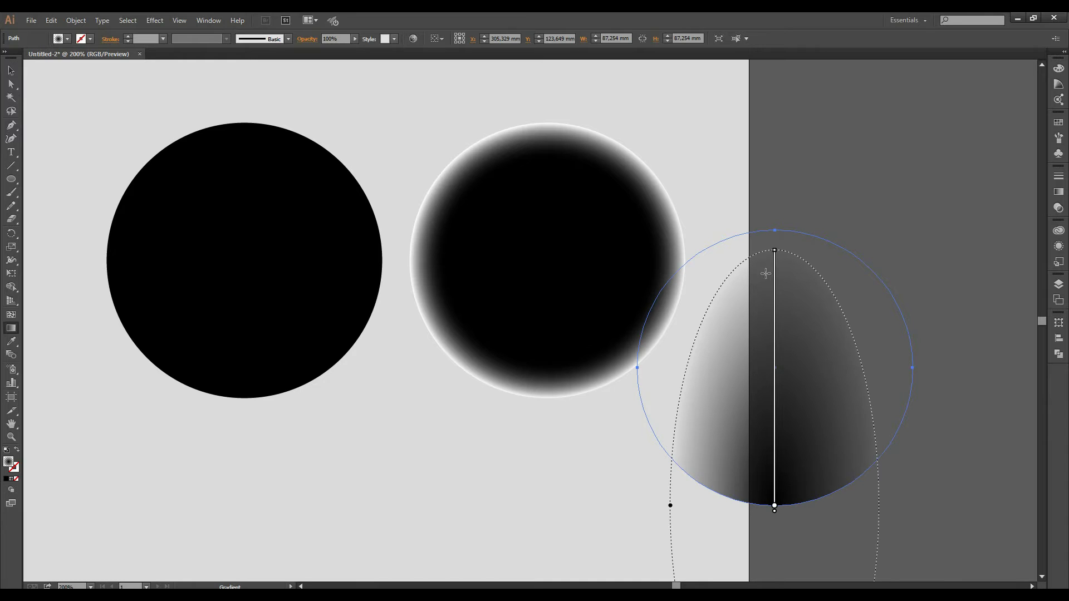
{"action": "scroll", "coordinate": [872, 394], "scroll_direction": "down", "scroll_amount": 1}
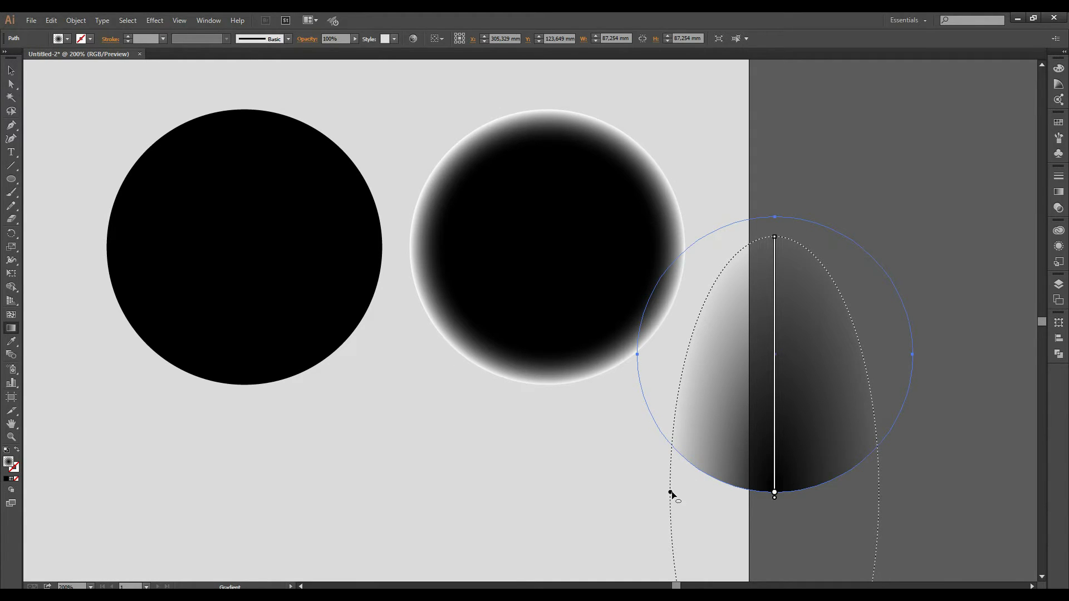
{"action": "left_click_drag", "start_coordinate": [672, 492], "coordinate": [633, 495]}
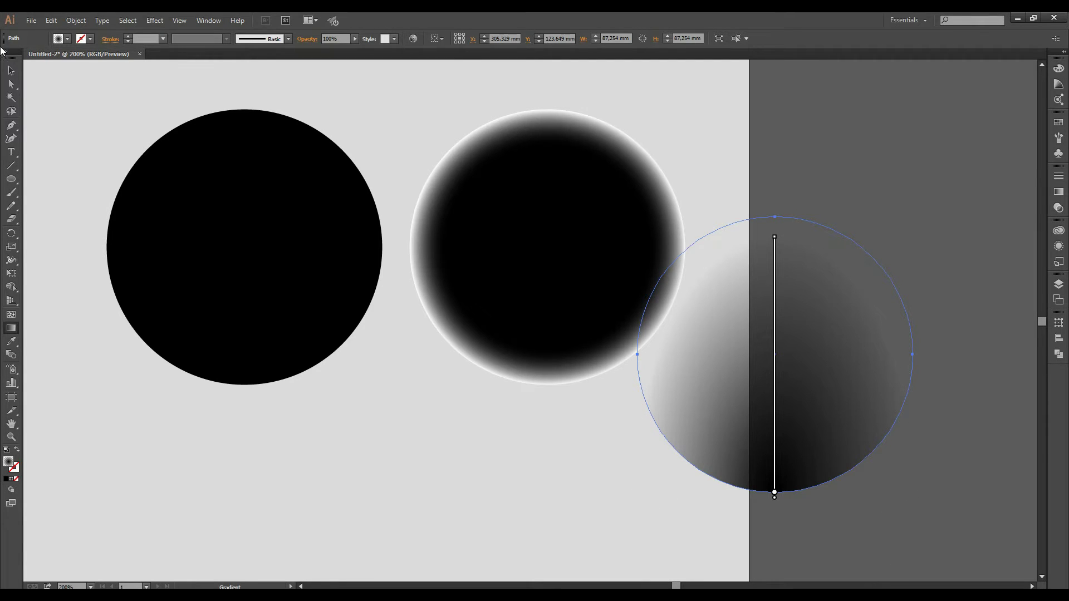
{"action": "left_click", "coordinate": [11, 70]}
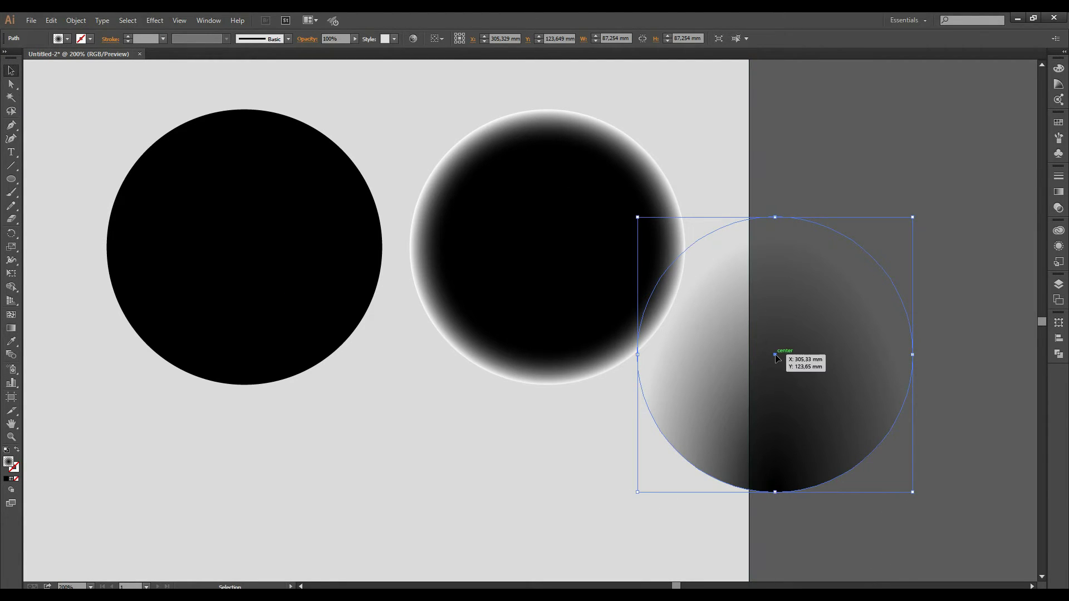
Stack the gradient circle onto the middle circle, then move the stack onto the black circle.
{"action": "left_click_drag", "start_coordinate": [775, 354], "coordinate": [547, 249]}
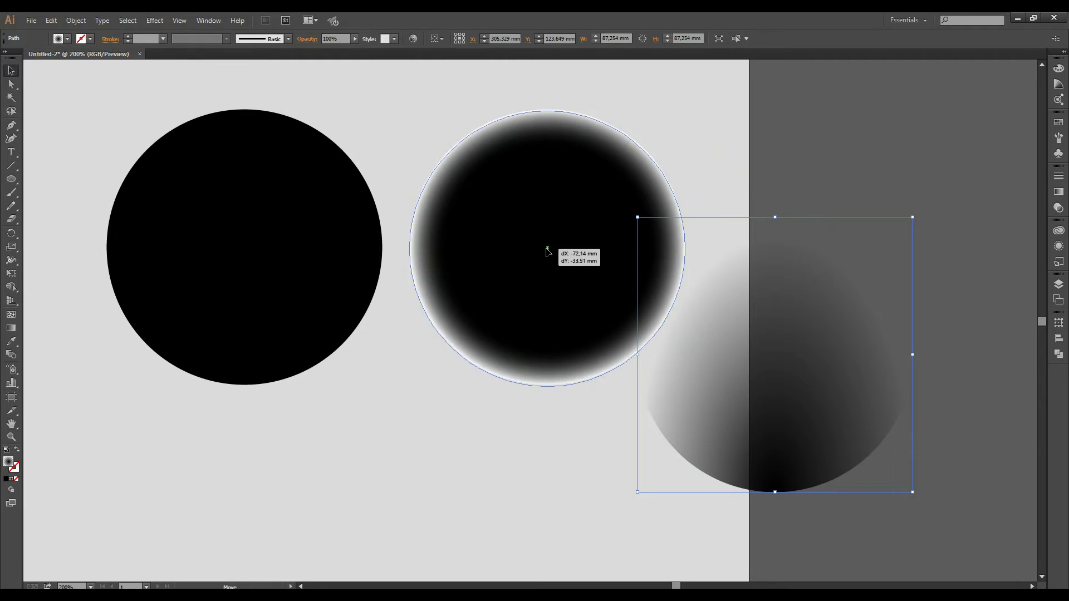
{"action": "left_click_drag", "start_coordinate": [547, 249], "coordinate": [547, 249]}
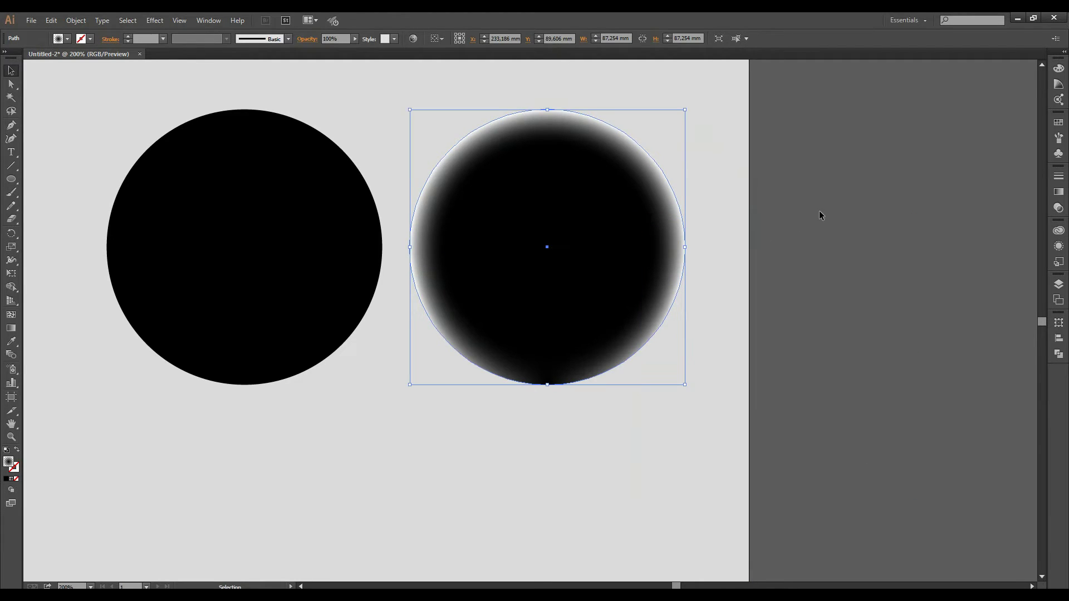
{"action": "left_click", "coordinate": [824, 228]}
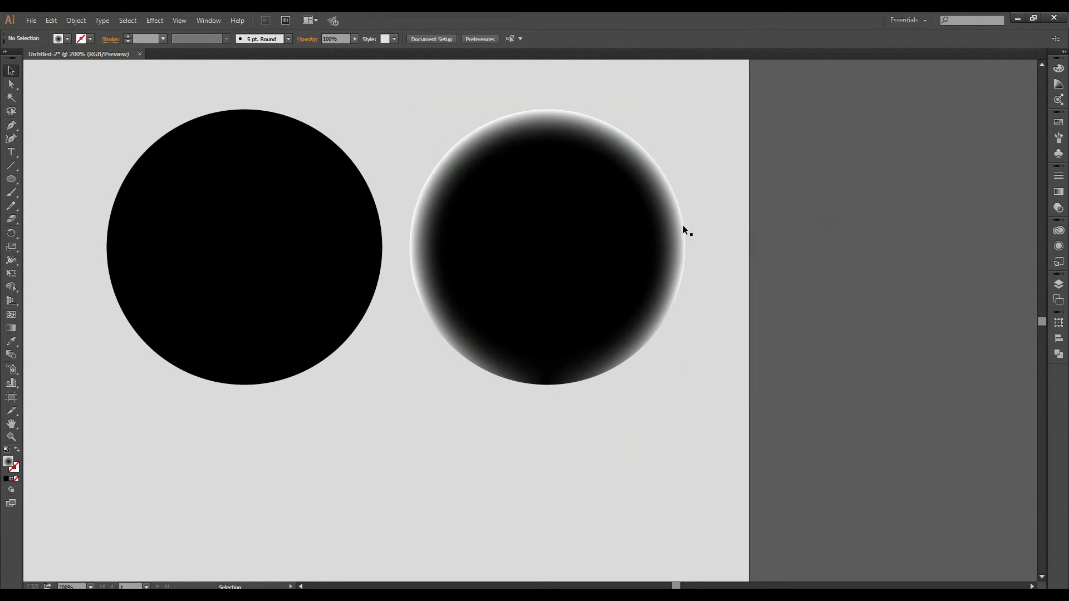
{"action": "left_click_drag", "start_coordinate": [795, 219], "coordinate": [682, 224]}
{"action": "left_click_drag", "start_coordinate": [807, 193], "coordinate": [534, 288]}
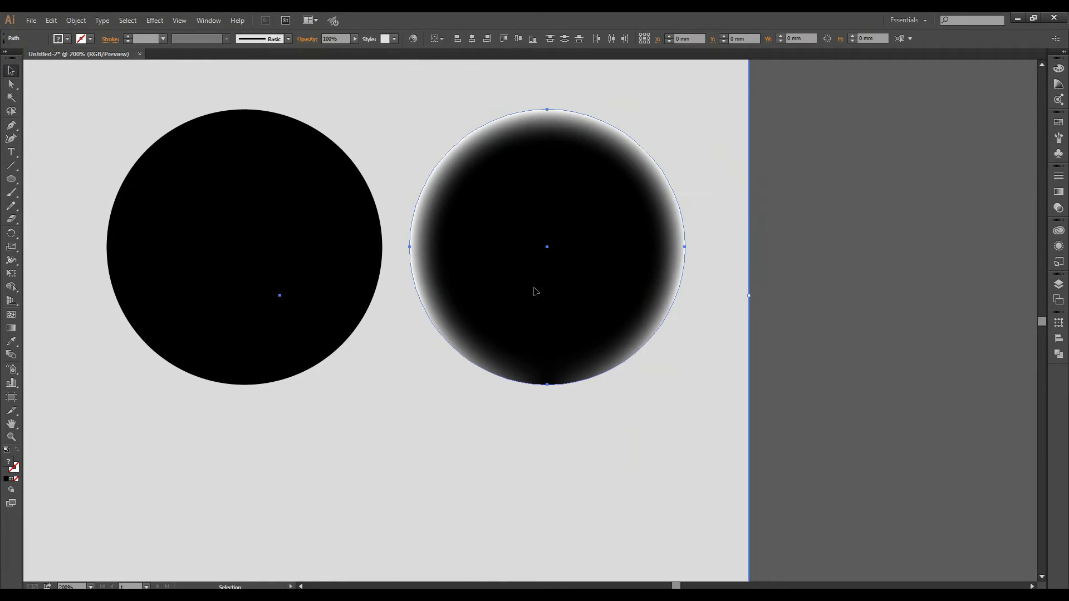
{"action": "left_click_drag", "start_coordinate": [607, 272], "coordinate": [316, 276]}
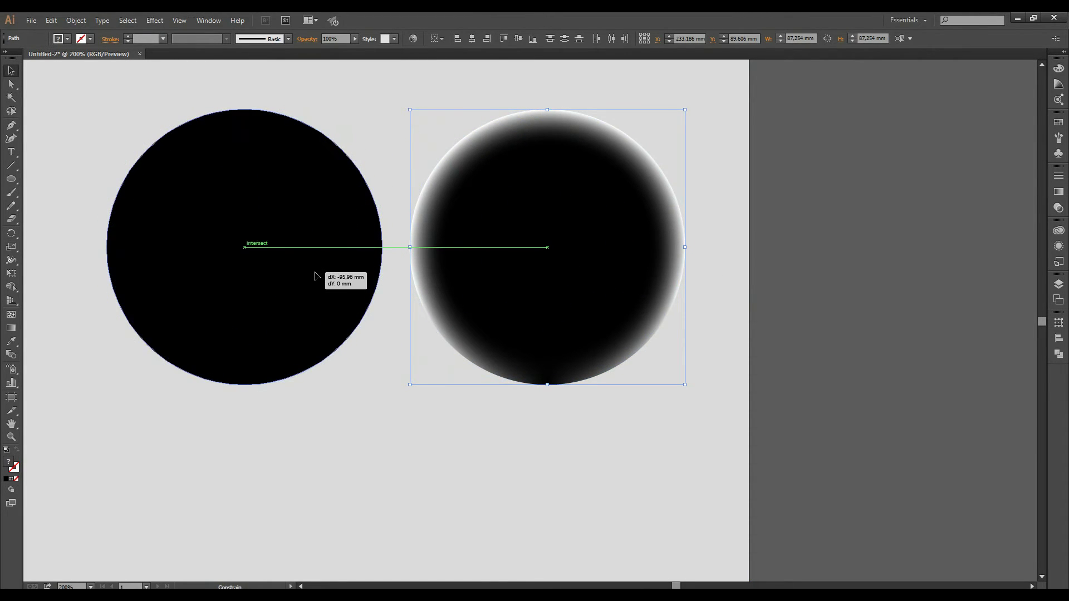
{"action": "left_click_drag", "start_coordinate": [316, 276], "coordinate": [315, 276]}
Lock the background rectangle with Object > Lock > Selection.
{"action": "left_click", "coordinate": [648, 269]}
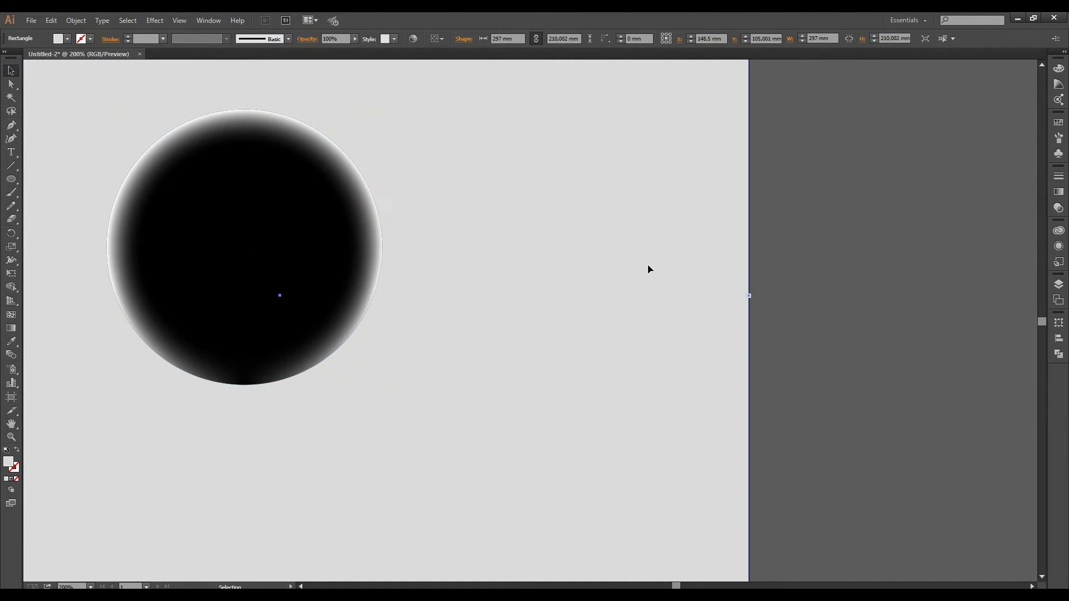
{"action": "left_click", "coordinate": [76, 20]}
{"action": "mouse_move", "coordinate": [125, 86]}
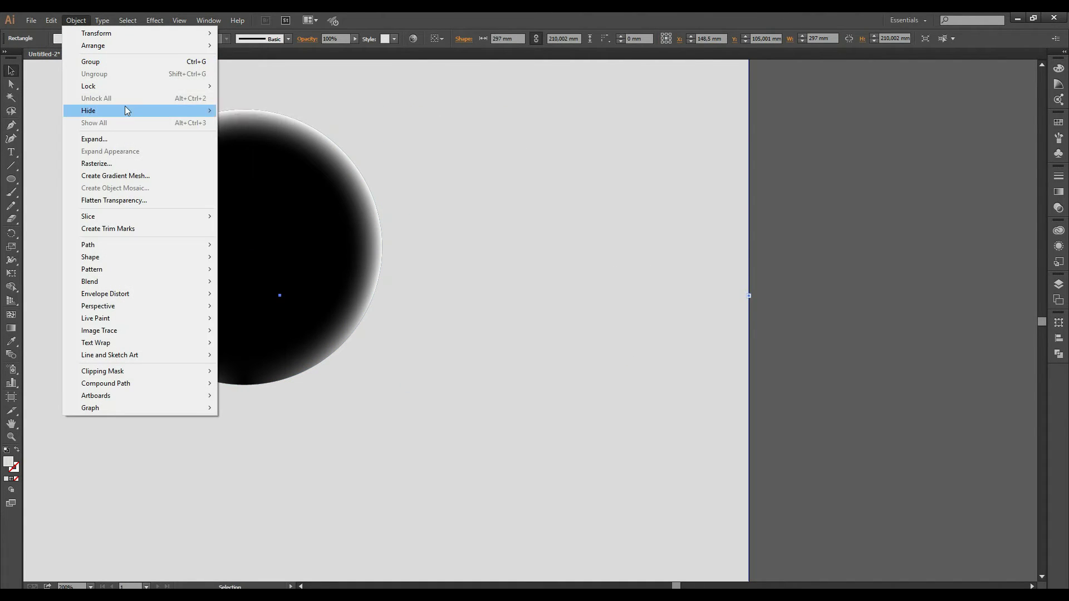
{"action": "left_click", "coordinate": [240, 87]}
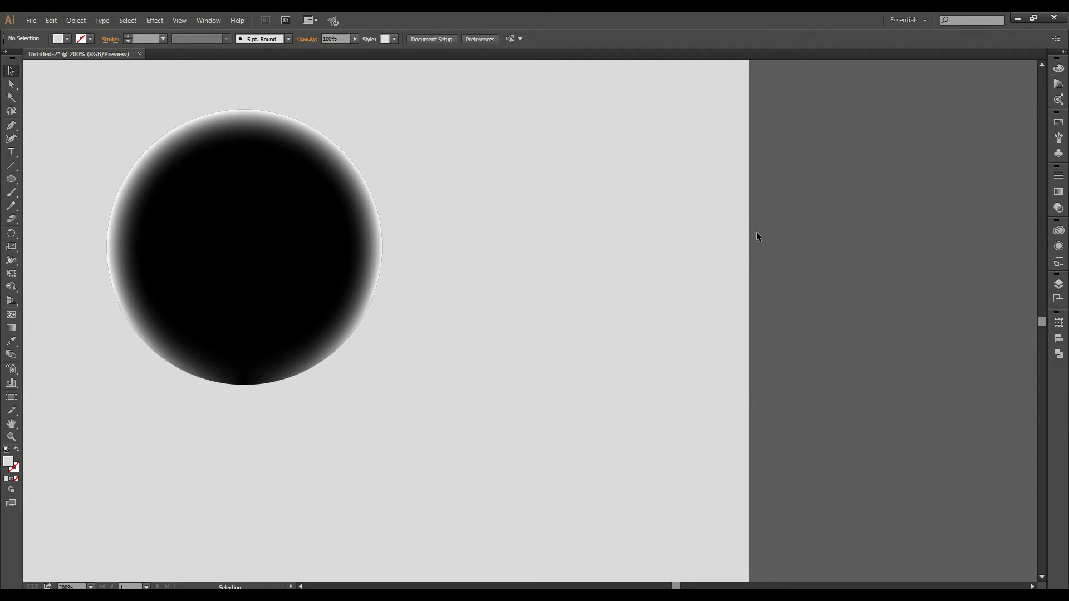
{"action": "scroll", "coordinate": [649, 221], "scroll_direction": "left", "scroll_amount": 1}
{"action": "scroll", "coordinate": [649, 221], "scroll_direction": "left", "scroll_amount": 1}
{"action": "scroll", "coordinate": [650, 221], "scroll_direction": "left", "scroll_amount": 2}
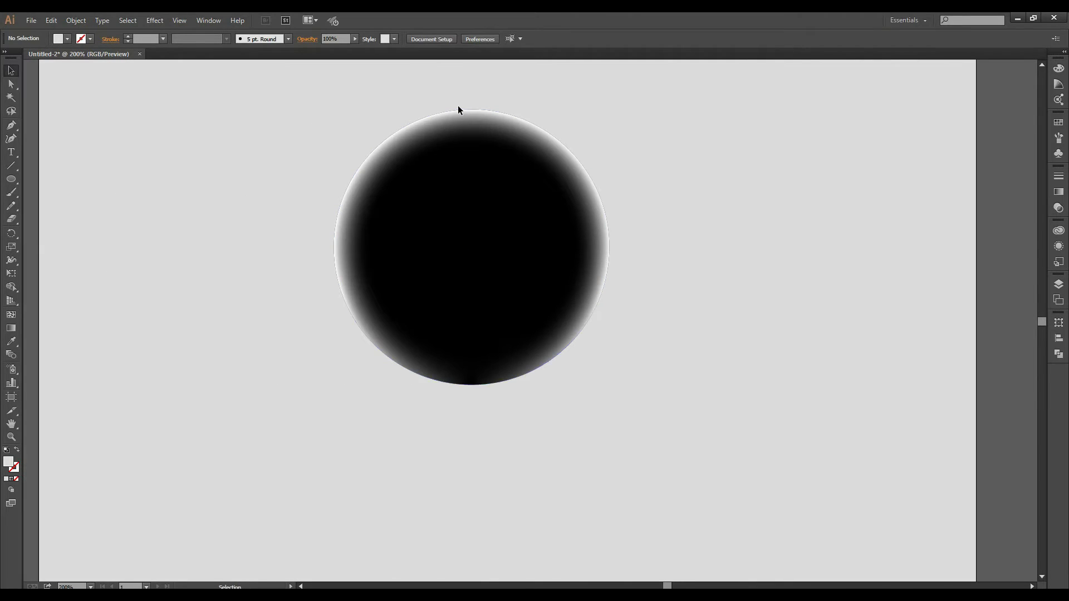
{"action": "scroll", "coordinate": [469, 144], "scroll_direction": "up", "scroll_amount": 4}
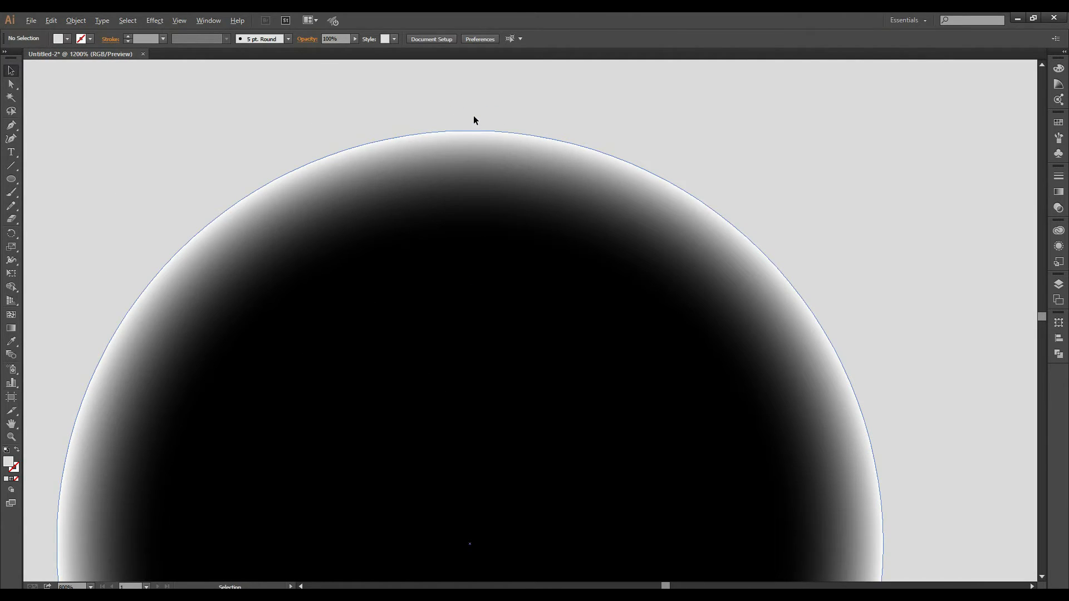
{"action": "scroll", "coordinate": [474, 117], "scroll_direction": "up", "scroll_amount": 2}
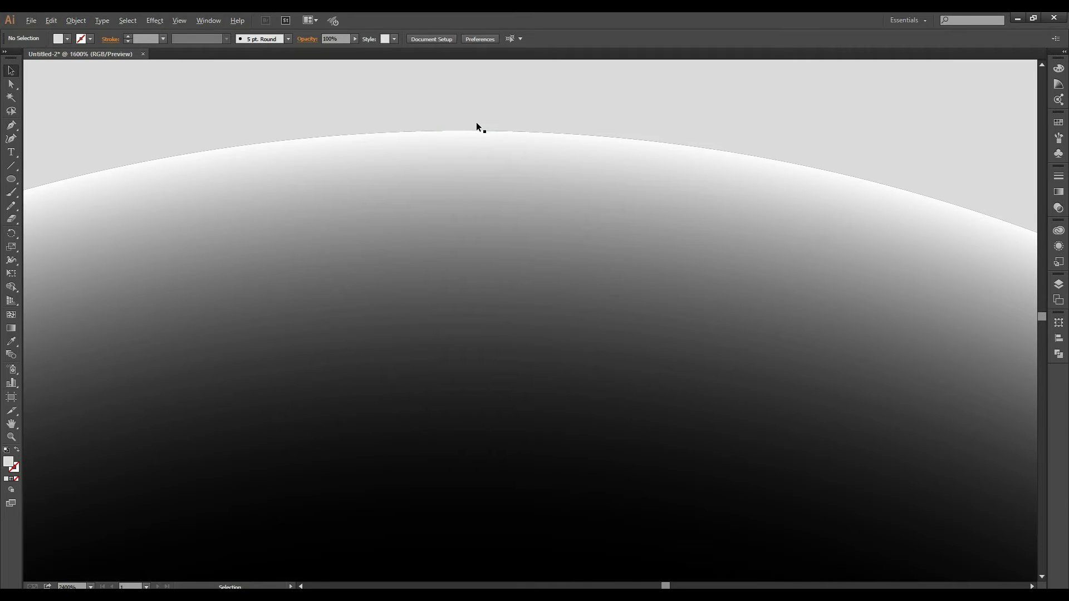
{"action": "scroll", "coordinate": [477, 127], "scroll_direction": "down", "scroll_amount": 2}
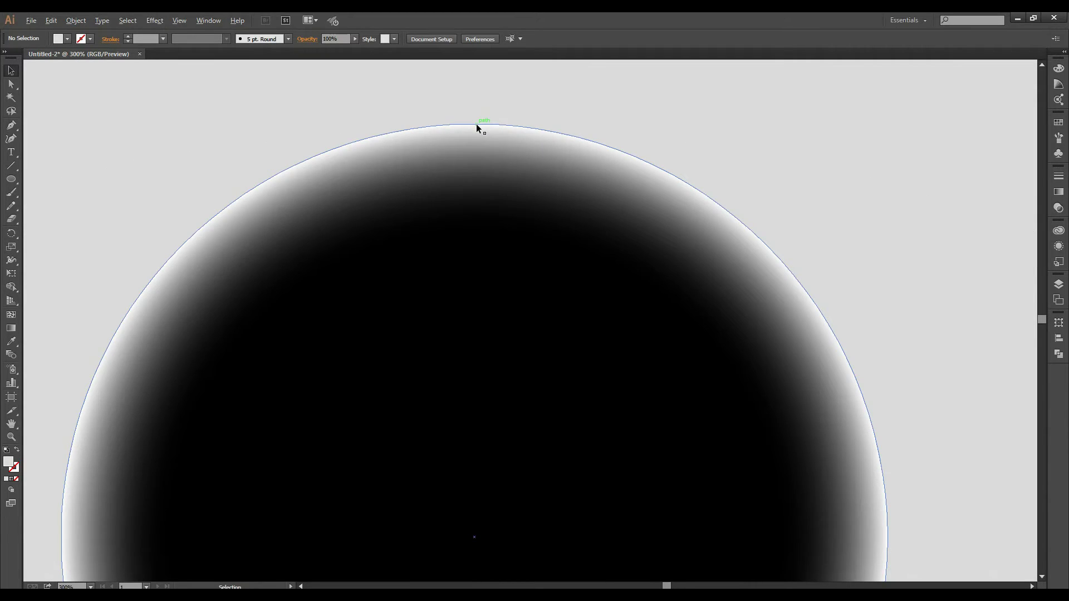
{"action": "scroll", "coordinate": [476, 126], "scroll_direction": "down", "scroll_amount": 2}
{"action": "left_click", "coordinate": [556, 158]}
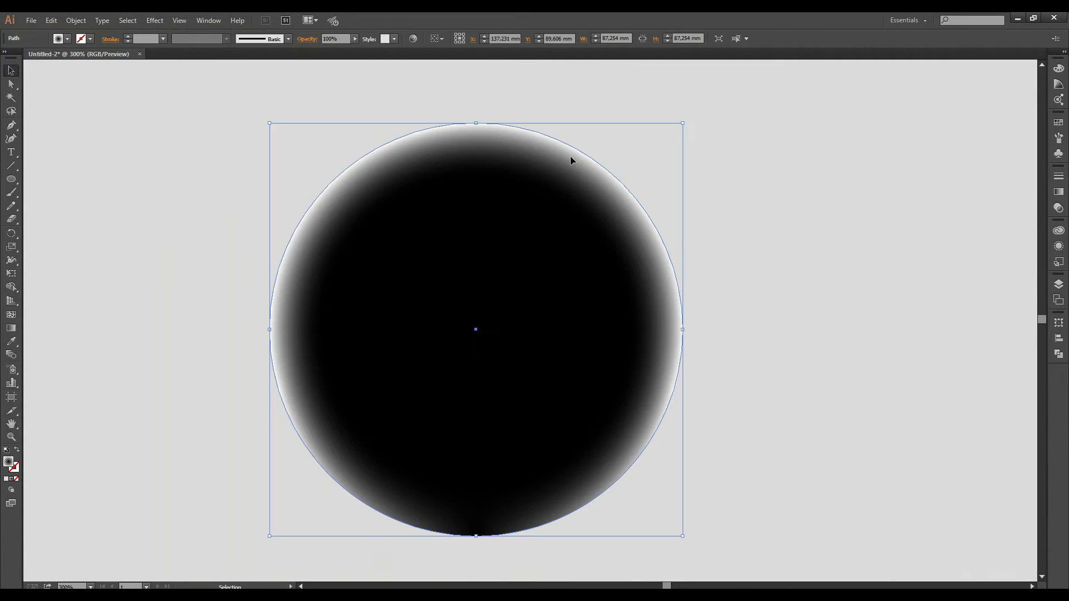
{"action": "scroll", "coordinate": [572, 160], "scroll_direction": "down", "scroll_amount": 2}
{"action": "scroll", "coordinate": [572, 161], "scroll_direction": "down", "scroll_amount": 1}
{"action": "scroll", "coordinate": [572, 161], "scroll_direction": "up", "scroll_amount": 2}
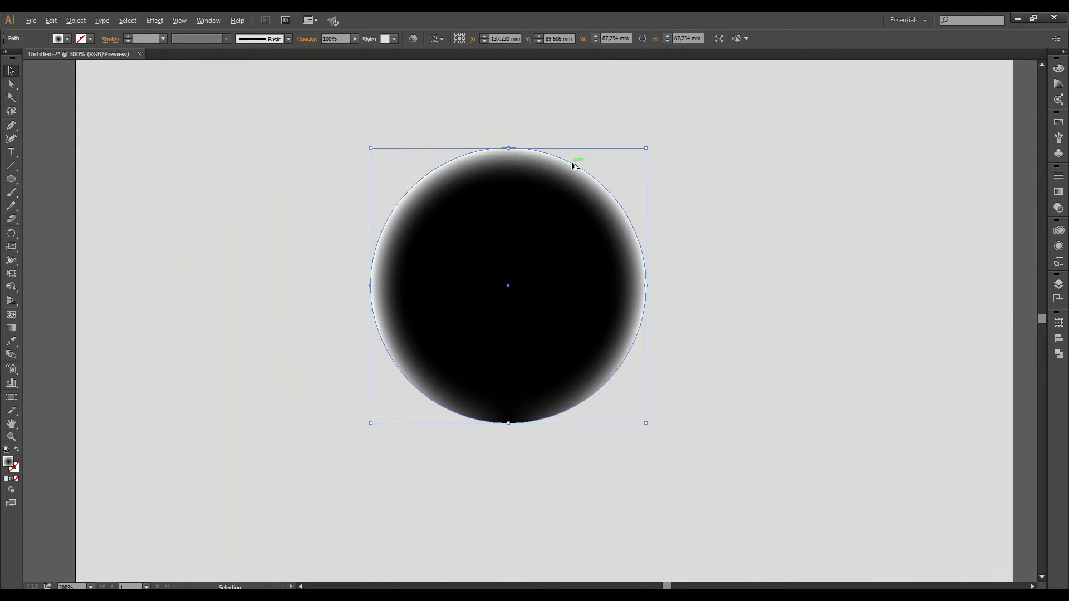
{"action": "scroll", "coordinate": [575, 164], "scroll_direction": "up", "scroll_amount": 1}
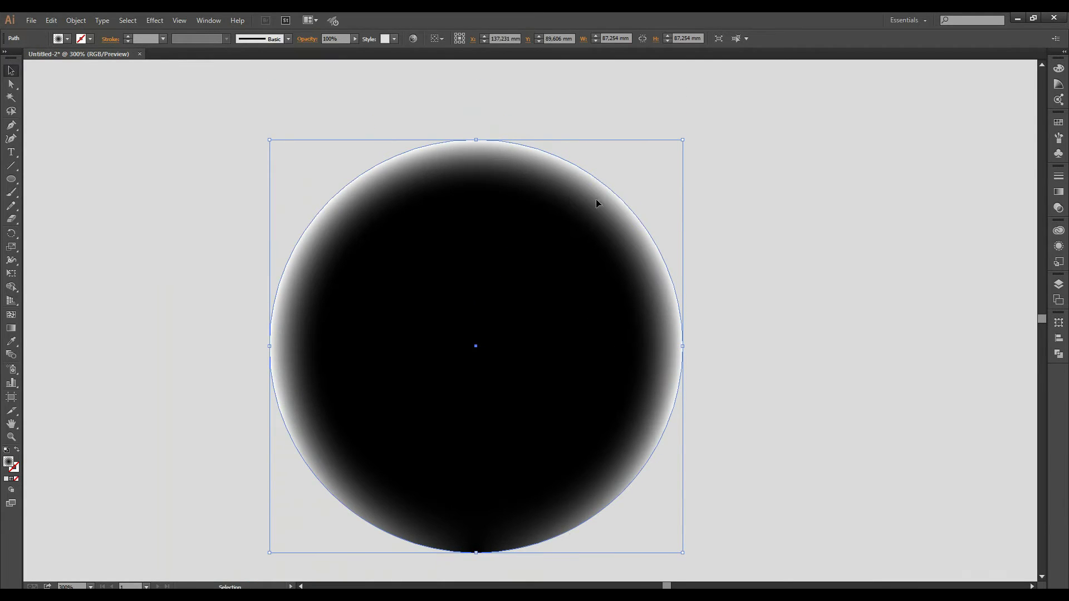
Move the gradient circle aside from the stacked sphere.
{"action": "left_click_drag", "start_coordinate": [596, 204], "coordinate": [734, 228]}
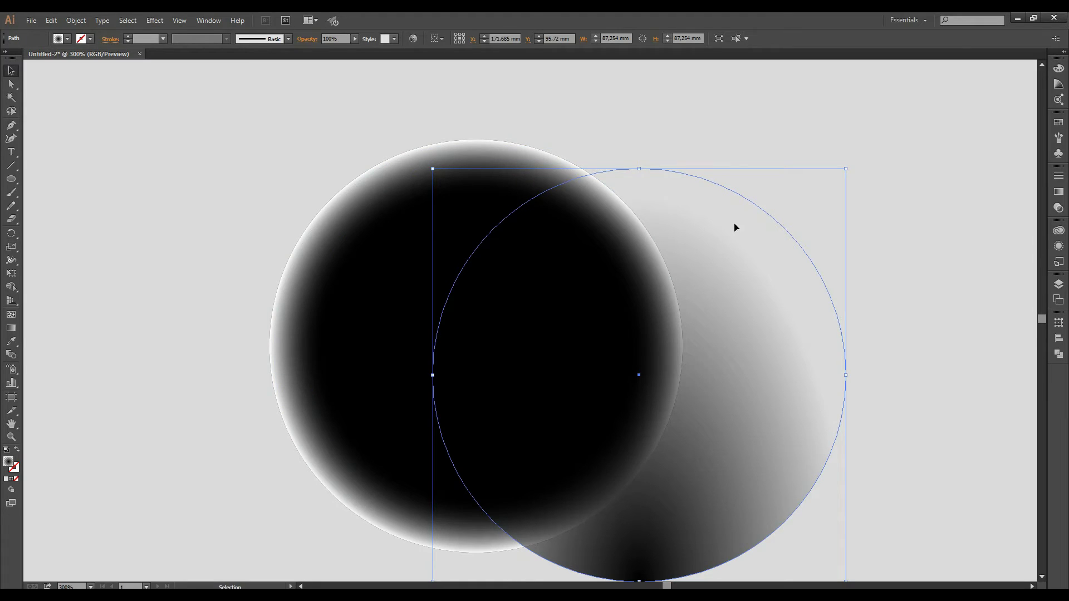
{"action": "key", "text": "a"}
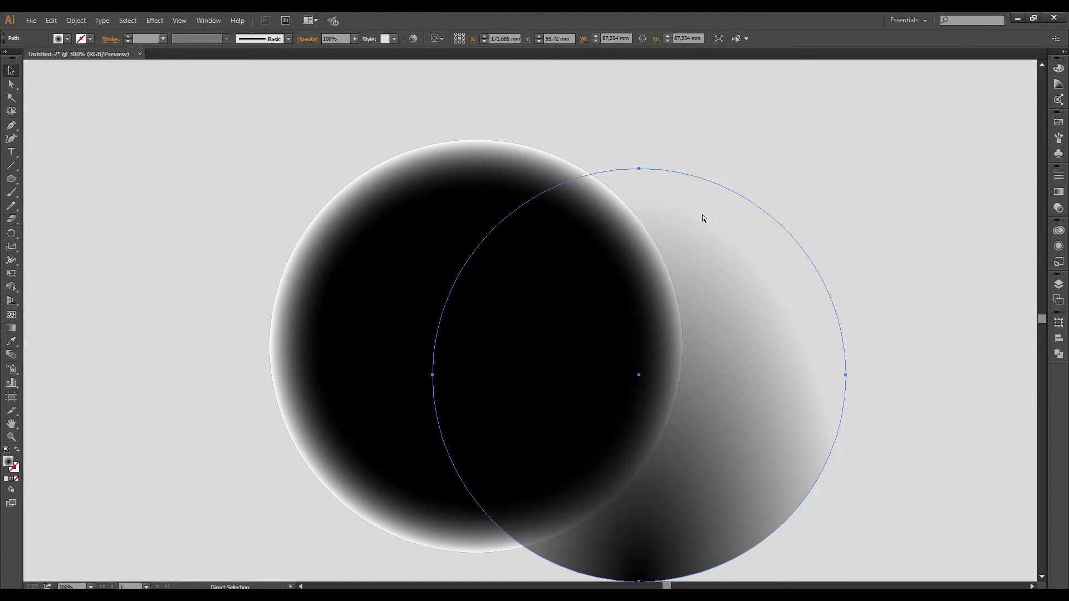
{"action": "key", "text": "v"}
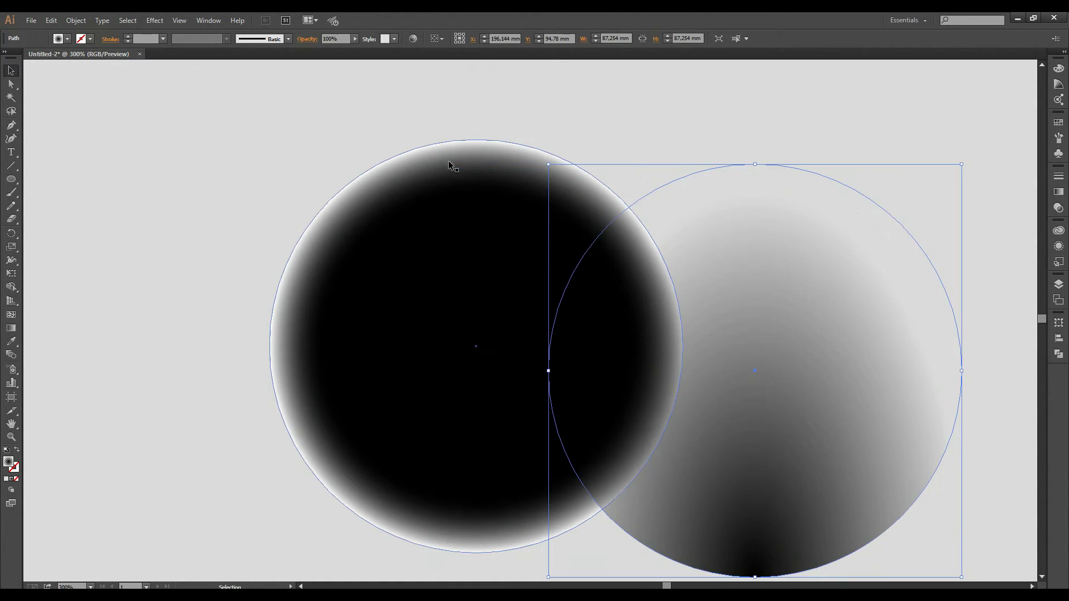
Set the rimmed circle's opacity to 53%, then drag the gradient circle back over it.
{"action": "left_click", "coordinate": [412, 151]}
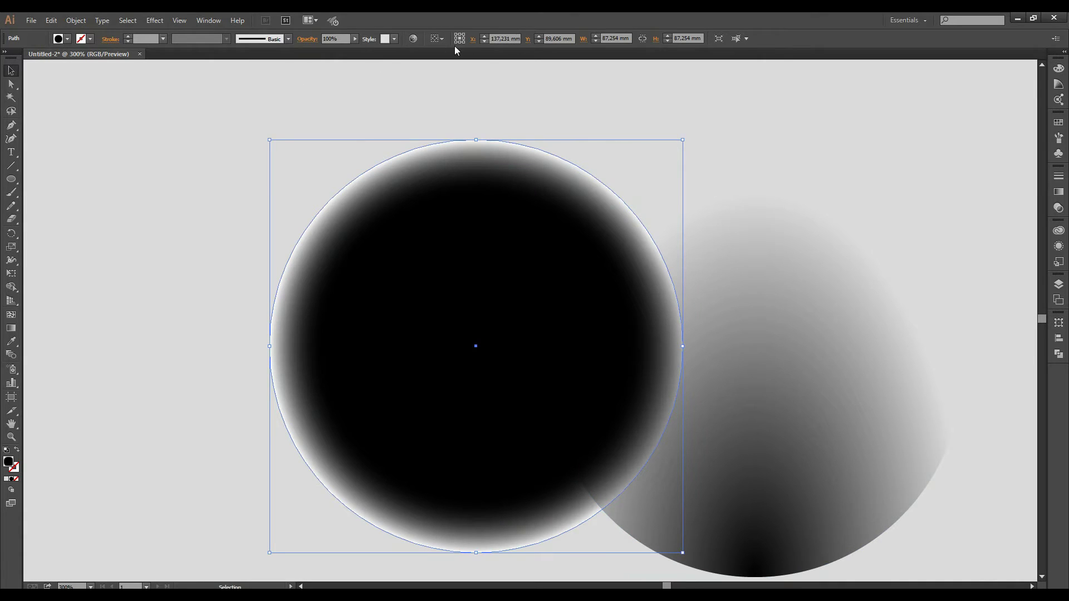
{"action": "left_click", "coordinate": [356, 39]}
{"action": "left_click_drag", "start_coordinate": [332, 48], "coordinate": [329, 49]}
{"action": "scroll", "coordinate": [453, 129], "scroll_direction": "down", "scroll_amount": 1}
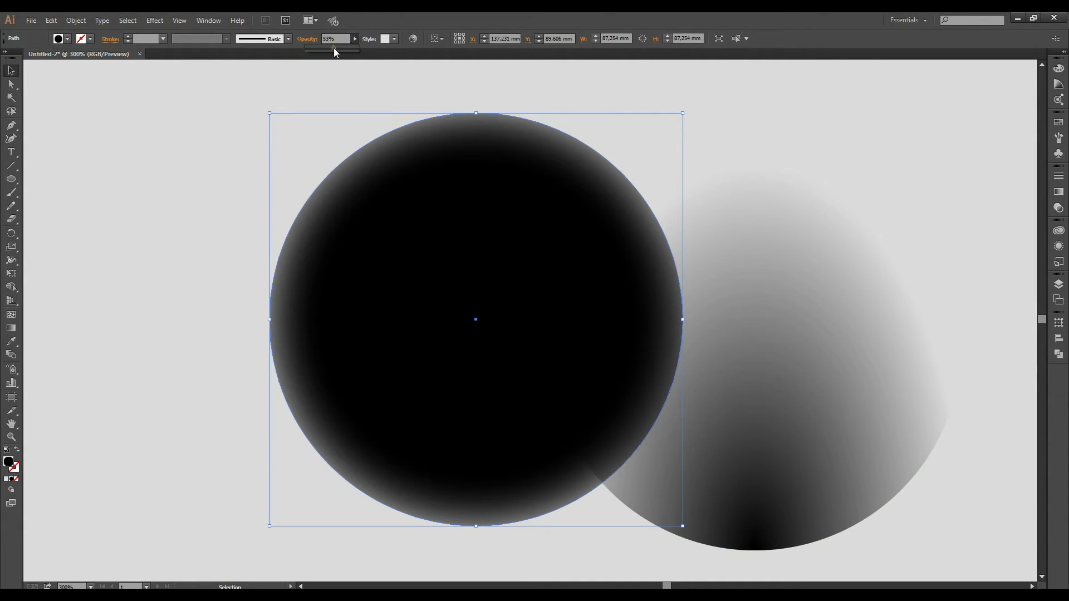
{"action": "left_click", "coordinate": [334, 49]}
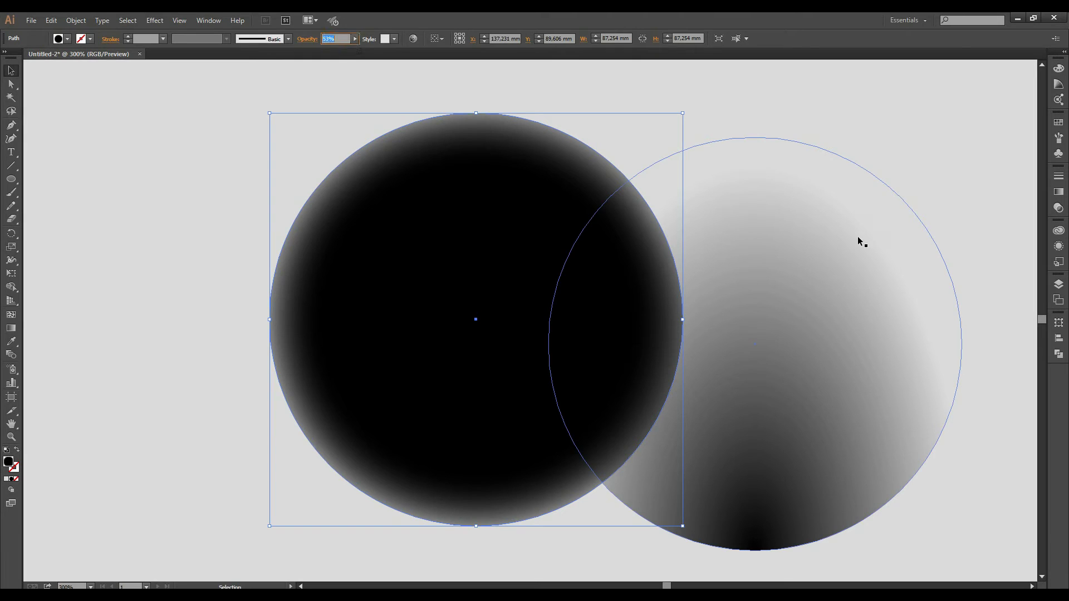
{"action": "left_click", "coordinate": [821, 304]}
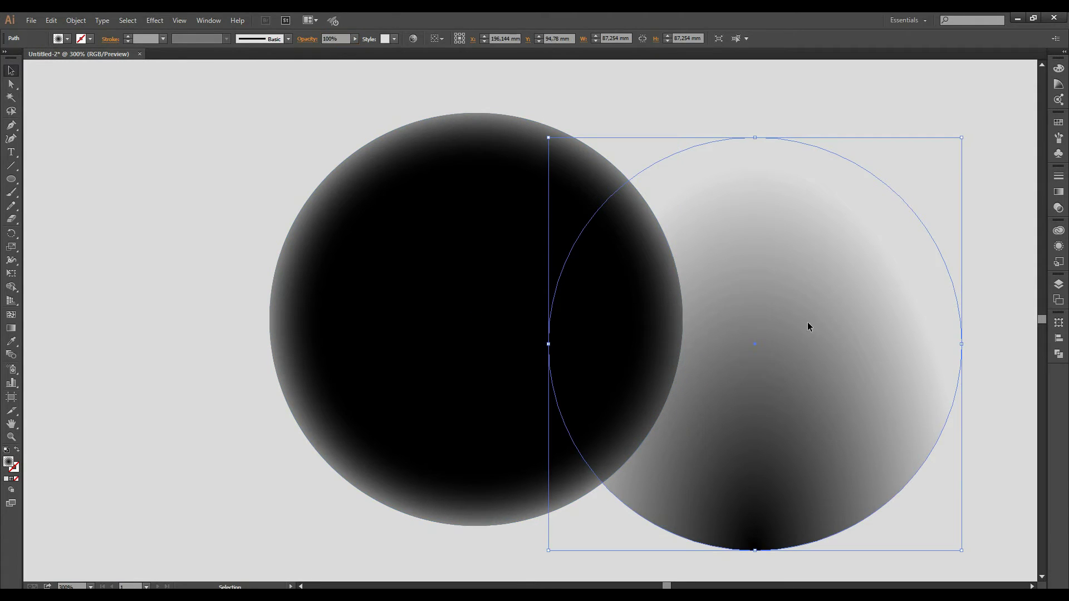
{"action": "left_click_drag", "start_coordinate": [808, 322], "coordinate": [530, 303]}
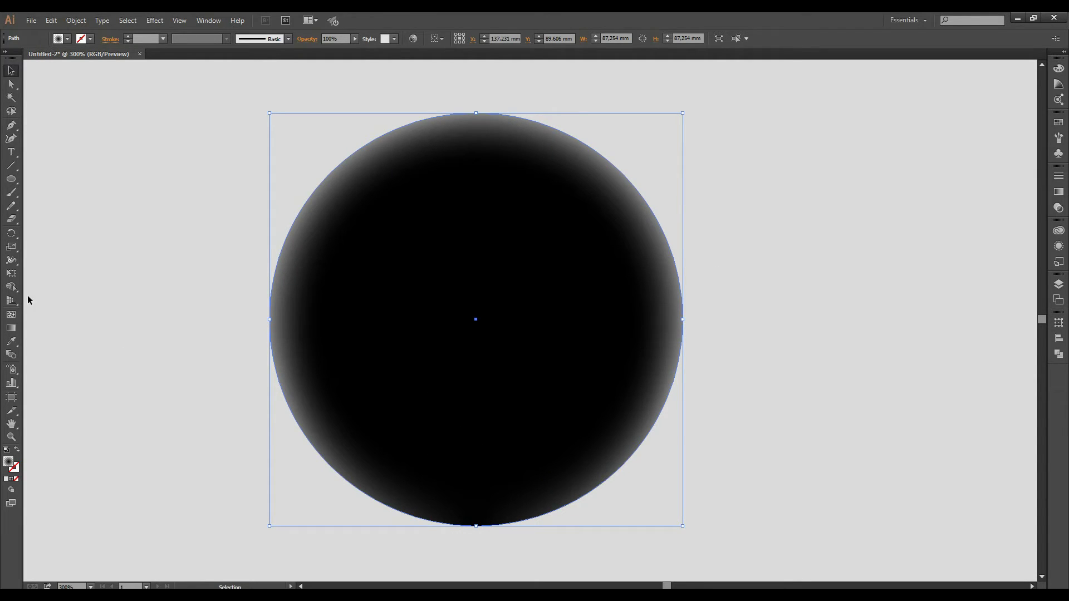
Stretch the top circle's radial gradient wider than the circle with the Gradient tool for a softer rim.
{"action": "left_click", "coordinate": [11, 328]}
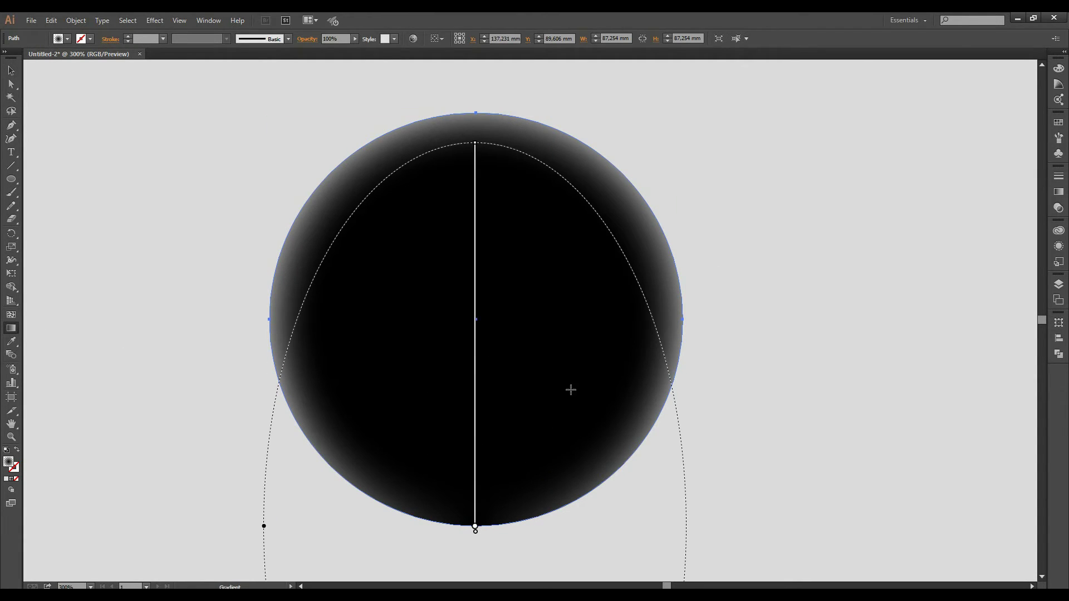
{"action": "scroll", "coordinate": [571, 390], "scroll_direction": "down", "scroll_amount": 1}
{"action": "left_click_drag", "start_coordinate": [263, 486], "coordinate": [174, 483]}
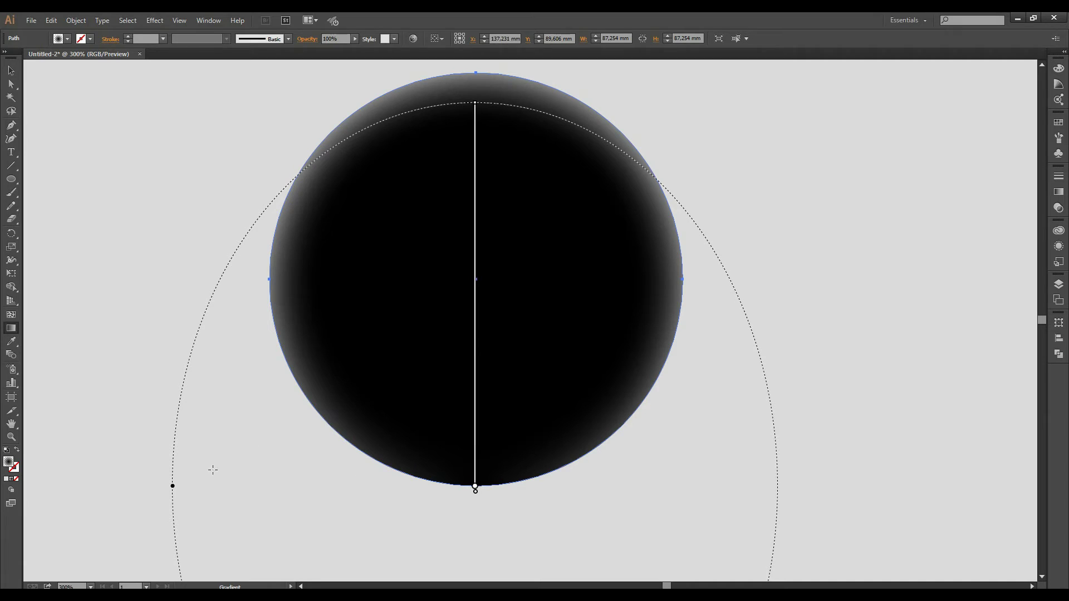
{"action": "left_click_drag", "start_coordinate": [173, 487], "coordinate": [139, 489]}
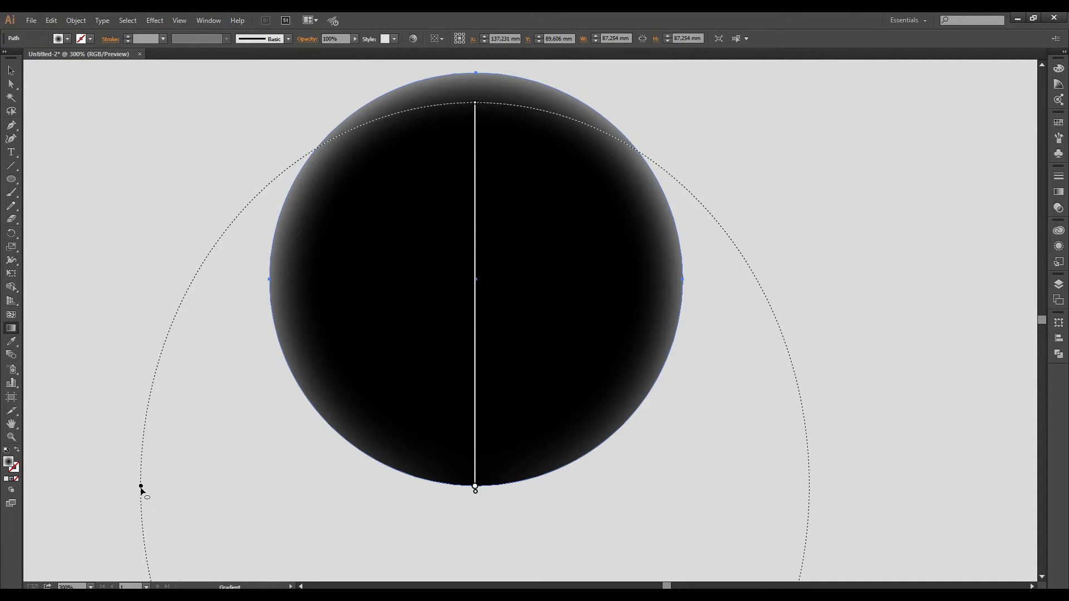
{"action": "left_click", "coordinate": [11, 70]}
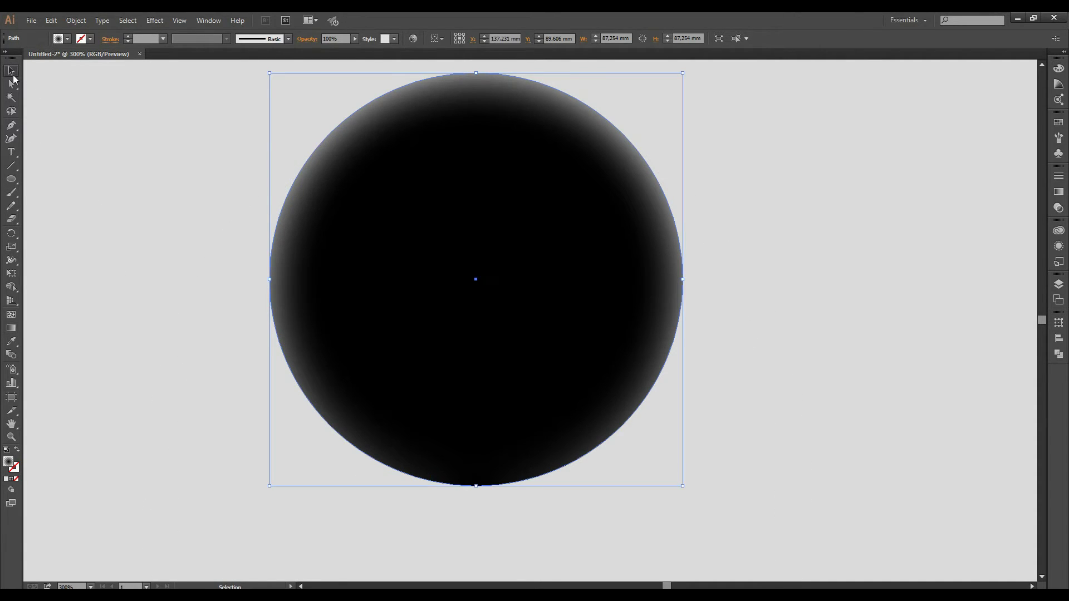
{"action": "left_click", "coordinate": [167, 159]}
{"action": "scroll", "coordinate": [617, 322], "scroll_direction": "down", "scroll_amount": 2}
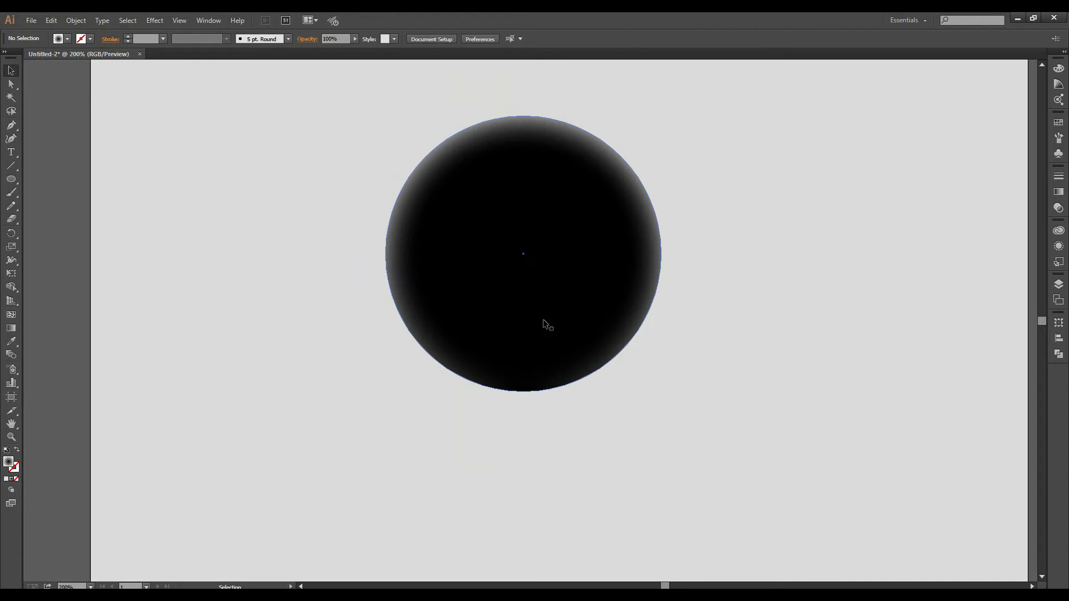
Draw a circle right of the sphere and fill it with solid white FFFFFF.
{"action": "scroll", "coordinate": [399, 326], "scroll_direction": "down", "scroll_amount": 1}
{"action": "scroll", "coordinate": [400, 326], "scroll_direction": "right", "scroll_amount": 2}
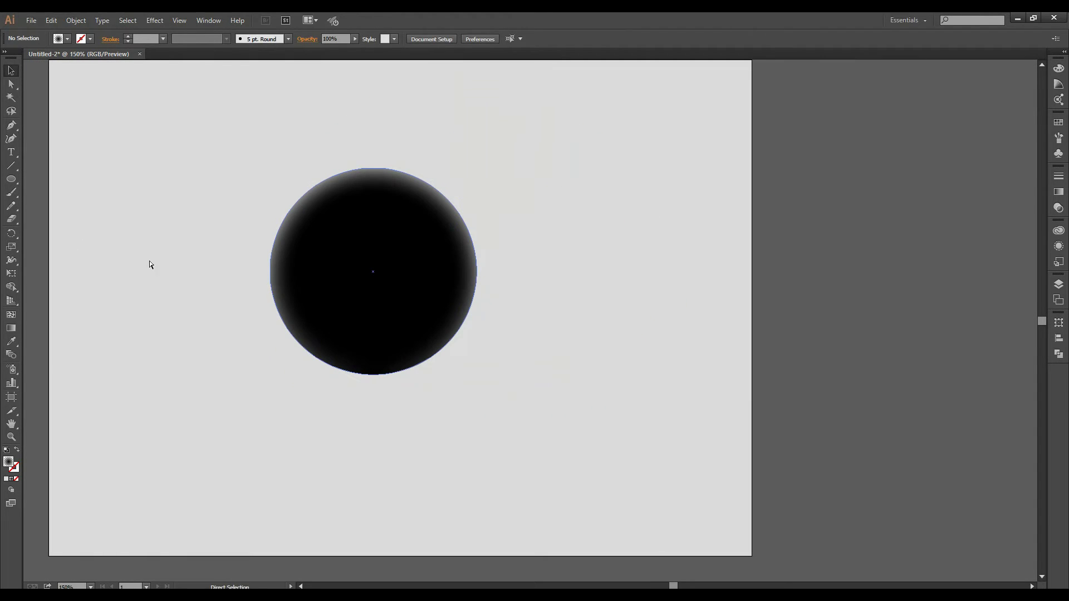
{"action": "left_click", "coordinate": [11, 179]}
{"action": "left_click_drag", "start_coordinate": [606, 251], "coordinate": [692, 205]}
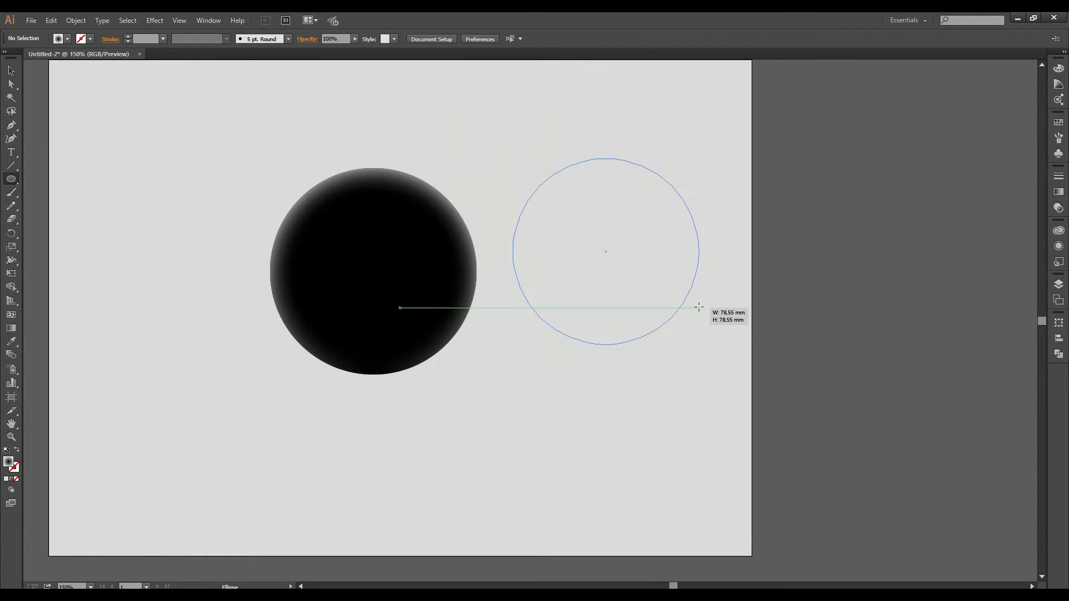
{"action": "scroll", "coordinate": [694, 209], "scroll_direction": "up", "scroll_amount": 3}
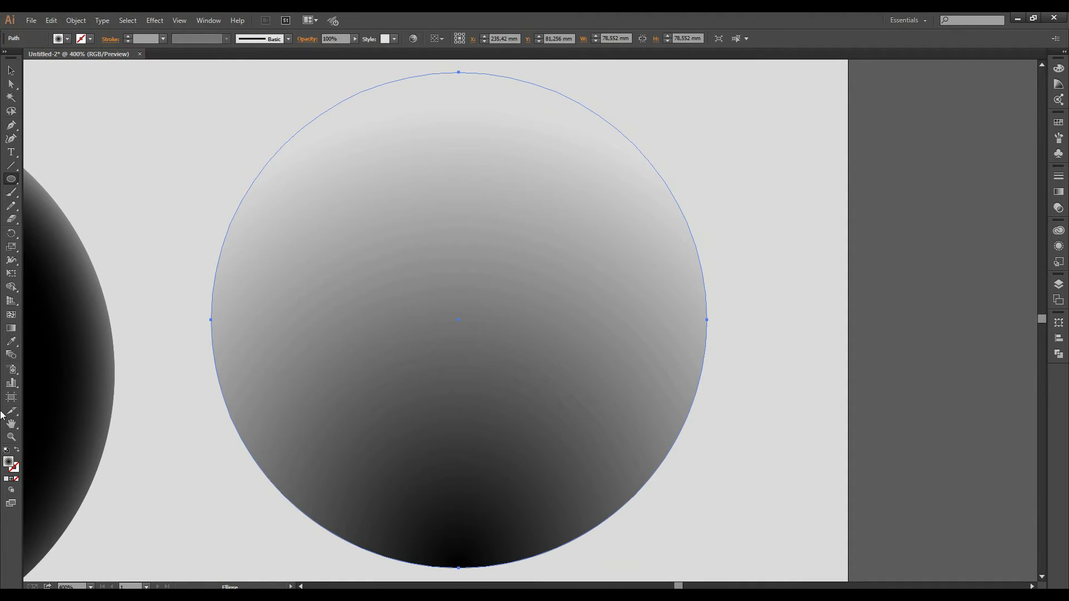
{"action": "left_click", "coordinate": [7, 479]}
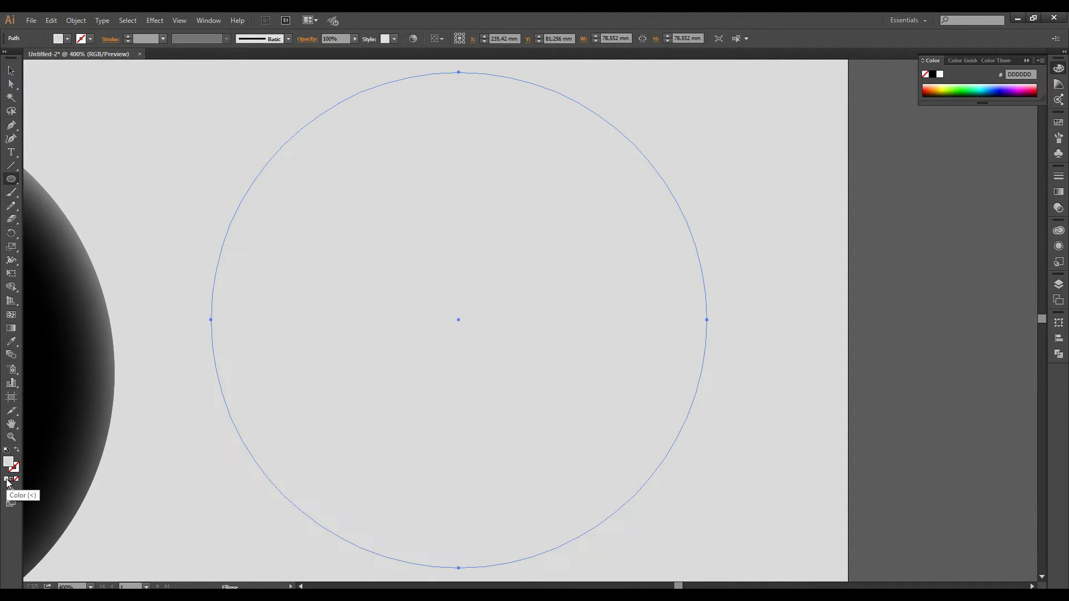
{"action": "double_click", "coordinate": [9, 461]}
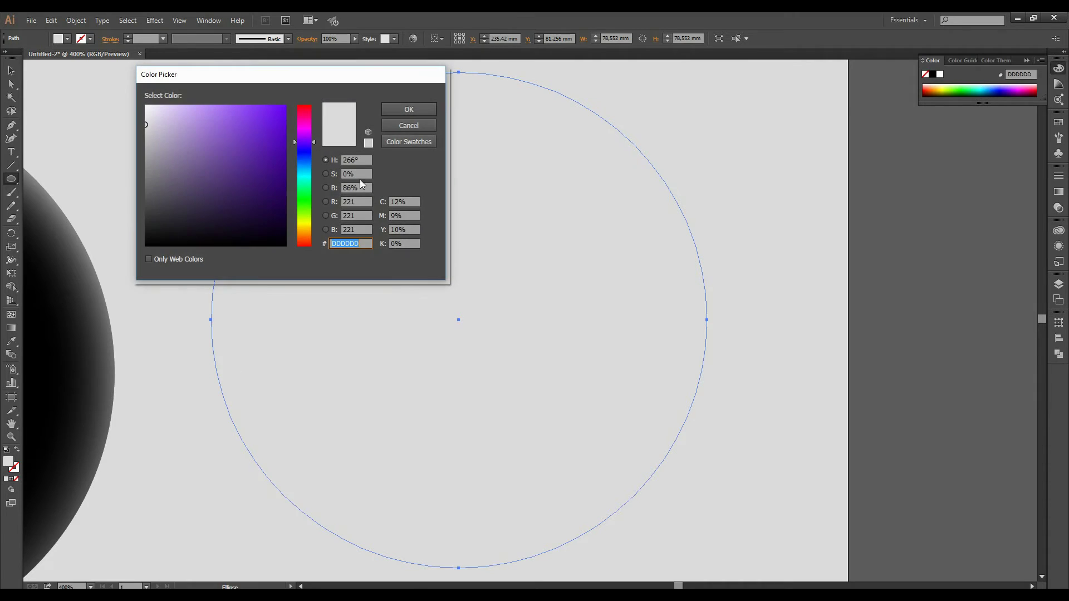
{"action": "left_click_drag", "start_coordinate": [193, 132], "coordinate": [129, 94]}
{"action": "left_click", "coordinate": [399, 113]}
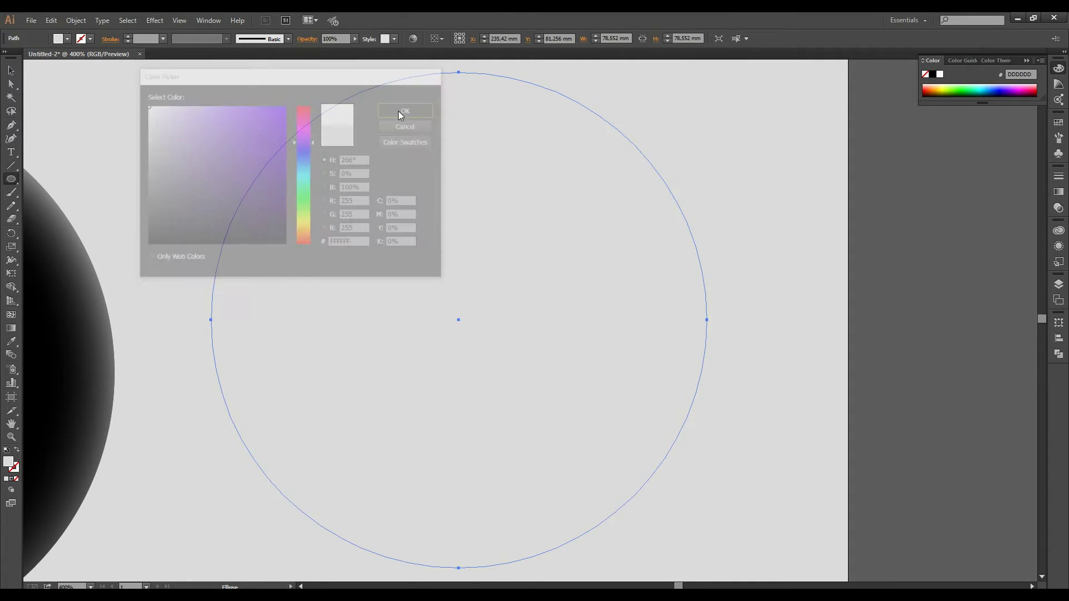
Move the white circle off the artboard to the right.
{"action": "left_click", "coordinate": [11, 72]}
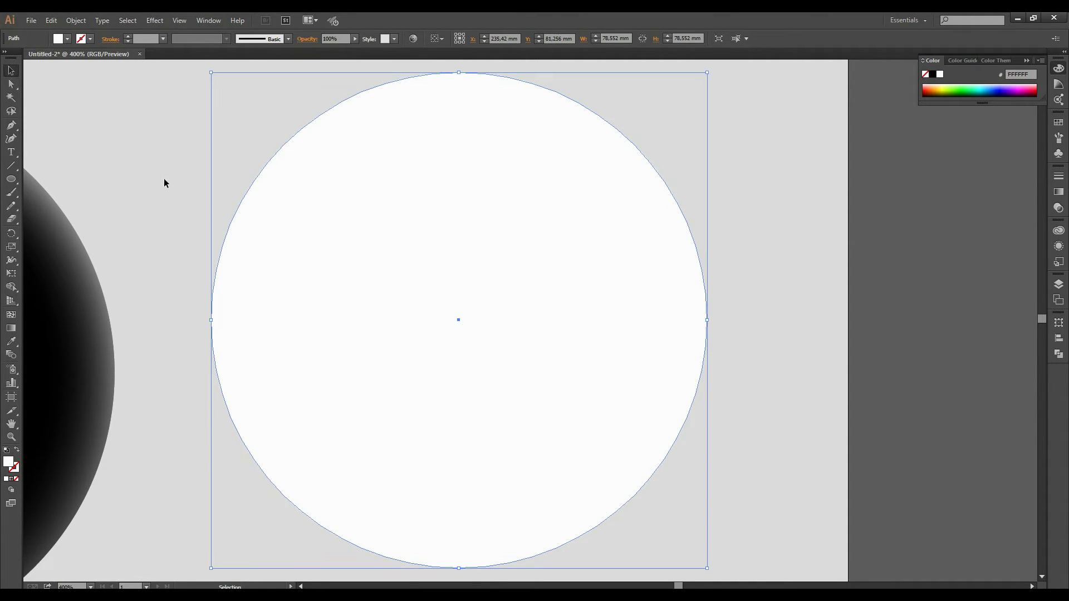
{"action": "key", "text": "ctrl+minus"}
{"action": "left_click_drag", "start_coordinate": [301, 214], "coordinate": [499, 221]}
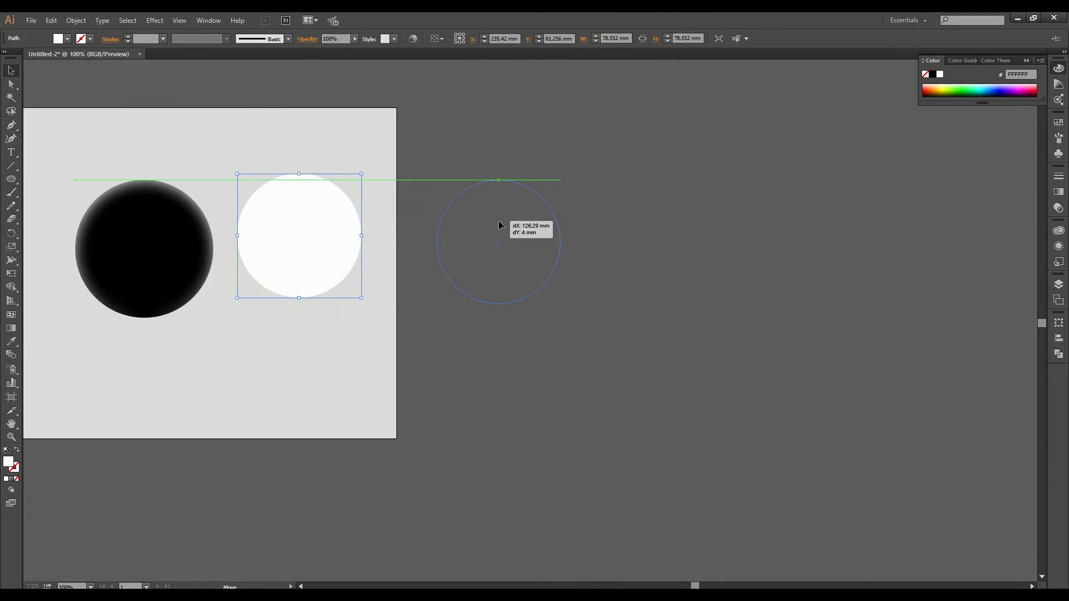
{"action": "scroll", "coordinate": [487, 229], "scroll_direction": "up", "scroll_amount": 3}
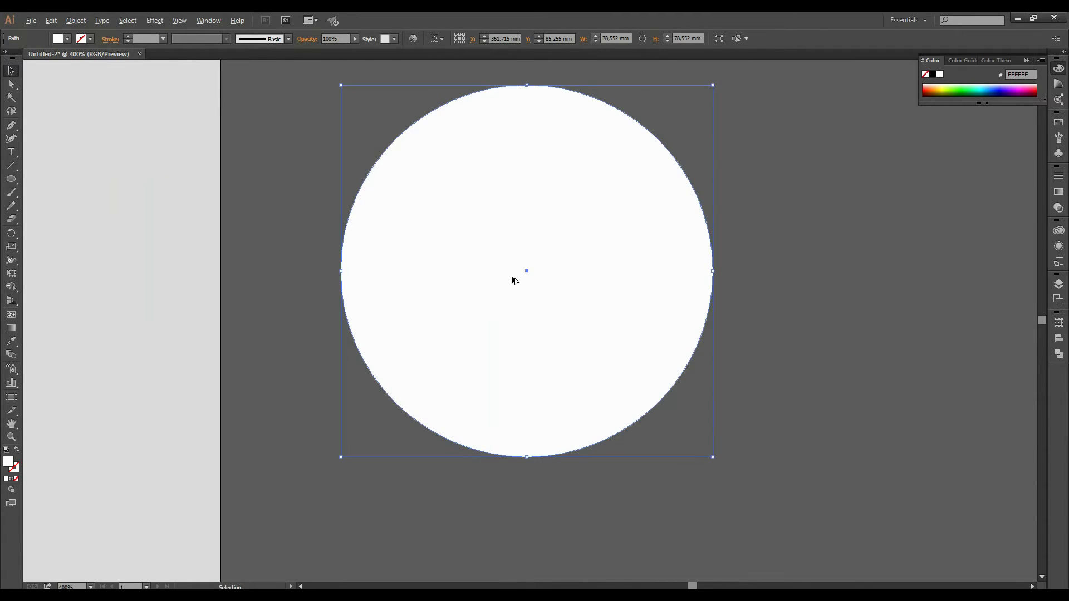
{"action": "scroll", "coordinate": [511, 279], "scroll_direction": "up", "scroll_amount": 1}
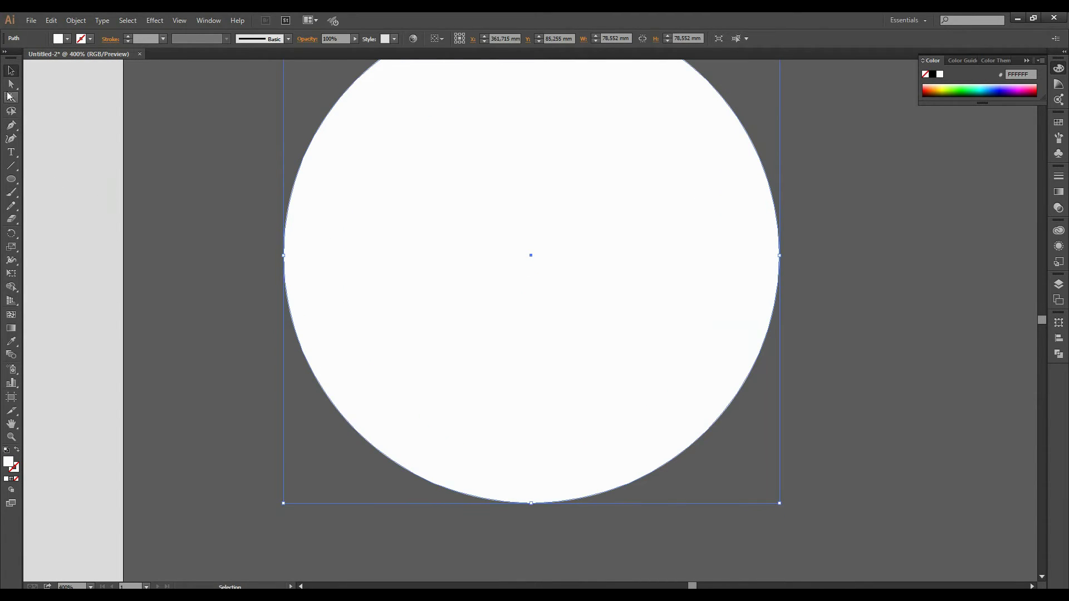
Start a Pen-tool skyline path across the circle, tracing the small, second and tallest buildings.
{"action": "left_click", "coordinate": [11, 125]}
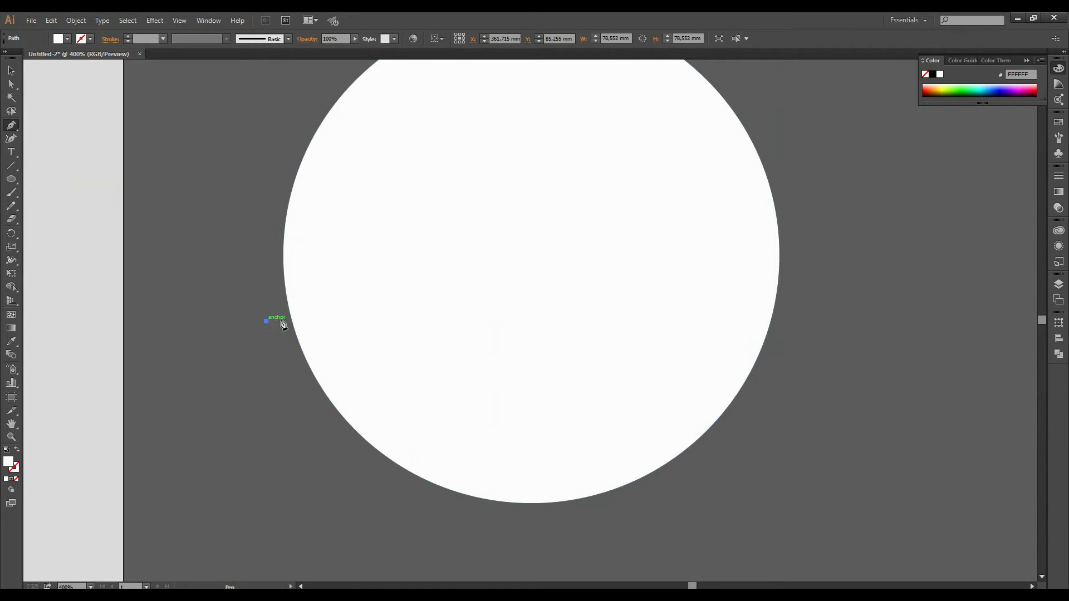
{"action": "left_click_drag", "start_coordinate": [284, 374], "coordinate": [320, 343]}
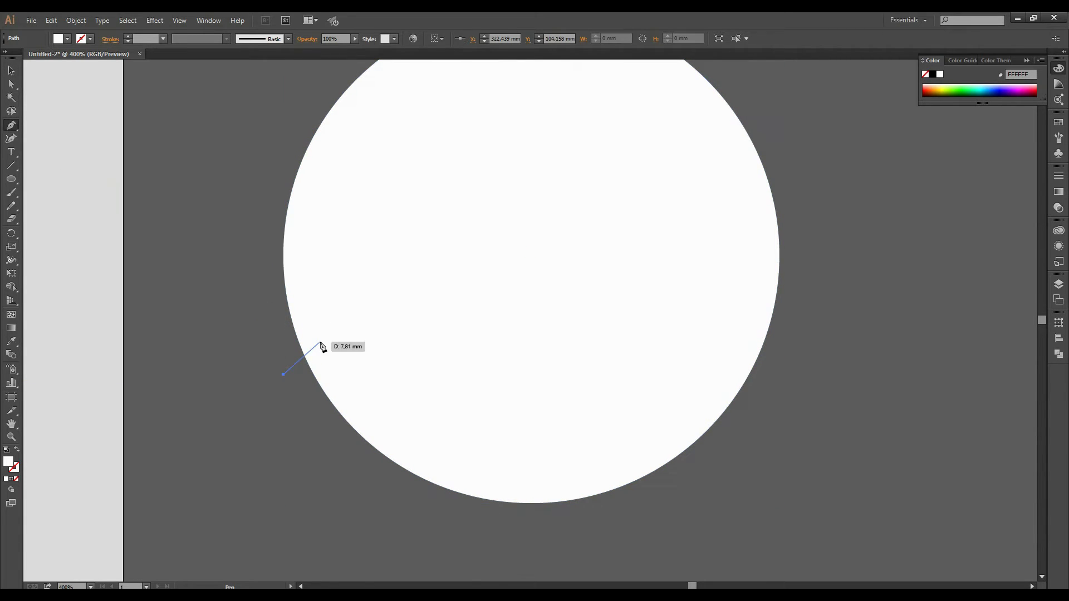
{"action": "left_click", "coordinate": [321, 342]}
{"action": "left_click", "coordinate": [316, 306]}
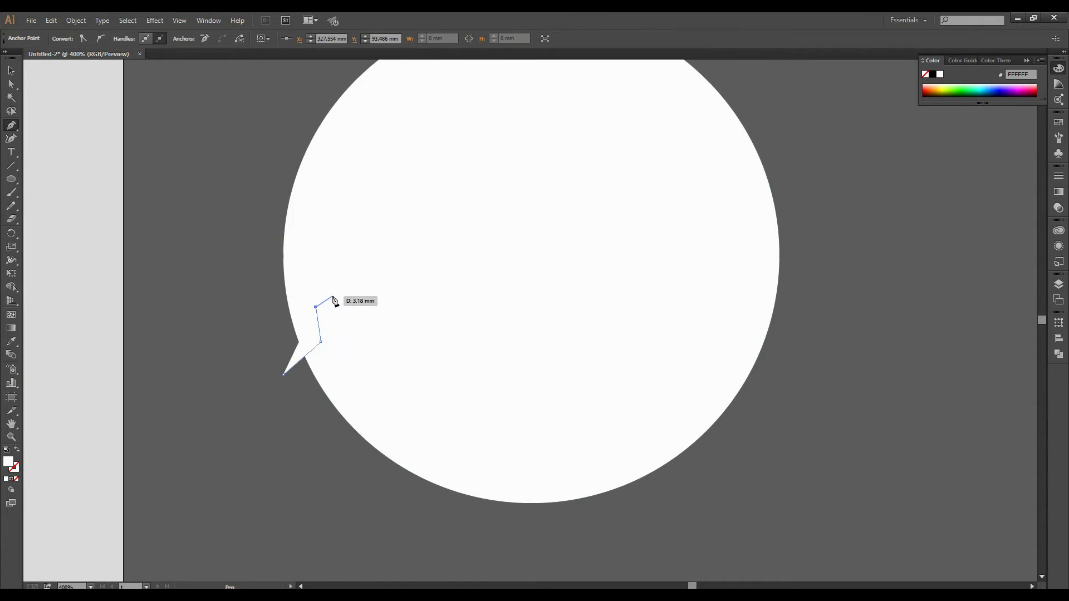
{"action": "left_click", "coordinate": [358, 311]}
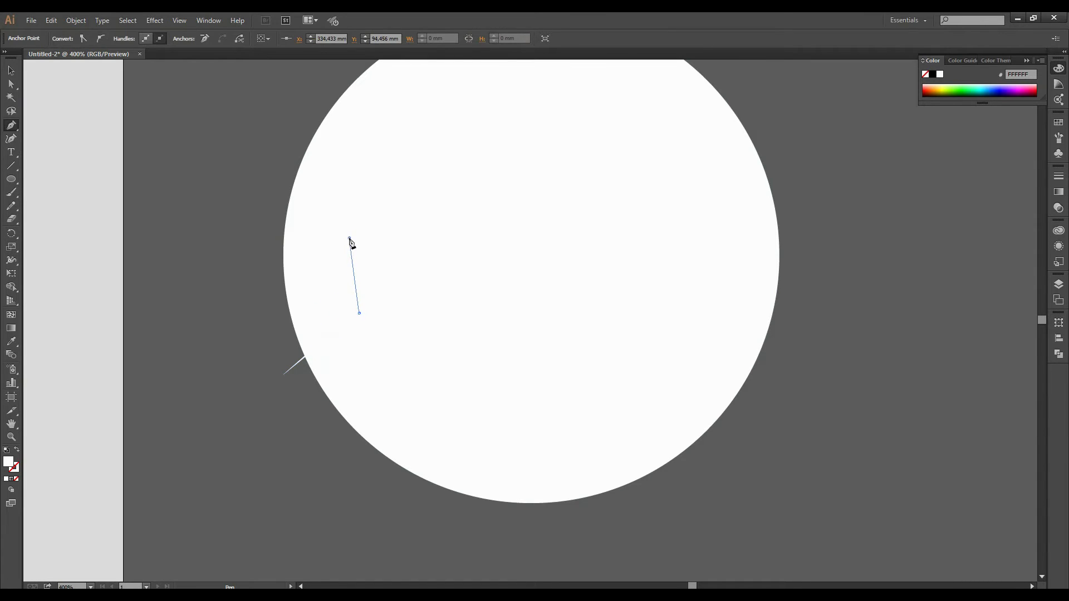
{"action": "left_click", "coordinate": [349, 238]}
{"action": "left_click", "coordinate": [380, 300]}
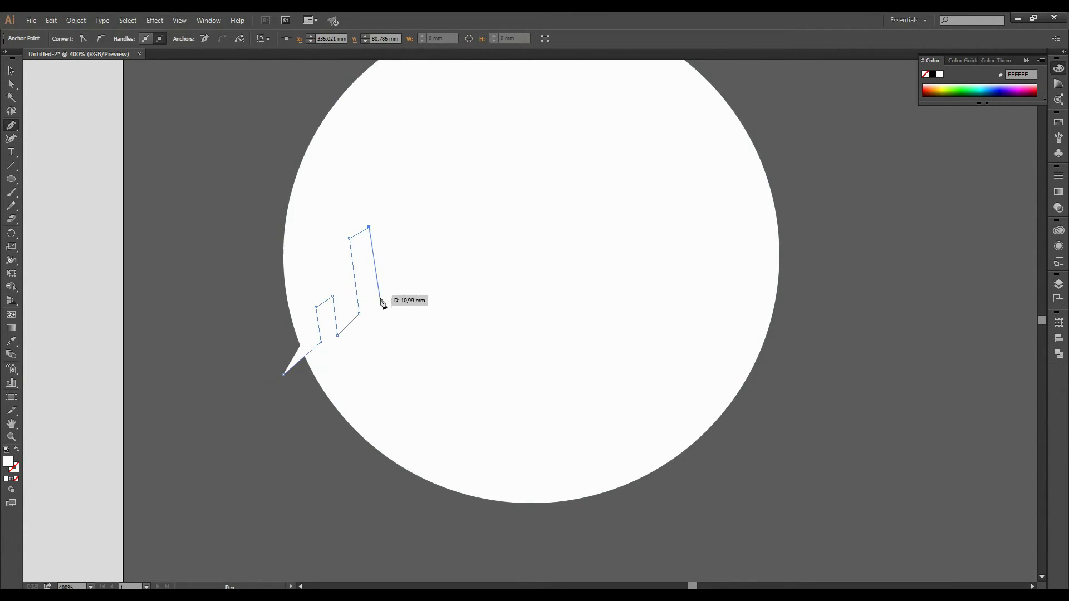
{"action": "left_click", "coordinate": [393, 289]}
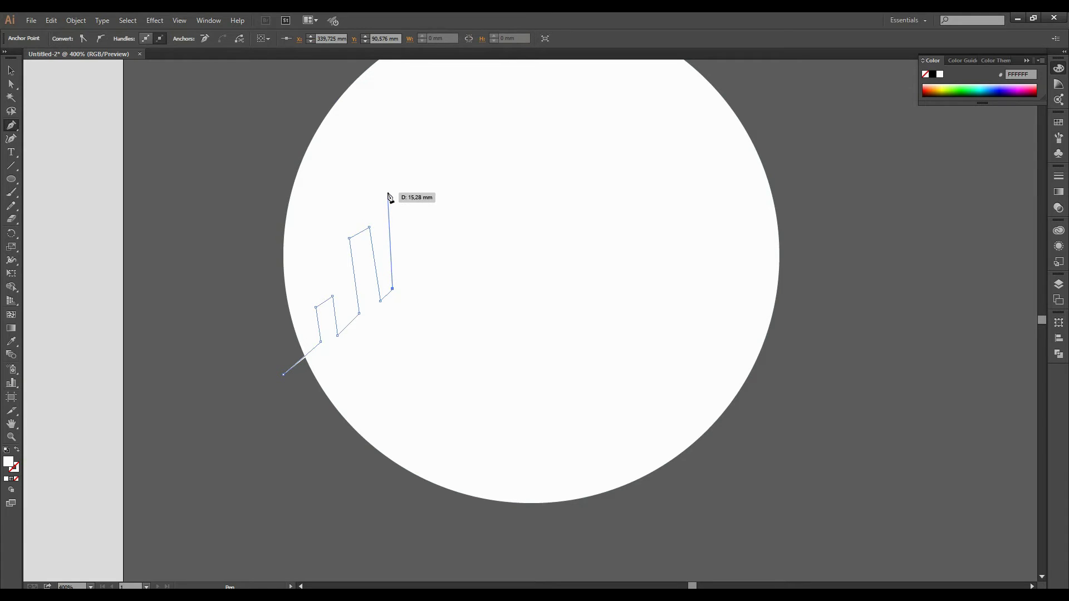
{"action": "left_click", "coordinate": [380, 160]}
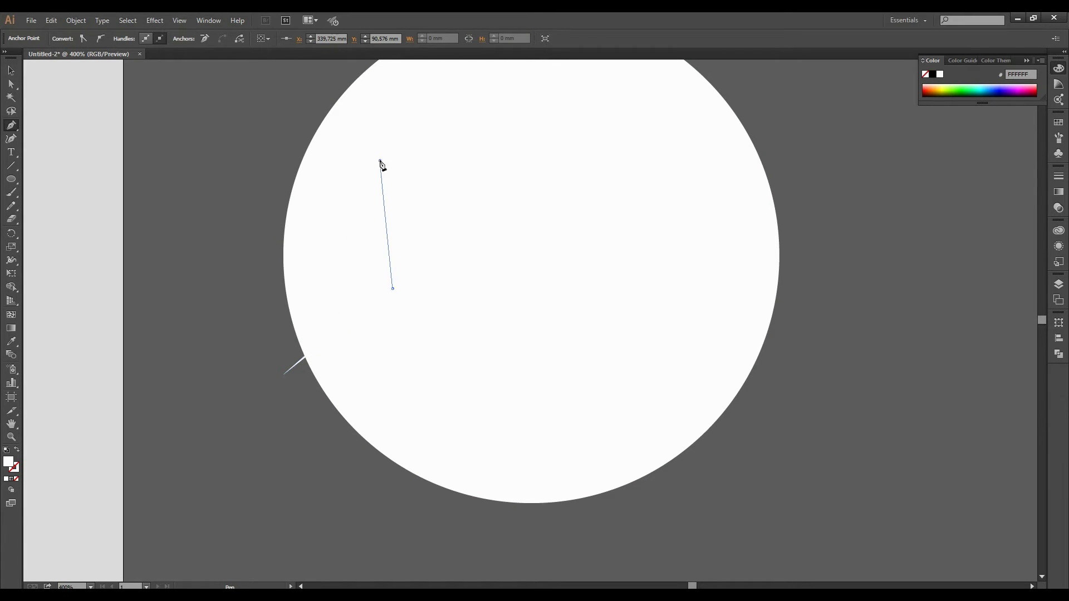
{"action": "left_click", "coordinate": [442, 132]}
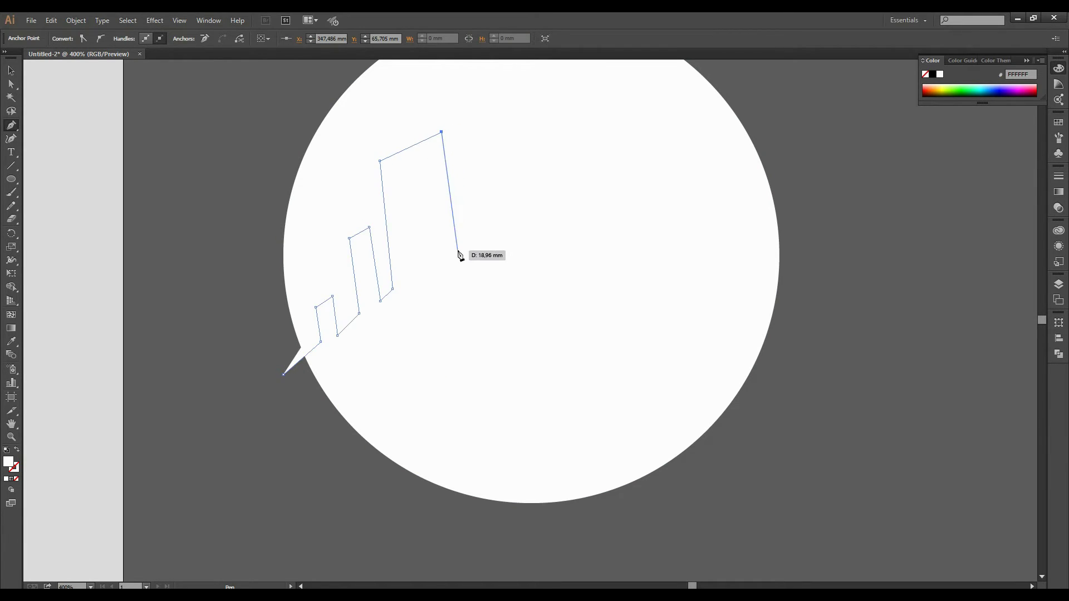
{"action": "left_click", "coordinate": [449, 186]}
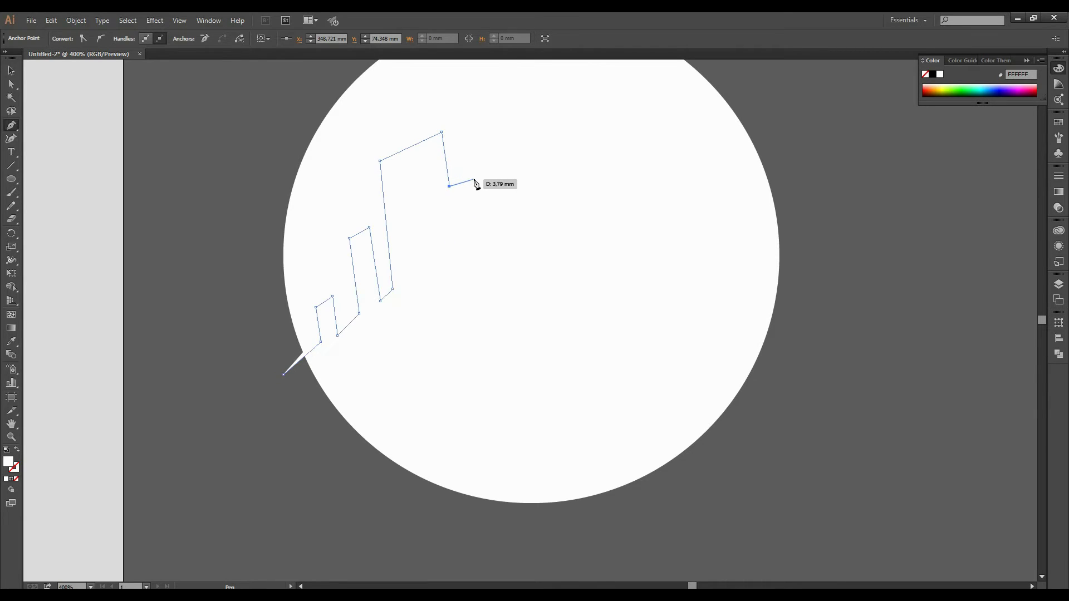
{"action": "left_click", "coordinate": [475, 179]}
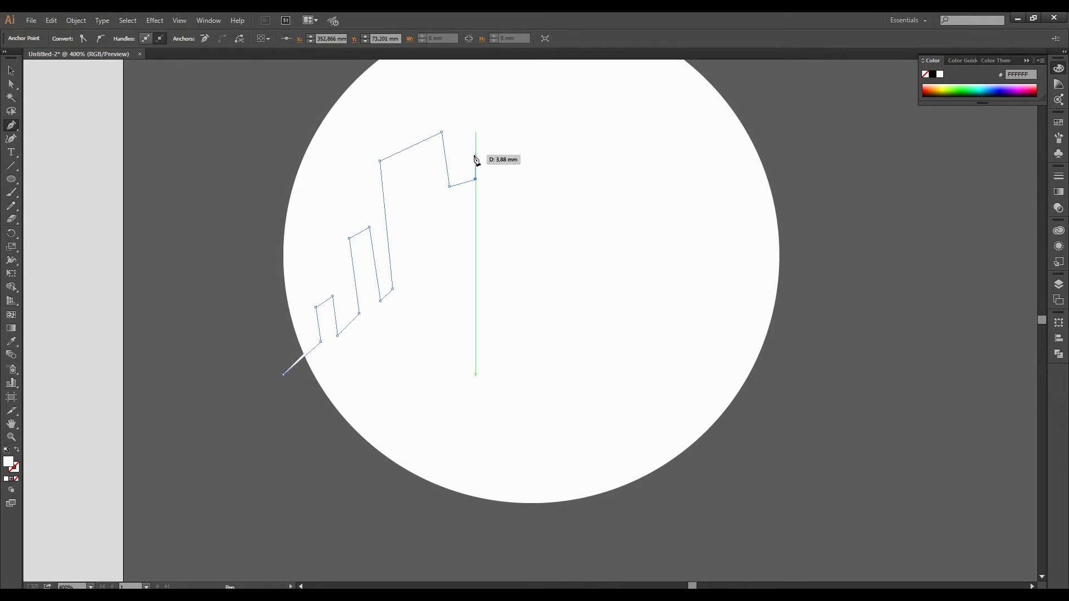
{"action": "left_click", "coordinate": [475, 155]}
{"action": "left_click", "coordinate": [510, 178]}
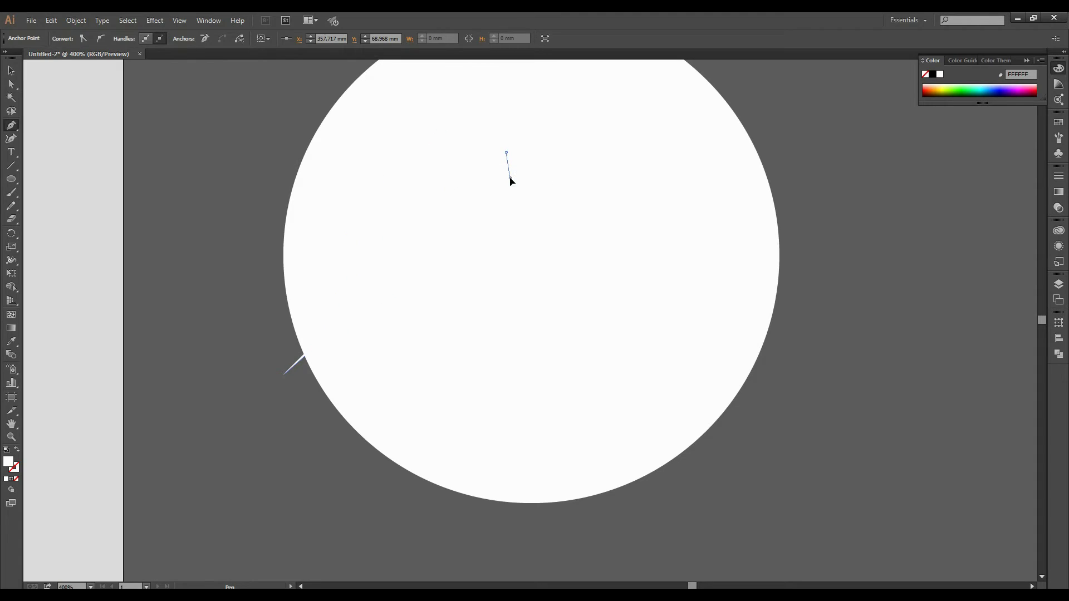
{"action": "left_click", "coordinate": [534, 176]}
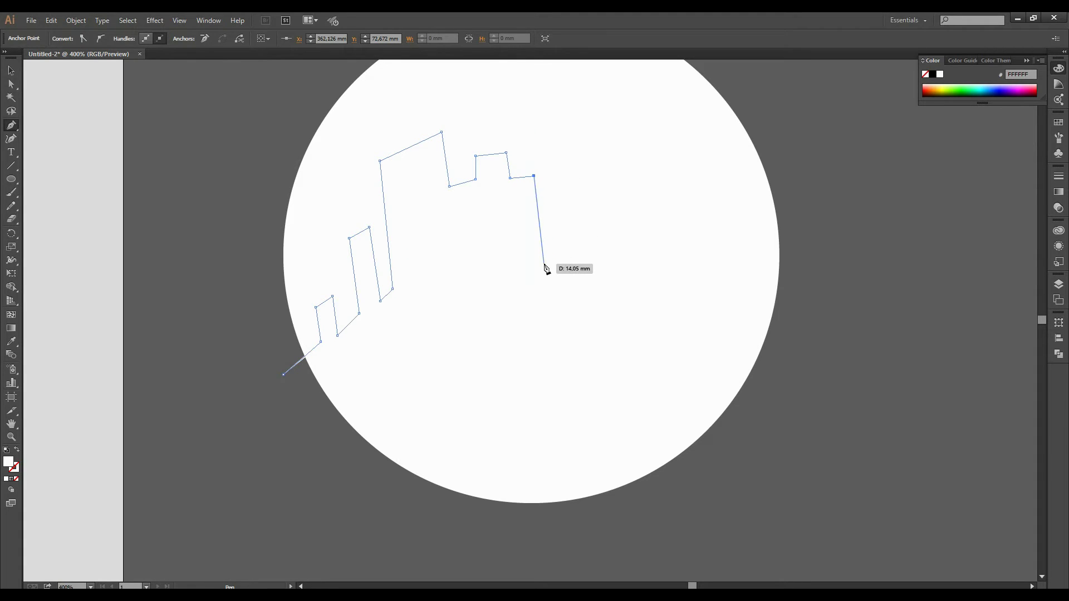
{"action": "left_click", "coordinate": [538, 222]}
{"action": "left_click", "coordinate": [563, 221]}
Continue the skyline over the right-hand towers and close the shape below the circle.
{"action": "left_click", "coordinate": [564, 156]}
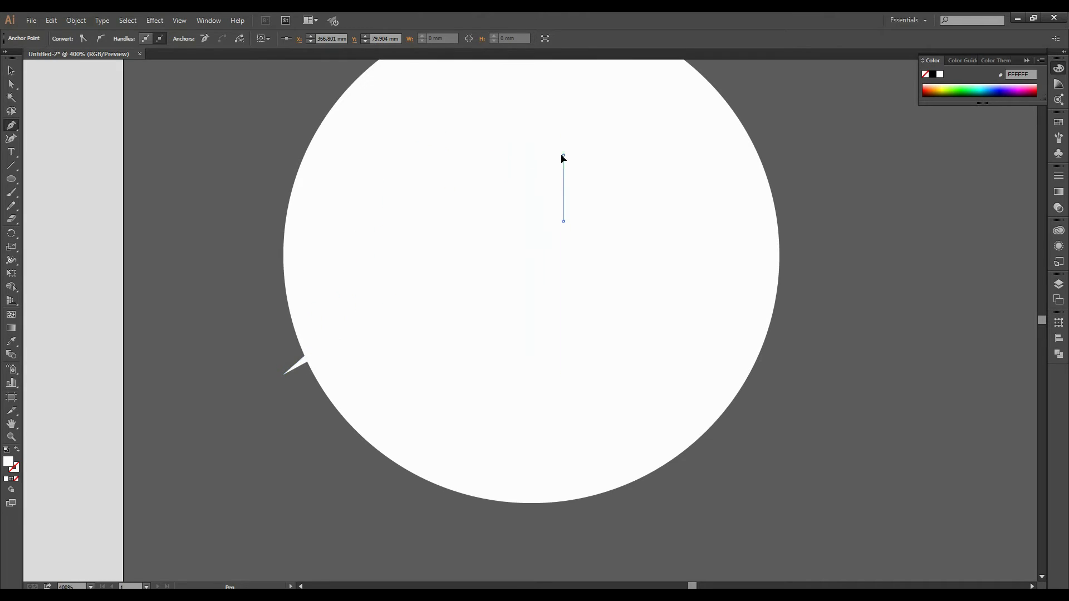
{"action": "left_click", "coordinate": [594, 153]}
{"action": "left_click", "coordinate": [595, 224]}
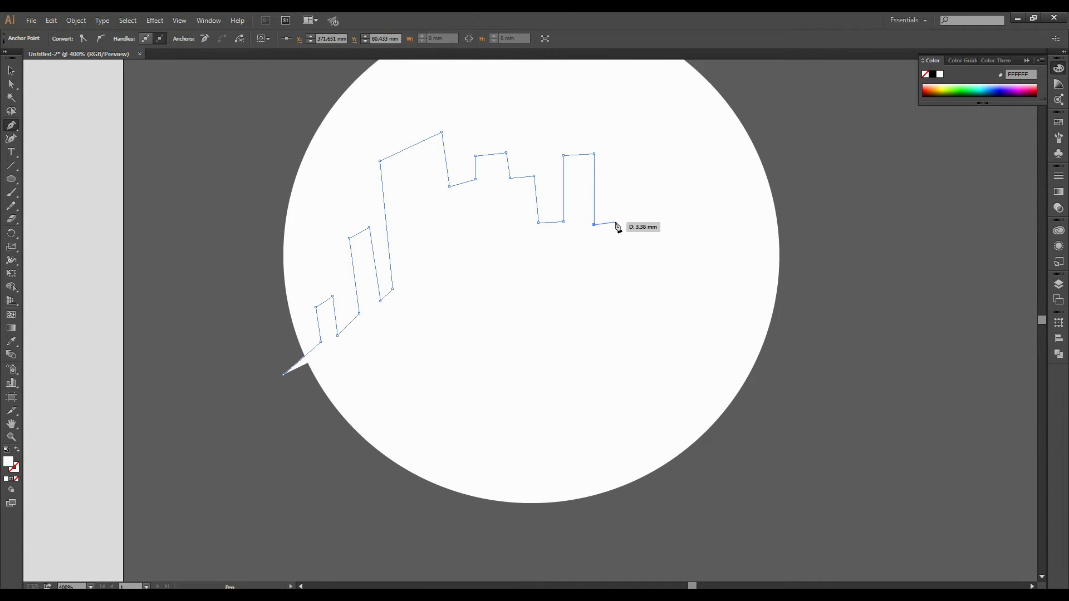
{"action": "left_click", "coordinate": [616, 225]}
{"action": "left_click", "coordinate": [616, 190]}
{"action": "left_click", "coordinate": [654, 207]}
{"action": "left_click", "coordinate": [654, 233]}
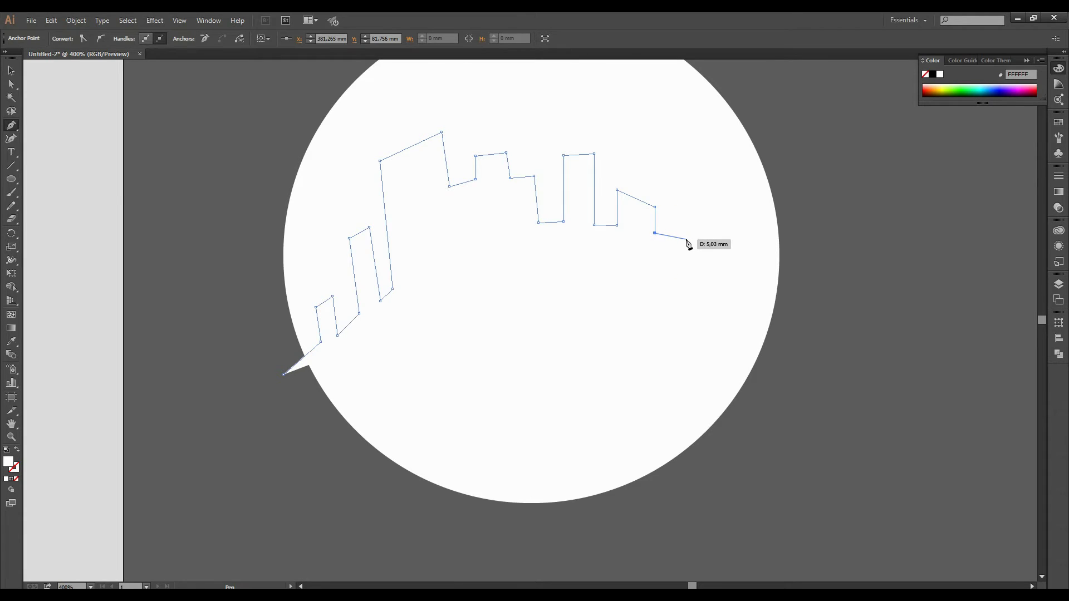
{"action": "left_click", "coordinate": [686, 239]}
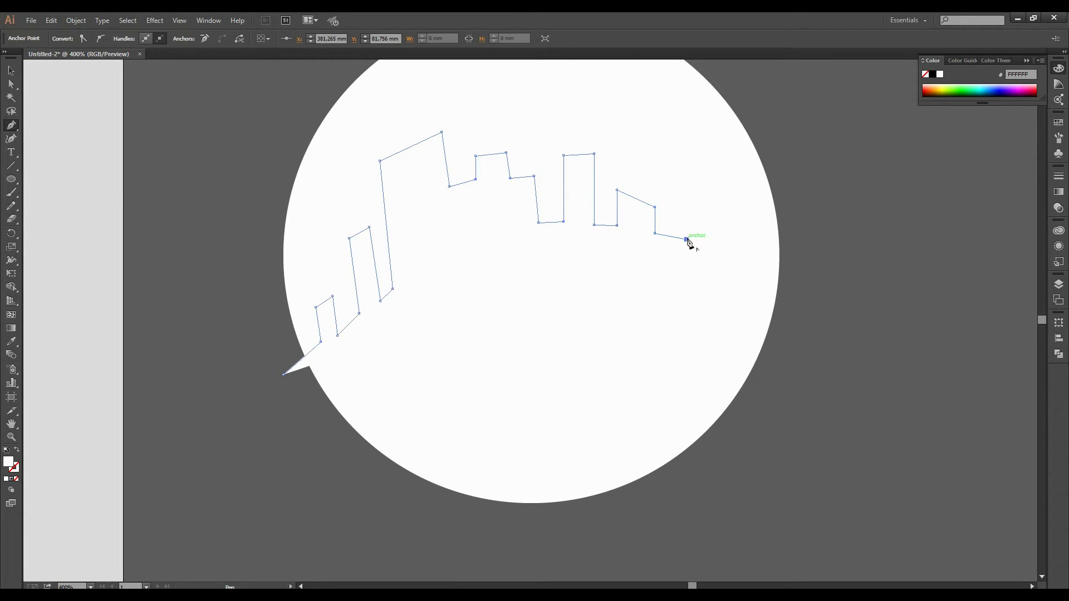
{"action": "left_click", "coordinate": [686, 191]}
{"action": "left_click", "coordinate": [716, 194]}
{"action": "left_click", "coordinate": [720, 250]}
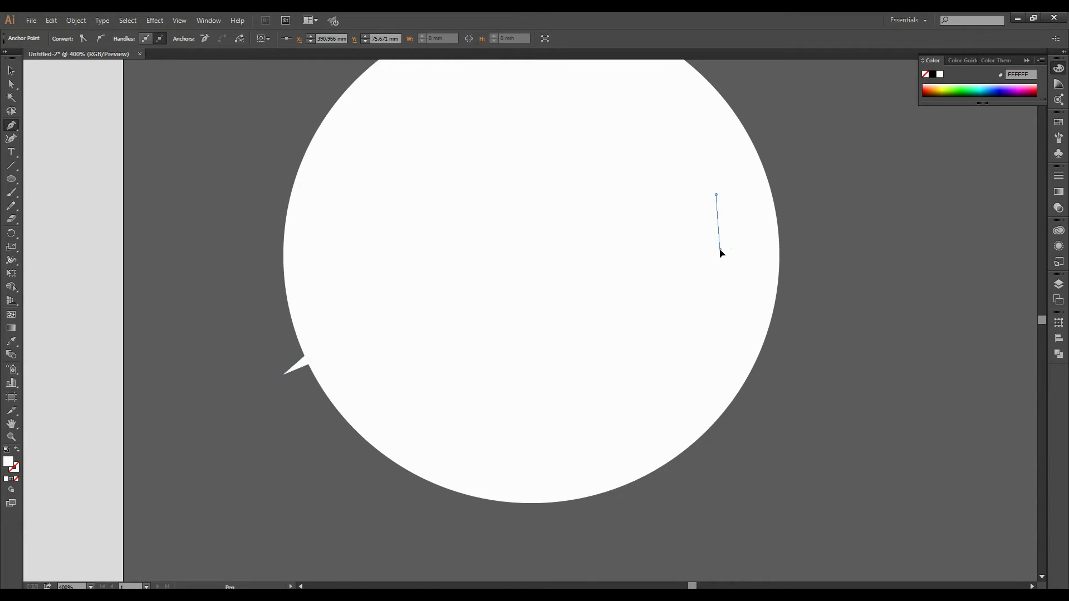
{"action": "left_click", "coordinate": [745, 260]}
{"action": "left_click", "coordinate": [746, 232]}
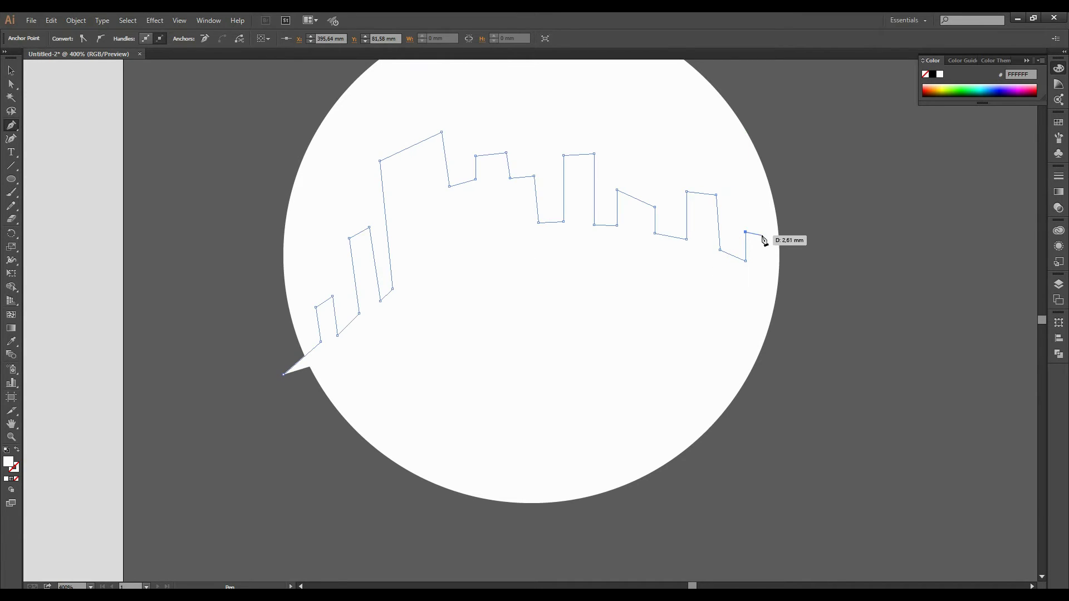
{"action": "left_click", "coordinate": [769, 236]}
{"action": "left_click", "coordinate": [769, 272]}
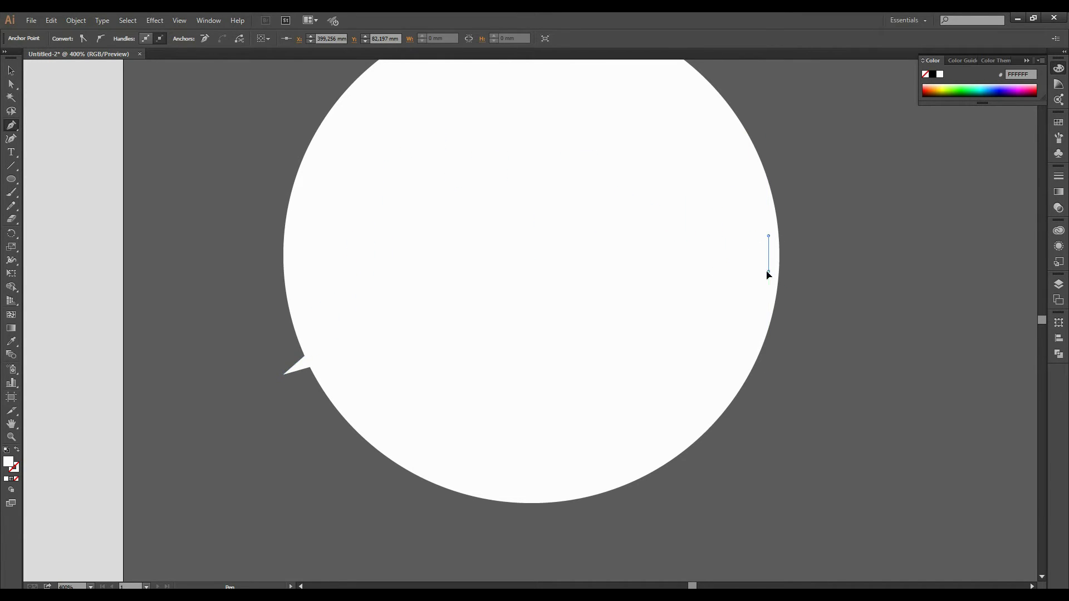
{"action": "left_click", "coordinate": [803, 299]}
{"action": "left_click", "coordinate": [784, 461]}
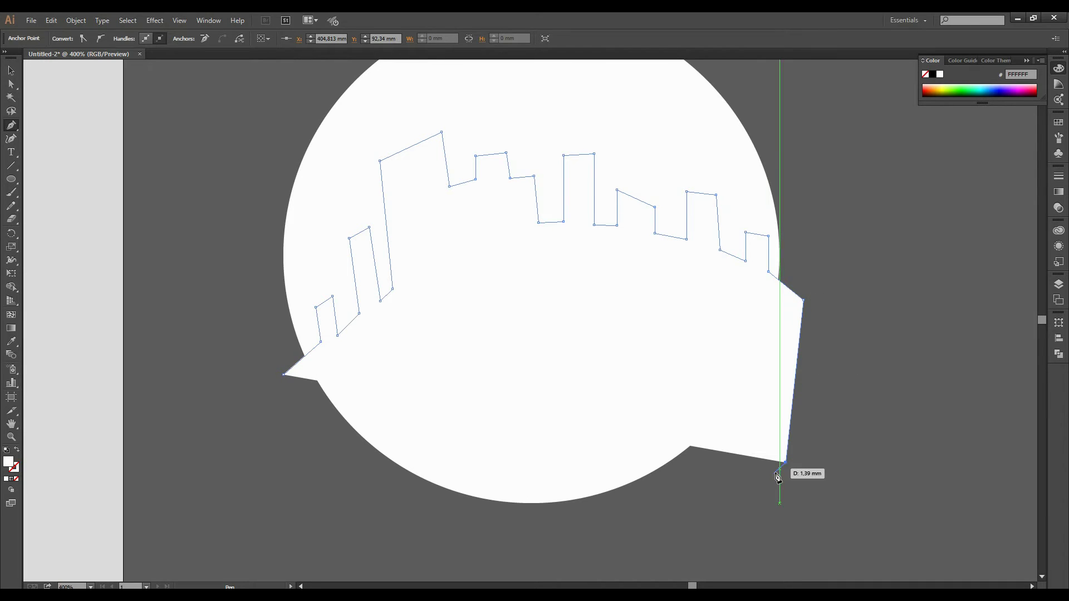
Switch the skyline path to no fill with a white outline.
{"action": "left_click", "coordinate": [9, 76]}
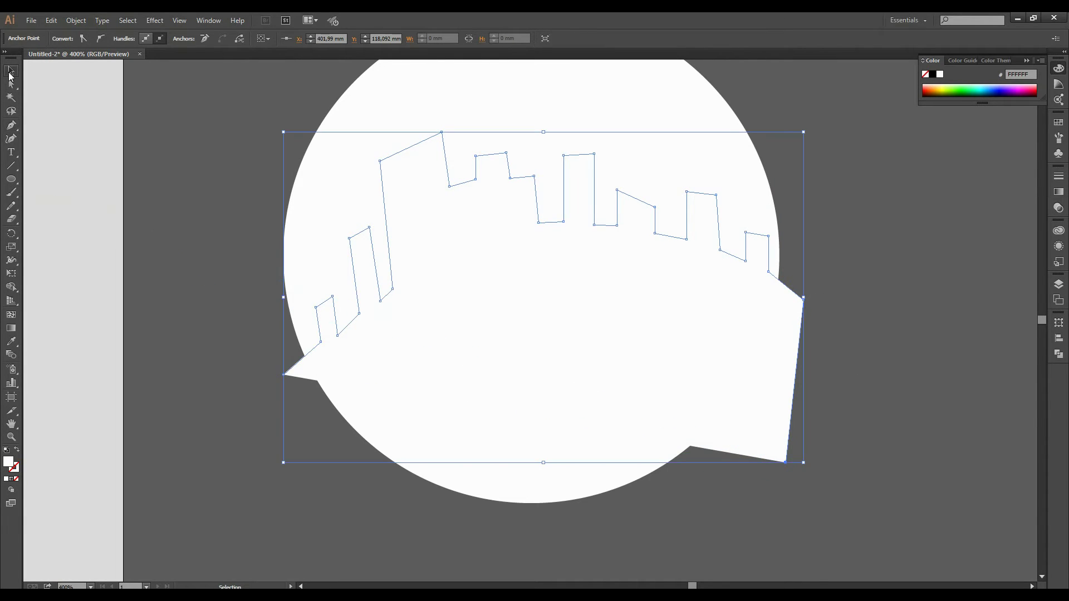
{"action": "left_click", "coordinate": [16, 449]}
{"action": "left_click", "coordinate": [75, 20]}
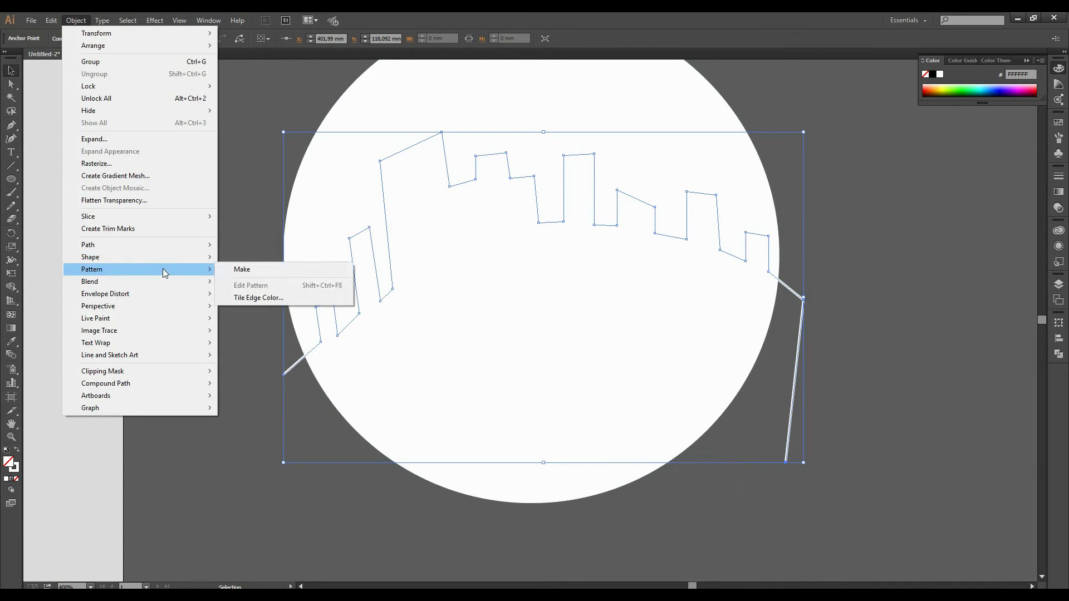
{"action": "mouse_move", "coordinate": [138, 245]}
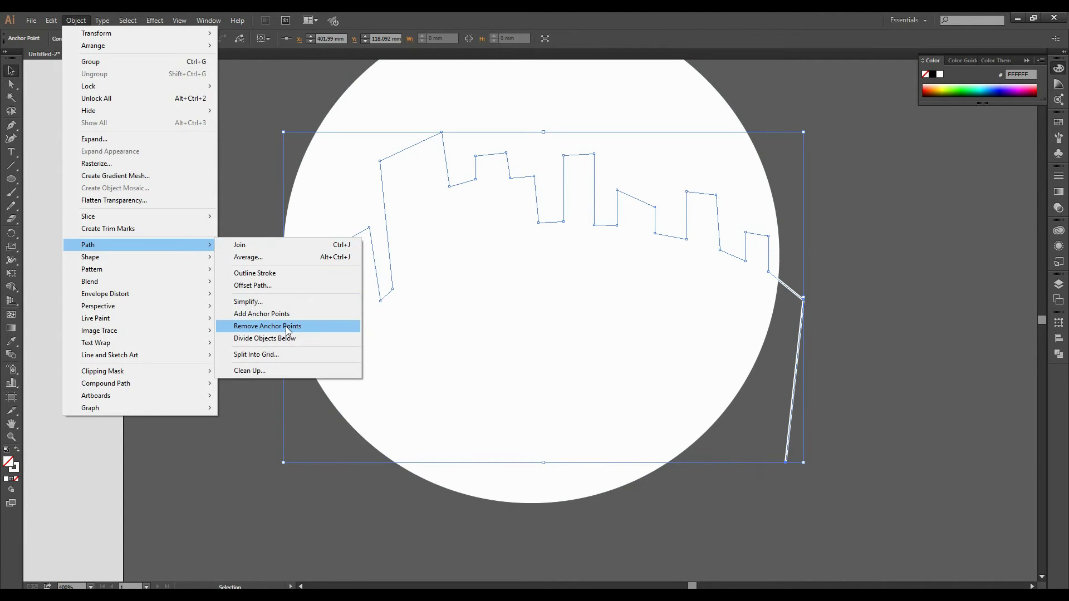
Divide the white circle along the skyline path and delete the lower piece.
{"action": "left_click", "coordinate": [287, 337]}
{"action": "left_click", "coordinate": [232, 254]}
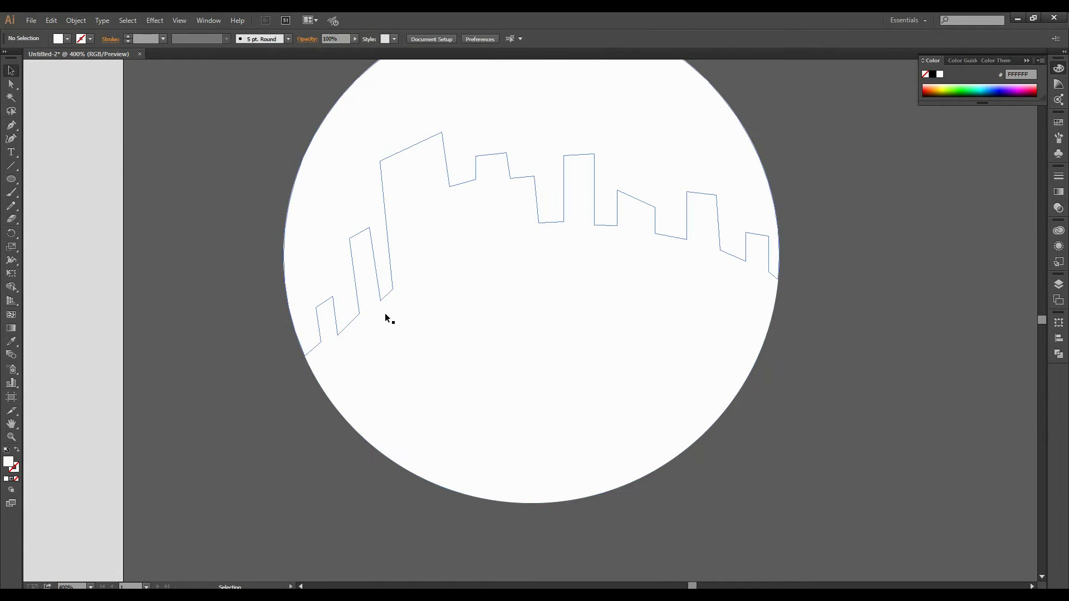
{"action": "left_click", "coordinate": [429, 327]}
{"action": "key", "text": "Delete"}
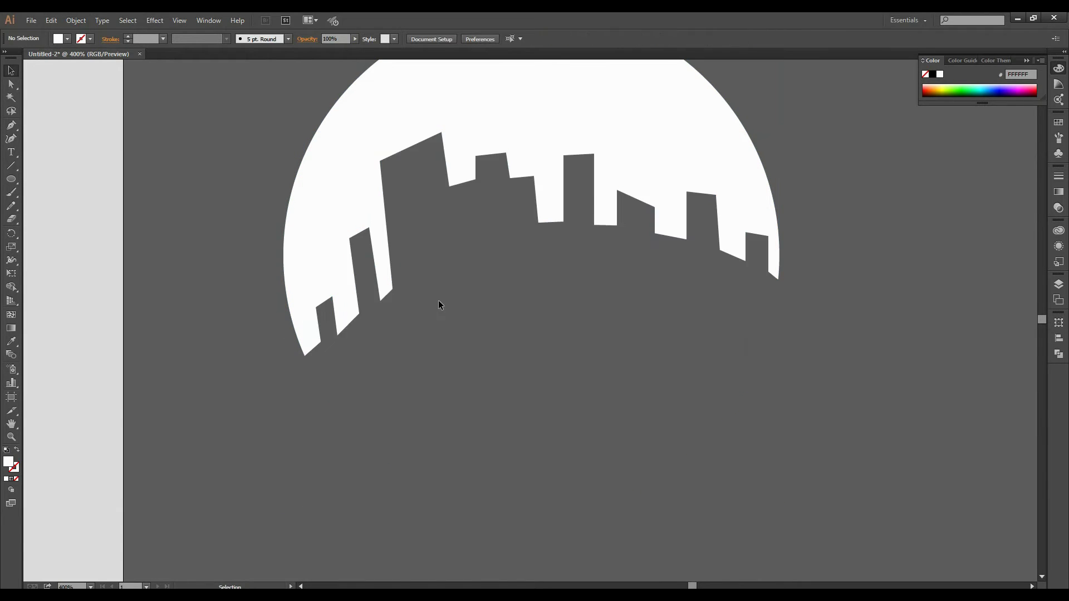
Inspect the remaining skyline-edged white dome by selecting it and scrolling around the canvas.
{"action": "scroll", "coordinate": [438, 295], "scroll_direction": "up", "scroll_amount": 3}
{"action": "scroll", "coordinate": [457, 262], "scroll_direction": "up", "scroll_amount": 2}
{"action": "left_click", "coordinate": [492, 222]}
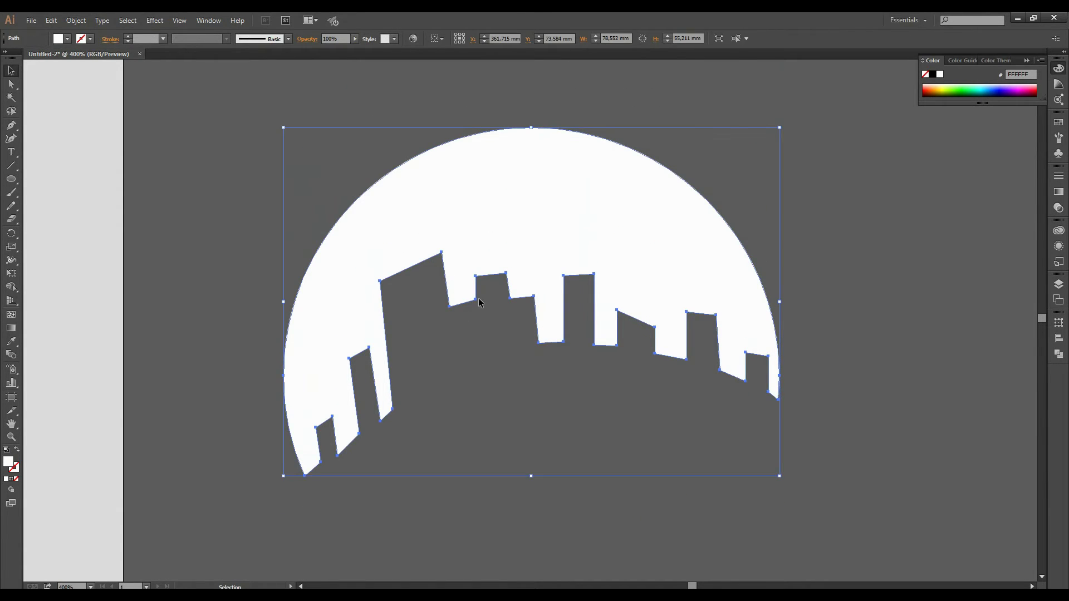
{"action": "scroll", "coordinate": [500, 288], "scroll_direction": "down", "scroll_amount": 1}
{"action": "scroll", "coordinate": [534, 294], "scroll_direction": "up", "scroll_amount": 1}
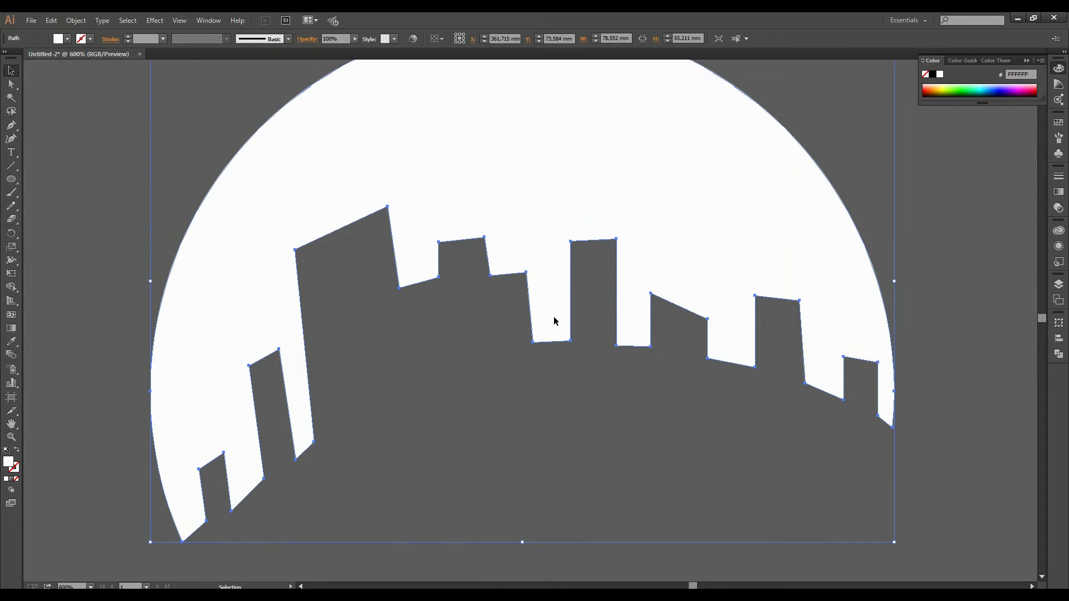
{"action": "left_click", "coordinate": [421, 336]}
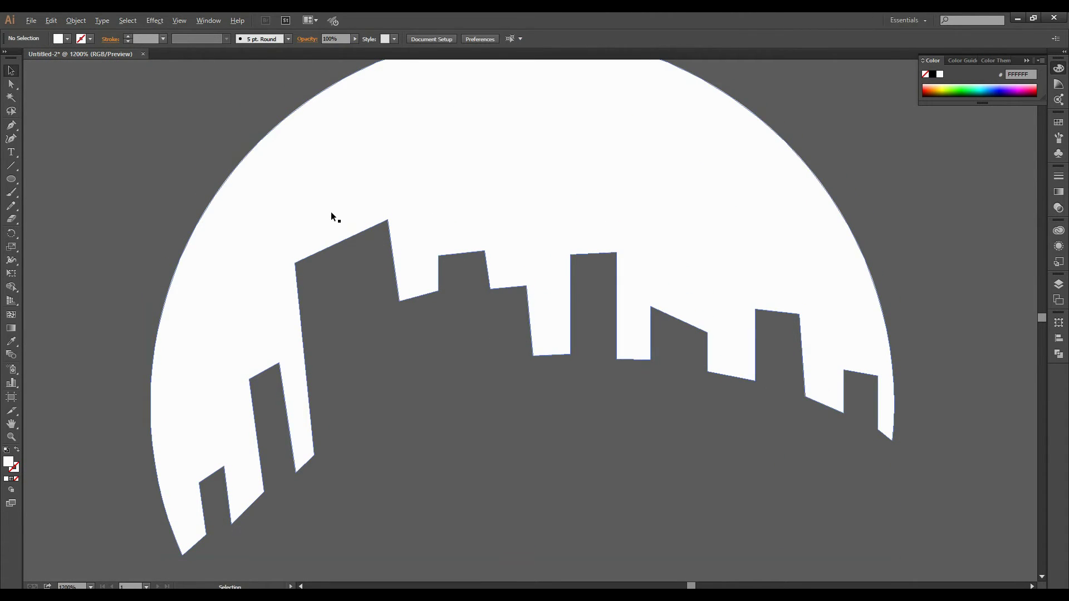
{"action": "scroll", "coordinate": [330, 211], "scroll_direction": "up", "scroll_amount": 1}
{"action": "scroll", "coordinate": [524, 257], "scroll_direction": "left", "scroll_amount": 2}
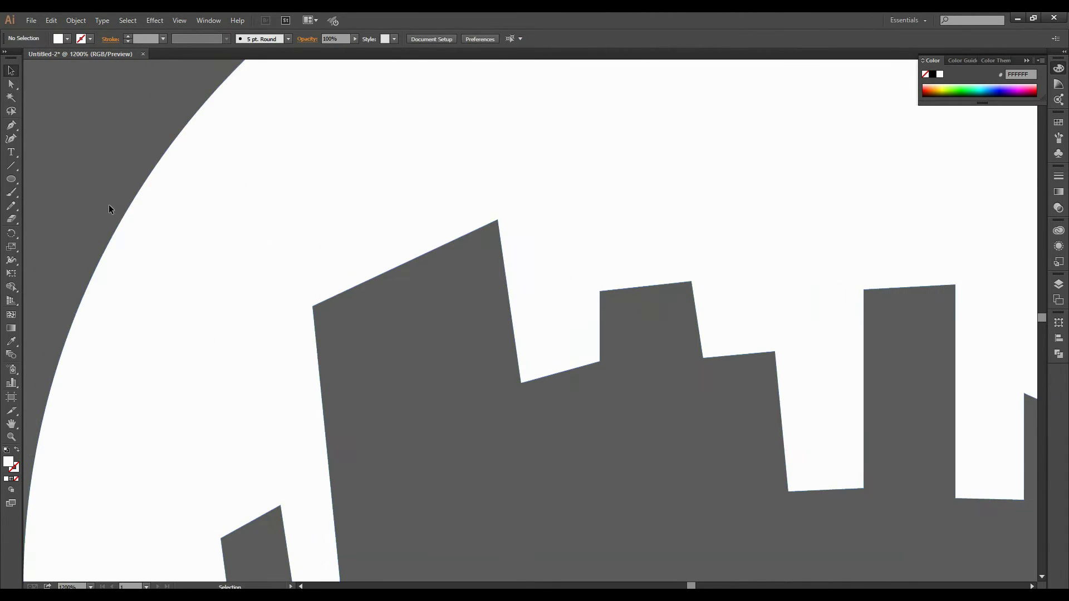
{"action": "scroll", "coordinate": [402, 244], "scroll_direction": "right", "scroll_amount": 2}
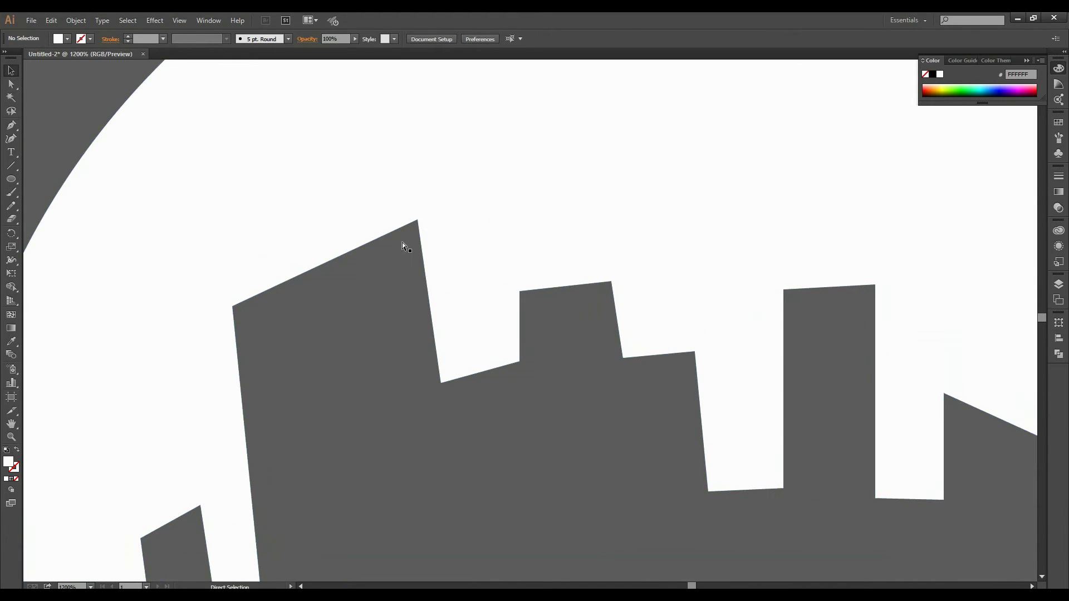
{"action": "scroll", "coordinate": [402, 244], "scroll_direction": "right", "scroll_amount": 3}
{"action": "scroll", "coordinate": [402, 244], "scroll_direction": "right", "scroll_amount": 2}
{"action": "scroll", "coordinate": [401, 245], "scroll_direction": "down", "scroll_amount": 1}
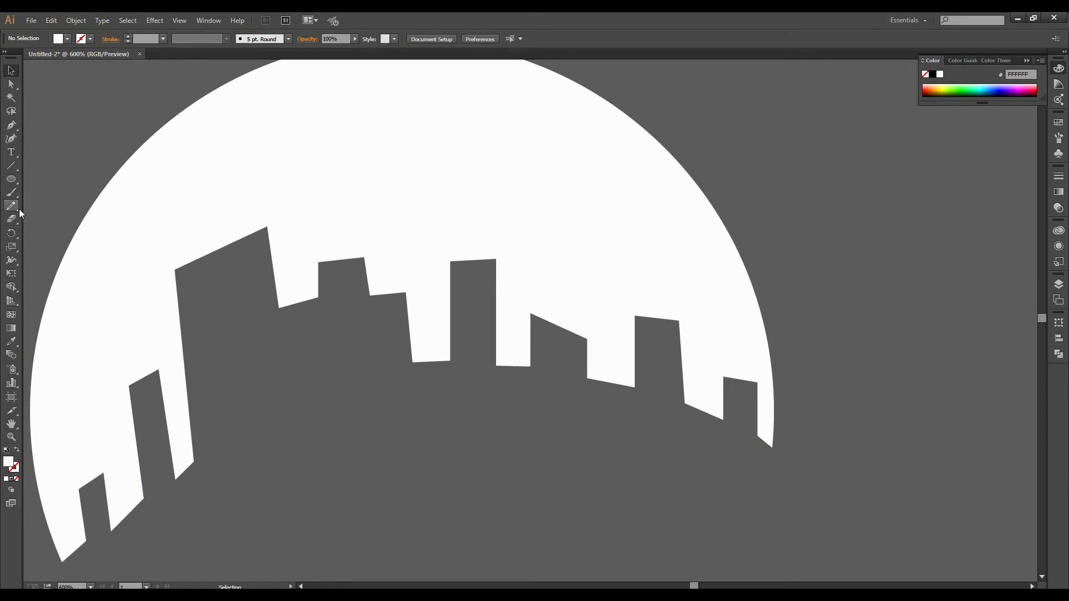
Paint a white charcoal-brush canopy stroke over the buildings.
{"action": "left_click", "coordinate": [11, 192]}
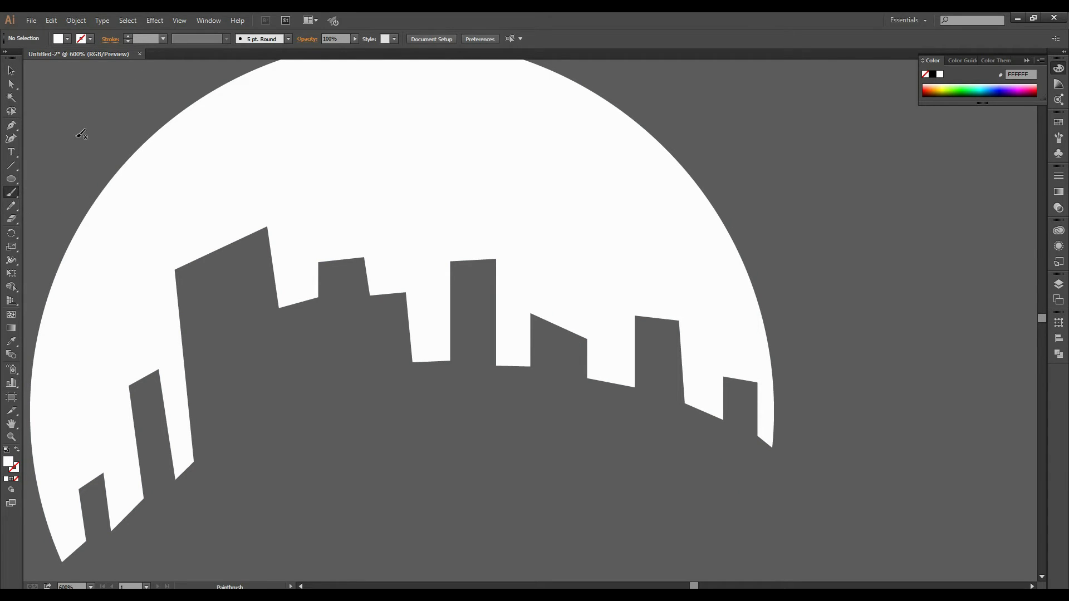
{"action": "left_click", "coordinate": [269, 38]}
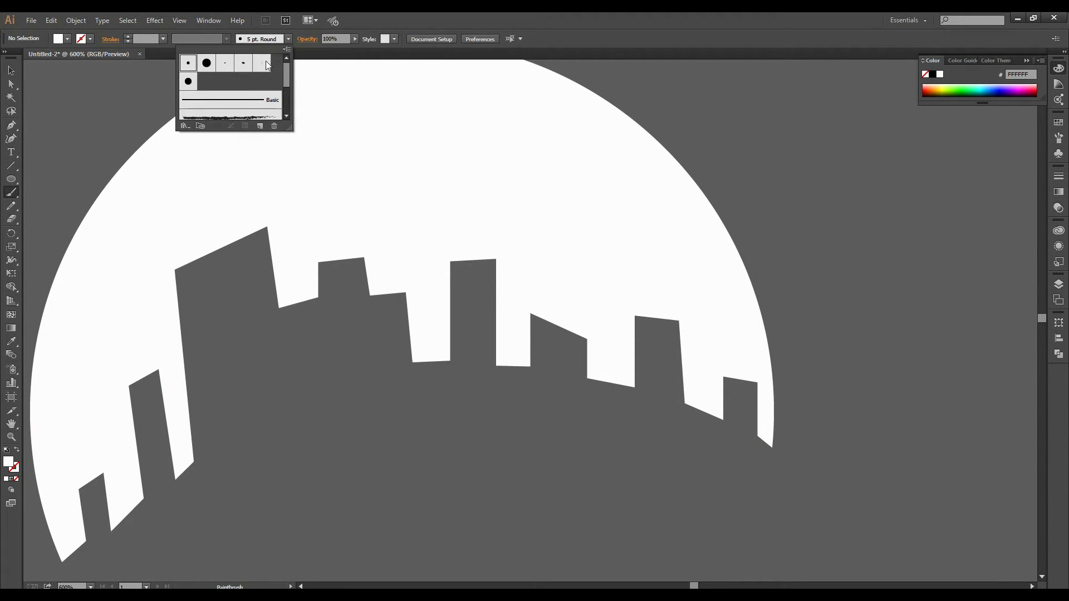
{"action": "scroll", "coordinate": [284, 77], "scroll_direction": "down", "scroll_amount": 3}
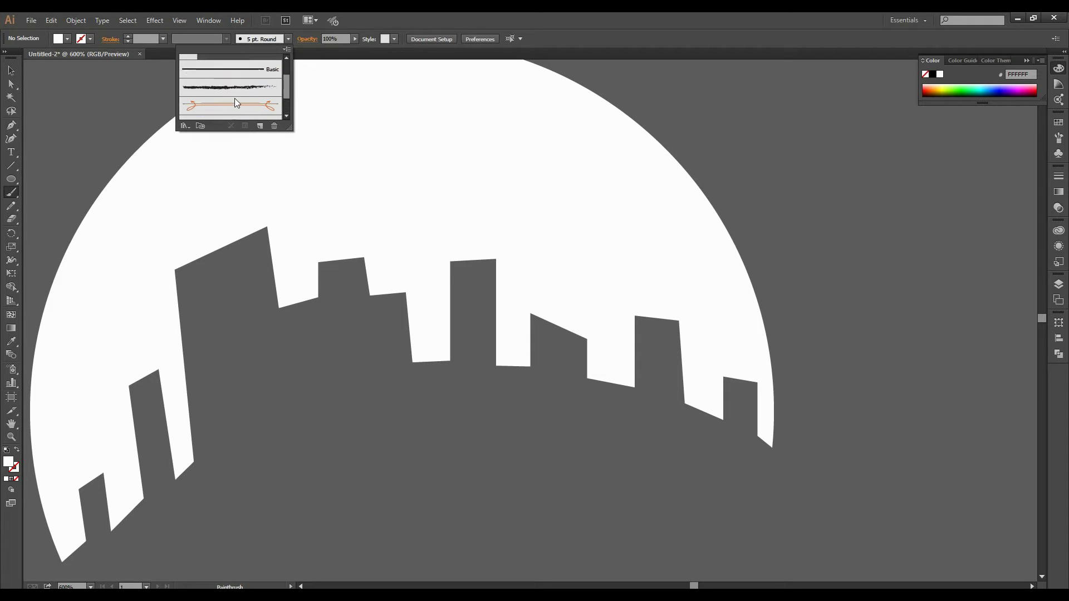
{"action": "left_click", "coordinate": [235, 92]}
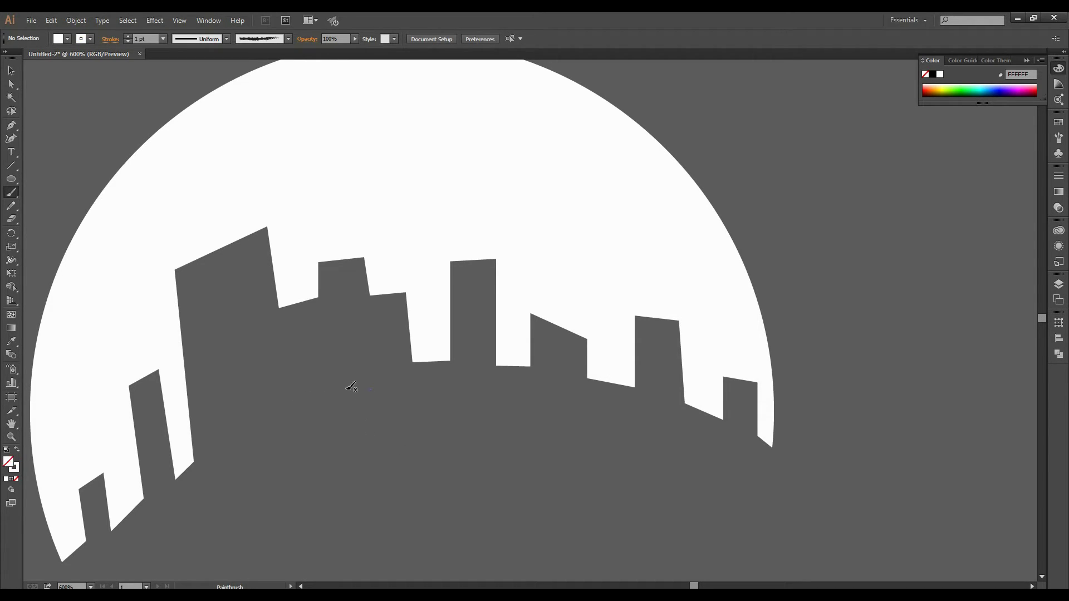
{"action": "left_click_drag", "start_coordinate": [295, 398], "coordinate": [362, 388]}
{"action": "key", "text": "ctrl+z"}
{"action": "scroll", "coordinate": [332, 433], "scroll_direction": "up", "scroll_amount": 1}
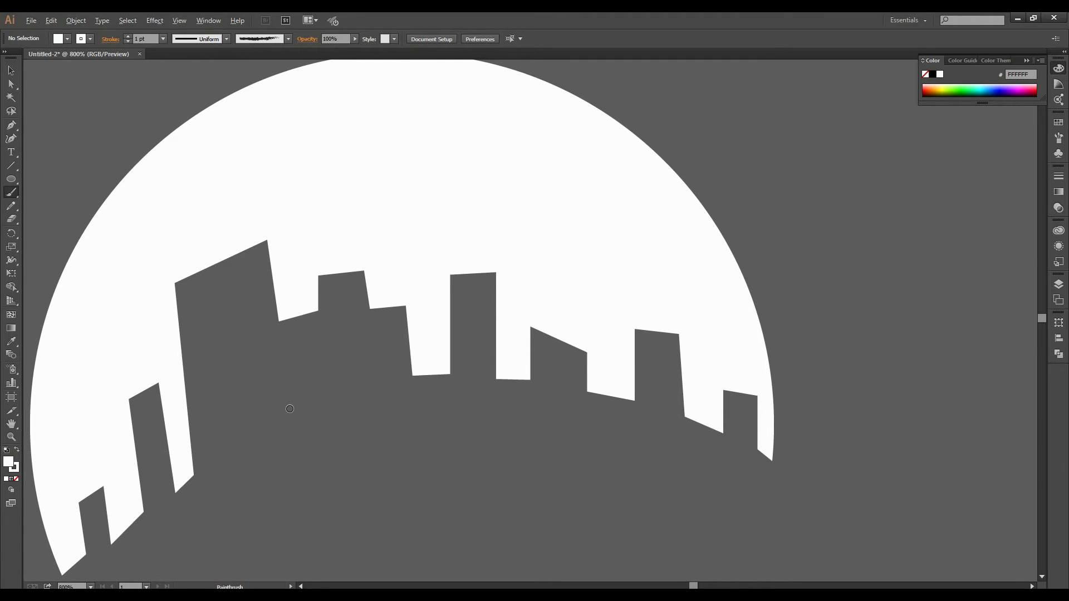
{"action": "scroll", "coordinate": [290, 409], "scroll_direction": "up", "scroll_amount": 1}
{"action": "left_click_drag", "start_coordinate": [357, 417], "coordinate": [371, 410]}
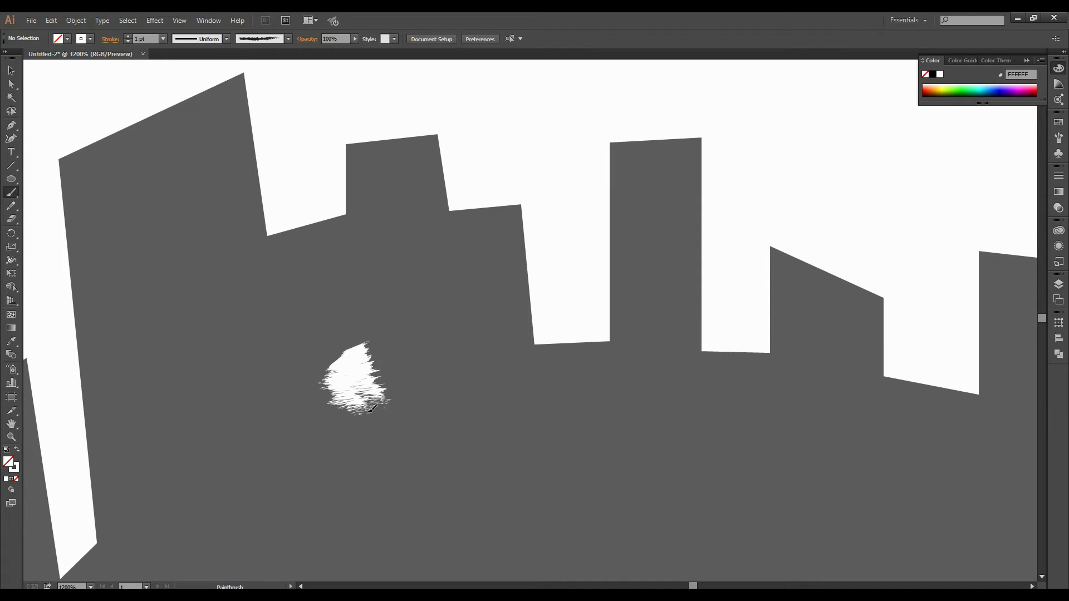
Expand the canopy stroke's appearance into filled shapes and rotate it about 135°.
{"action": "key", "text": "v"}
{"action": "left_click_drag", "start_coordinate": [266, 330], "coordinate": [266, 330]}
{"action": "left_click", "coordinate": [69, 20]}
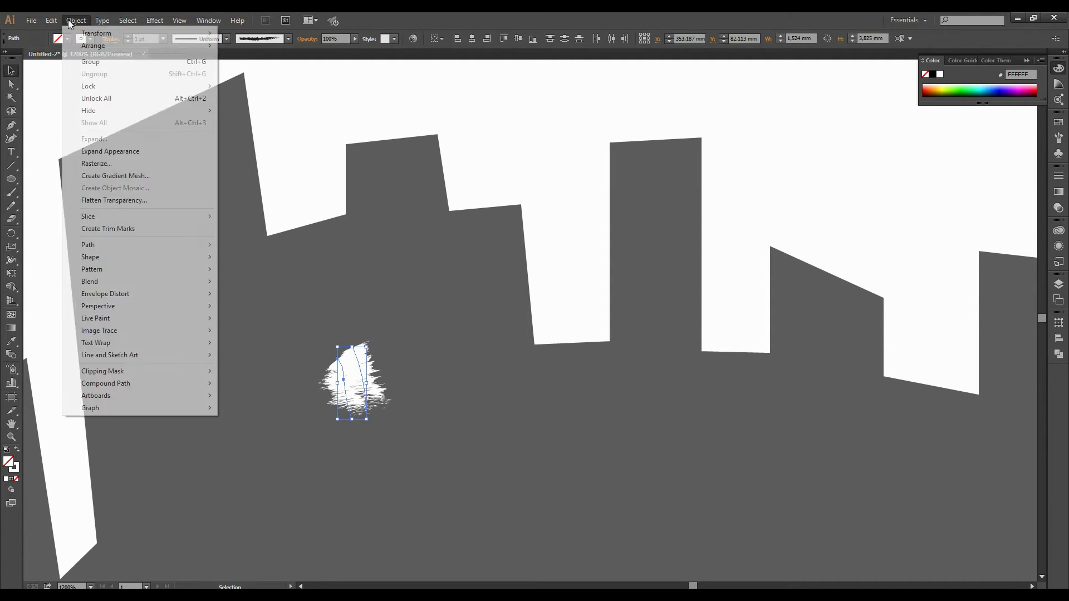
{"action": "left_click", "coordinate": [137, 152]}
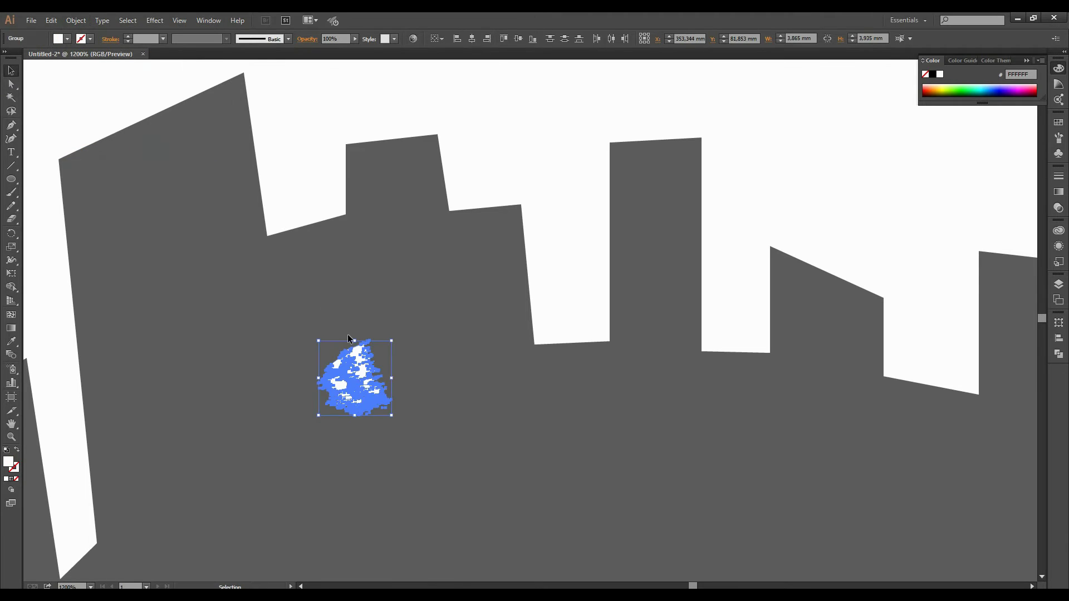
{"action": "left_click_drag", "start_coordinate": [395, 421], "coordinate": [299, 296]}
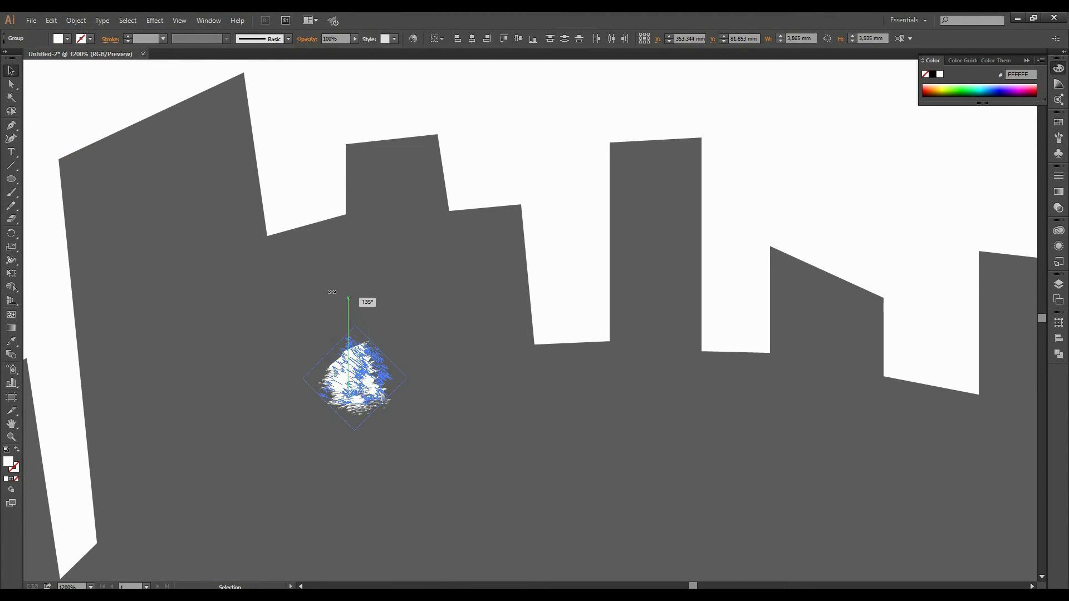
Unite the canopy pieces in Pathfinder and move them into the gap between buildings.
{"action": "scroll", "coordinate": [309, 297], "scroll_direction": "up", "scroll_amount": 2}
{"action": "scroll", "coordinate": [311, 297], "scroll_direction": "up", "scroll_amount": 3}
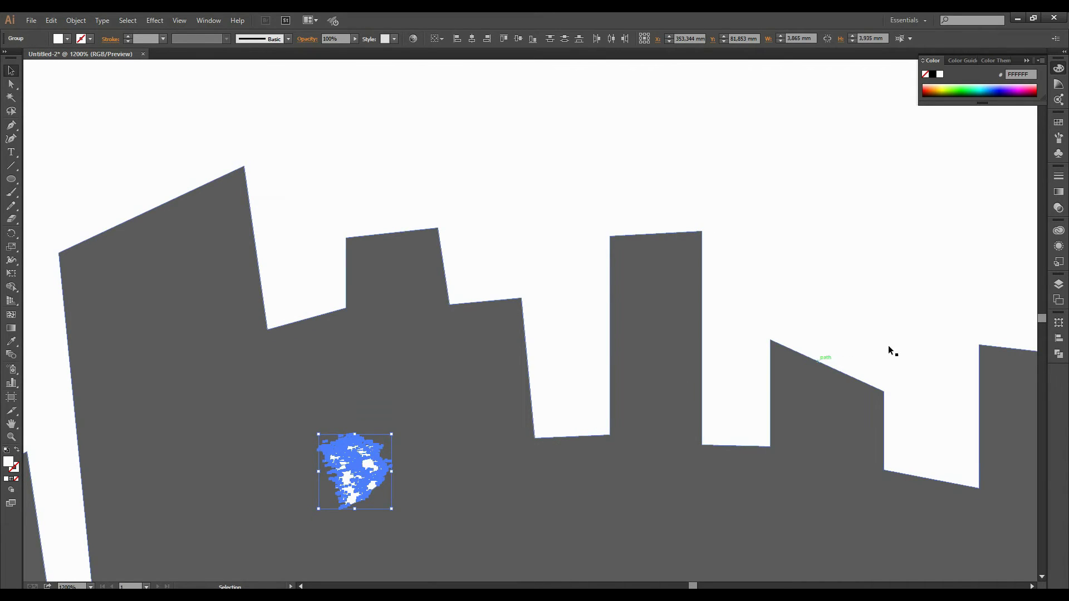
{"action": "left_click", "coordinate": [1058, 354]}
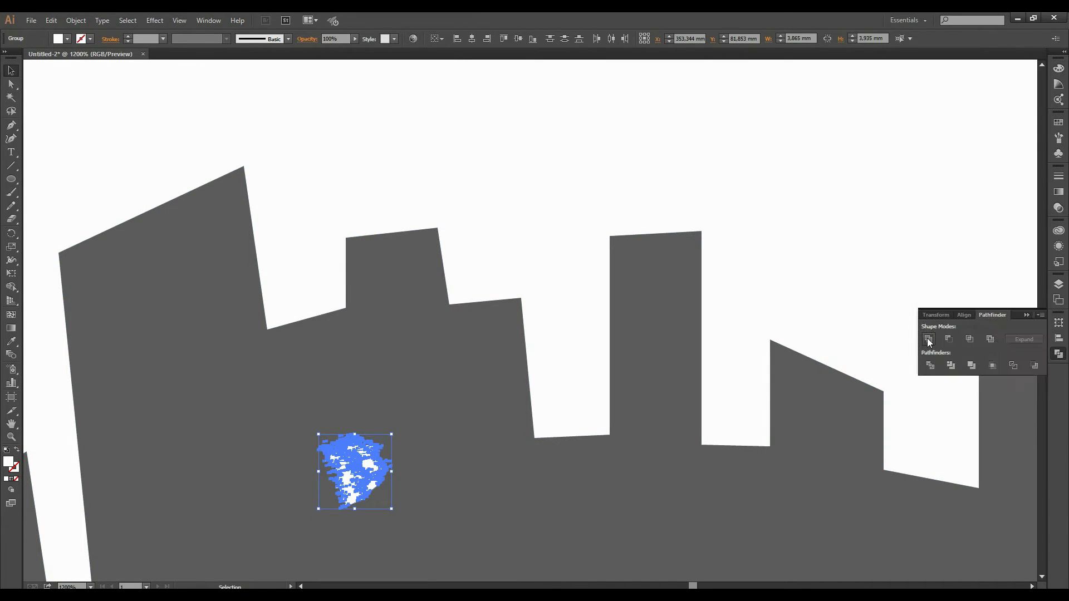
{"action": "left_click", "coordinate": [927, 339]}
{"action": "mouse_move", "coordinate": [362, 452]}
{"action": "left_mouse_down"}
{"action": "mouse_move", "coordinate": [327, 296]}
{"action": "mouse_move", "coordinate": [574, 314]}
{"action": "mouse_move", "coordinate": [583, 372]}
{"action": "left_mouse_up"}
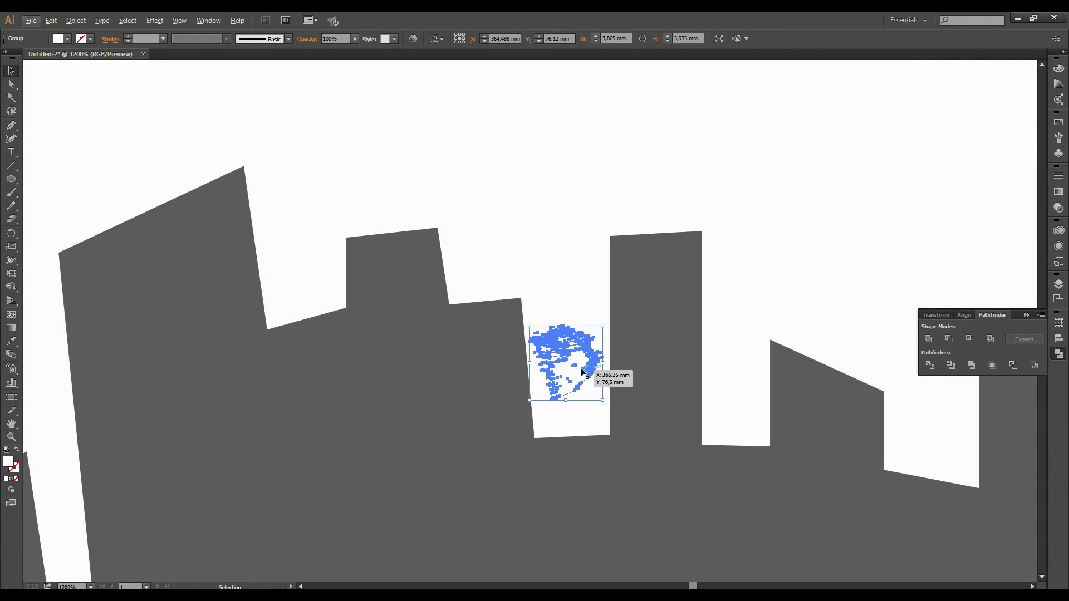
Ungroup the canopy and make it a compound path.
{"action": "right_click", "coordinate": [583, 372]}
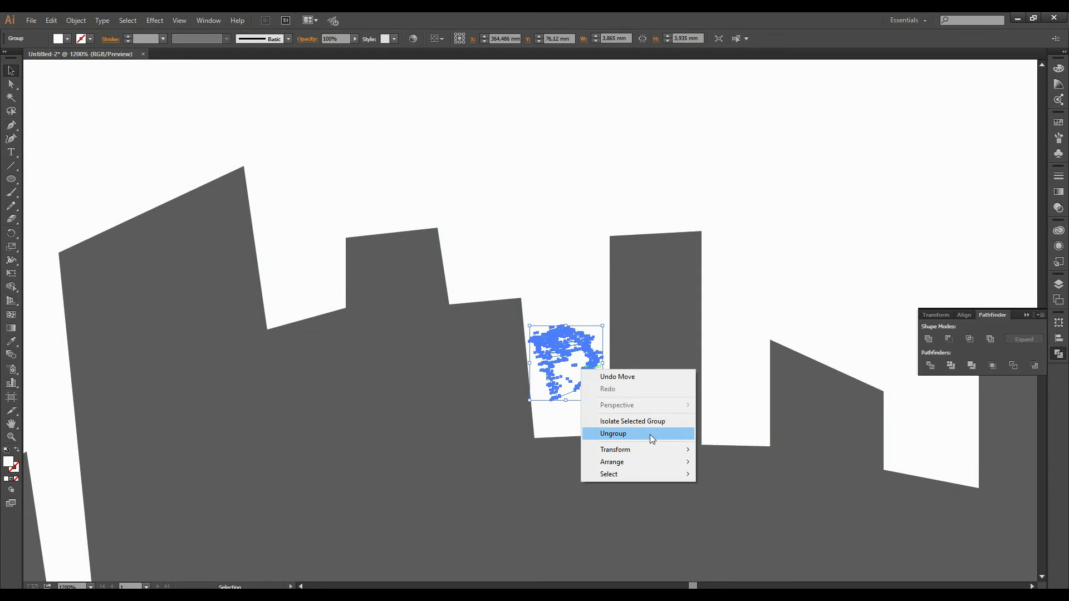
{"action": "left_click", "coordinate": [650, 434]}
{"action": "right_click", "coordinate": [578, 367]}
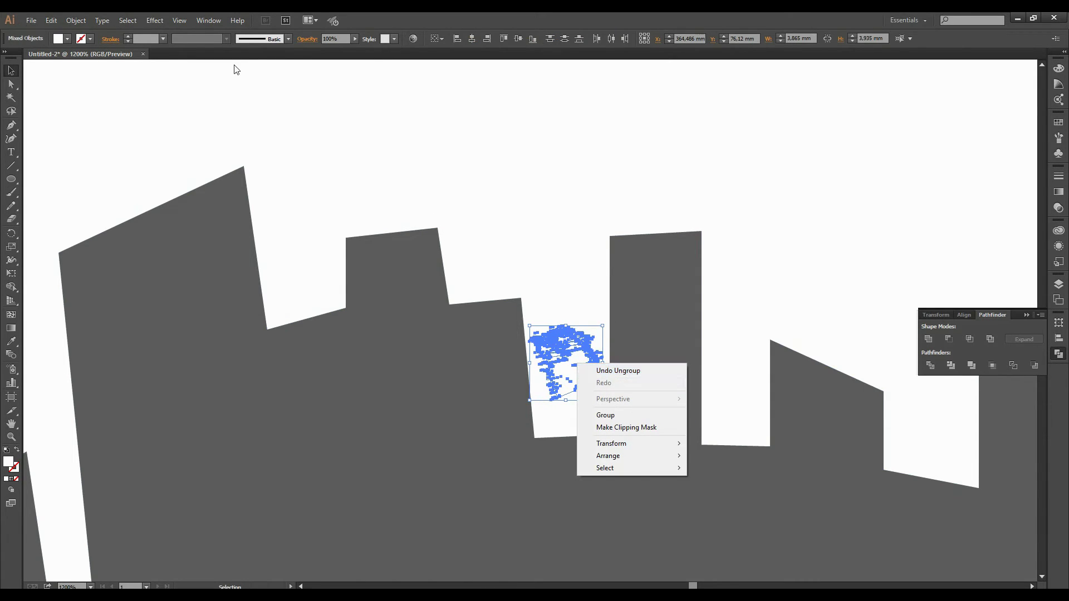
{"action": "left_click", "coordinate": [84, 19]}
{"action": "mouse_move", "coordinate": [106, 383]}
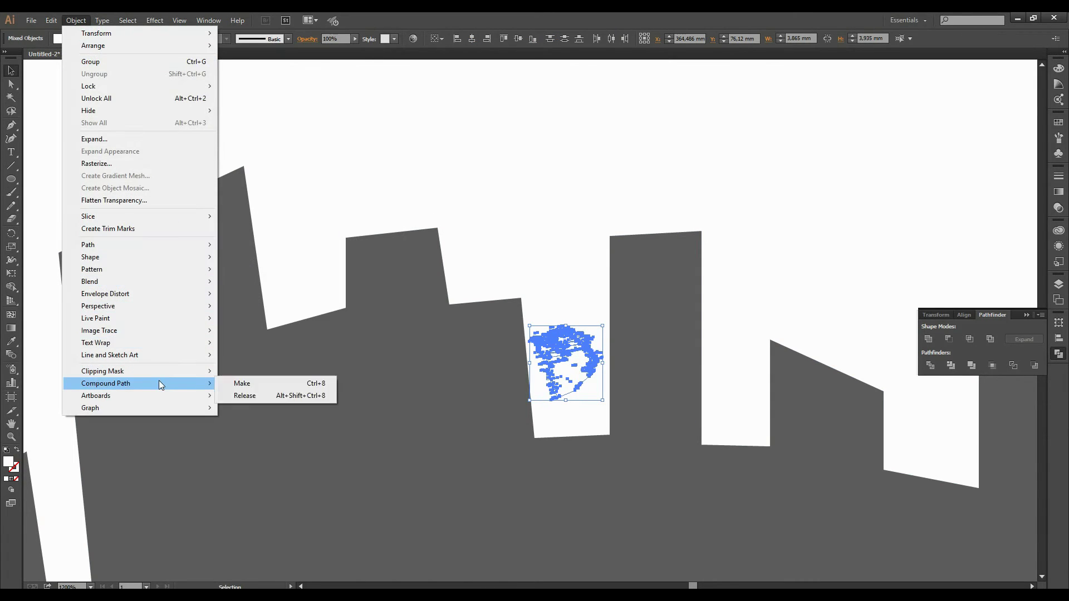
{"action": "left_click", "coordinate": [241, 384]}
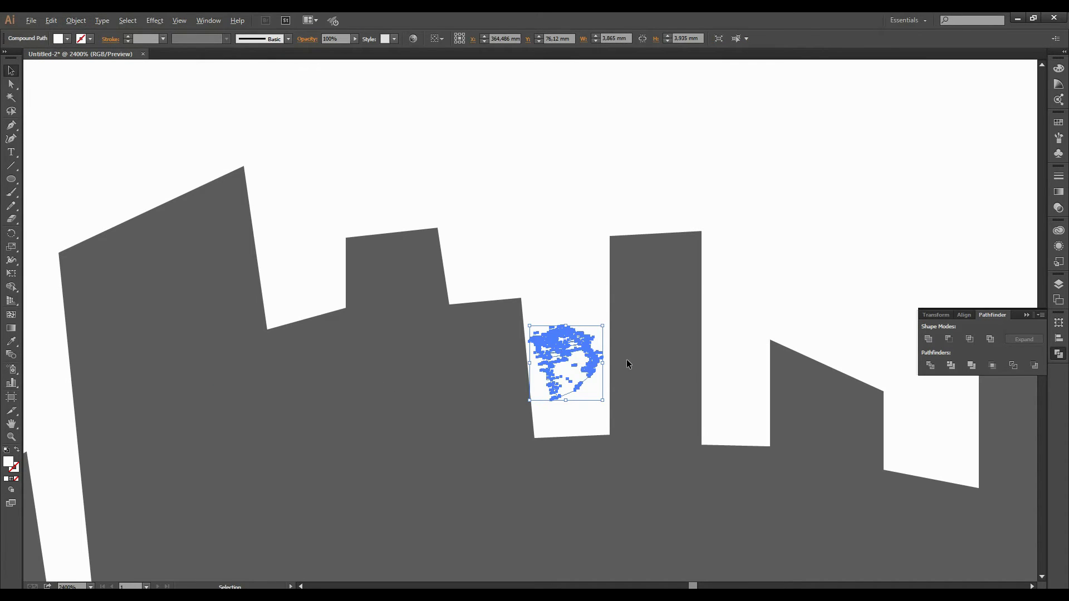
Subtract the canopy from the white skyline shape with Pathfinder Minus Front.
{"action": "scroll", "coordinate": [604, 373], "scroll_direction": "up", "scroll_amount": 2}
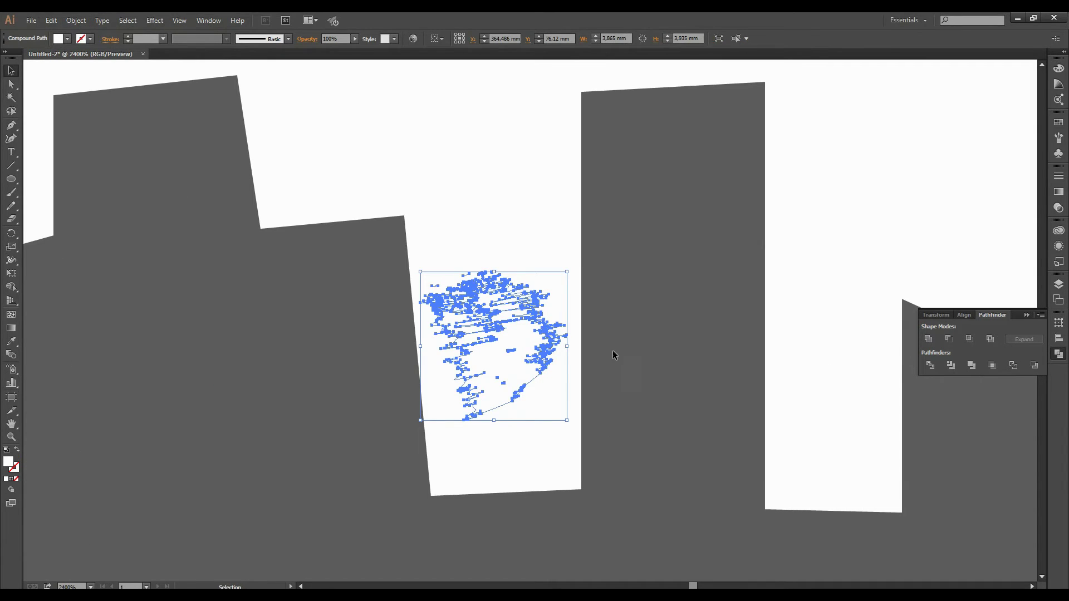
{"action": "left_click", "coordinate": [483, 388]}
{"action": "left_click_drag", "start_coordinate": [622, 302], "coordinate": [394, 411]}
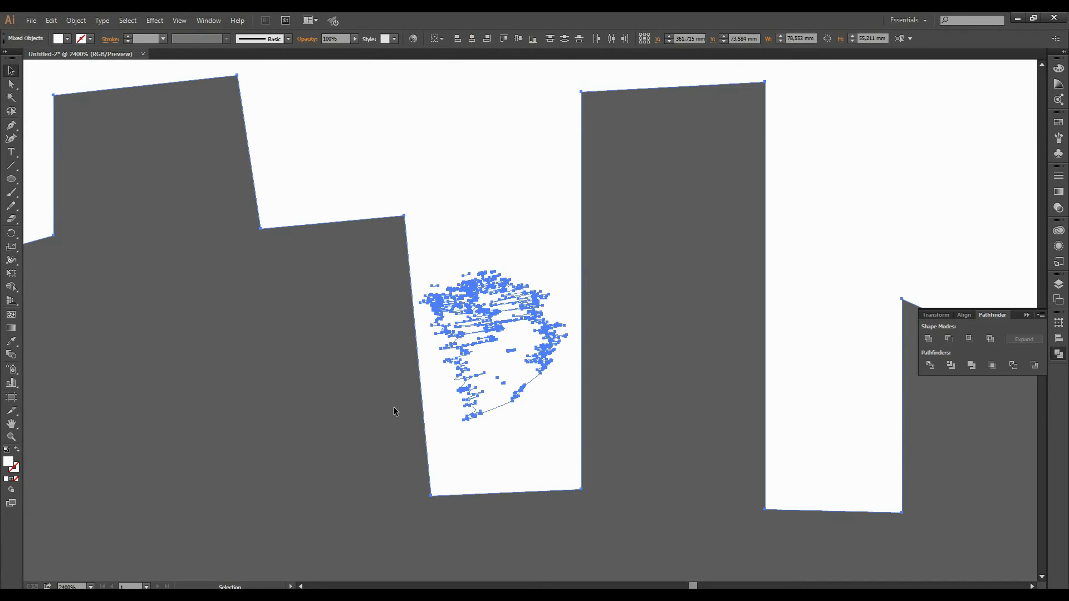
{"action": "left_click", "coordinate": [949, 339]}
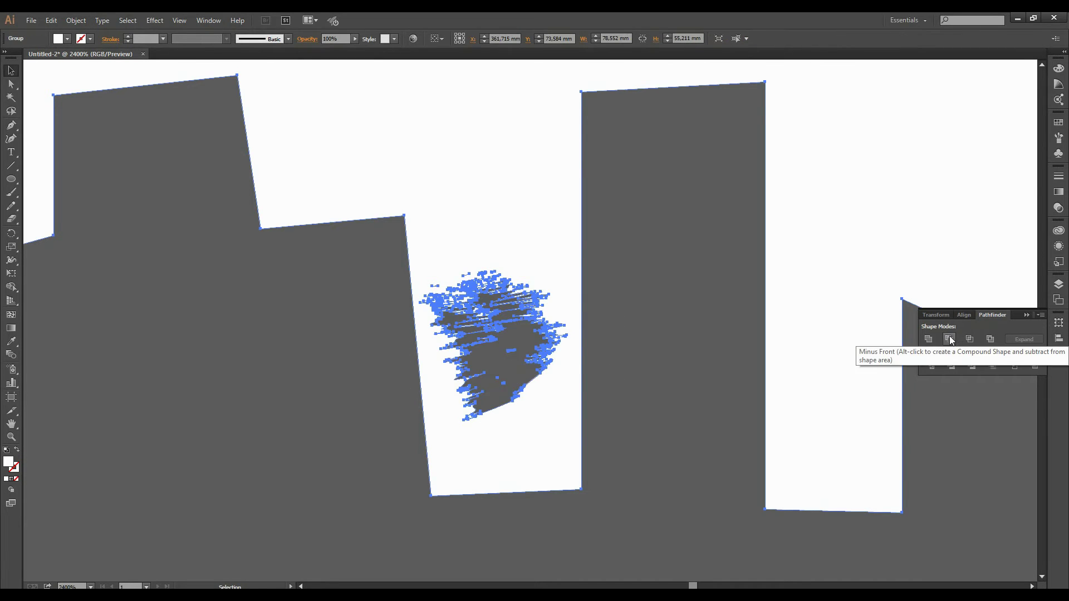
{"action": "left_click", "coordinate": [669, 367]}
{"action": "scroll", "coordinate": [410, 264], "scroll_direction": "down", "scroll_amount": 2}
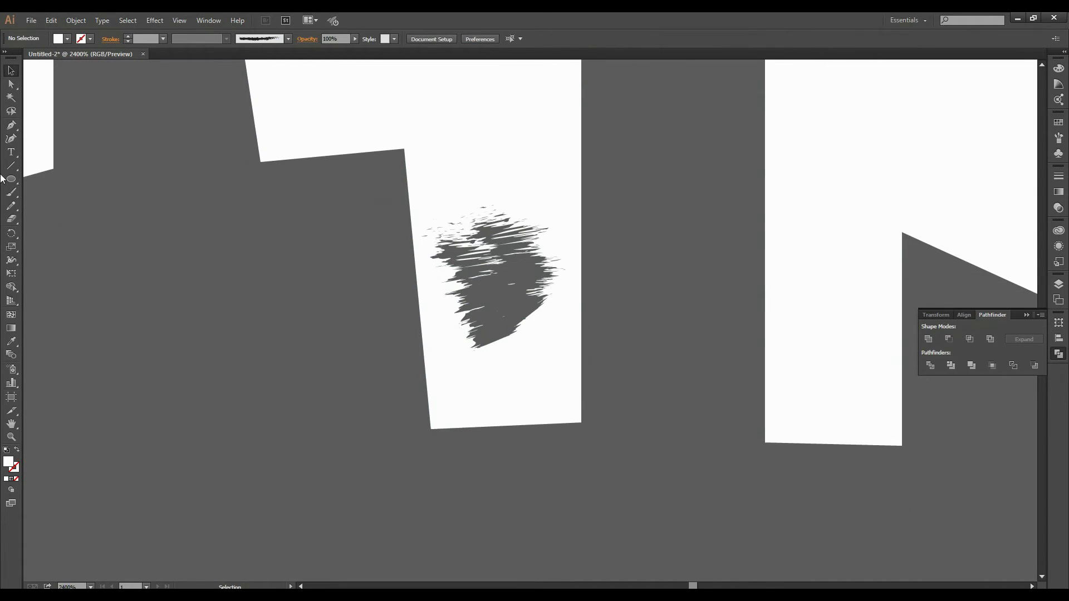
Draw a thin trunk rectangle under the canopy and widen its base into a taper.
{"action": "left_click_drag", "start_coordinate": [10, 184], "coordinate": [38, 182]}
{"action": "left_click_drag", "start_coordinate": [488, 330], "coordinate": [506, 436]}
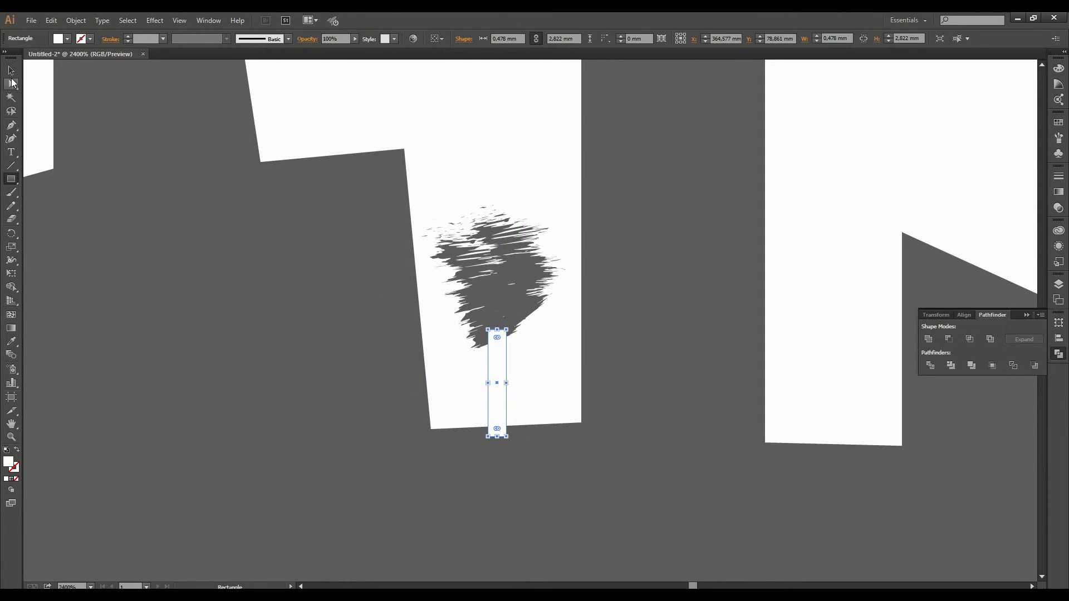
{"action": "left_click", "coordinate": [12, 83]}
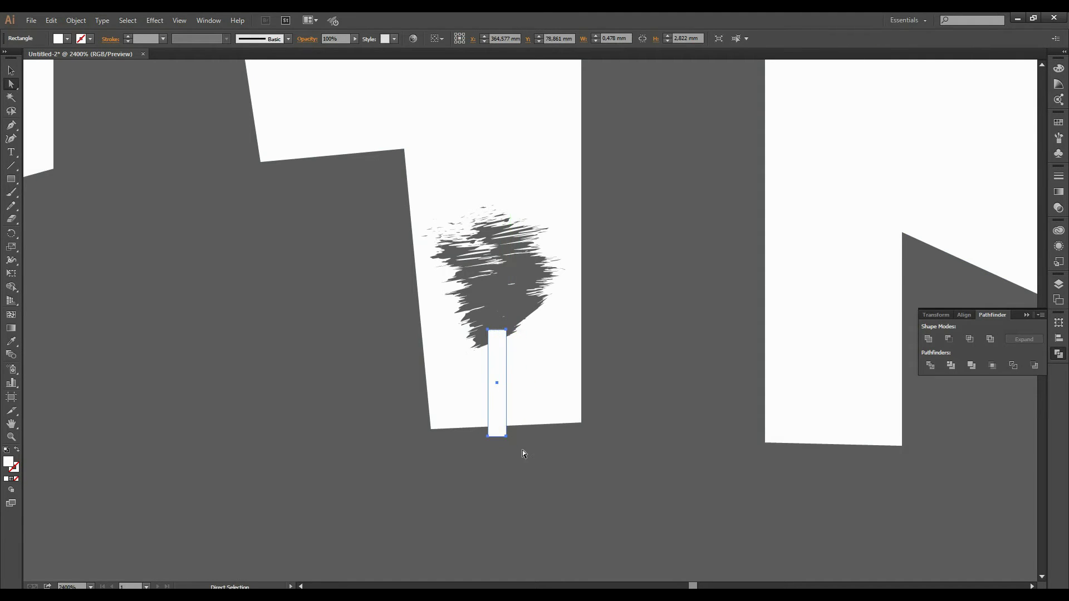
{"action": "mouse_move", "coordinate": [505, 437]}
{"action": "left_mouse_down"}
{"action": "mouse_move", "coordinate": [517, 439]}
{"action": "mouse_move", "coordinate": [480, 435]}
{"action": "left_mouse_up"}
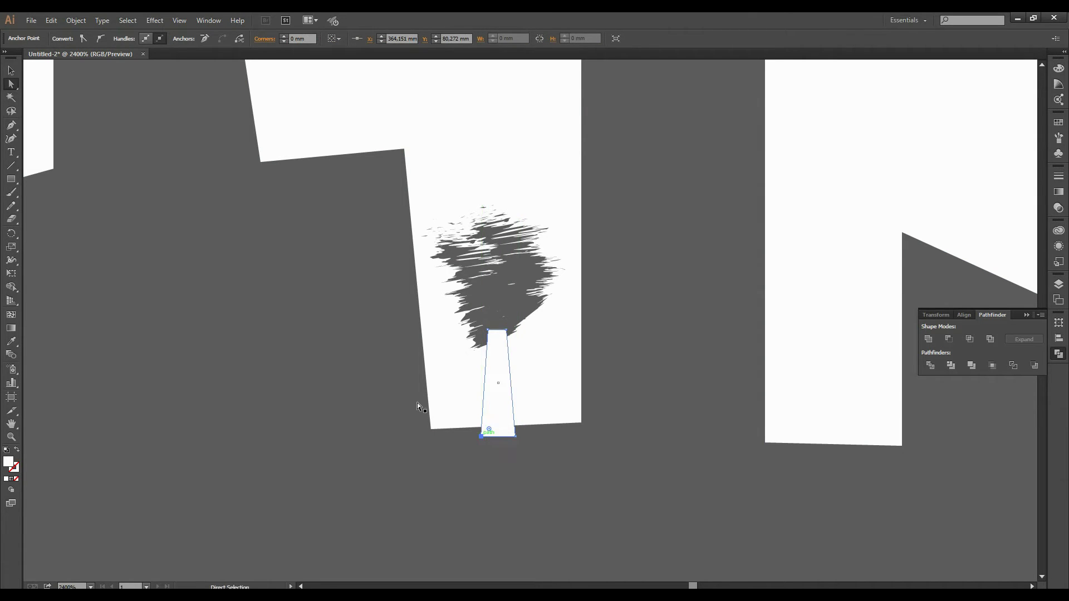
{"action": "left_click", "coordinate": [9, 68]}
Select all, use the Shape Builder, then delete the white trunk shape.
{"action": "key", "text": "ctrl+a"}
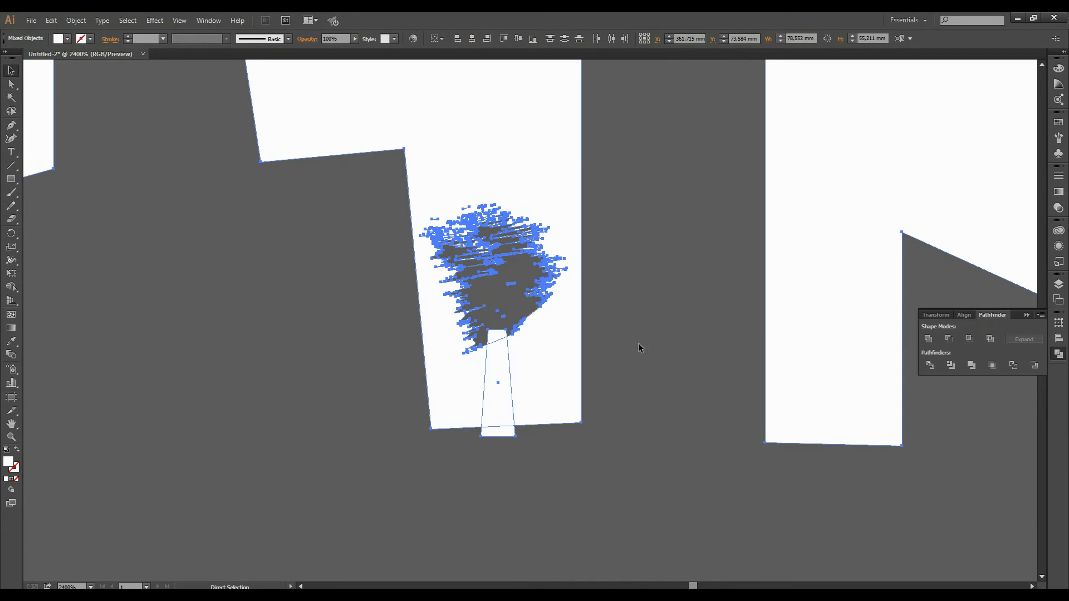
{"action": "left_click", "coordinate": [11, 287]}
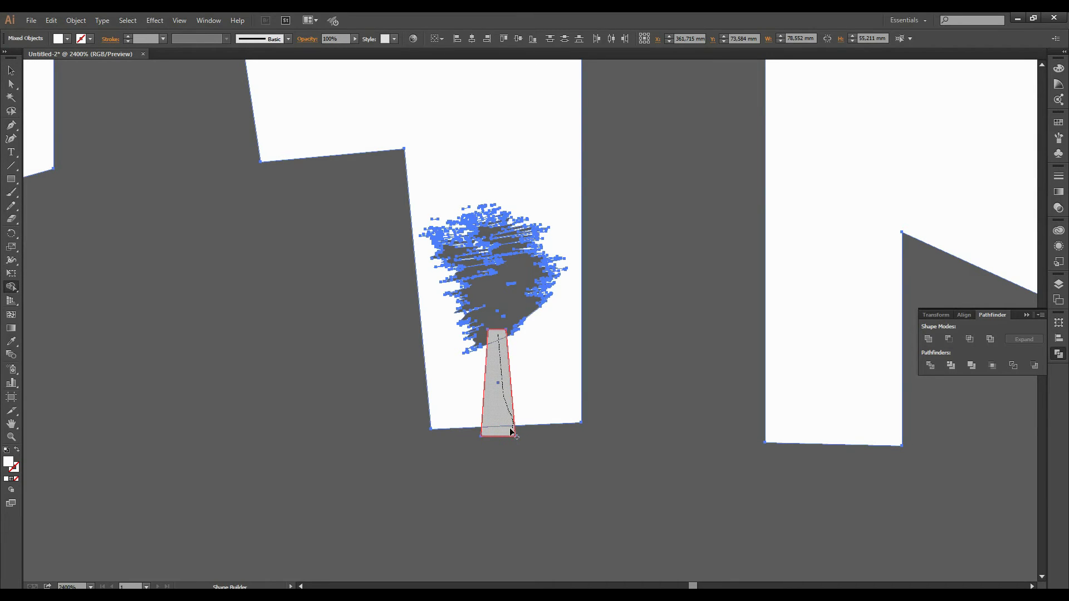
{"action": "left_click", "coordinate": [12, 71]}
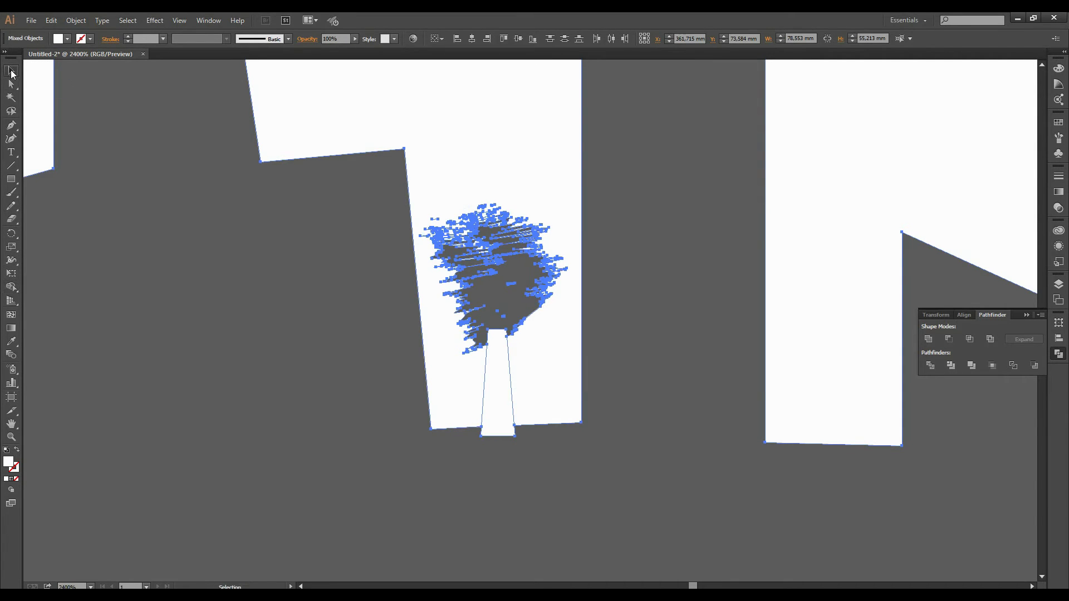
{"action": "left_click", "coordinate": [598, 482]}
{"action": "left_click", "coordinate": [500, 424]}
{"action": "key", "text": "Delete"}
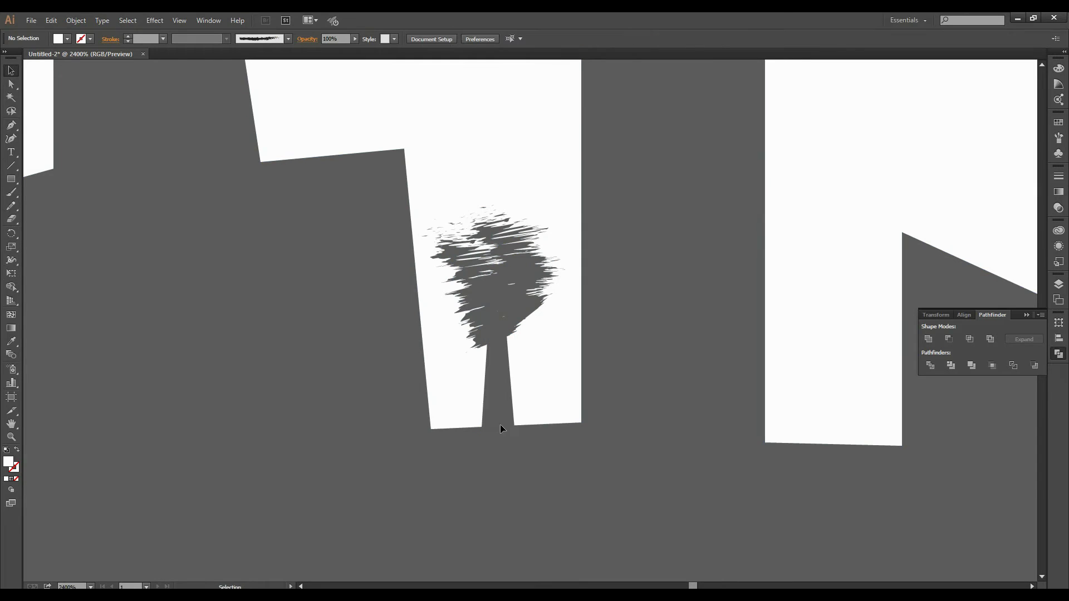
{"action": "scroll", "coordinate": [185, 285], "scroll_direction": "down", "scroll_amount": 4}
{"action": "scroll", "coordinate": [409, 260], "scroll_direction": "down", "scroll_amount": 1}
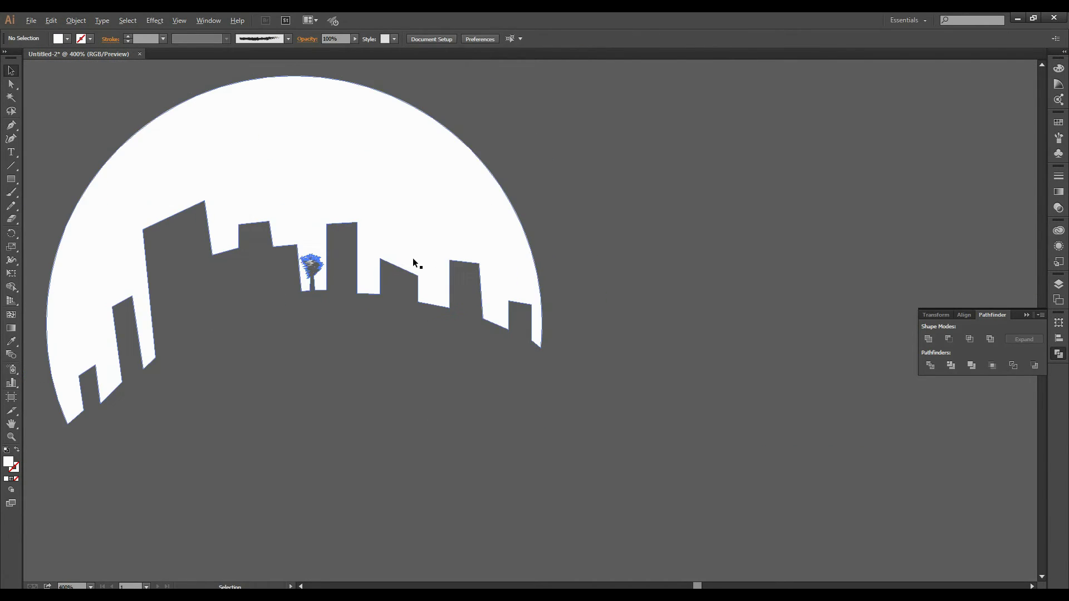
{"action": "scroll", "coordinate": [515, 258], "scroll_direction": "left", "scroll_amount": 5}
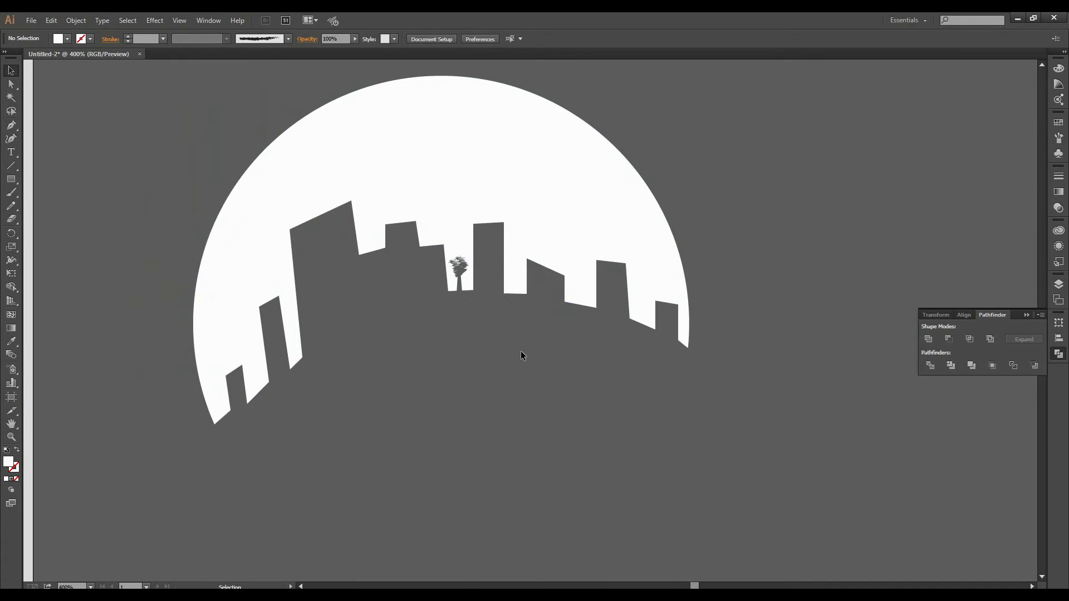
{"action": "scroll", "coordinate": [573, 392], "scroll_direction": "down", "scroll_amount": 1}
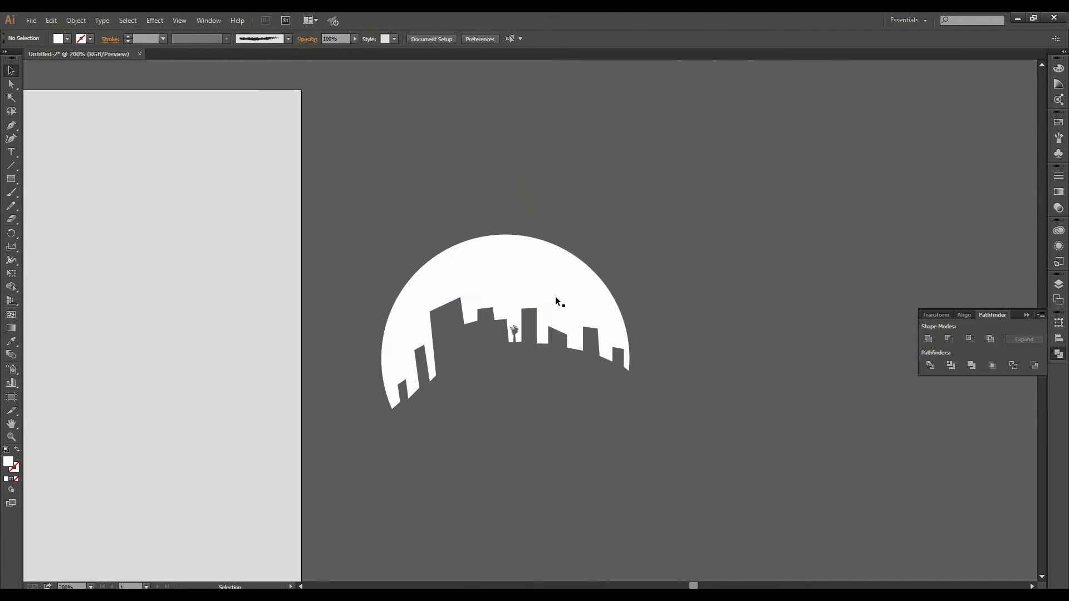
{"action": "left_click", "coordinate": [556, 298]}
Give the moon-and-skyline group a linear white gradient whose right stop is at 0% opacity.
{"action": "left_click", "coordinate": [1059, 192]}
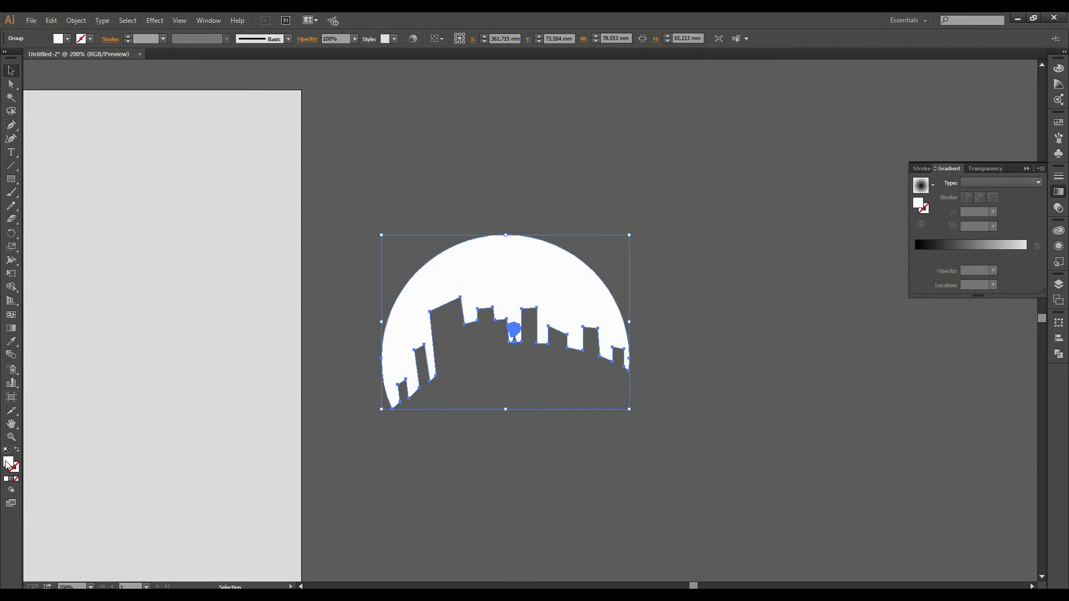
{"action": "left_click", "coordinate": [917, 255]}
{"action": "left_click_drag", "start_coordinate": [916, 255], "coordinate": [1026, 255]}
{"action": "left_click", "coordinate": [1037, 247]}
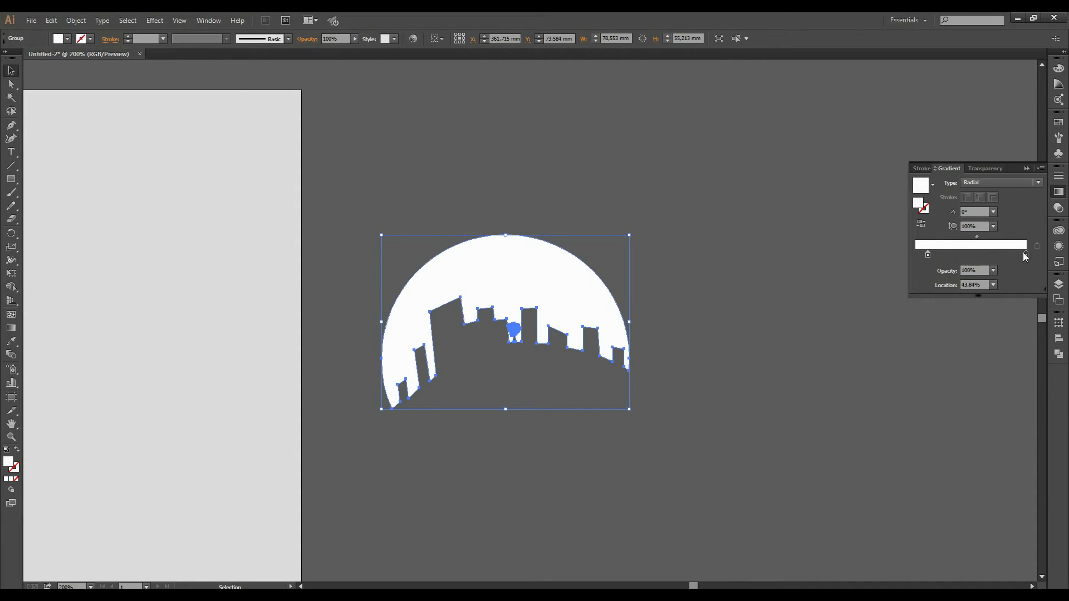
{"action": "left_click_drag", "start_coordinate": [927, 255], "coordinate": [902, 256]}
{"action": "left_click", "coordinate": [1027, 255]}
{"action": "left_click", "coordinate": [993, 271]}
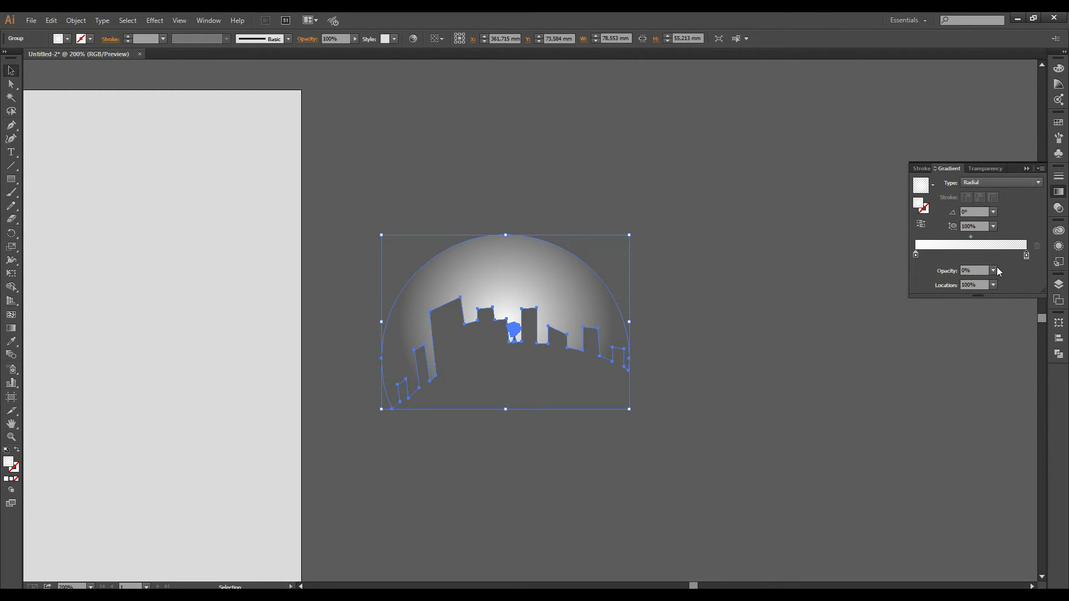
{"action": "left_click", "coordinate": [999, 182]}
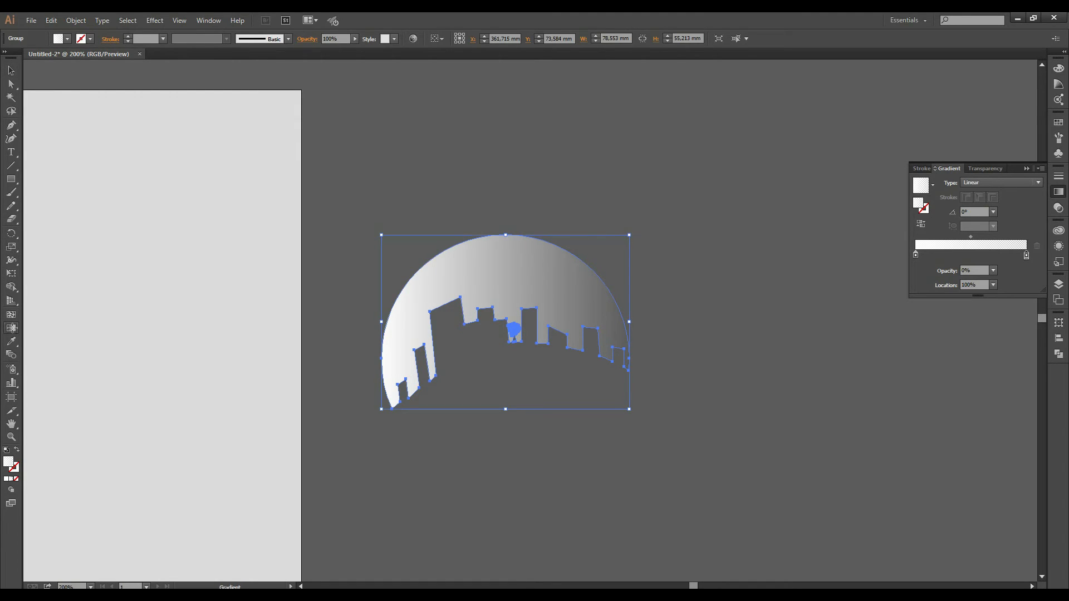
Drag the gradient straight from the dome's top to its bottom, then deselect the group.
{"action": "key", "text": "g"}
{"action": "left_click_drag", "start_coordinate": [500, 258], "coordinate": [510, 390]}
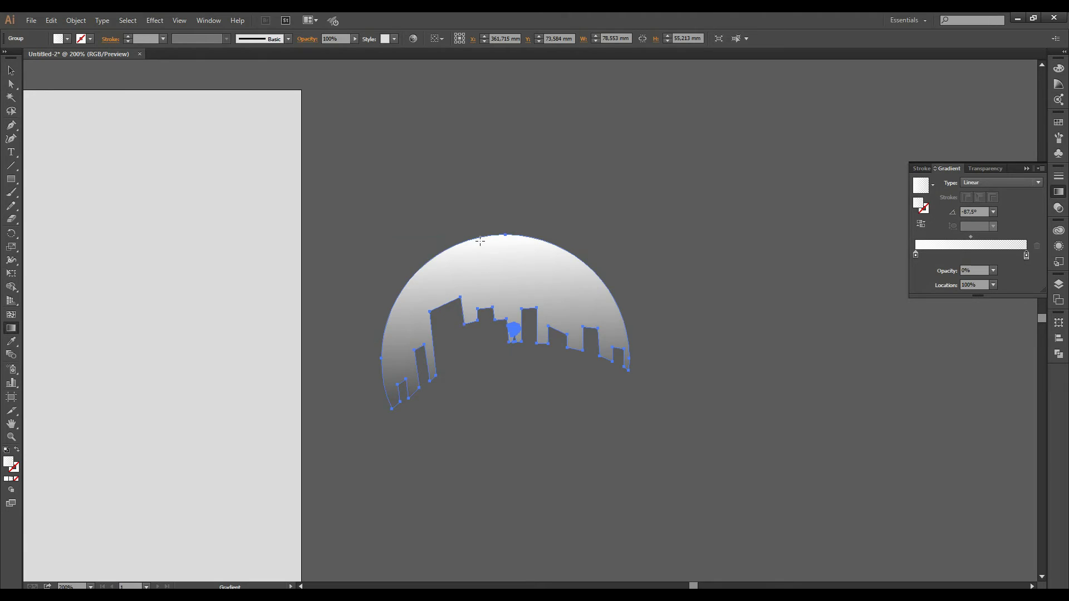
{"action": "left_click_drag", "start_coordinate": [480, 240], "coordinate": [481, 464]}
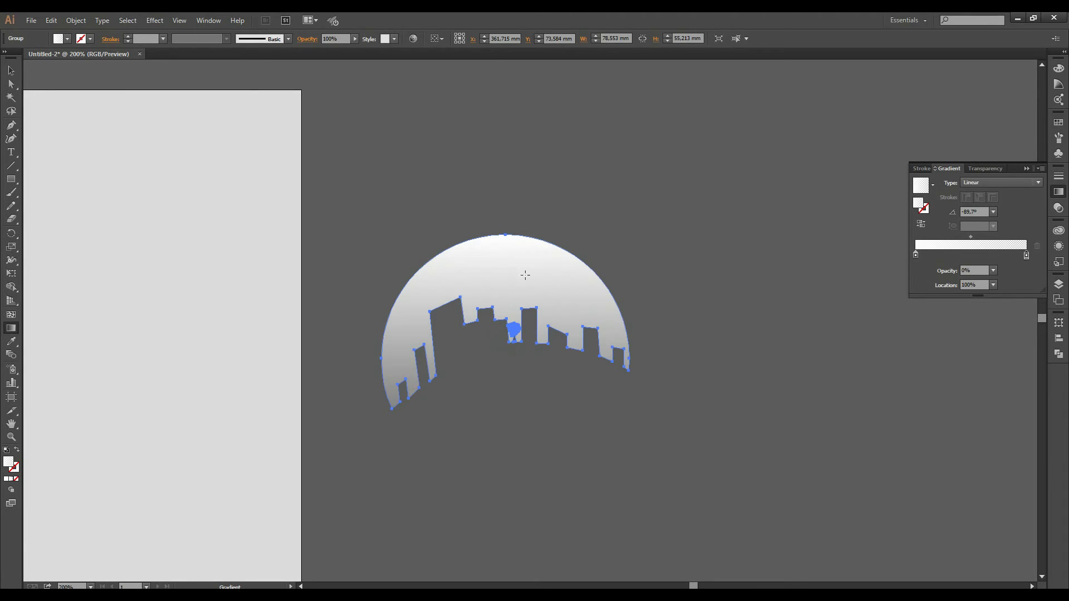
{"action": "left_click_drag", "start_coordinate": [500, 184], "coordinate": [500, 465]}
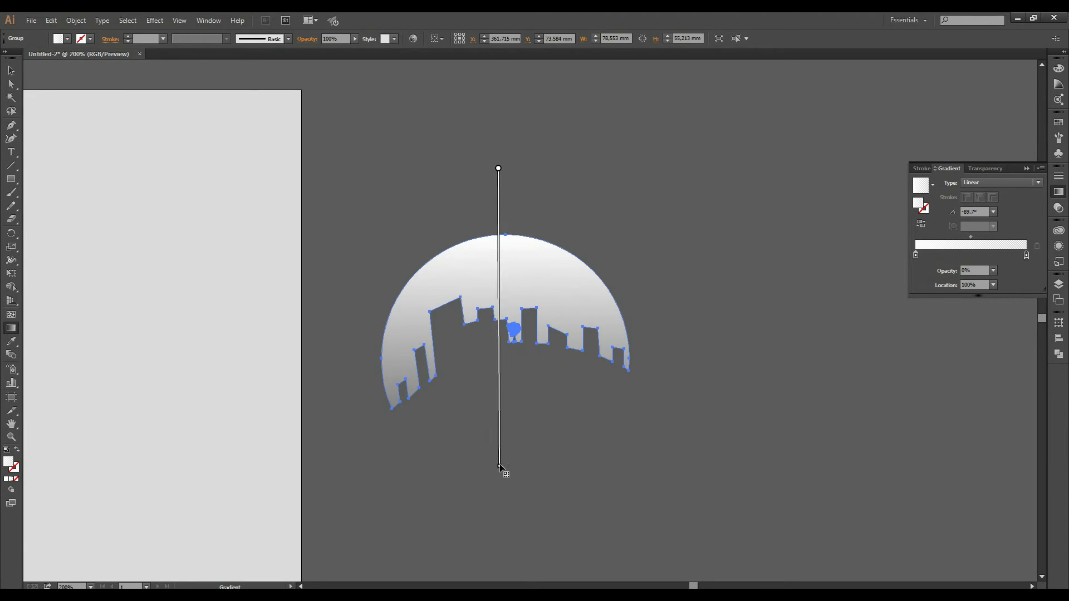
{"action": "left_click", "coordinate": [12, 70]}
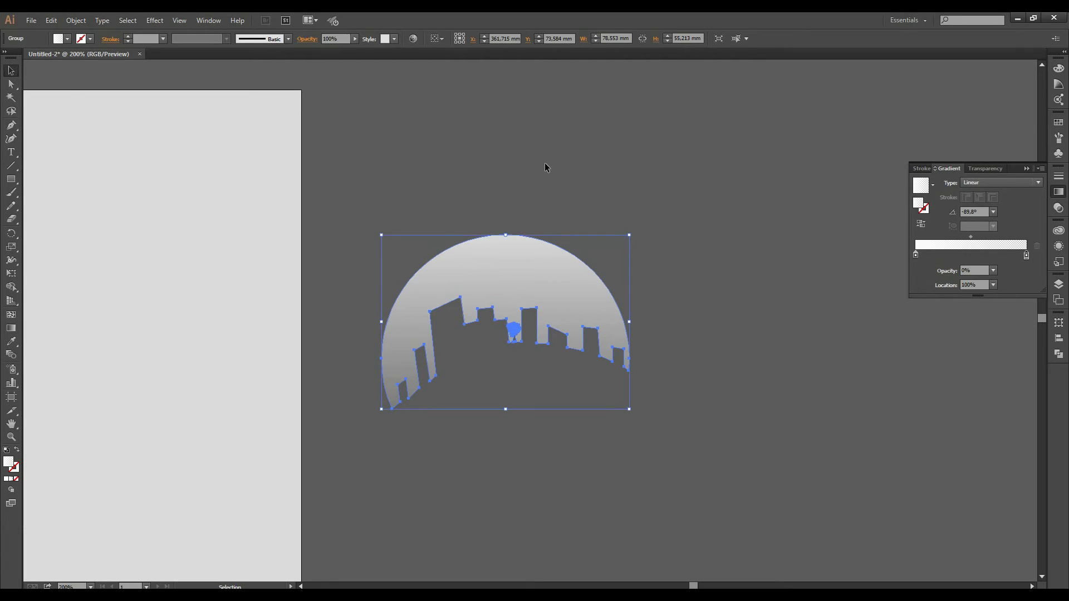
{"action": "left_click", "coordinate": [544, 163]}
{"action": "left_click", "coordinate": [1026, 169]}
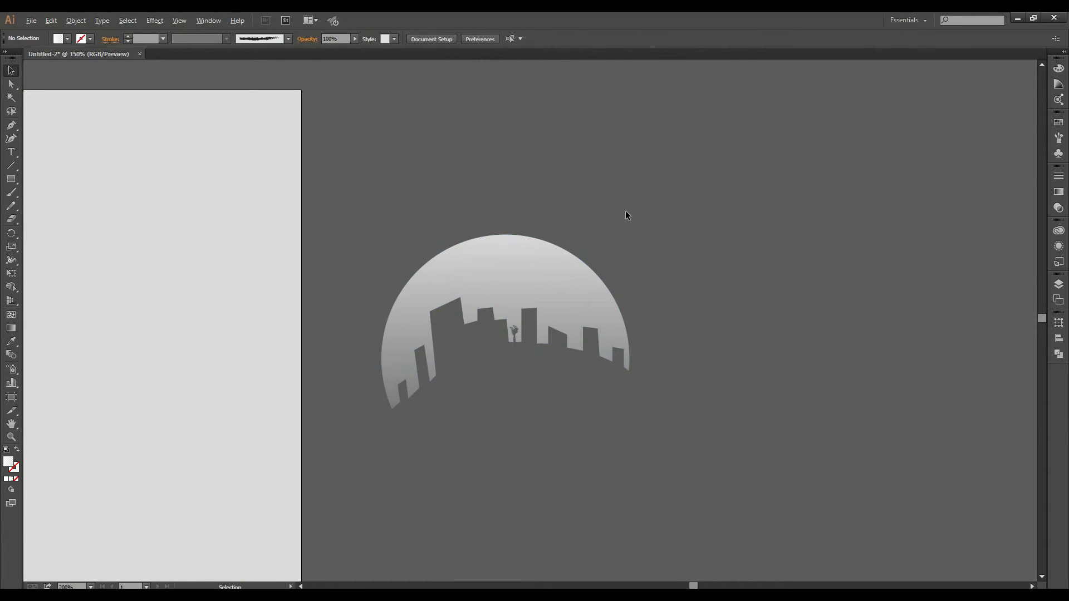
Move the skyline group onto the black circle and nudge it into the sphere's upper part.
{"action": "key", "text": "ctrl+minus"}
{"action": "key", "text": "ctrl+minus"}
{"action": "scroll", "coordinate": [636, 218], "scroll_direction": "left", "scroll_amount": 3}
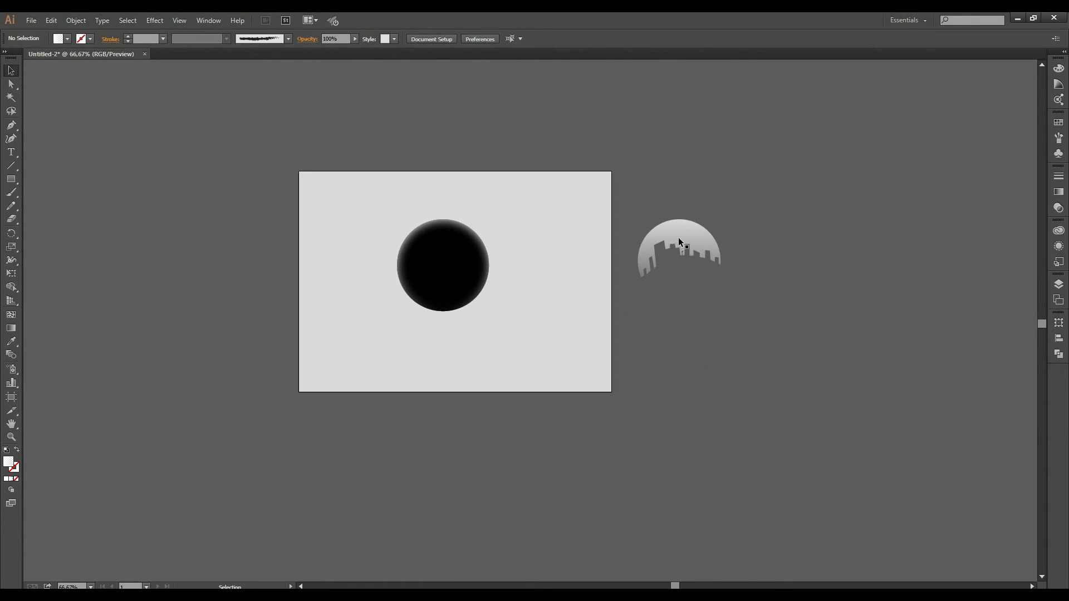
{"action": "mouse_move", "coordinate": [679, 243]}
{"action": "left_mouse_down"}
{"action": "mouse_move", "coordinate": [444, 249]}
{"action": "mouse_move", "coordinate": [444, 229]}
{"action": "left_mouse_up"}
{"action": "scroll", "coordinate": [473, 209], "scroll_direction": "up", "scroll_amount": 3}
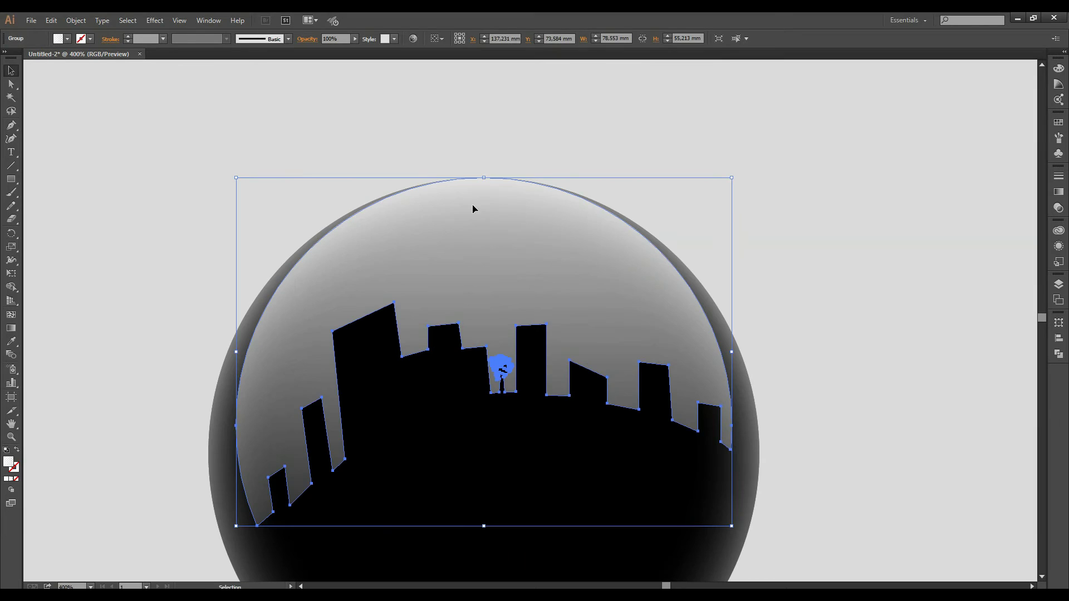
{"action": "scroll", "coordinate": [533, 245], "scroll_direction": "down", "scroll_amount": 1}
{"action": "scroll", "coordinate": [535, 233], "scroll_direction": "down", "scroll_amount": 1}
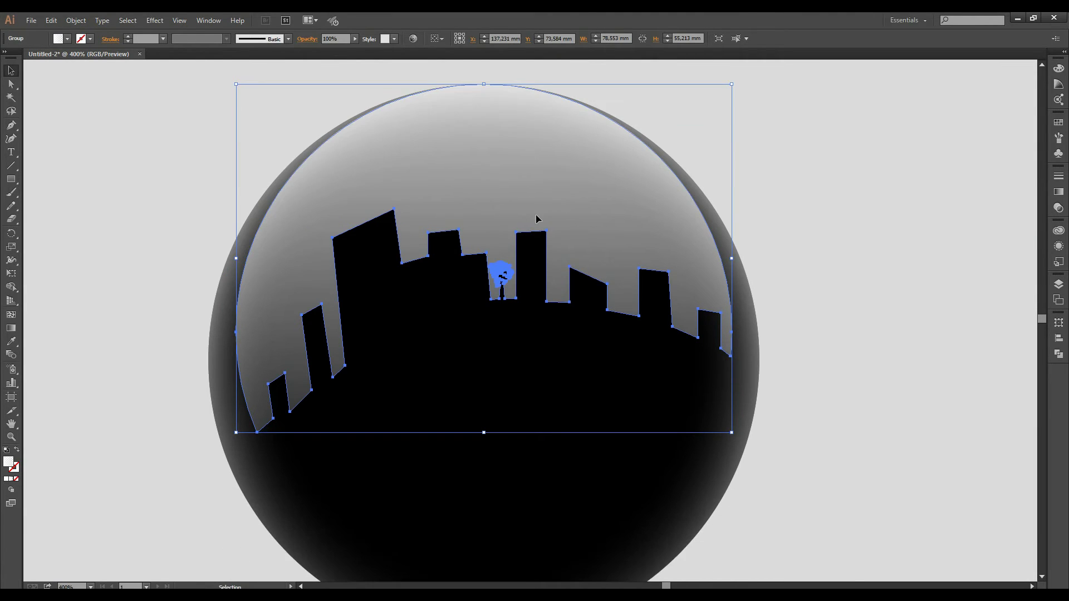
{"action": "mouse_move", "coordinate": [555, 234]}
{"action": "left_mouse_down"}
{"action": "mouse_move", "coordinate": [557, 277]}
{"action": "mouse_move", "coordinate": [549, 251]}
{"action": "left_mouse_up"}
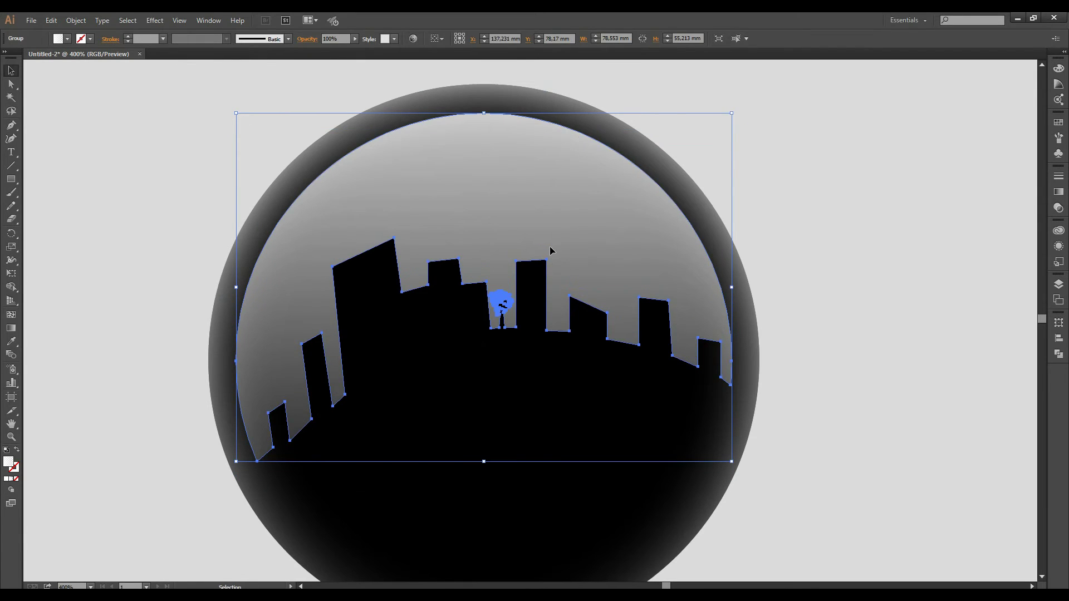
{"action": "scroll", "coordinate": [550, 251], "scroll_direction": "down", "scroll_amount": 2}
Zoom out to the whole artboard with nothing selected to preview the badge.
{"action": "key", "text": "ctrl+minus"}
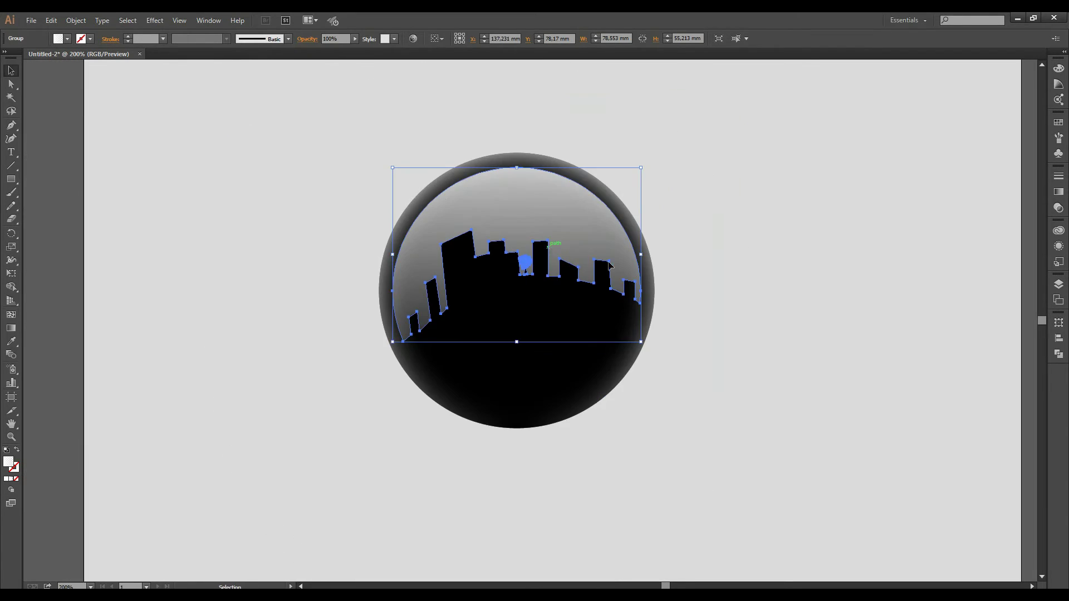
{"action": "key", "text": "ctrl+minus"}
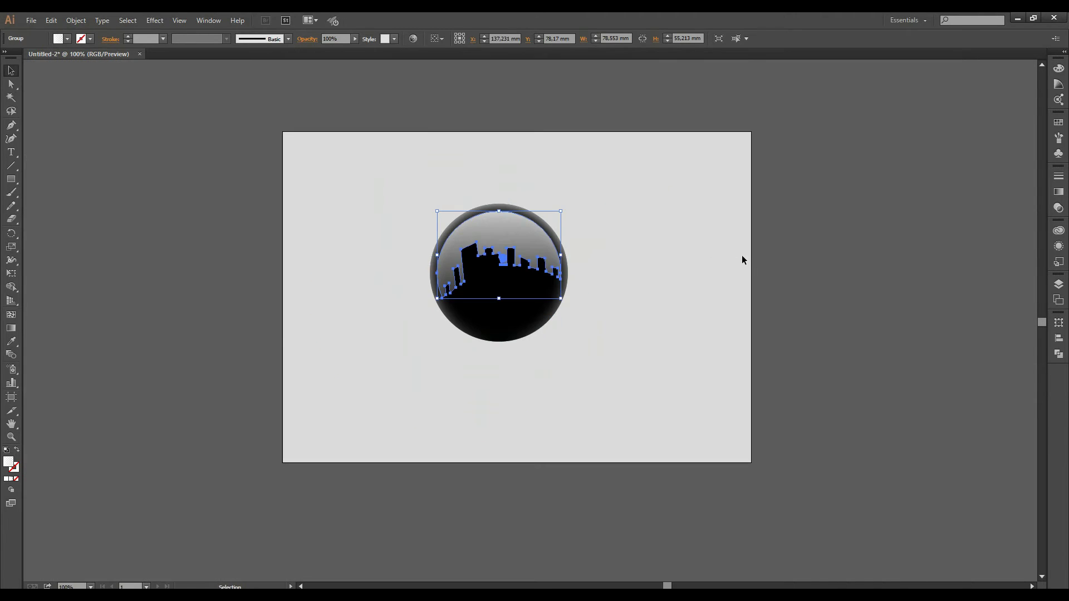
{"action": "left_click", "coordinate": [788, 257]}
{"action": "scroll", "coordinate": [389, 287], "scroll_direction": "up", "scroll_amount": 2}
{"action": "scroll", "coordinate": [286, 301], "scroll_direction": "up", "scroll_amount": 1}
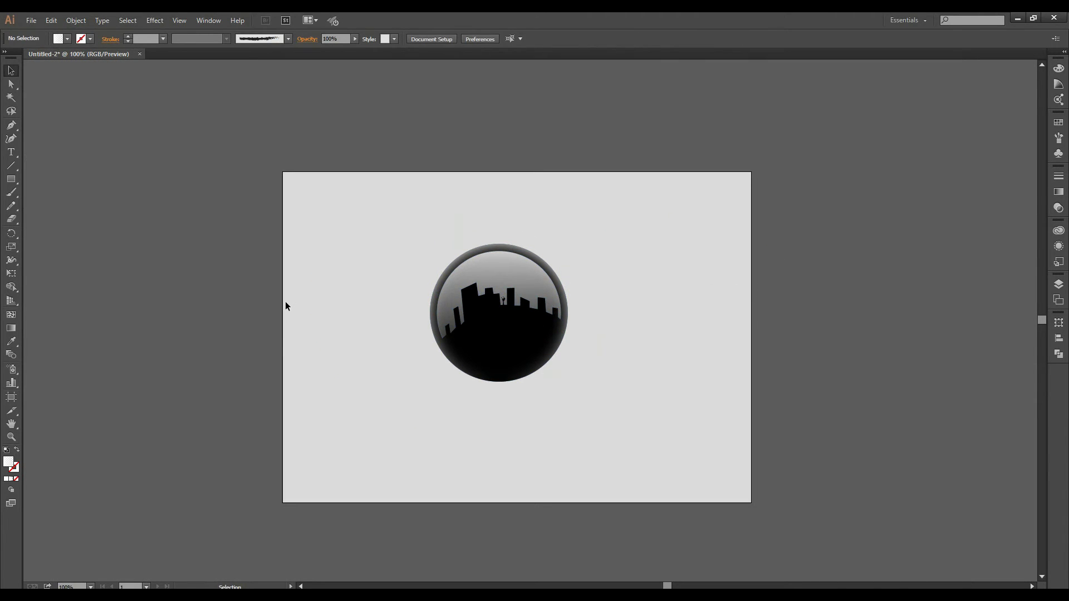
{"action": "scroll", "coordinate": [285, 306], "scroll_direction": "up", "scroll_amount": 1}
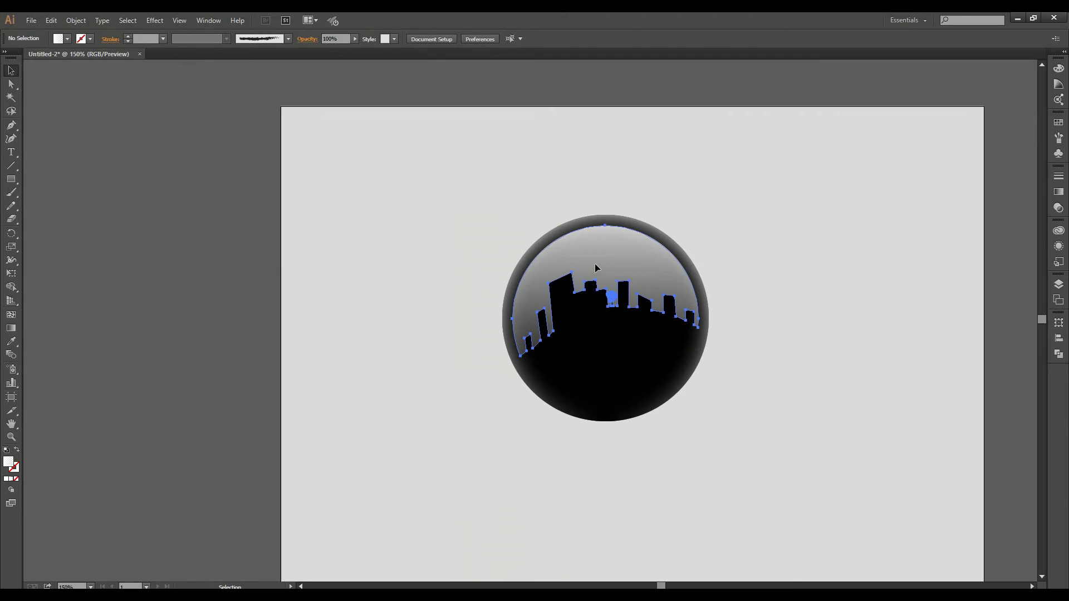
Reselect the skyline and redraw its gradient from the sphere's top downward.
{"action": "left_click", "coordinate": [613, 301]}
{"action": "scroll", "coordinate": [635, 279], "scroll_direction": "up", "scroll_amount": 1}
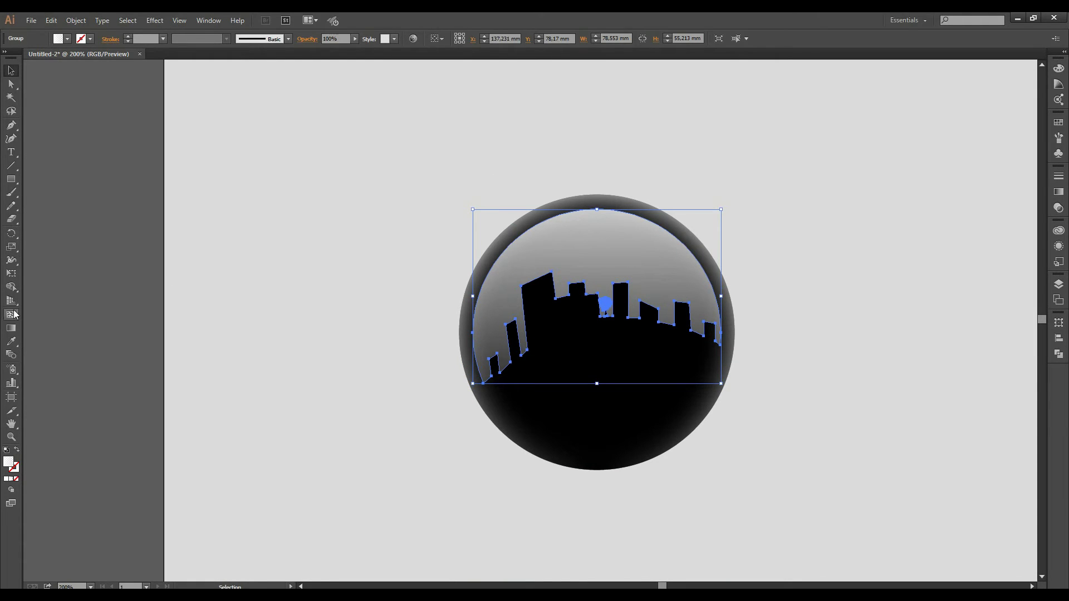
{"action": "left_click", "coordinate": [11, 328]}
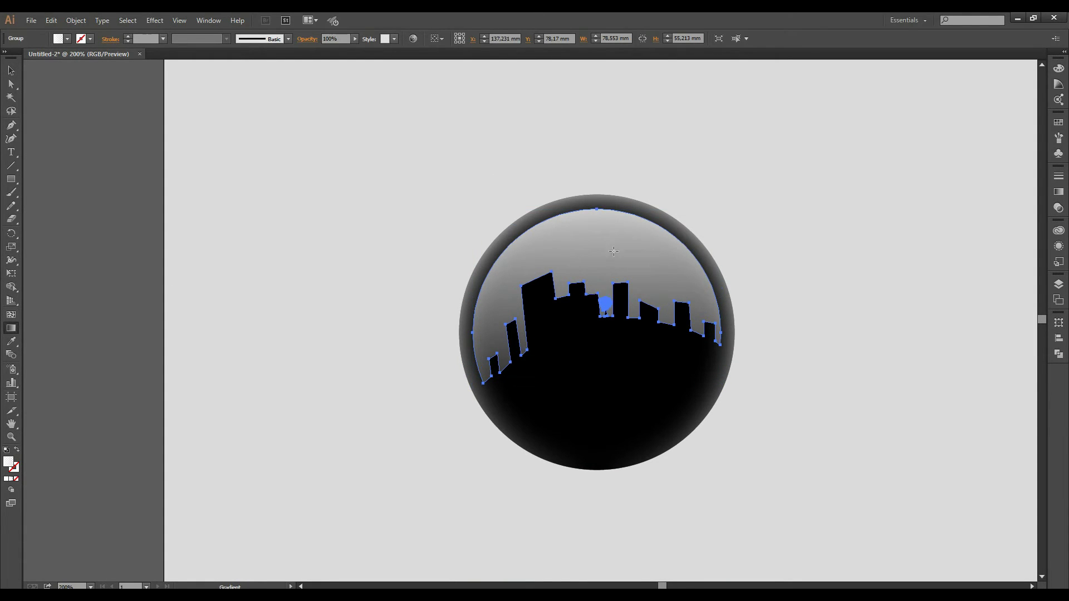
{"action": "left_click_drag", "start_coordinate": [590, 189], "coordinate": [594, 366]}
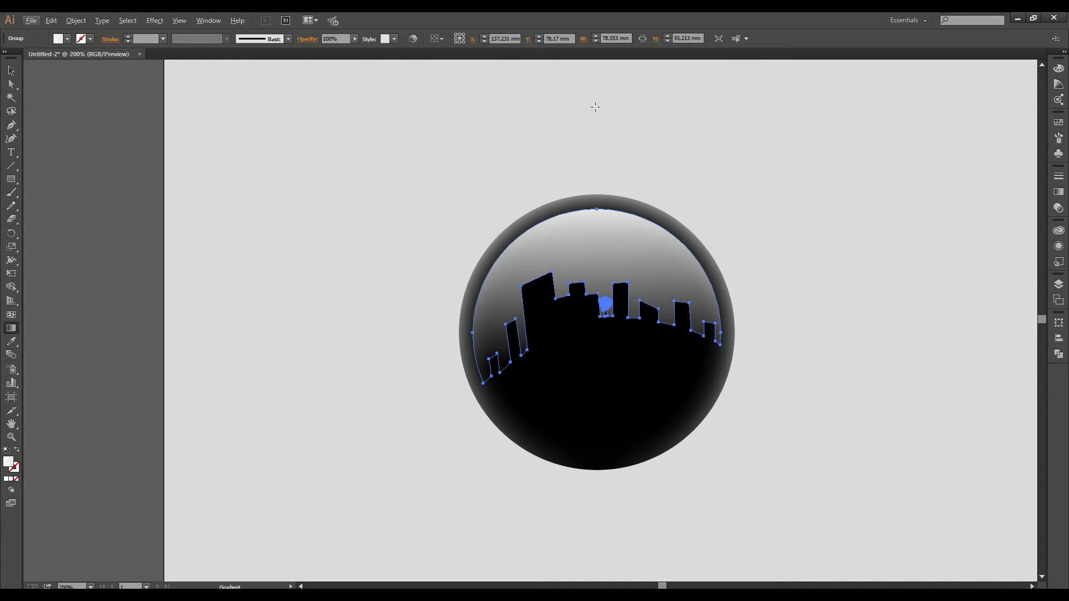
Lower the skyline group's opacity to 53% in the Control panel, then deselect it.
{"action": "key", "text": "v"}
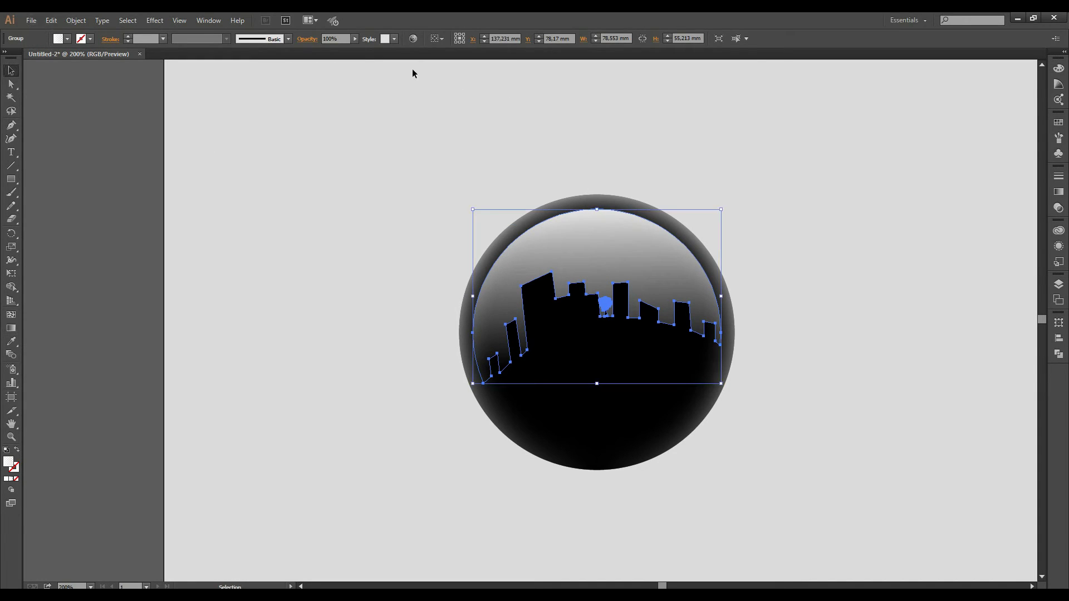
{"action": "left_click", "coordinate": [353, 39]}
{"action": "left_click_drag", "start_coordinate": [339, 49], "coordinate": [333, 49]}
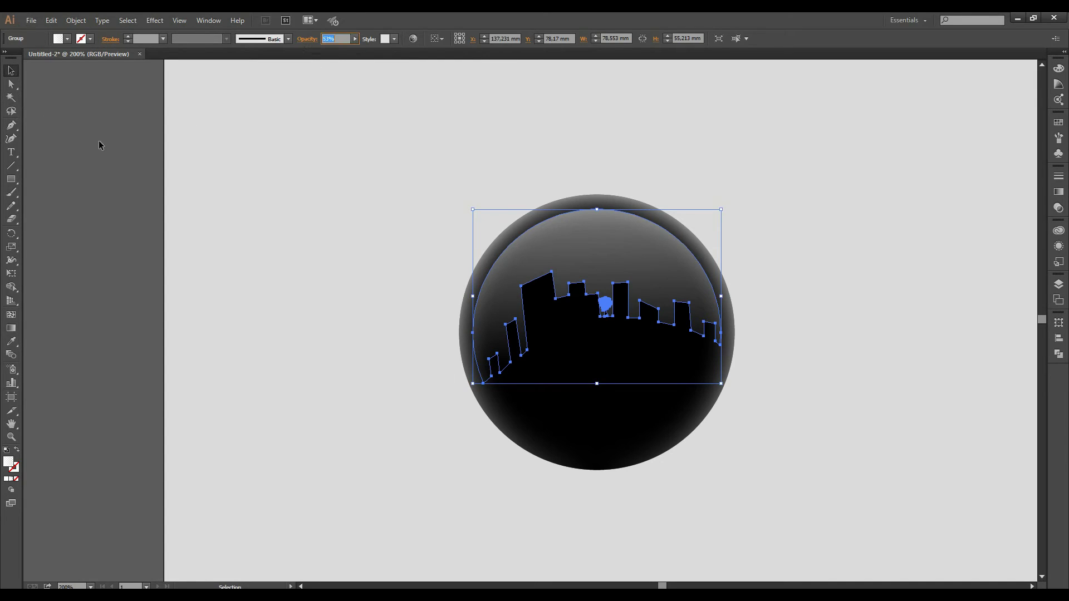
{"action": "left_click", "coordinate": [103, 157]}
Draw a gradient circle beside the artboard and a larger concentric circle around it.
{"action": "key", "text": "ctrl+minus"}
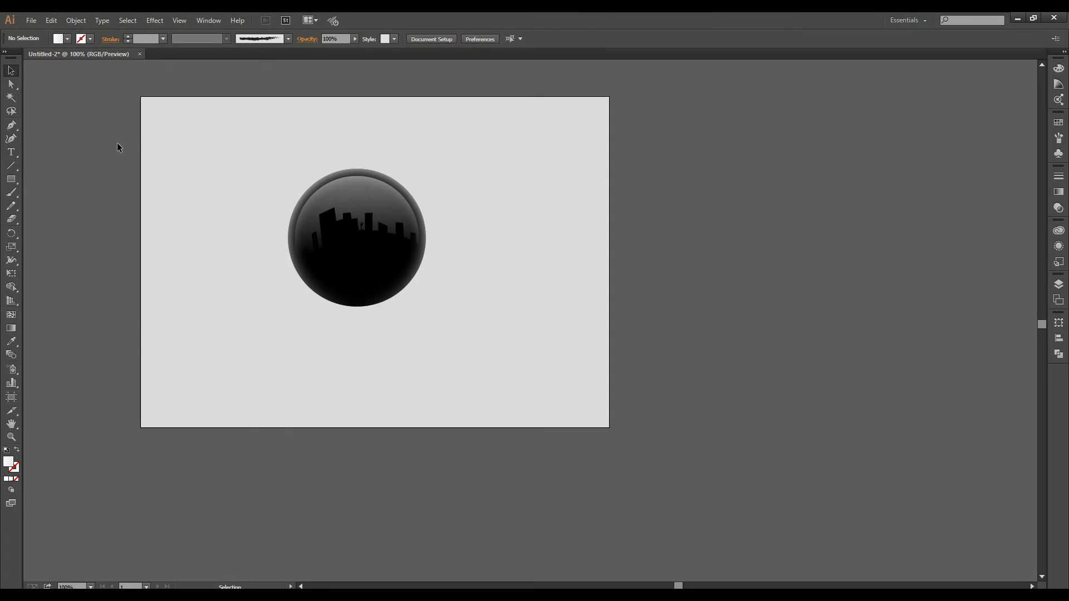
{"action": "left_click", "coordinate": [10, 178]}
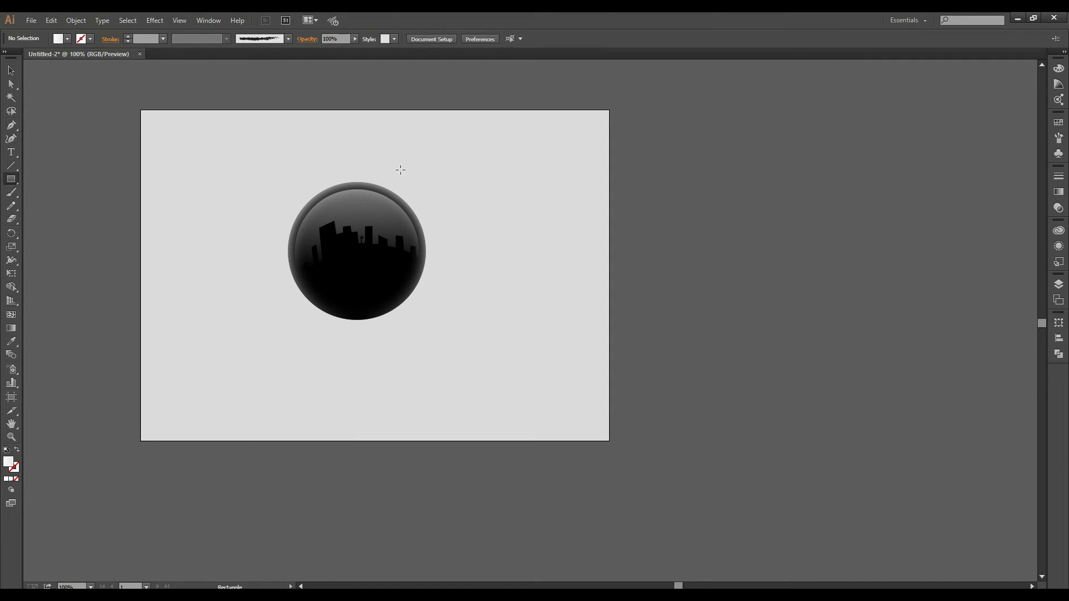
{"action": "left_click_drag", "start_coordinate": [15, 179], "coordinate": [55, 208]}
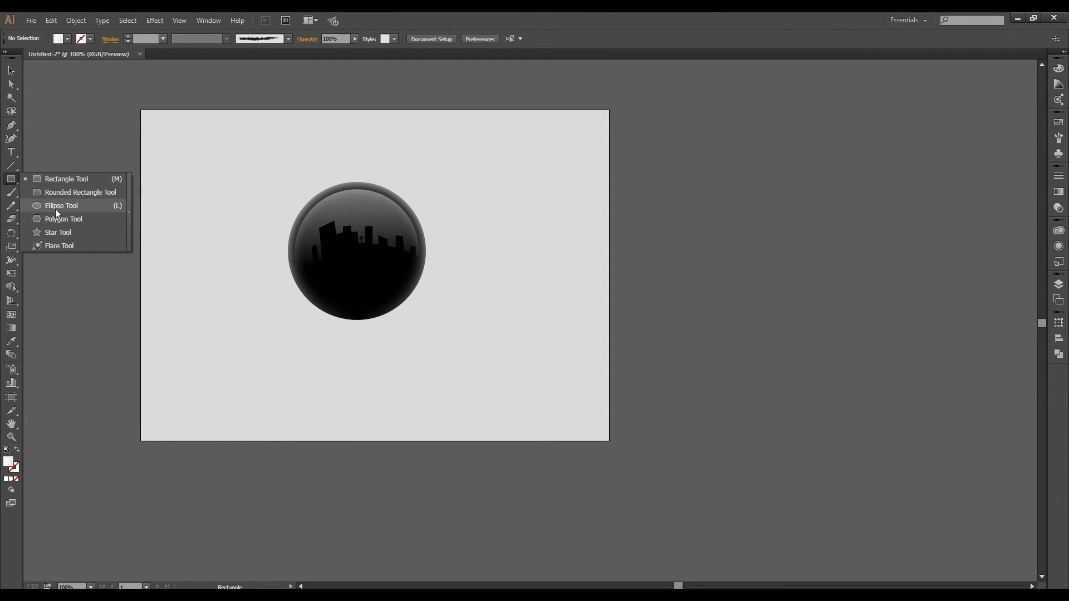
{"action": "left_click_drag", "start_coordinate": [733, 239], "coordinate": [803, 308]}
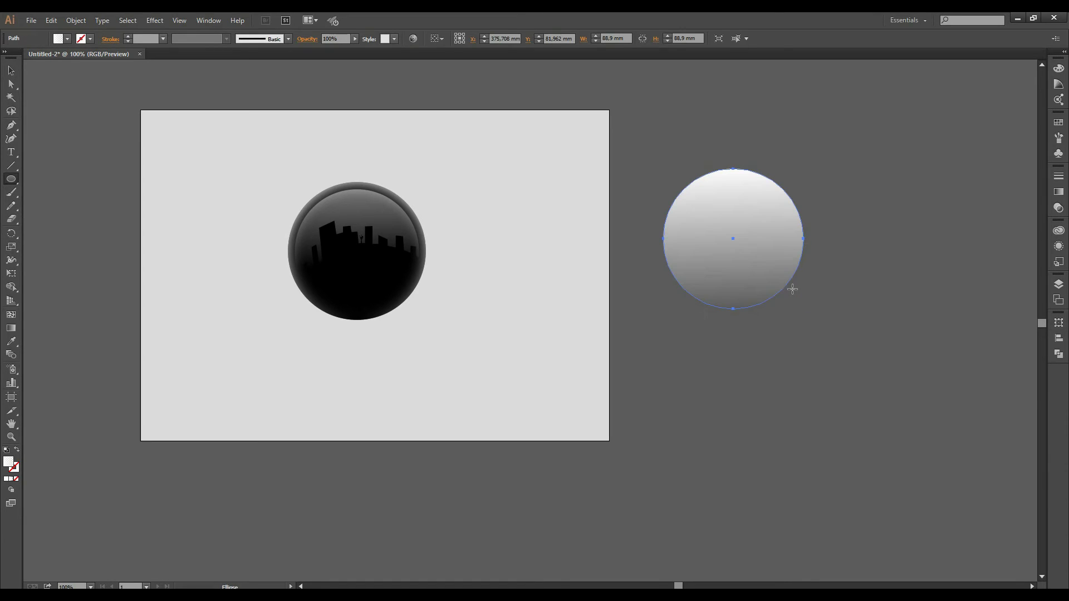
{"action": "left_click_drag", "start_coordinate": [733, 239], "coordinate": [784, 294]}
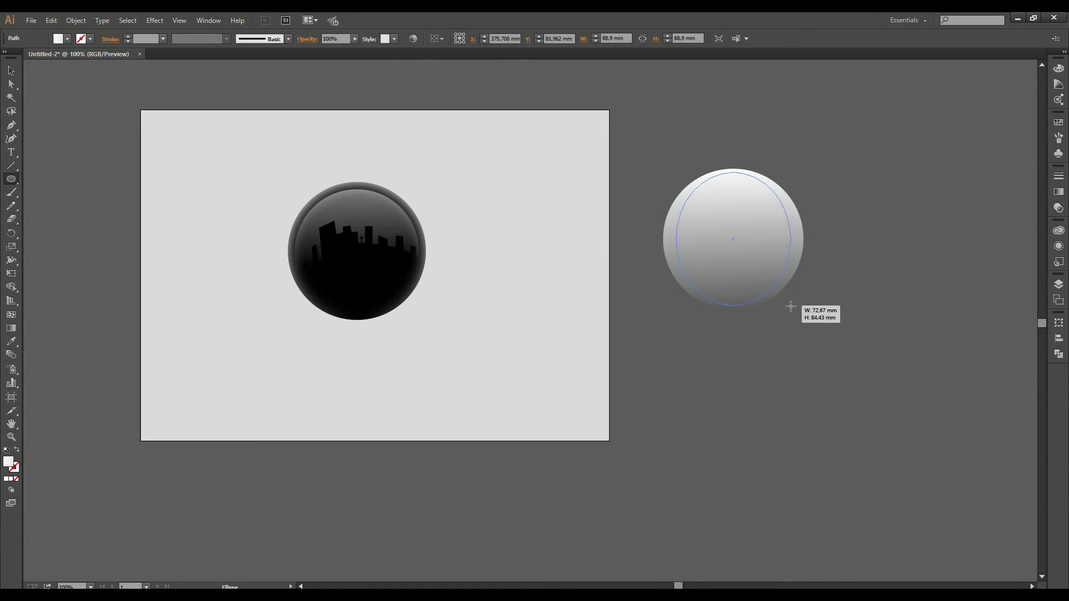
{"action": "mouse_move", "coordinate": [784, 294]}
{"action": "left_mouse_down"}
{"action": "mouse_move", "coordinate": [828, 354]}
{"action": "mouse_move", "coordinate": [813, 334]}
{"action": "left_mouse_up"}
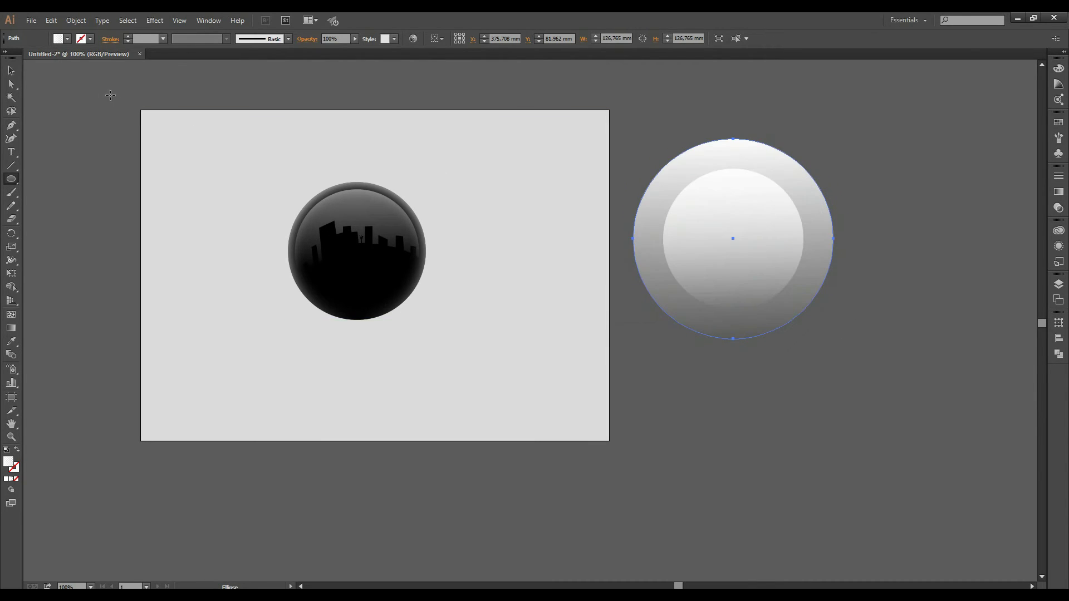
{"action": "left_click", "coordinate": [8, 72]}
Shift the larger circle 30.69 mm left and apply Pathfinder Minus Front to leave a crescent.
{"action": "left_click_drag", "start_coordinate": [788, 207], "coordinate": [753, 216]}
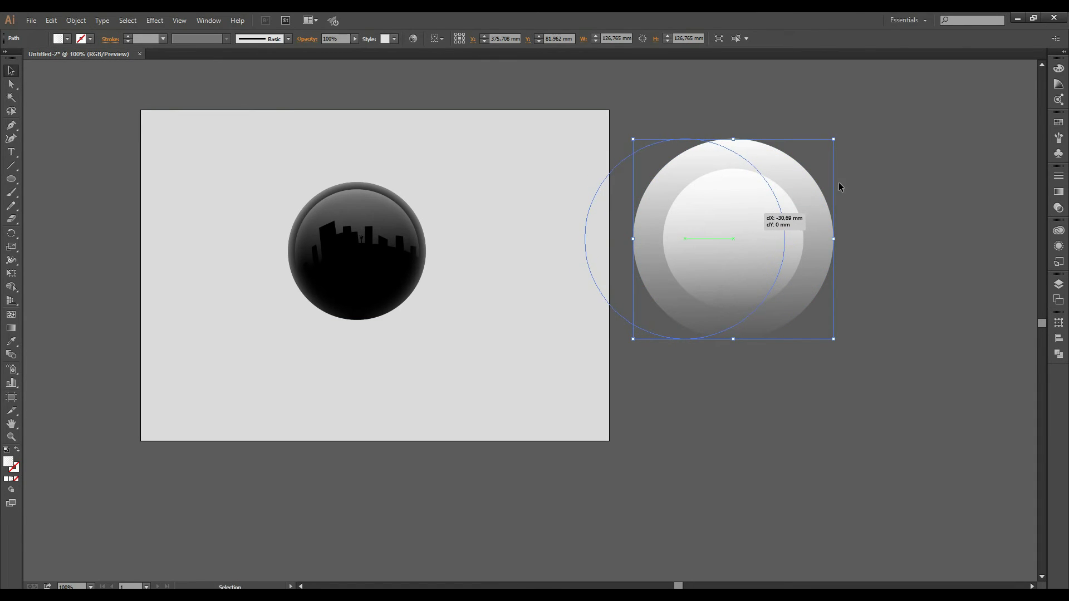
{"action": "left_click_drag", "start_coordinate": [841, 186], "coordinate": [841, 187]}
{"action": "left_click", "coordinate": [737, 247], "text": "shift"}
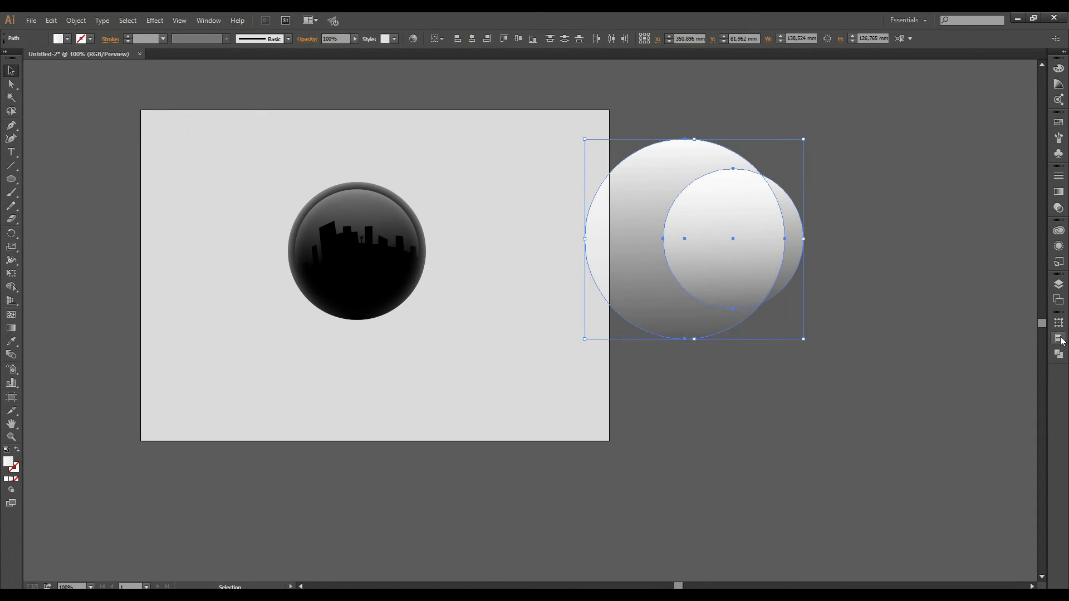
{"action": "left_click", "coordinate": [1058, 354]}
{"action": "left_click", "coordinate": [956, 341]}
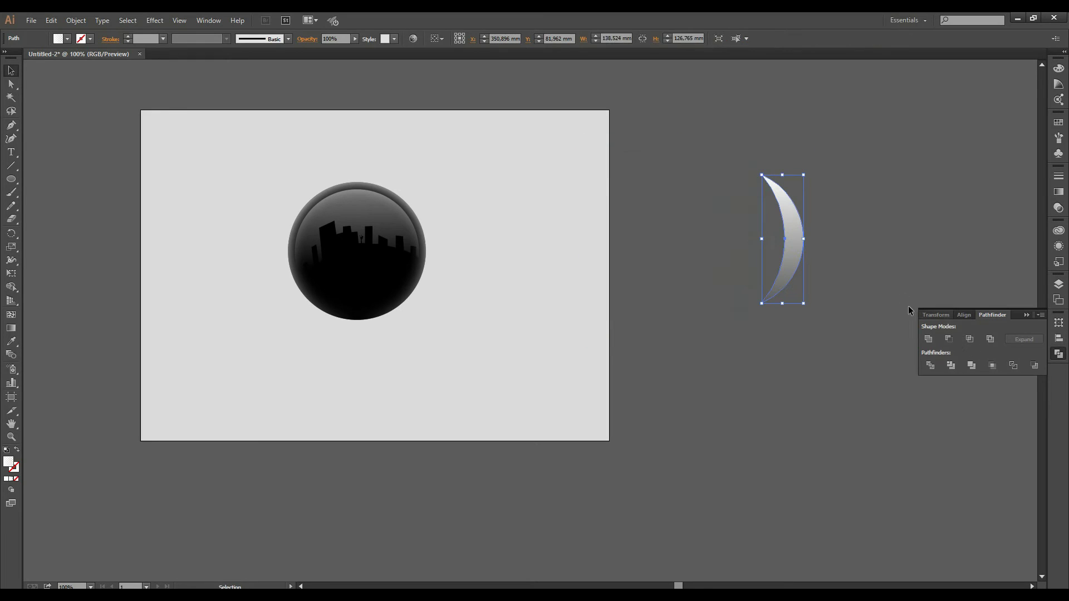
{"action": "left_click", "coordinate": [852, 207]}
Start an angular E-shaped cutting path with the Pen tool across the crescent's top.
{"action": "scroll", "coordinate": [856, 205], "scroll_direction": "up", "scroll_amount": 3}
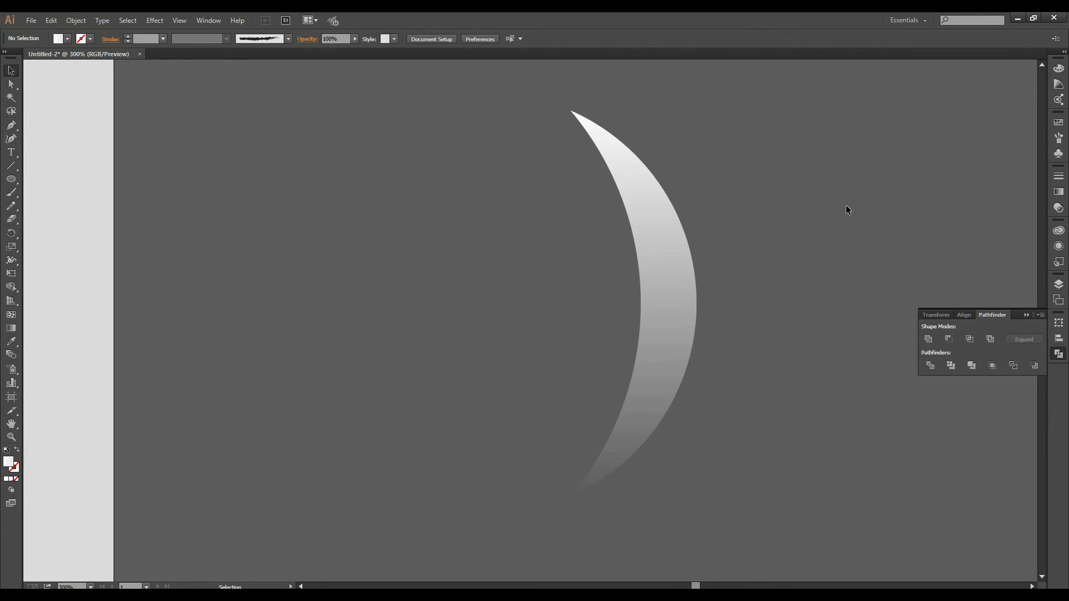
{"action": "left_click", "coordinate": [11, 179]}
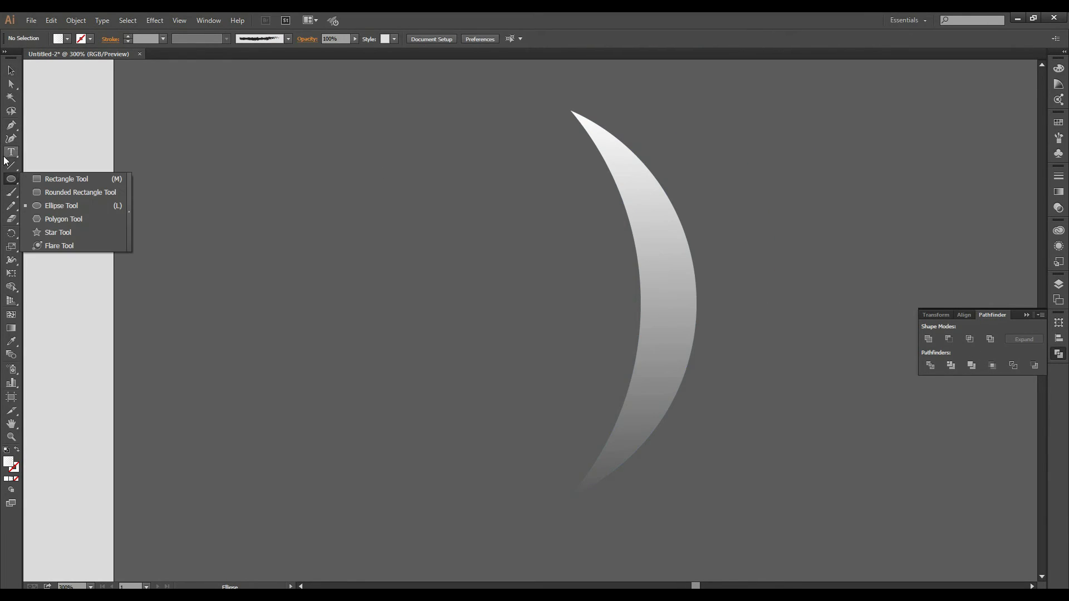
{"action": "left_click", "coordinate": [11, 127]}
{"action": "left_click", "coordinate": [450, 92]}
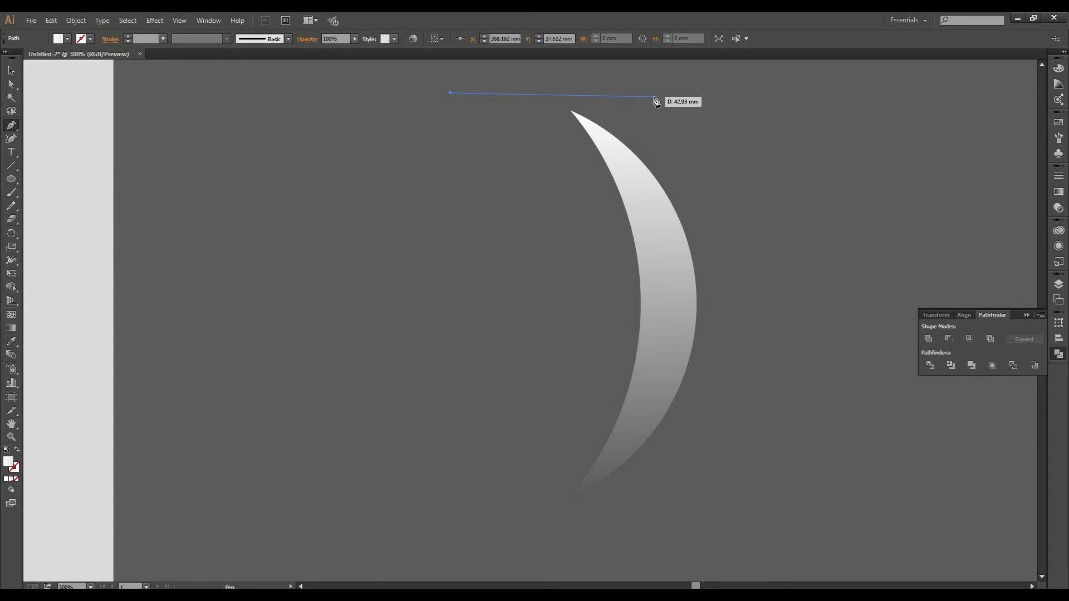
{"action": "left_click", "coordinate": [651, 89]}
{"action": "left_click", "coordinate": [670, 157]}
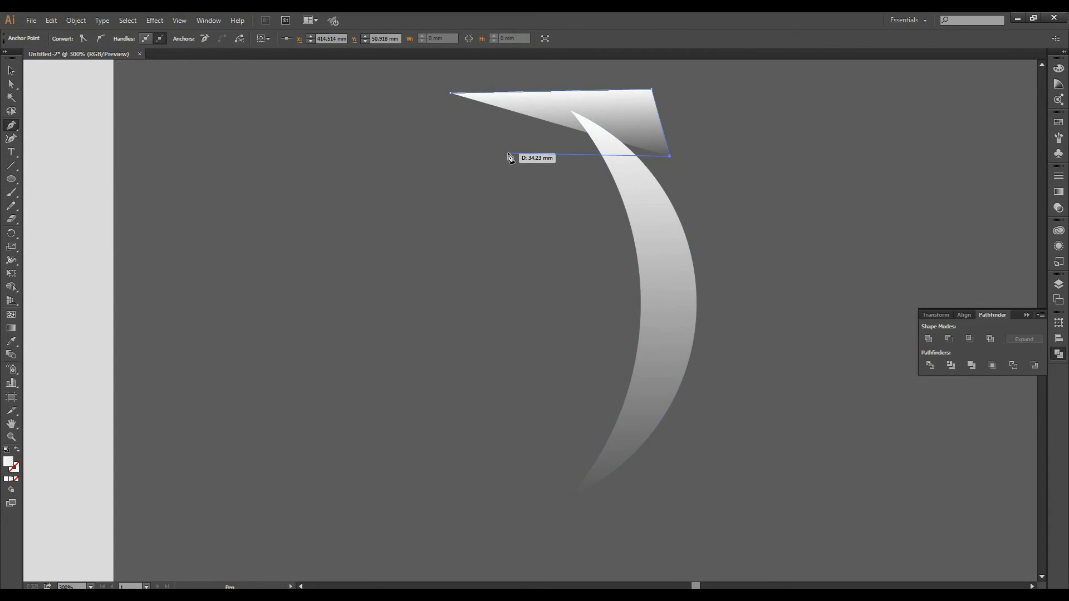
{"action": "left_click", "coordinate": [501, 153]}
{"action": "left_click", "coordinate": [526, 268]}
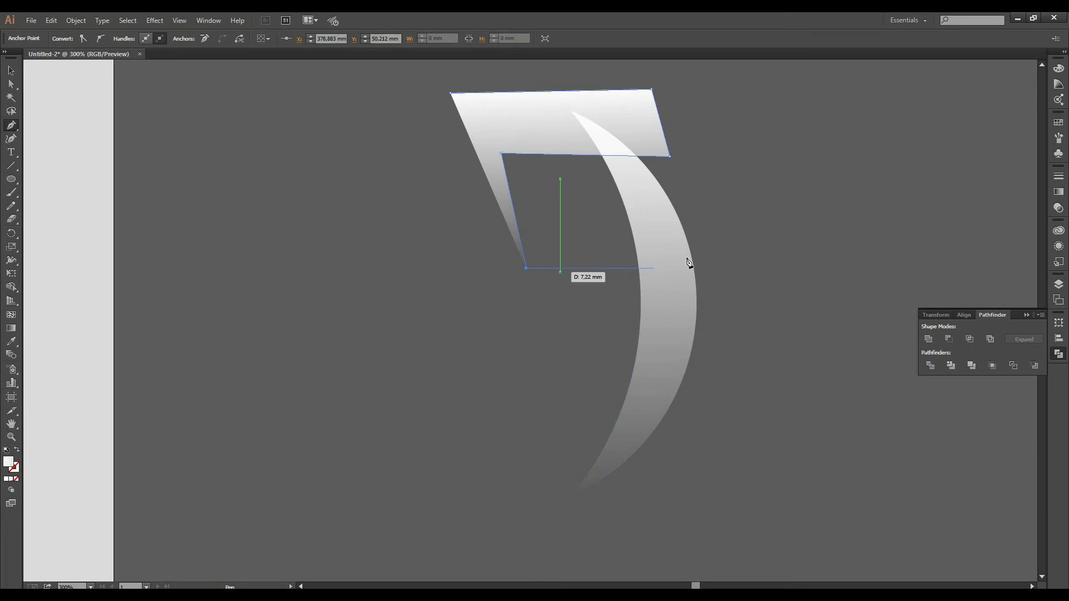
Add the E's middle and bottom bars and close the path at its start point.
{"action": "left_click", "coordinate": [734, 255]}
{"action": "left_click", "coordinate": [727, 274]}
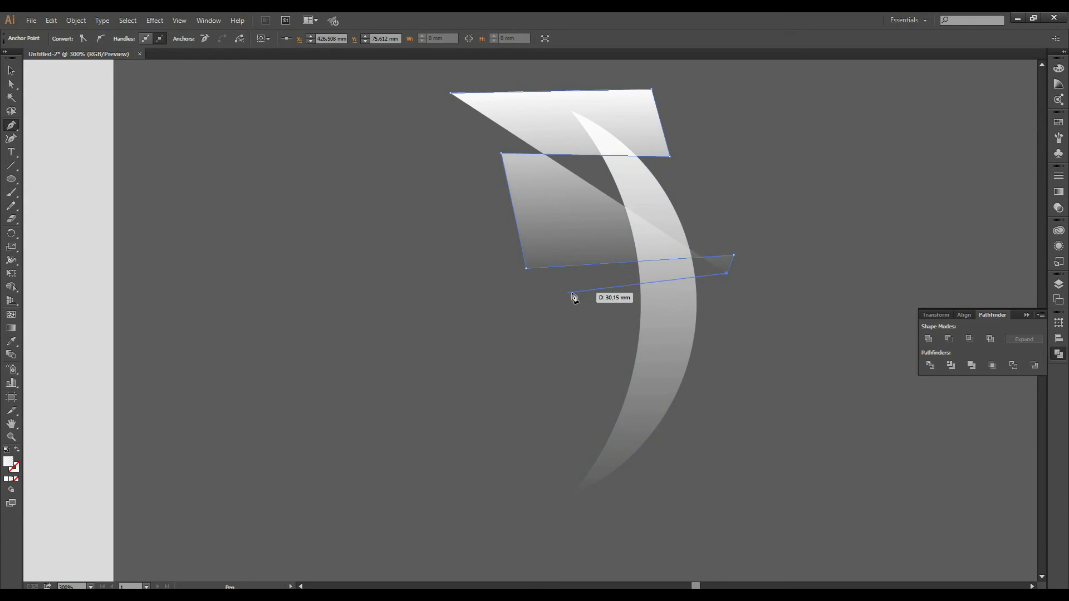
{"action": "left_click", "coordinate": [531, 297]}
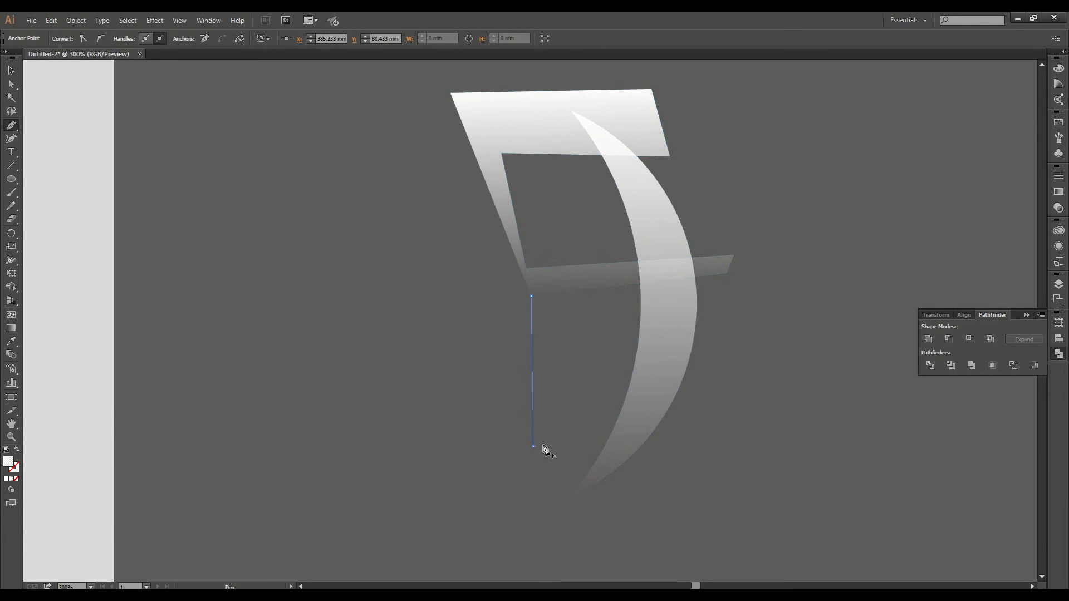
{"action": "left_click", "coordinate": [533, 446]}
{"action": "left_click", "coordinate": [723, 418]}
{"action": "left_click", "coordinate": [682, 524]}
{"action": "left_click", "coordinate": [388, 491]}
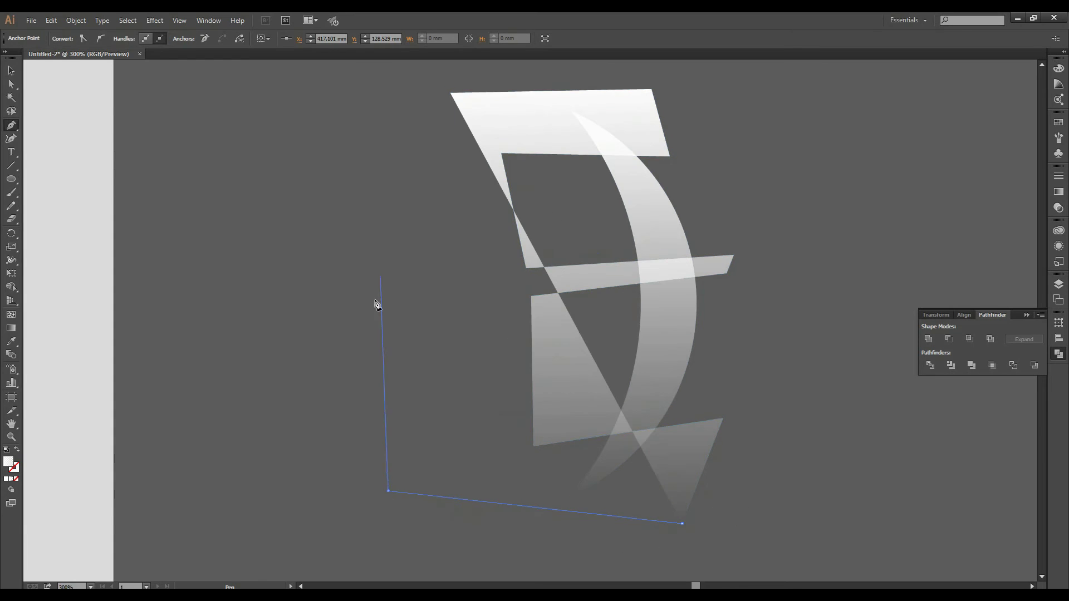
{"action": "left_click", "coordinate": [450, 93]}
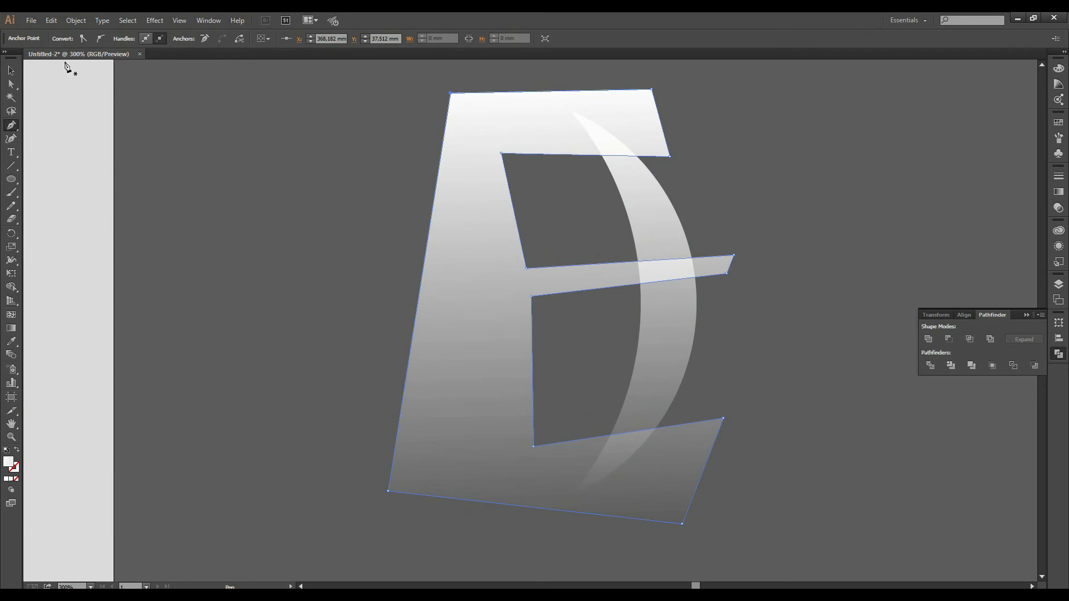
Split the crescent with the Shape Builder where the E path crosses it, then reselect the E path.
{"action": "left_click", "coordinate": [11, 70]}
{"action": "left_click", "coordinate": [557, 122]}
{"action": "left_click", "coordinate": [646, 186], "text": "shift"}
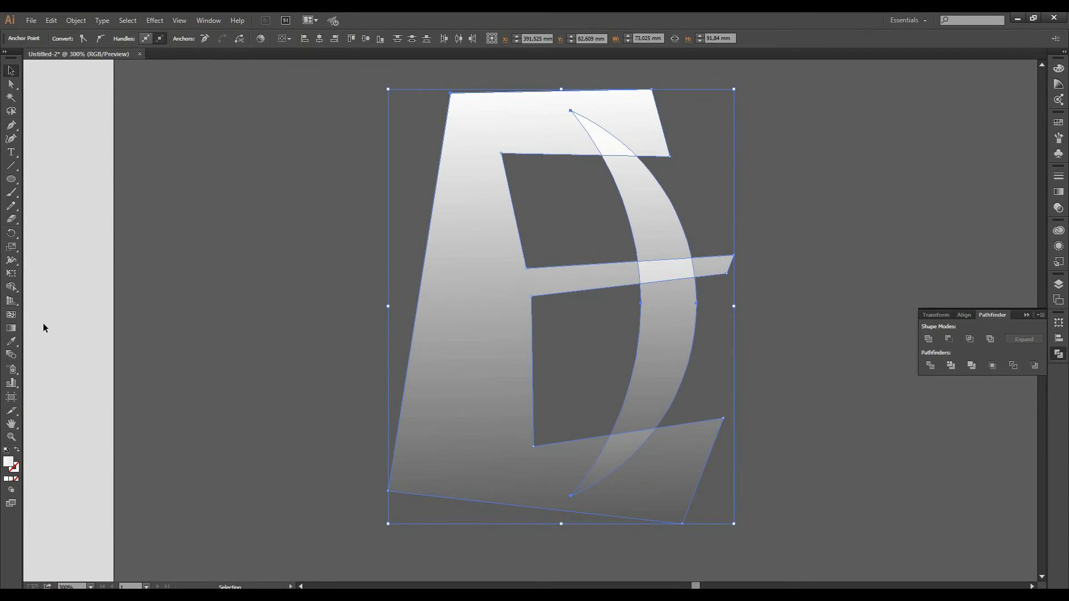
{"action": "left_click", "coordinate": [11, 287]}
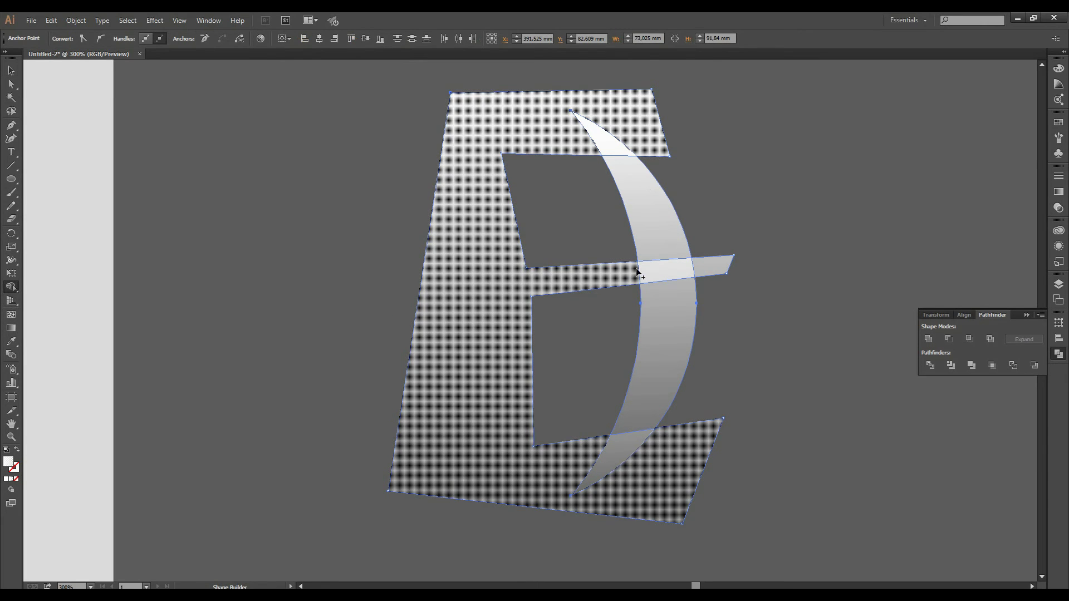
{"action": "left_click", "coordinate": [661, 228]}
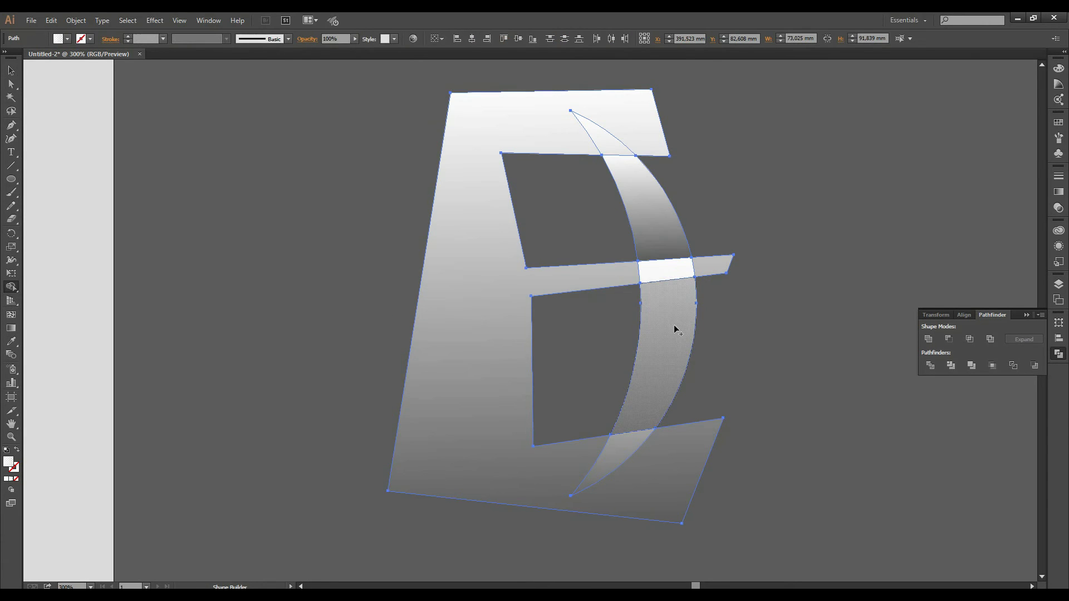
{"action": "left_click", "coordinate": [10, 72]}
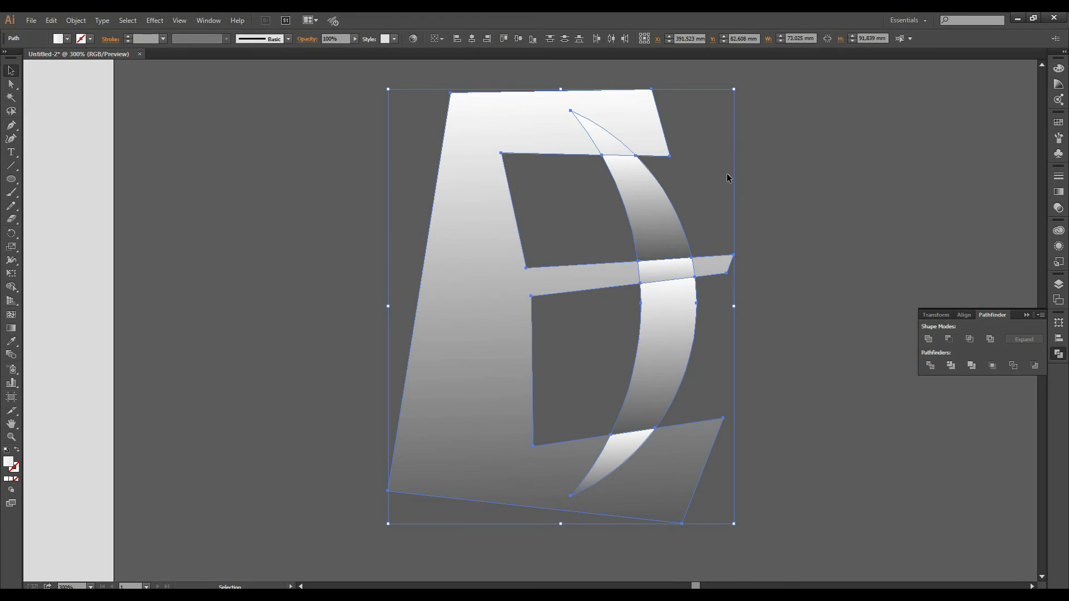
{"action": "left_click", "coordinate": [676, 131]}
{"action": "left_click_drag", "start_coordinate": [662, 100], "coordinate": [497, 139]}
Delete the E cutting path, the middle crescent sliver and the bottom tip.
{"action": "key", "text": "Delete"}
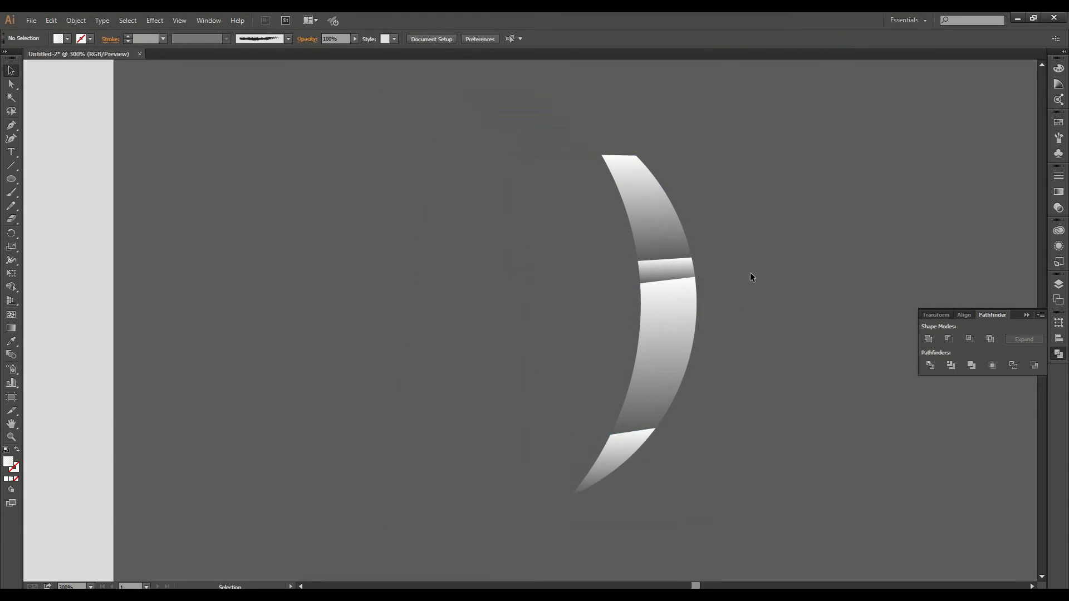
{"action": "left_click", "coordinate": [679, 273]}
{"action": "key", "text": "Delete"}
{"action": "left_click", "coordinate": [615, 460]}
{"action": "key", "text": "Delete"}
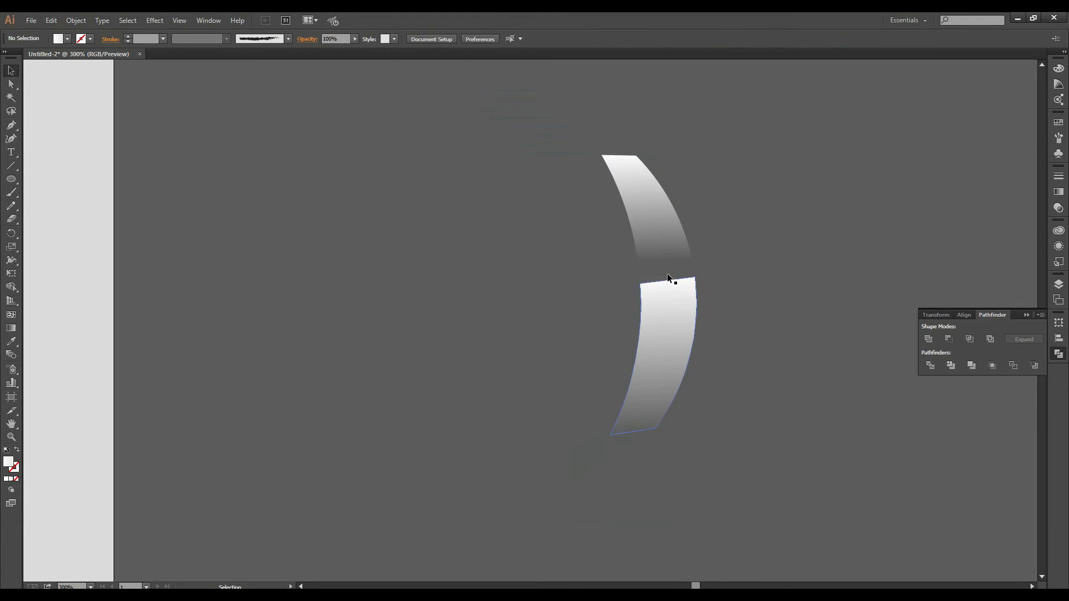
Combine the two remaining crescent pieces into one compound path.
{"action": "left_click_drag", "start_coordinate": [736, 198], "coordinate": [602, 396]}
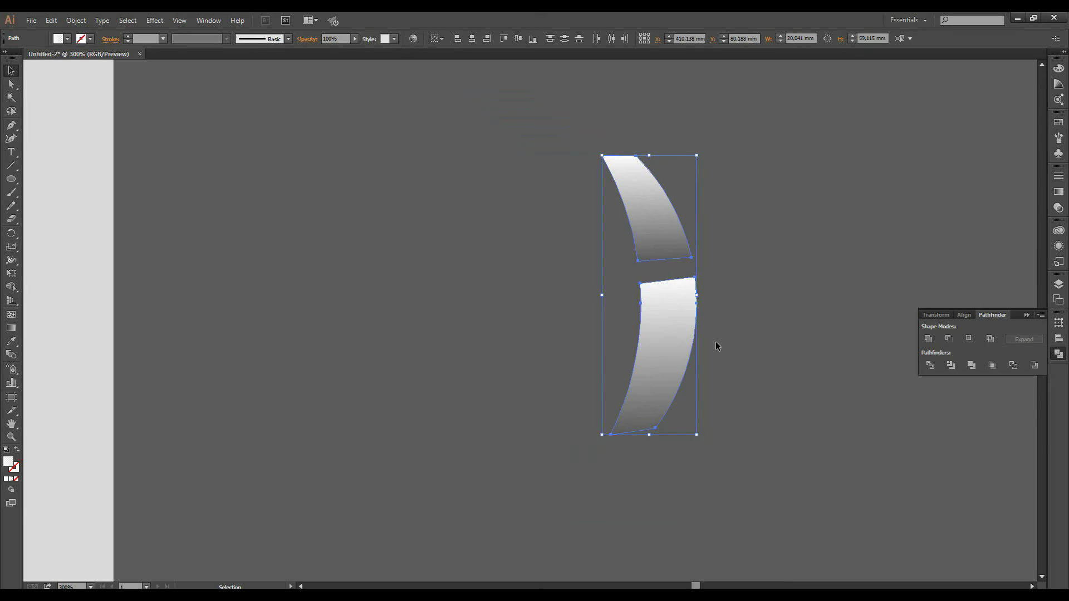
{"action": "right_click", "coordinate": [674, 330]}
{"action": "left_click", "coordinate": [726, 435]}
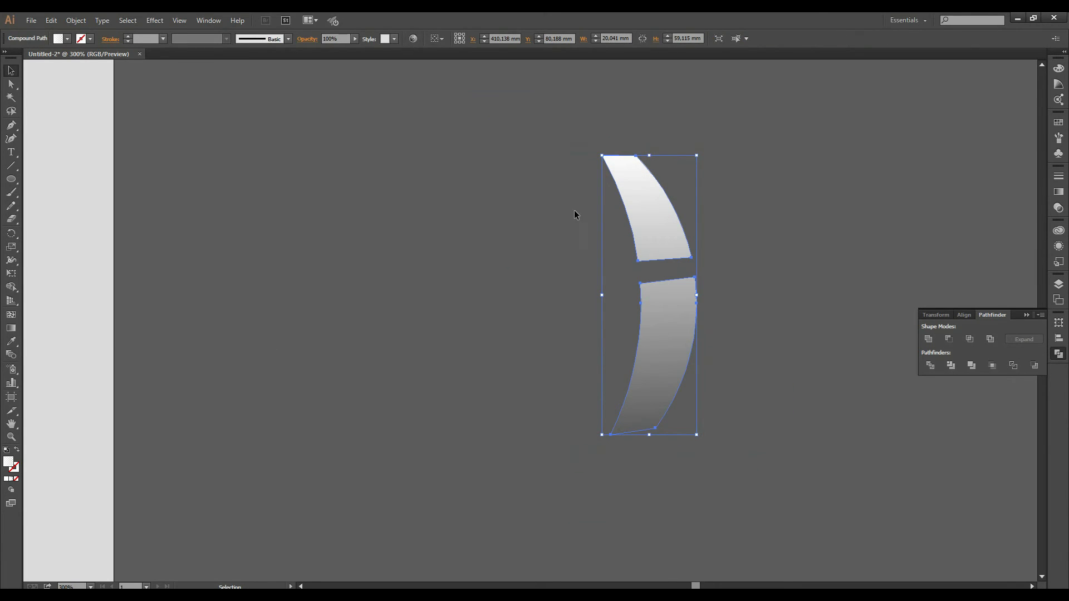
{"action": "key", "text": "ctrl+minus"}
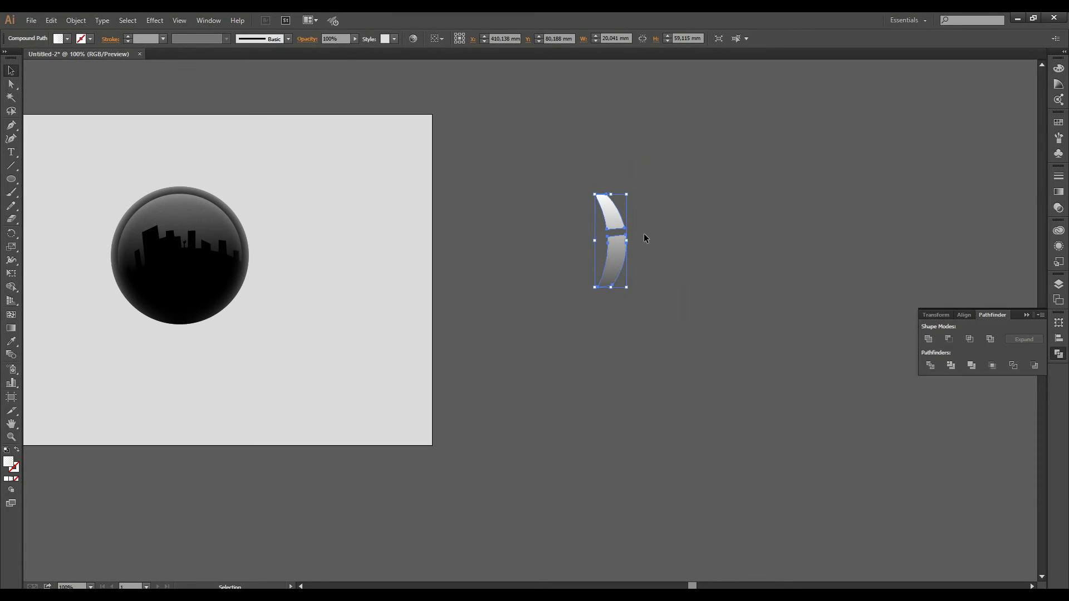
Move the arc onto the sphere's upper-right rim, rotated and scaled to about 20.8 × 37 mm.
{"action": "left_click_drag", "start_coordinate": [621, 247], "coordinate": [206, 235]}
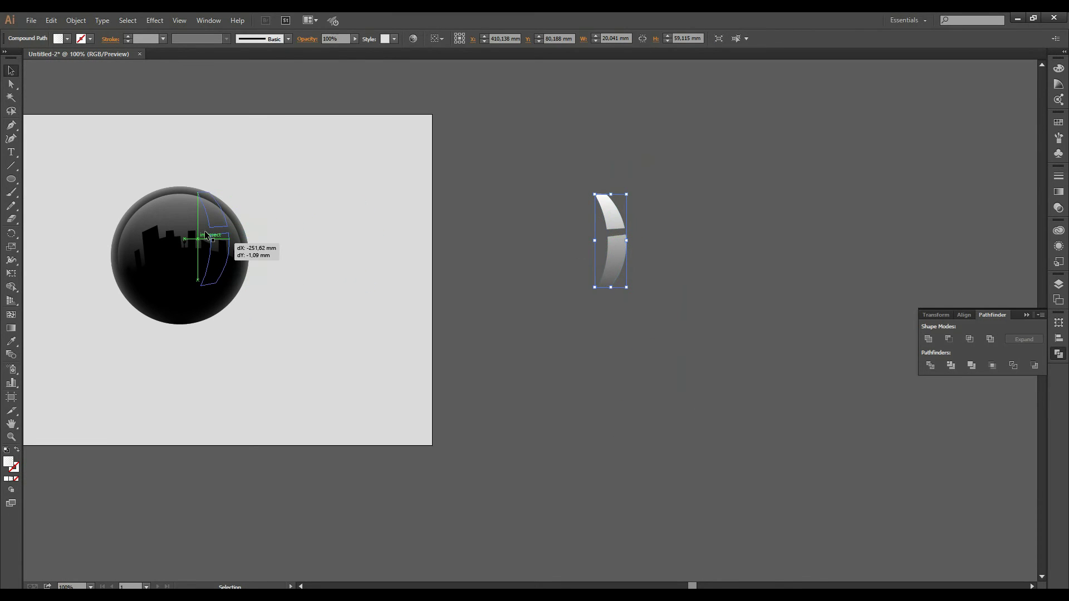
{"action": "scroll", "coordinate": [206, 235], "scroll_direction": "up", "scroll_amount": 1}
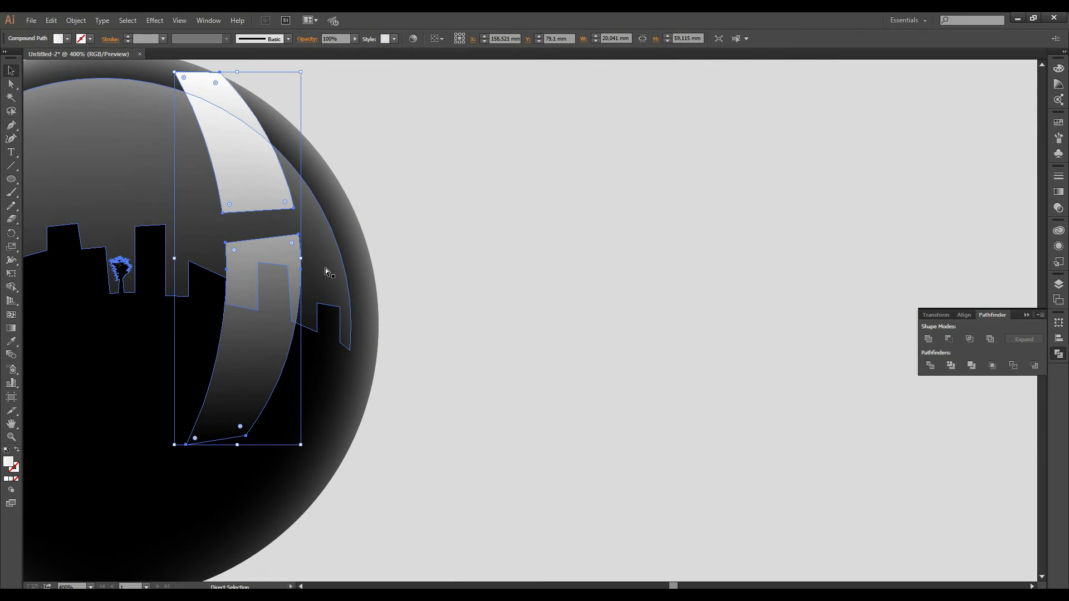
{"action": "scroll", "coordinate": [325, 271], "scroll_direction": "left", "scroll_amount": 3}
{"action": "scroll", "coordinate": [383, 279], "scroll_direction": "left", "scroll_amount": 2}
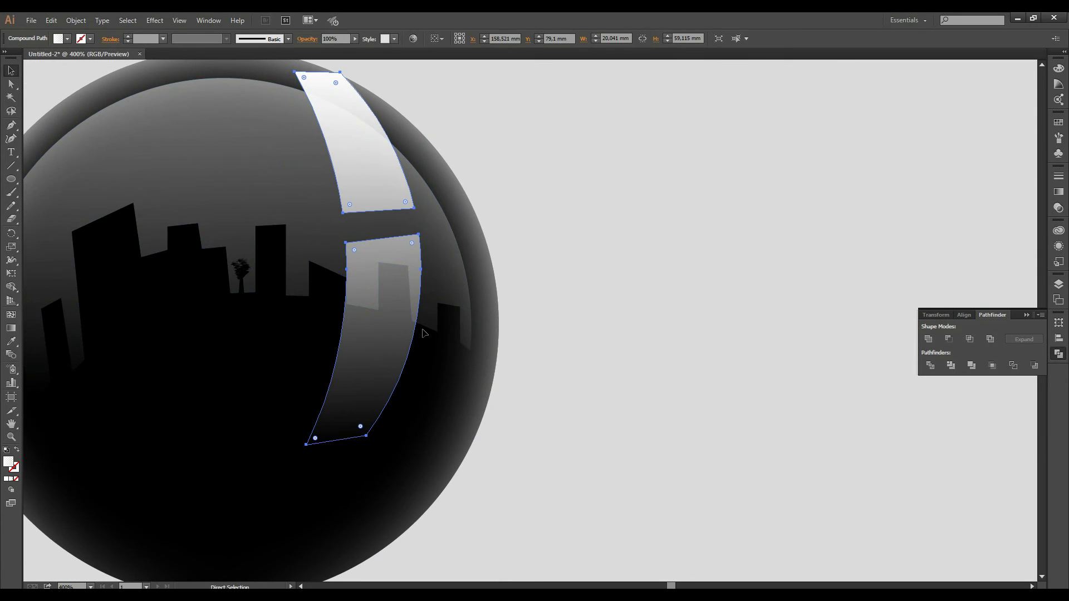
{"action": "key", "text": "v"}
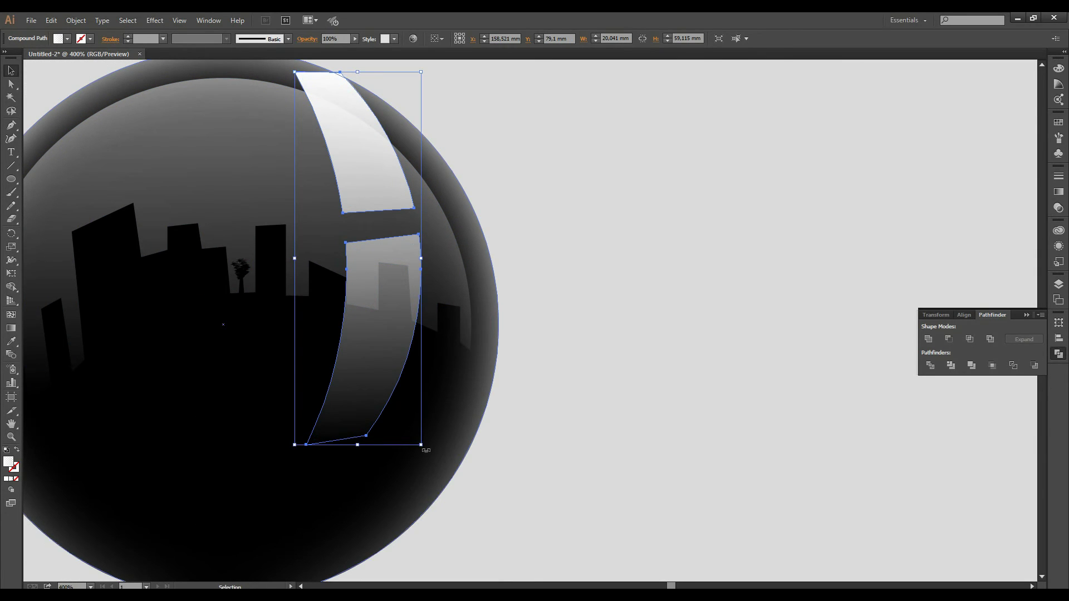
{"action": "mouse_move", "coordinate": [426, 450]}
{"action": "left_mouse_down"}
{"action": "mouse_move", "coordinate": [482, 415]}
{"action": "mouse_move", "coordinate": [445, 368]}
{"action": "mouse_move", "coordinate": [468, 328]}
{"action": "left_mouse_up"}
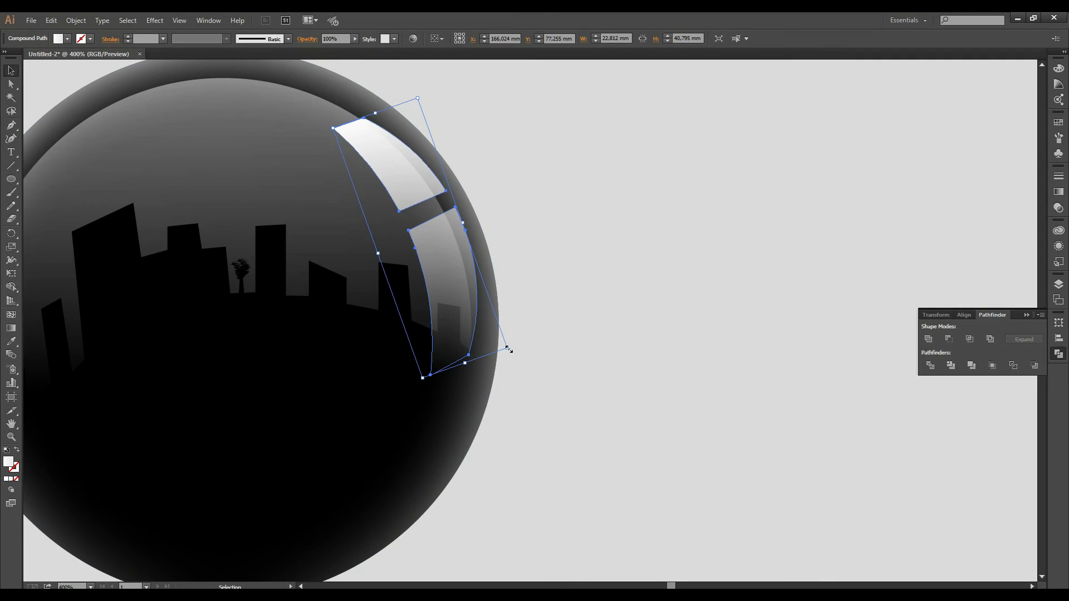
{"action": "left_click_drag", "start_coordinate": [508, 349], "coordinate": [504, 350]}
{"action": "left_click", "coordinate": [239, 266], "text": "shift"}
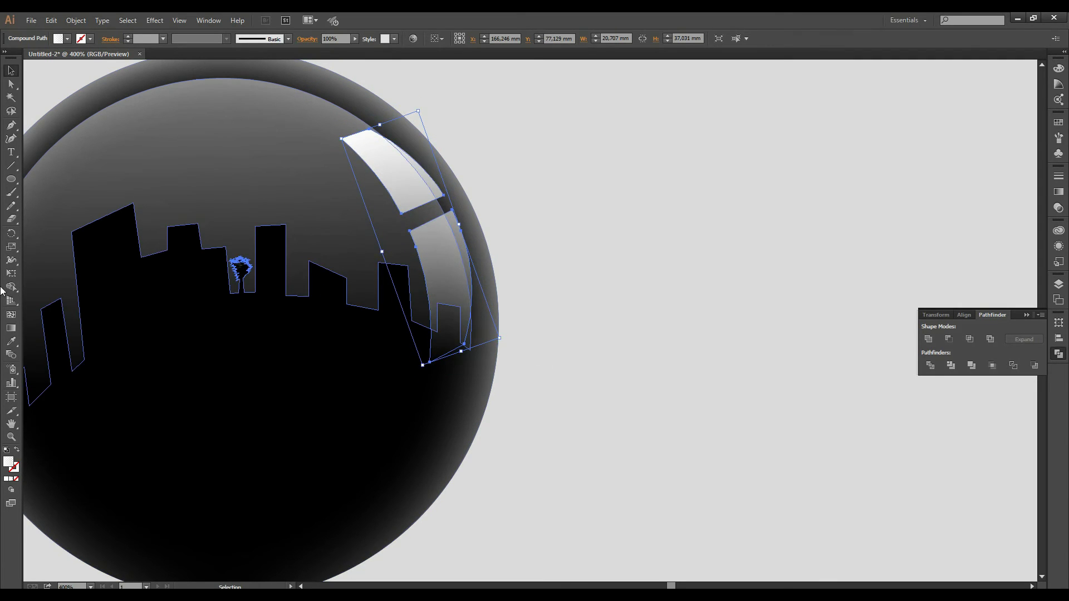
Redraw the highlight's fading white gradient with the Gradient tool.
{"action": "left_click", "coordinate": [11, 329]}
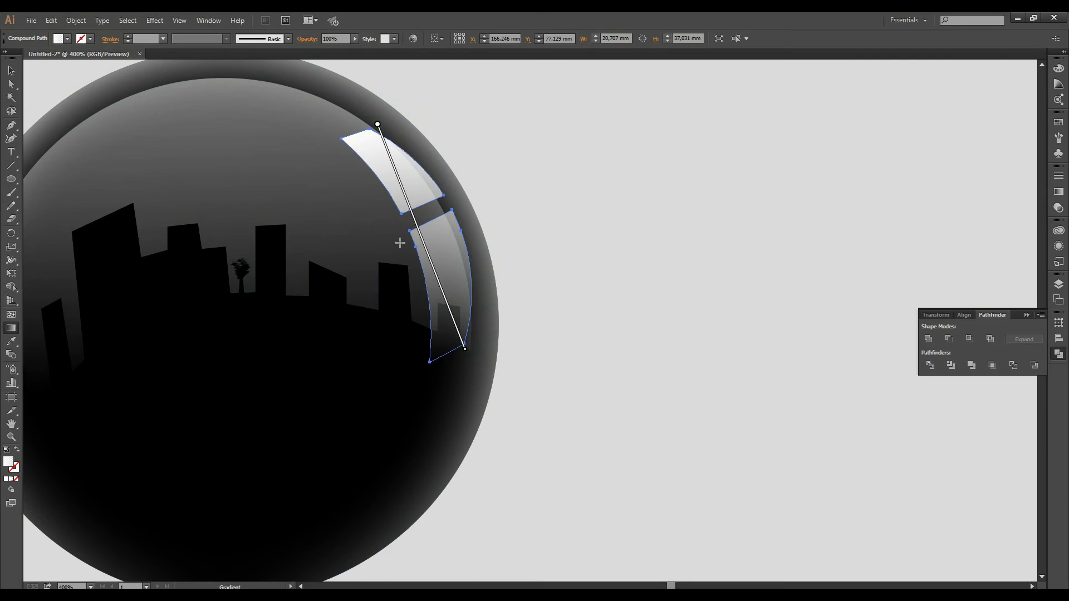
{"action": "mouse_move", "coordinate": [399, 245]}
{"action": "left_mouse_down"}
{"action": "mouse_move", "coordinate": [470, 219]}
{"action": "mouse_move", "coordinate": [394, 229]}
{"action": "left_mouse_up"}
{"action": "left_click_drag", "start_coordinate": [454, 211], "coordinate": [371, 260]}
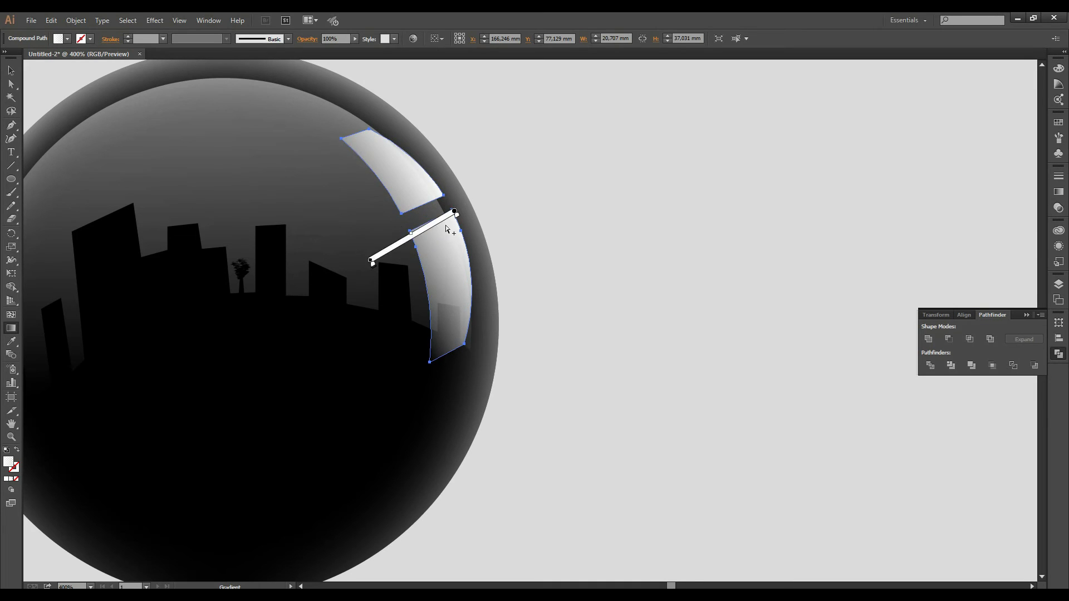
{"action": "left_click", "coordinate": [1058, 193]}
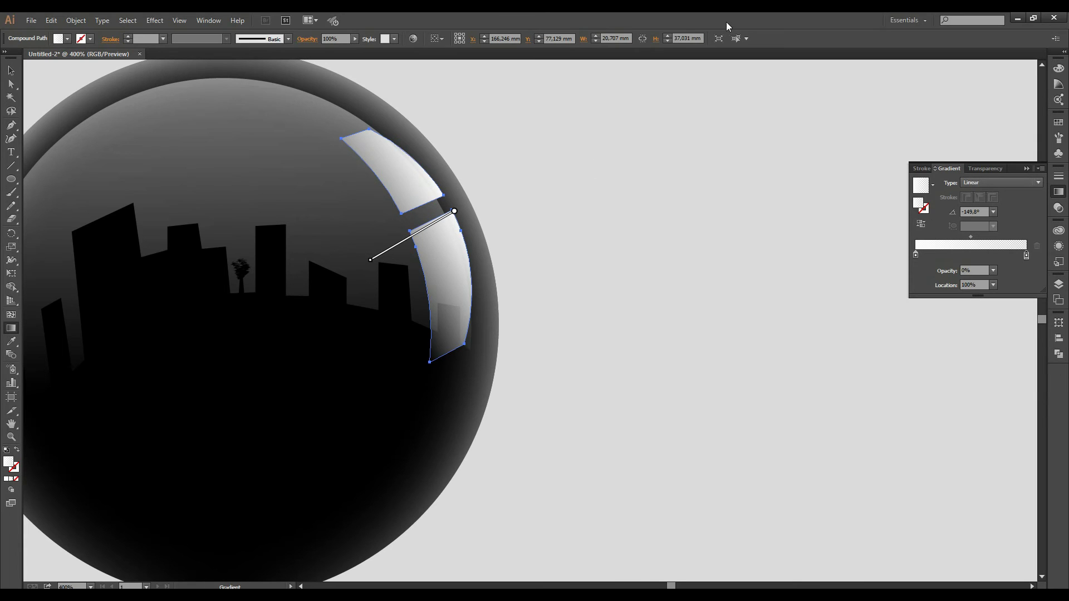
Stretch, scale and slim the highlight shapes so they hug the sphere's rim.
{"action": "left_click", "coordinate": [11, 70]}
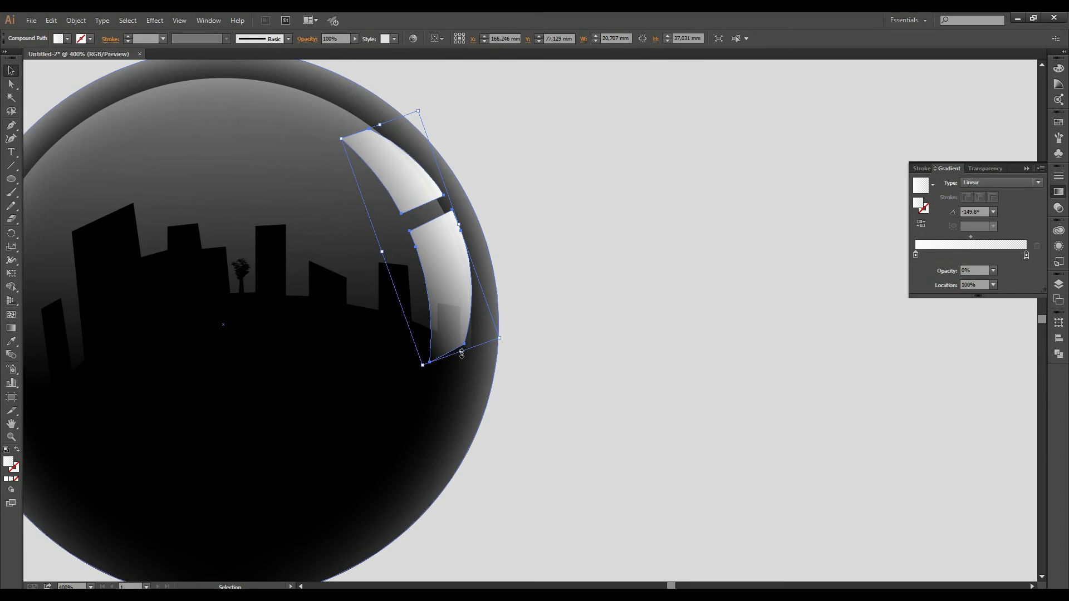
{"action": "left_click_drag", "start_coordinate": [461, 354], "coordinate": [477, 396]}
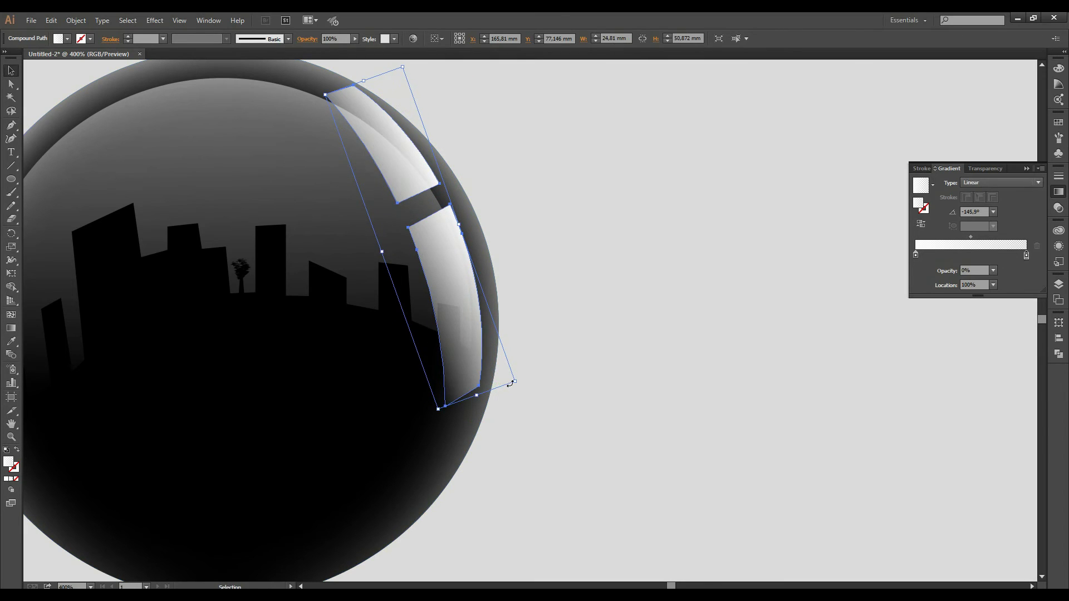
{"action": "mouse_move", "coordinate": [516, 383]}
{"action": "left_mouse_down"}
{"action": "mouse_move", "coordinate": [525, 411]}
{"action": "mouse_move", "coordinate": [500, 379]}
{"action": "left_mouse_up"}
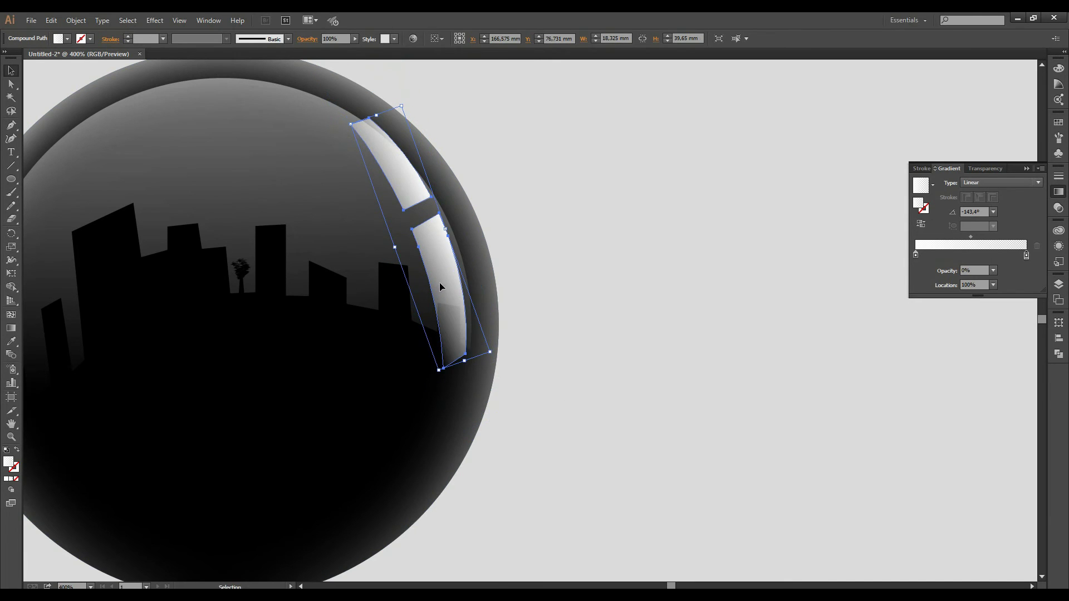
{"action": "left_click_drag", "start_coordinate": [438, 284], "coordinate": [452, 283]}
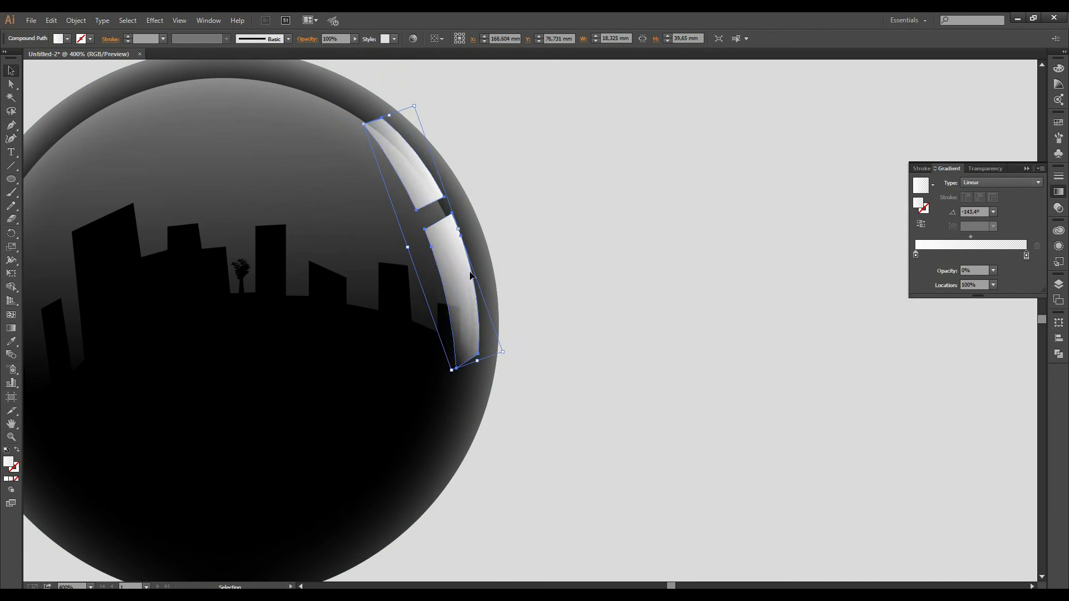
Lower the highlights' opacity to 75%, then delete a stray copy made on the sphere's left.
{"action": "left_click", "coordinate": [354, 38]}
{"action": "left_click_drag", "start_coordinate": [355, 49], "coordinate": [344, 49]}
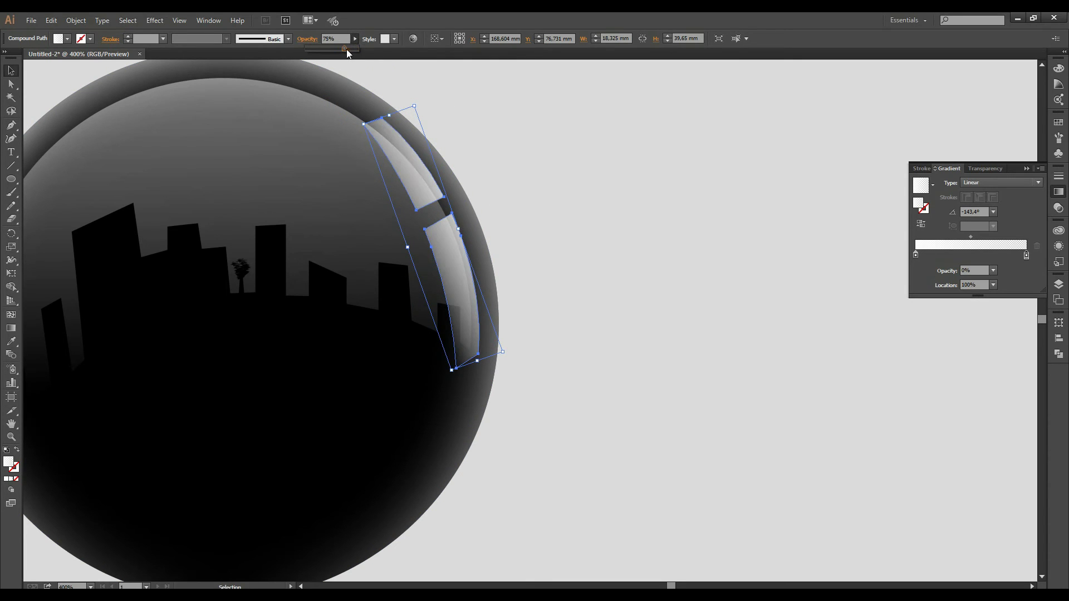
{"action": "key", "text": "a"}
{"action": "scroll", "coordinate": [515, 127], "scroll_direction": "left", "scroll_amount": 3}
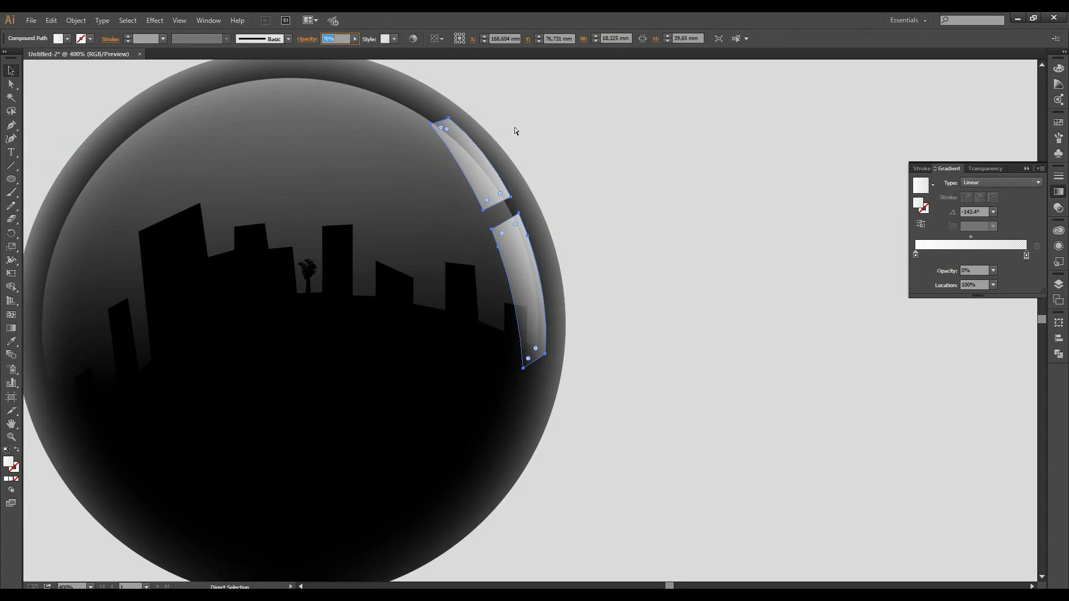
{"action": "key", "text": "v"}
{"action": "scroll", "coordinate": [551, 133], "scroll_direction": "left", "scroll_amount": 3}
{"action": "scroll", "coordinate": [585, 150], "scroll_direction": "left", "scroll_amount": 2}
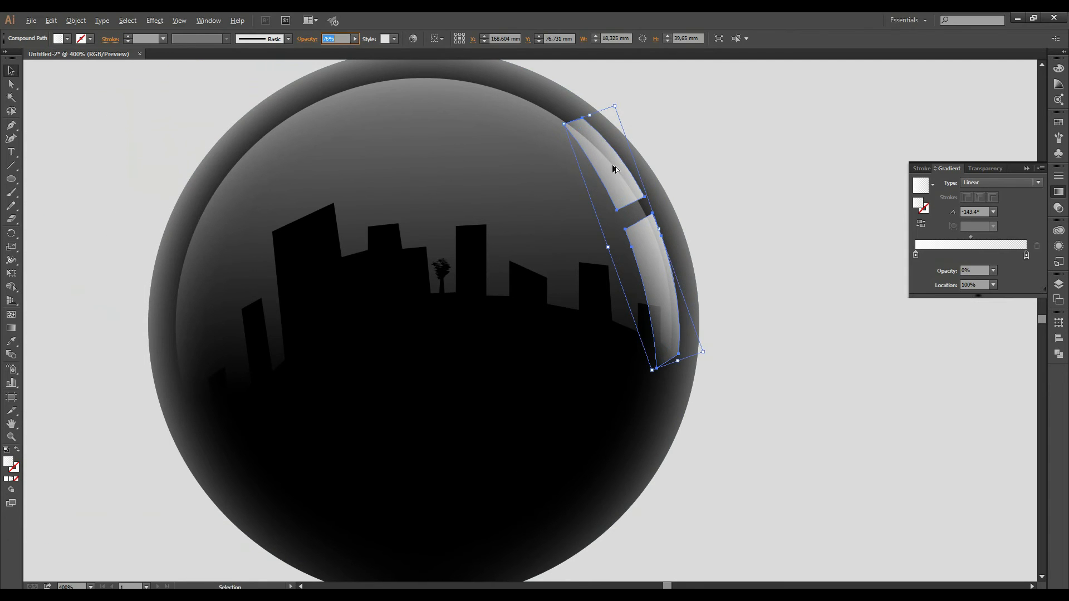
{"action": "left_click_drag", "start_coordinate": [613, 169], "coordinate": [255, 196]}
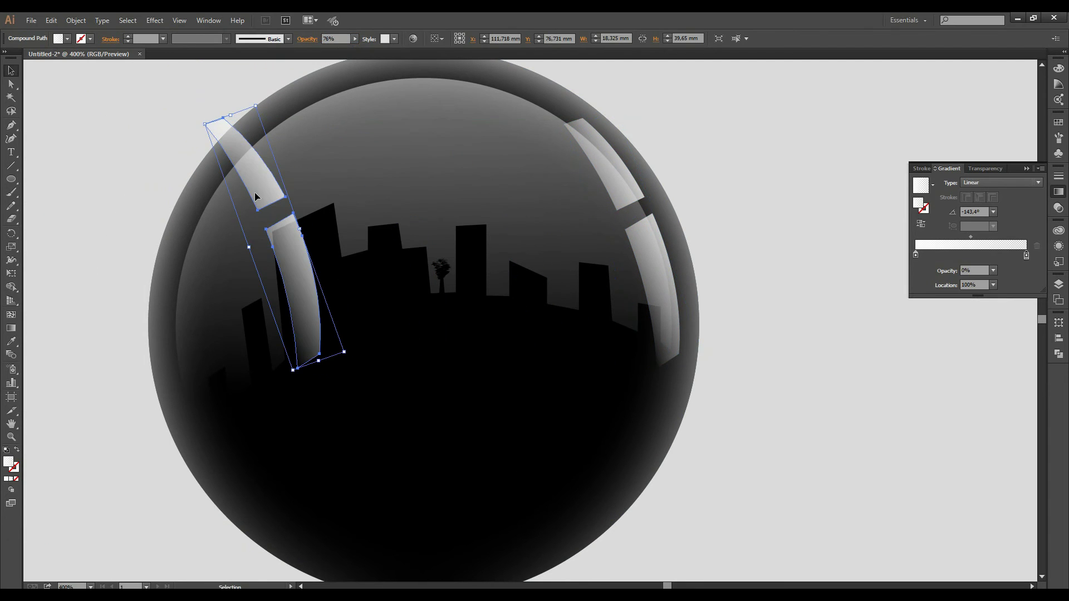
{"action": "key", "text": "Delete"}
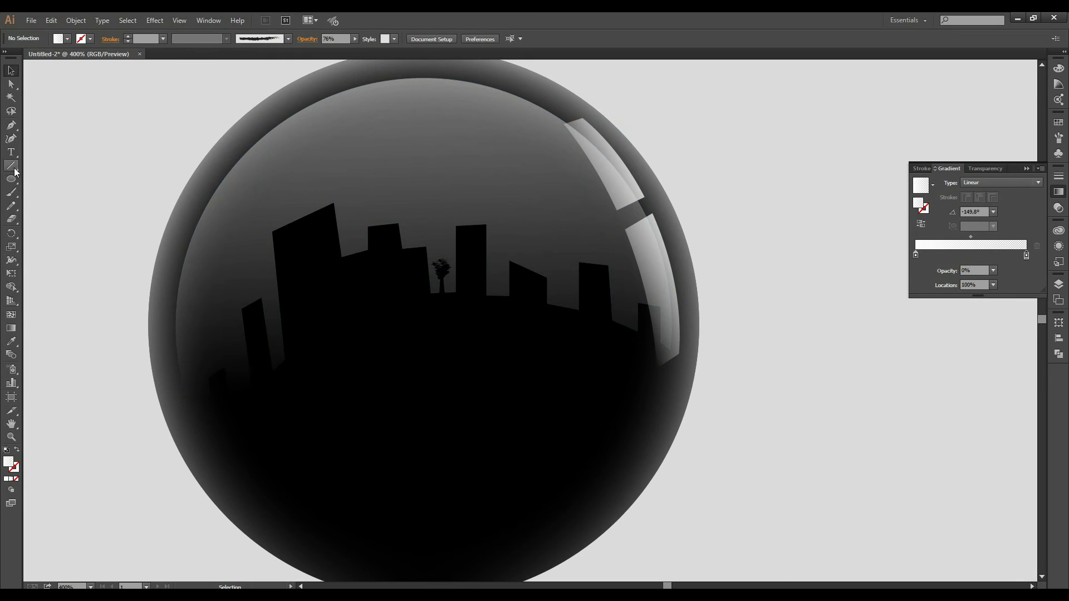
Draw a small gradient circle and a larger circle beside the artboard.
{"action": "left_click", "coordinate": [12, 179]}
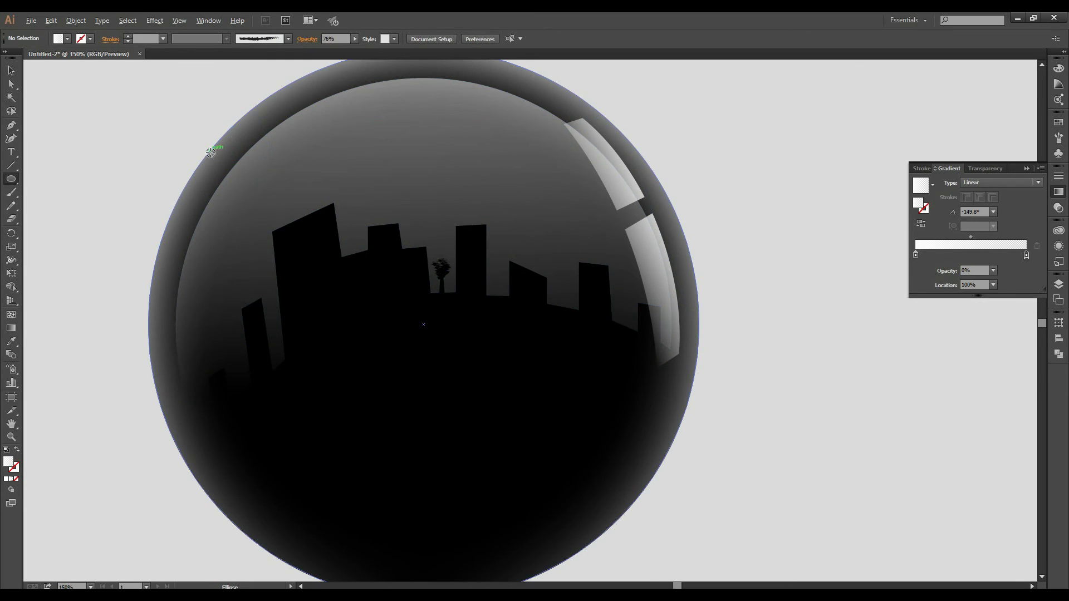
{"action": "key", "text": "ctrl+1"}
{"action": "left_click_drag", "start_coordinate": [565, 173], "coordinate": [628, 235]}
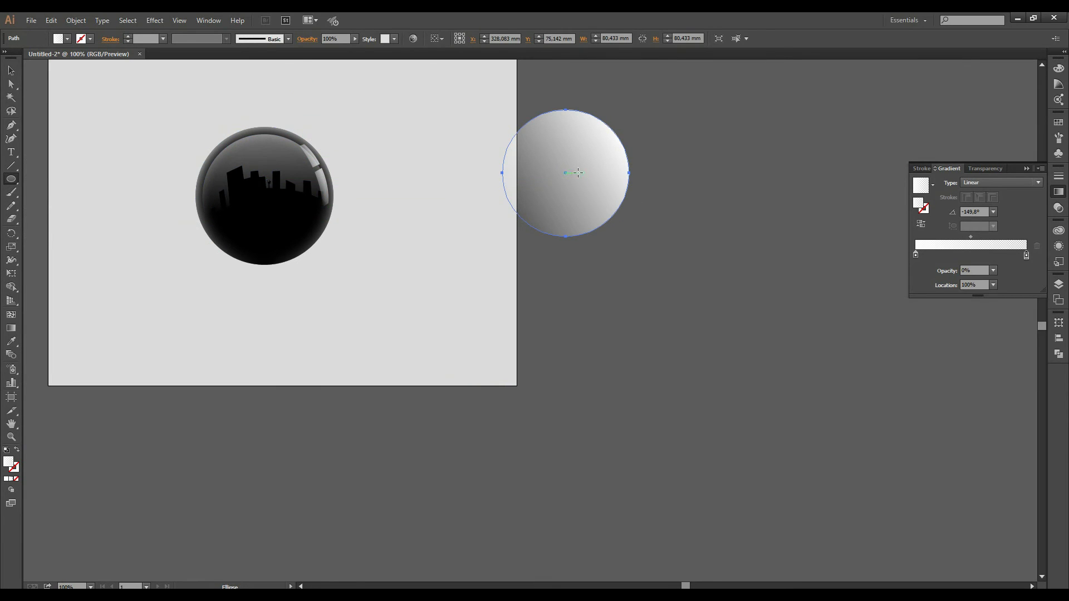
{"action": "left_click_drag", "start_coordinate": [628, 173], "coordinate": [718, 206]}
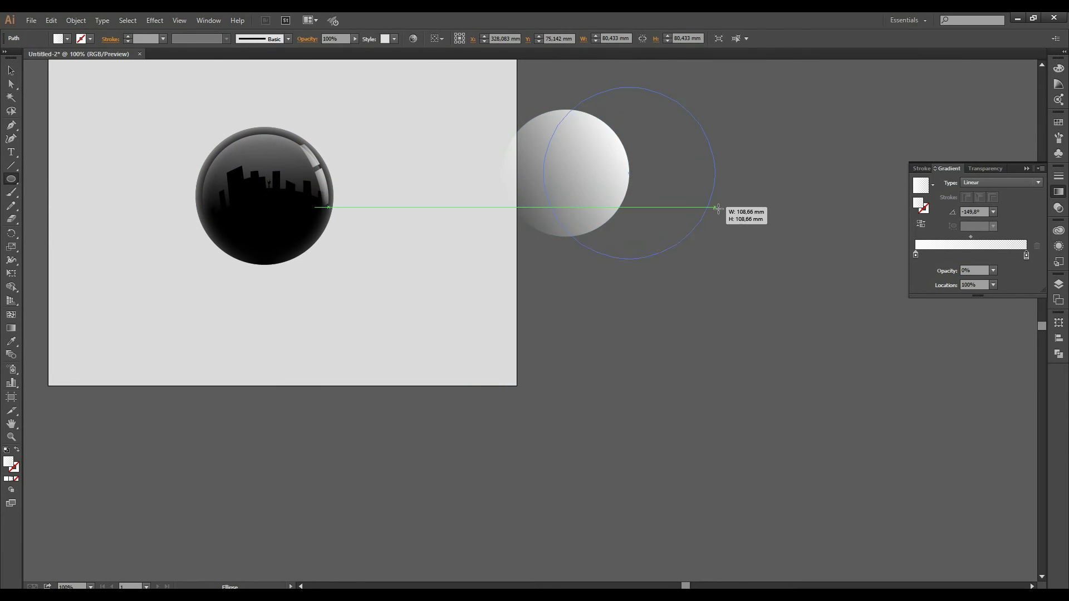
Overlap the circles, apply Pathfinder Minus Front, and move the crescent to the sphere's left side.
{"action": "key", "text": "v"}
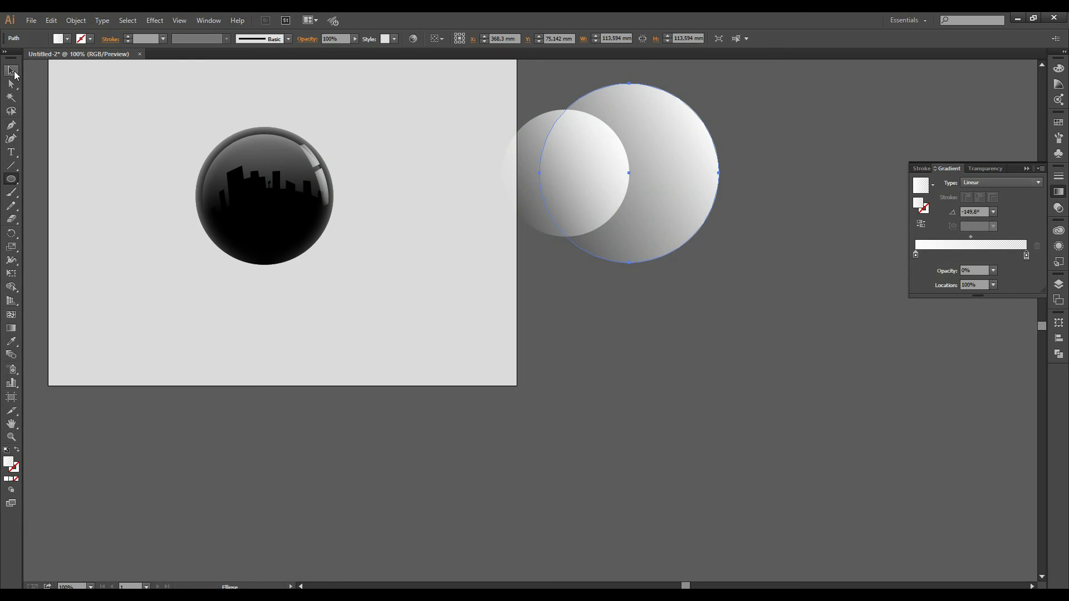
{"action": "left_click_drag", "start_coordinate": [639, 153], "coordinate": [614, 149]}
{"action": "left_click", "coordinate": [585, 181], "text": "shift"}
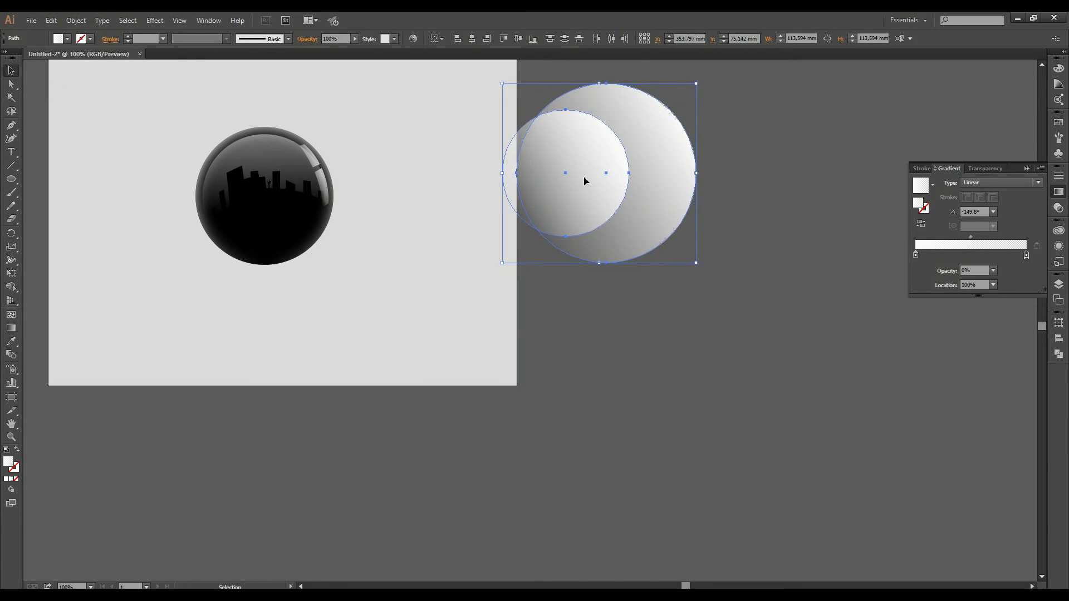
{"action": "left_click", "coordinate": [1058, 353]}
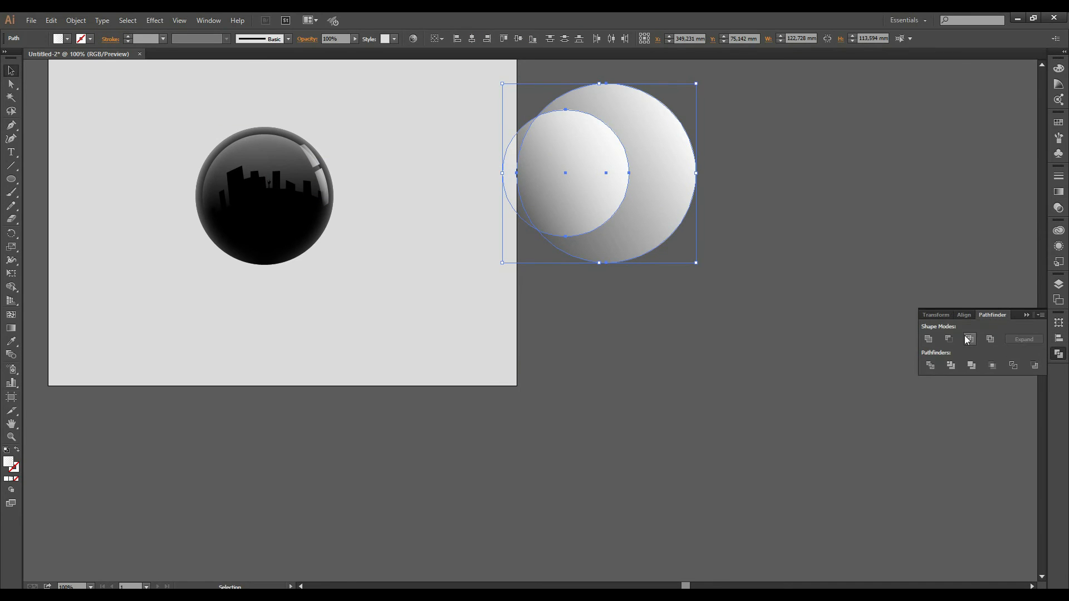
{"action": "left_click", "coordinate": [949, 339]}
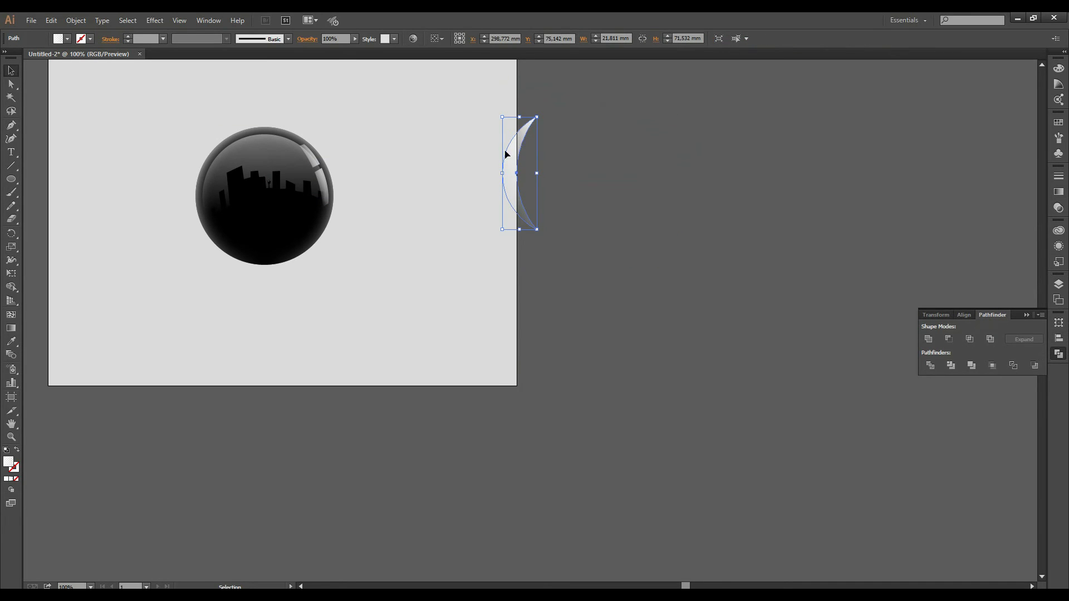
{"action": "left_click_drag", "start_coordinate": [506, 154], "coordinate": [212, 162]}
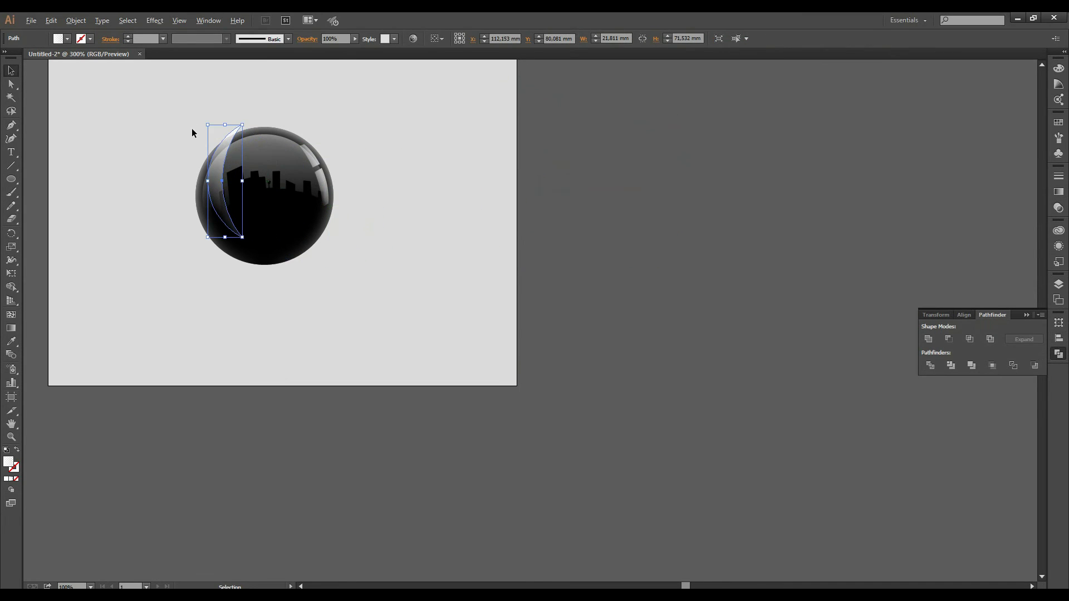
Rotate, resize and nudge the left crescent to curve along the sphere's upper-left rim.
{"action": "scroll", "coordinate": [192, 129], "scroll_direction": "up", "scroll_amount": 4}
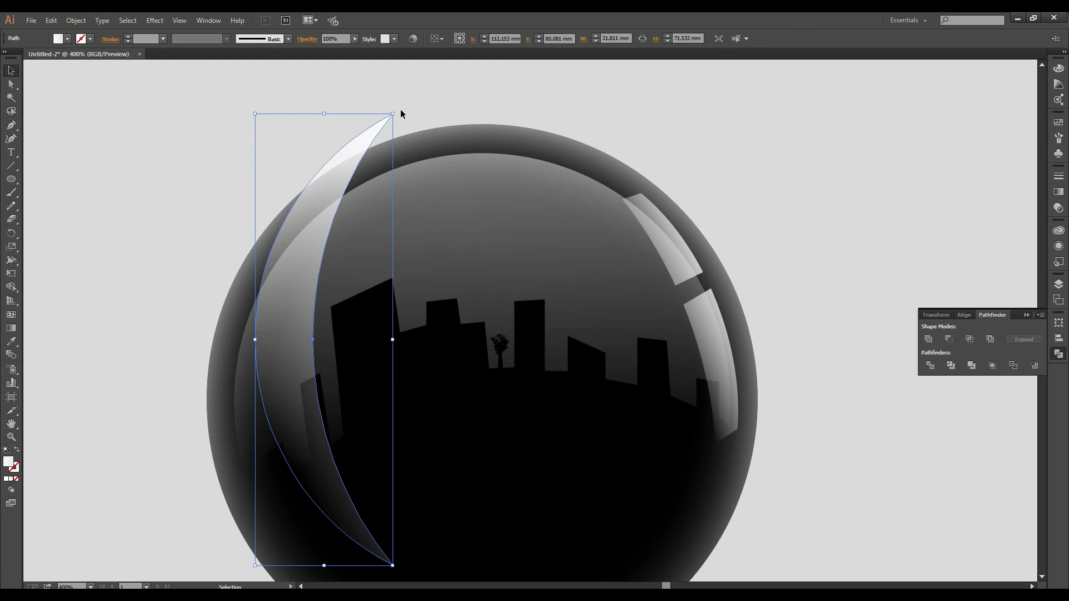
{"action": "mouse_move", "coordinate": [399, 111]}
{"action": "left_mouse_down"}
{"action": "mouse_move", "coordinate": [439, 168]}
{"action": "mouse_move", "coordinate": [420, 195]}
{"action": "left_mouse_up"}
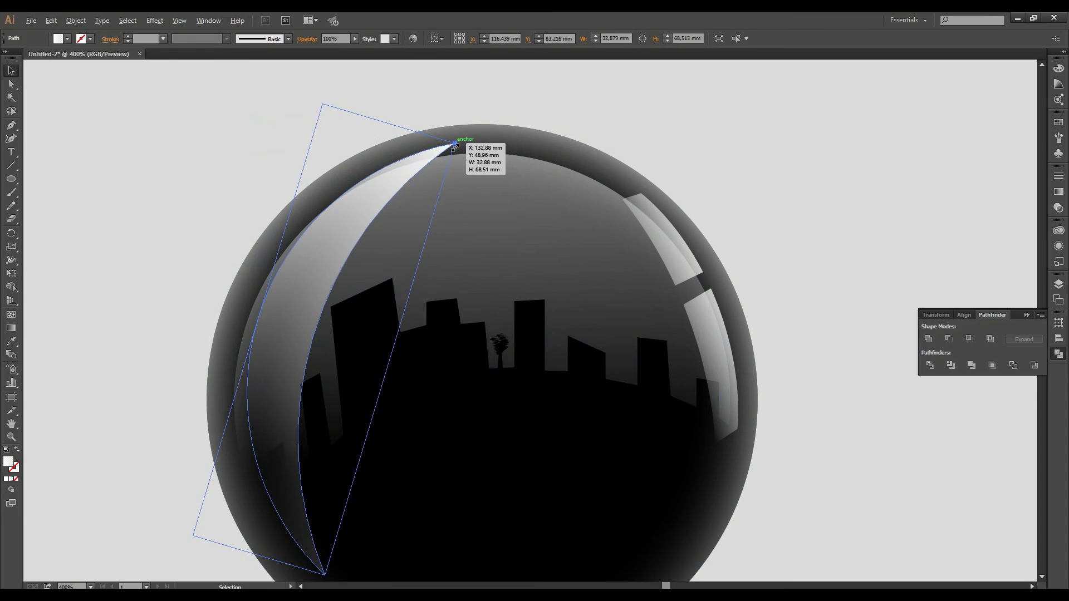
{"action": "mouse_move", "coordinate": [357, 231]}
{"action": "left_mouse_down"}
{"action": "mouse_move", "coordinate": [344, 213]}
{"action": "mouse_move", "coordinate": [350, 179]}
{"action": "mouse_move", "coordinate": [372, 146]}
{"action": "mouse_move", "coordinate": [384, 160]}
{"action": "mouse_move", "coordinate": [379, 185]}
{"action": "left_mouse_up"}
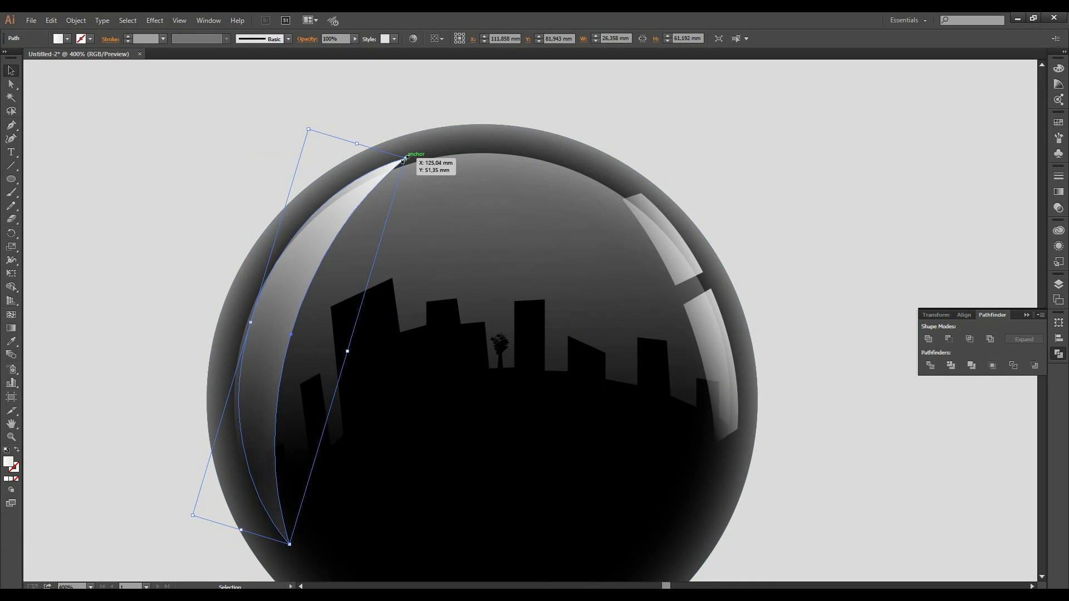
{"action": "left_click_drag", "start_coordinate": [333, 216], "coordinate": [360, 189]}
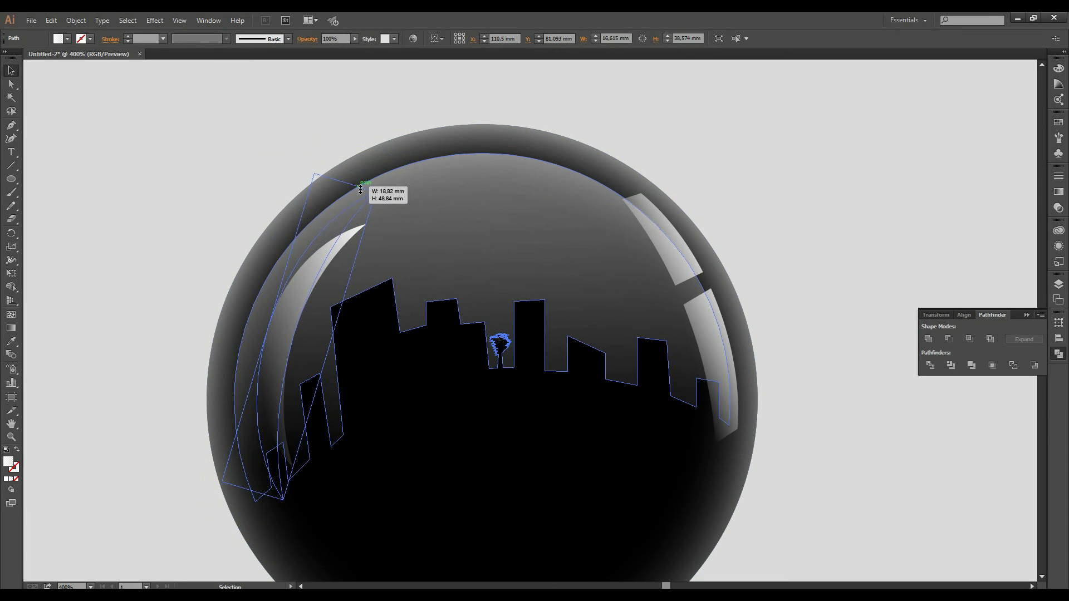
{"action": "left_click_drag", "start_coordinate": [312, 268], "coordinate": [285, 262]}
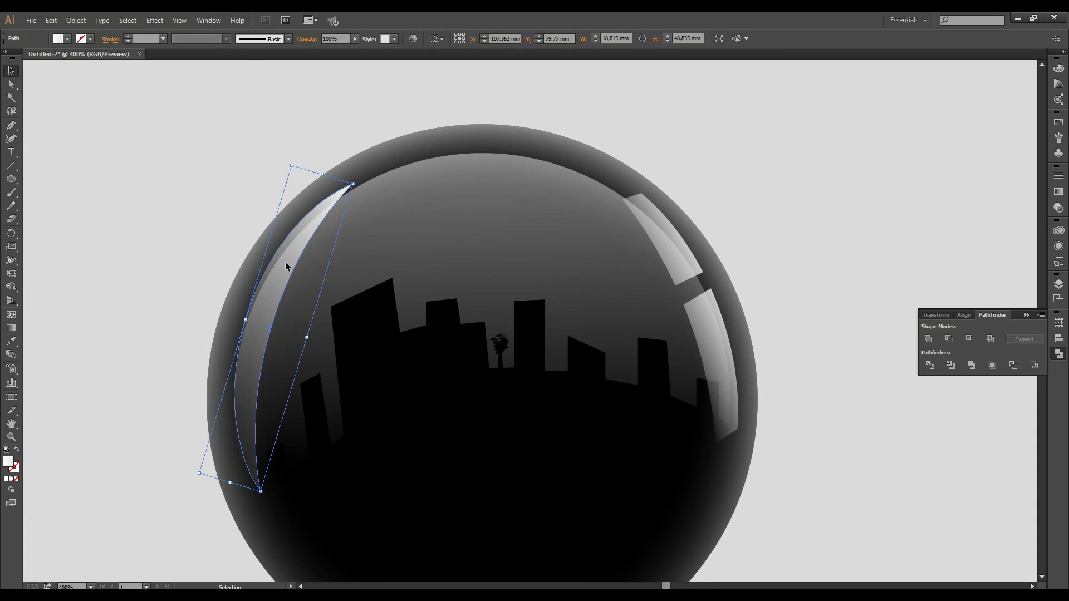
{"action": "left_click", "coordinate": [174, 232]}
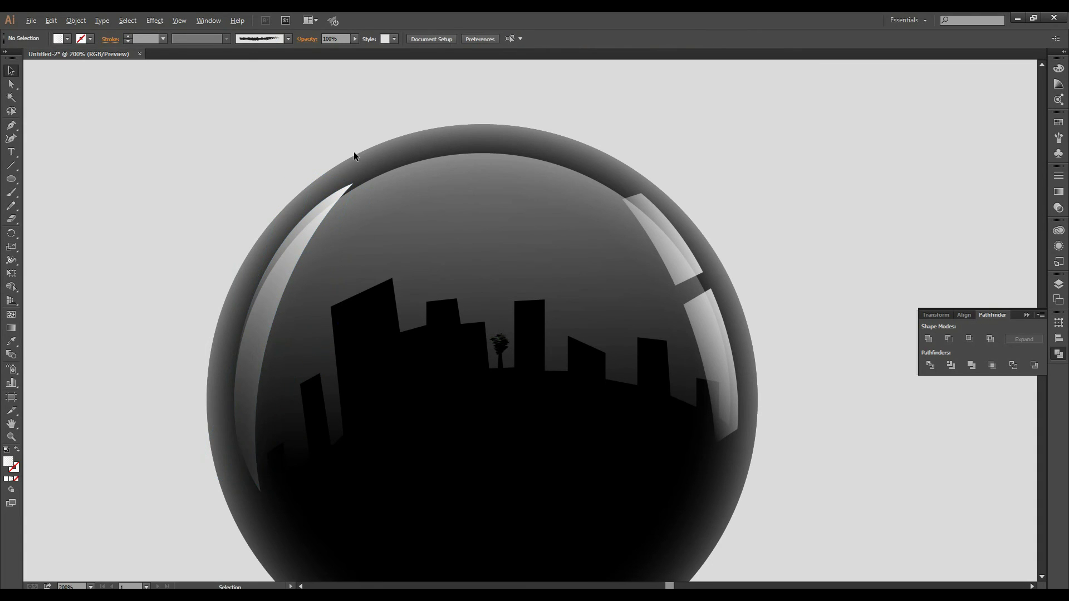
{"action": "key", "text": "ctrl+minus"}
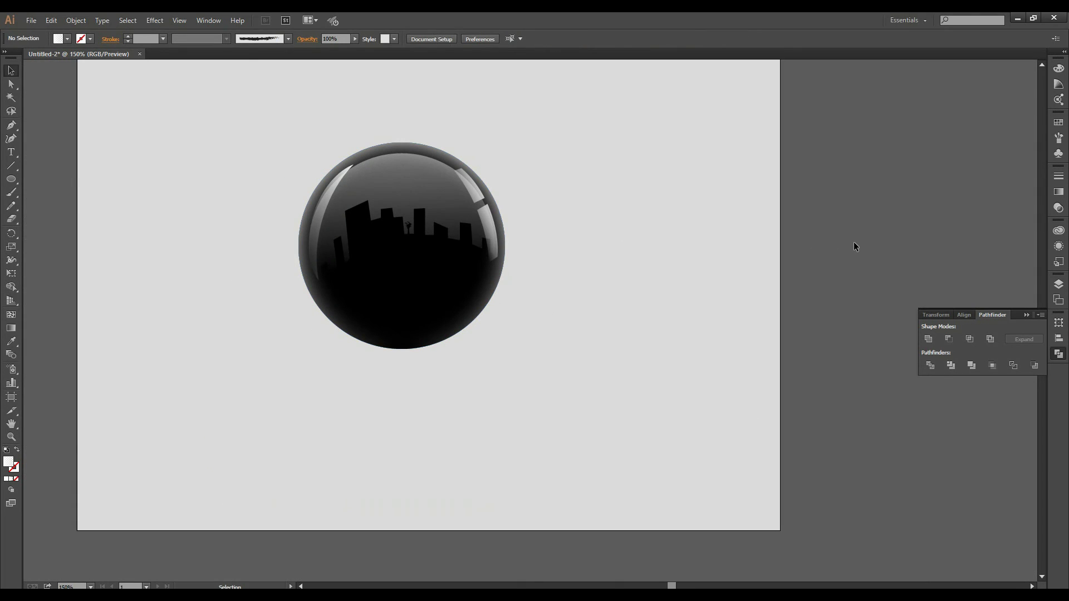
Draw a large circle to the left of the sphere.
{"action": "scroll", "coordinate": [854, 242], "scroll_direction": "up", "scroll_amount": 3}
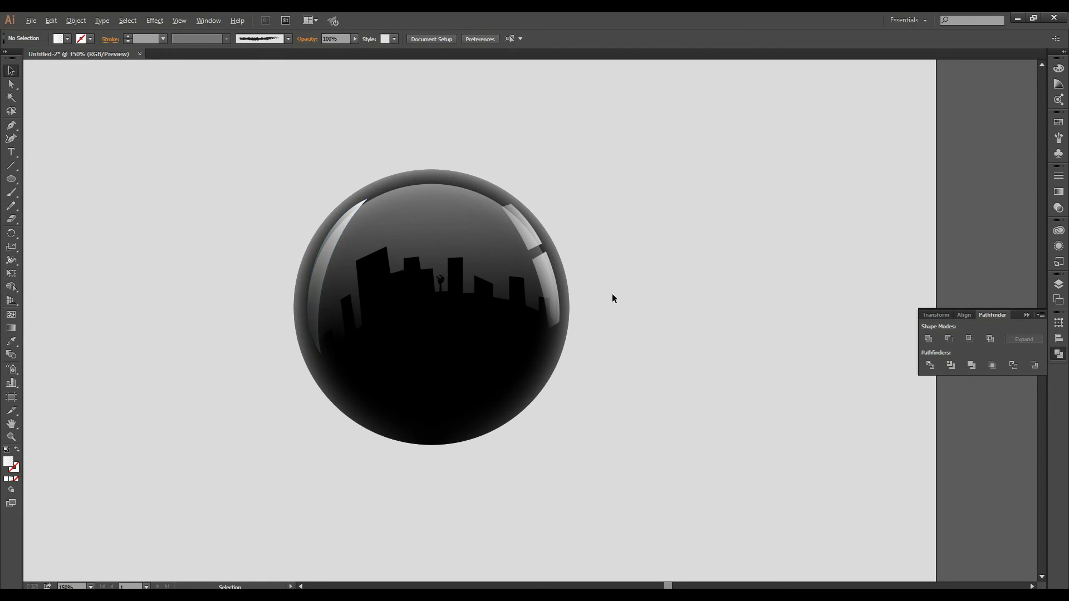
{"action": "key", "text": "ctrl+minus"}
{"action": "scroll", "coordinate": [613, 293], "scroll_direction": "down", "scroll_amount": 3}
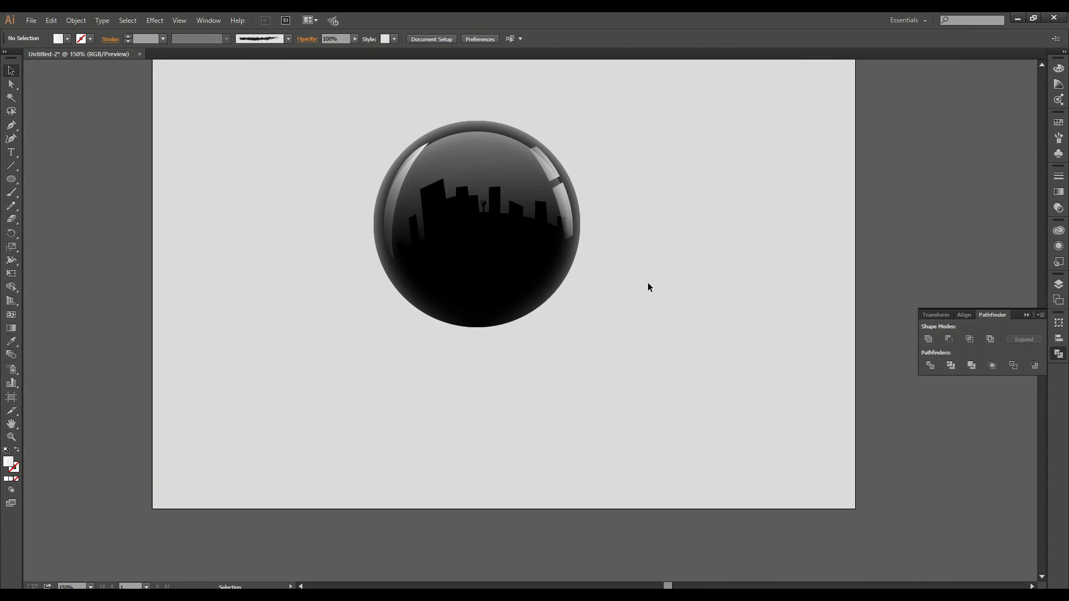
{"action": "left_click", "coordinate": [11, 183]}
{"action": "left_click_drag", "start_coordinate": [177, 212], "coordinate": [369, 404]}
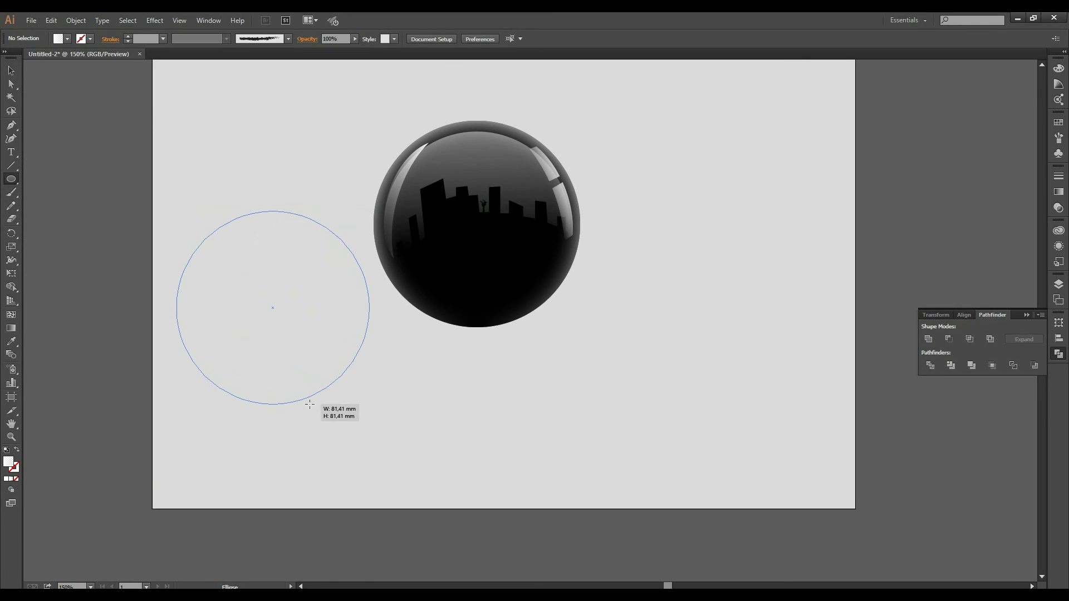
{"action": "left_click", "coordinate": [11, 70]}
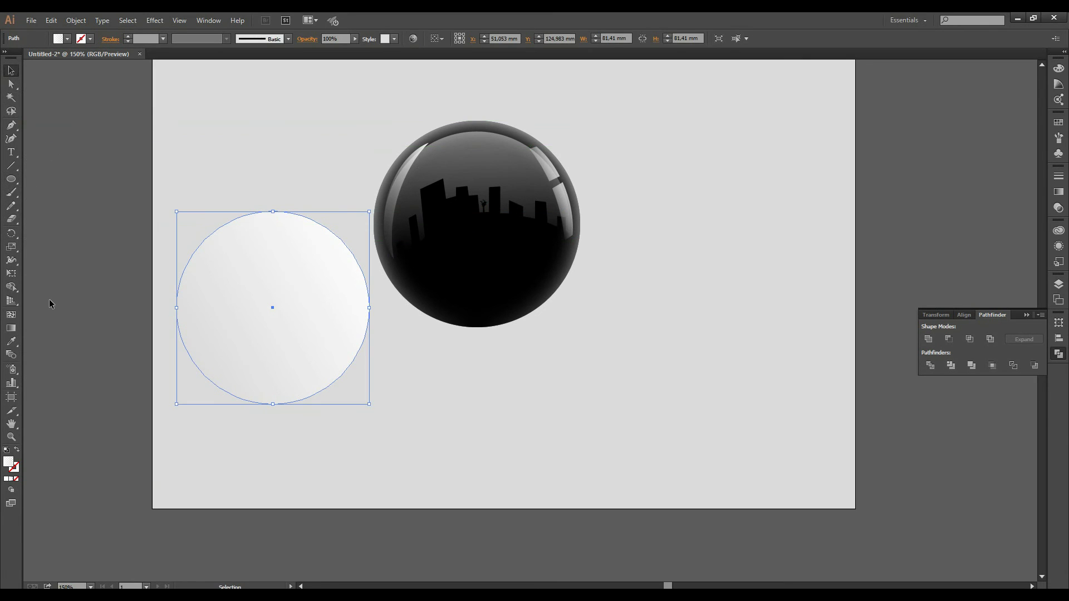
Set the circle's gradient stops to black, removing the extra white stop and spacing stops end to end.
{"action": "left_click", "coordinate": [1058, 191]}
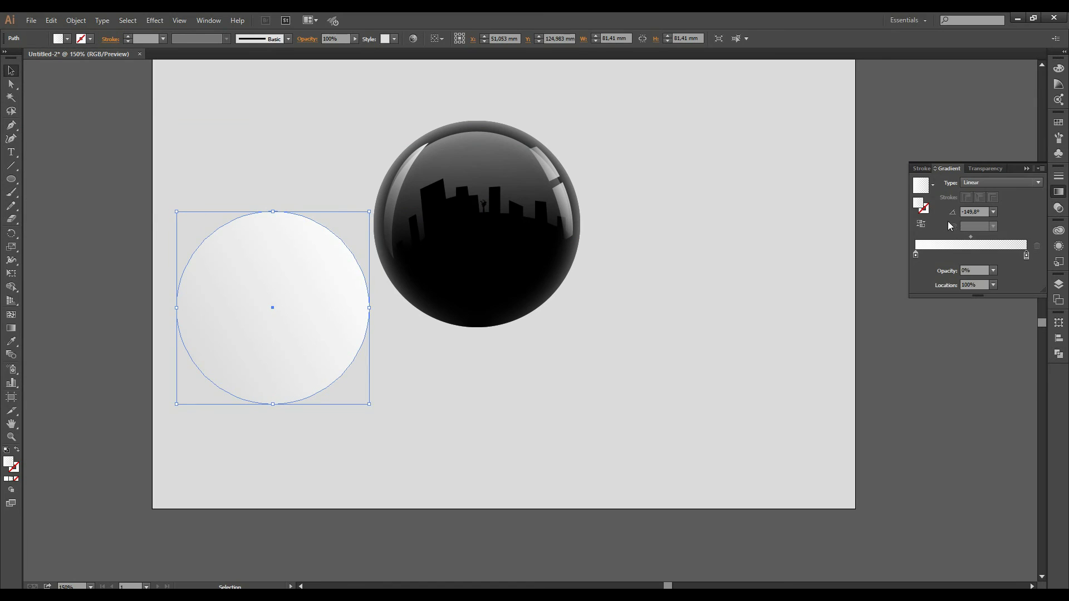
{"action": "left_click", "coordinate": [916, 255]}
{"action": "double_click", "coordinate": [915, 255]}
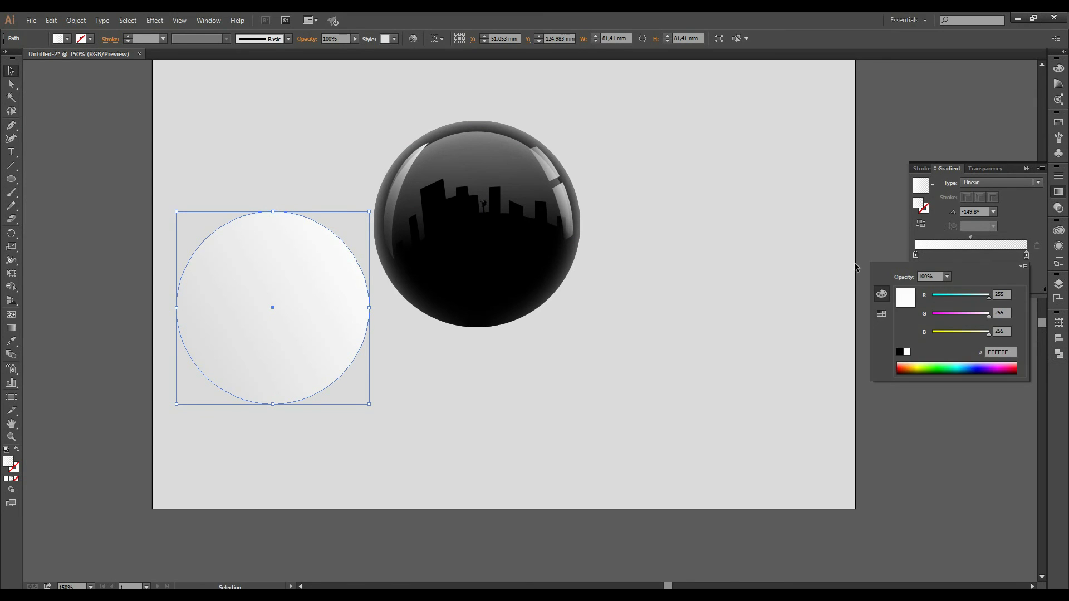
{"action": "mouse_move", "coordinate": [942, 295]}
{"action": "left_mouse_down"}
{"action": "mouse_move", "coordinate": [926, 325]}
{"action": "mouse_move", "coordinate": [903, 333]}
{"action": "left_mouse_up"}
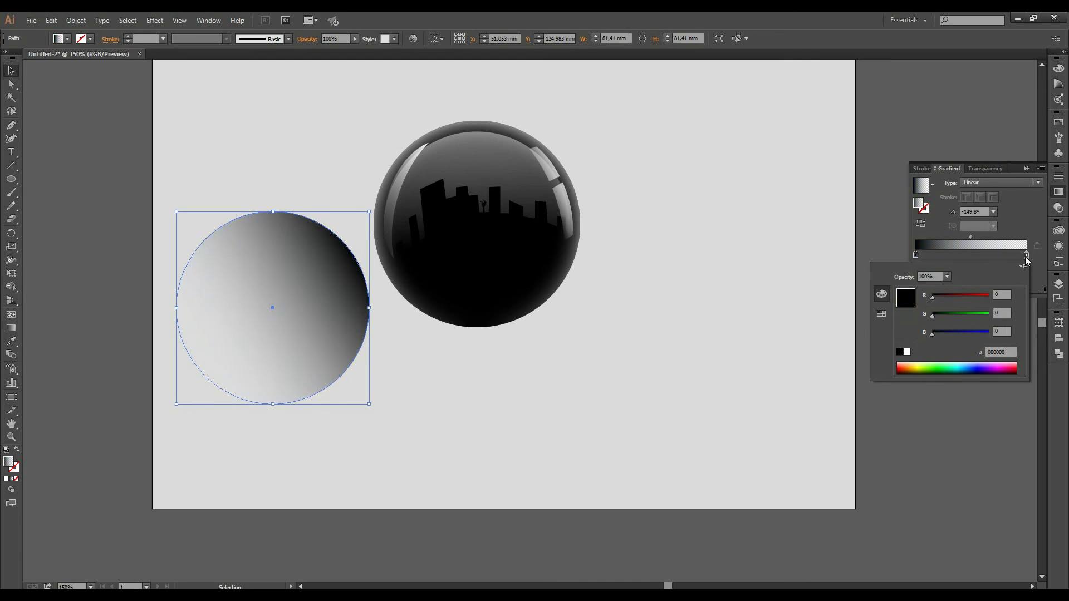
{"action": "left_click", "coordinate": [916, 254]}
{"action": "left_click_drag", "start_coordinate": [917, 254], "coordinate": [952, 254]}
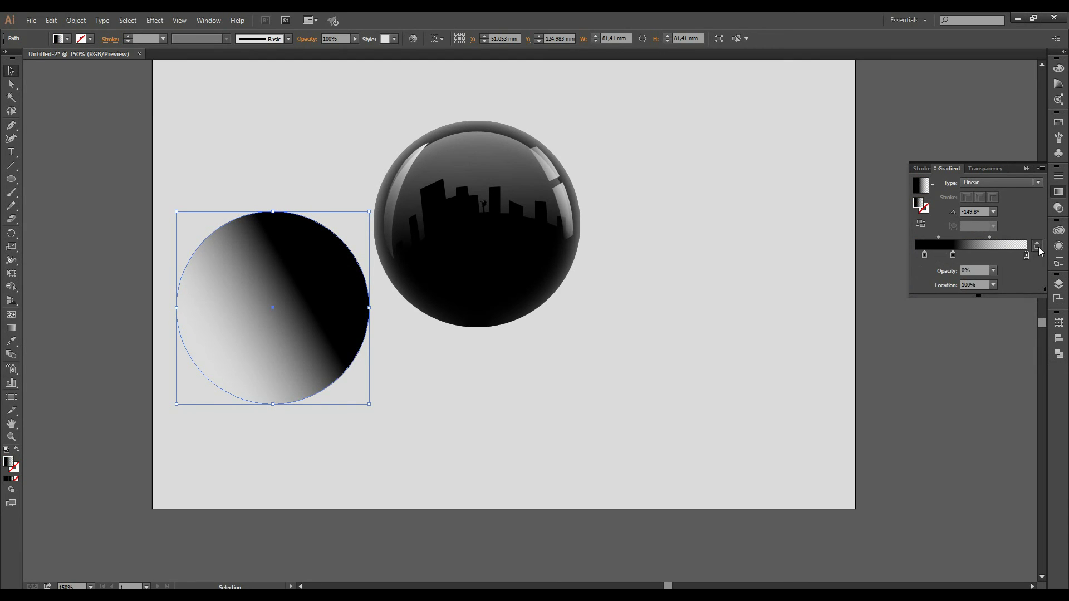
{"action": "left_click_drag", "start_coordinate": [1027, 254], "coordinate": [1030, 279]}
{"action": "left_click_drag", "start_coordinate": [953, 255], "coordinate": [1026, 254]}
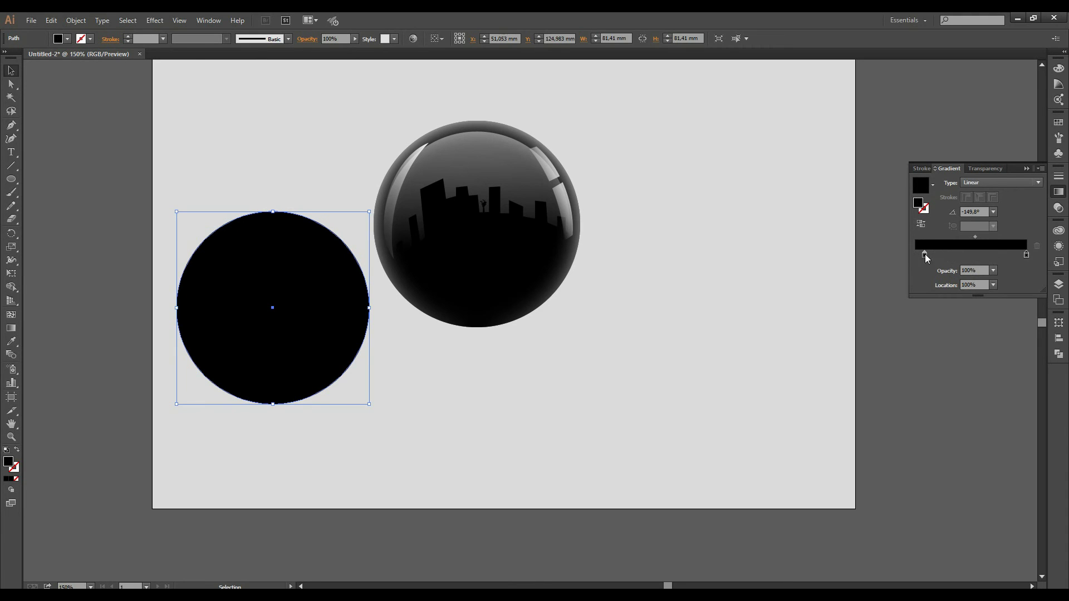
{"action": "left_click_drag", "start_coordinate": [925, 254], "coordinate": [898, 256]}
Make the circle's gradient Radial and reverse it.
{"action": "left_click", "coordinate": [993, 285]}
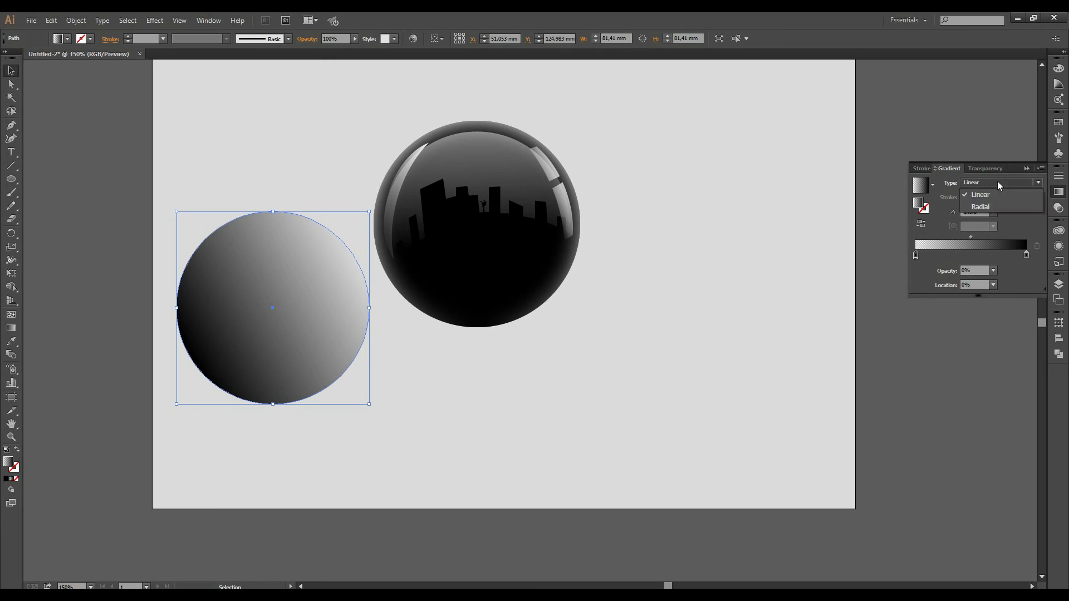
{"action": "left_click", "coordinate": [997, 182]}
{"action": "left_click", "coordinate": [997, 202]}
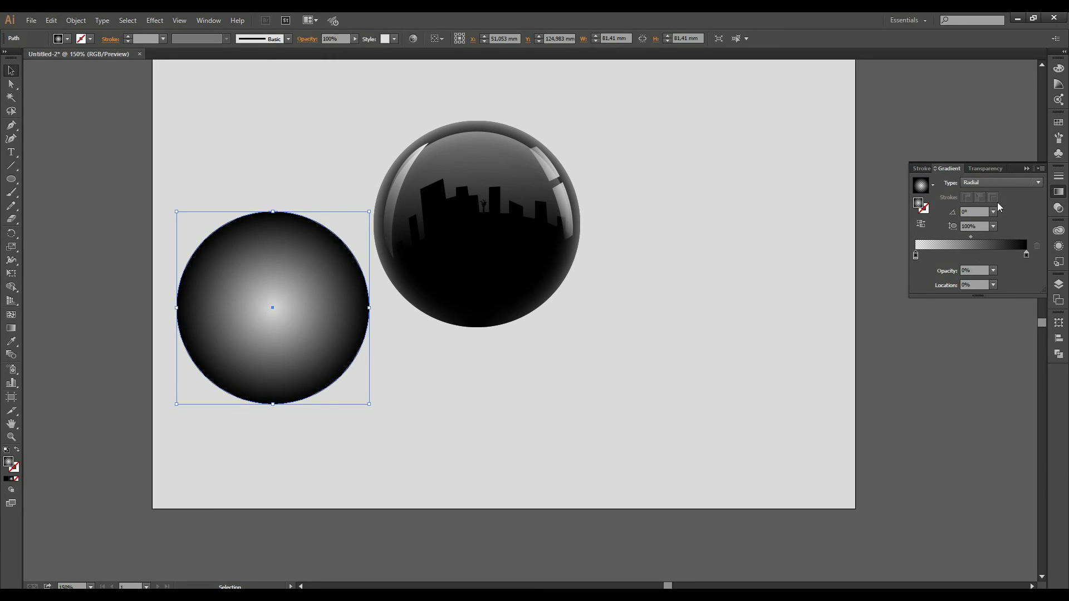
{"action": "left_click", "coordinate": [921, 224]}
Move the gradient circle below the sphere and flatten it into an 81.41 × 20.226 mm ellipse.
{"action": "left_click_drag", "start_coordinate": [230, 241], "coordinate": [463, 289]}
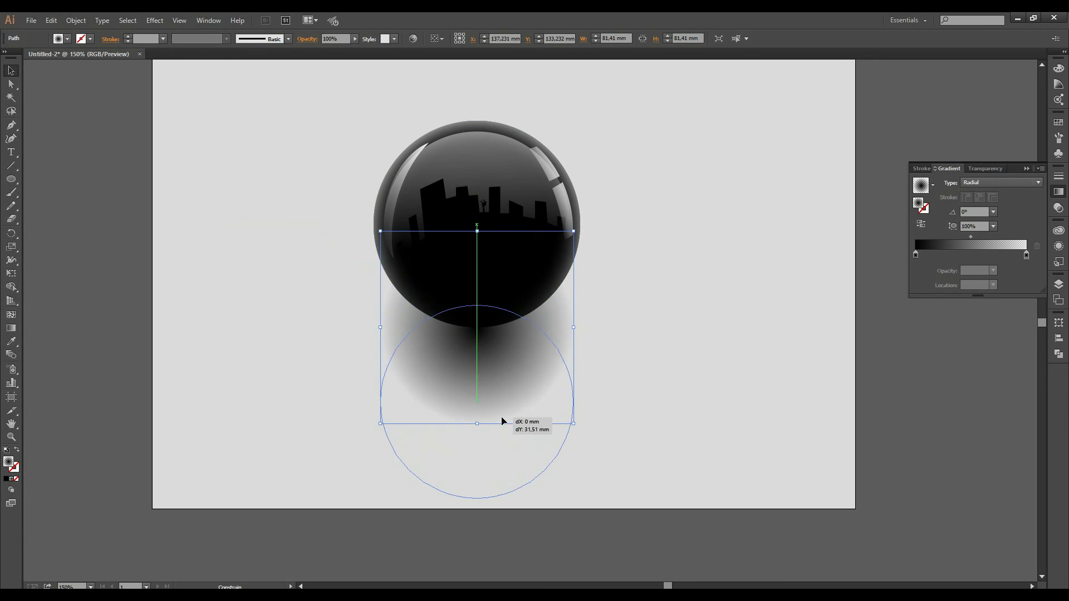
{"action": "left_click_drag", "start_coordinate": [503, 365], "coordinate": [503, 440]}
{"action": "left_click_drag", "start_coordinate": [477, 306], "coordinate": [477, 379]}
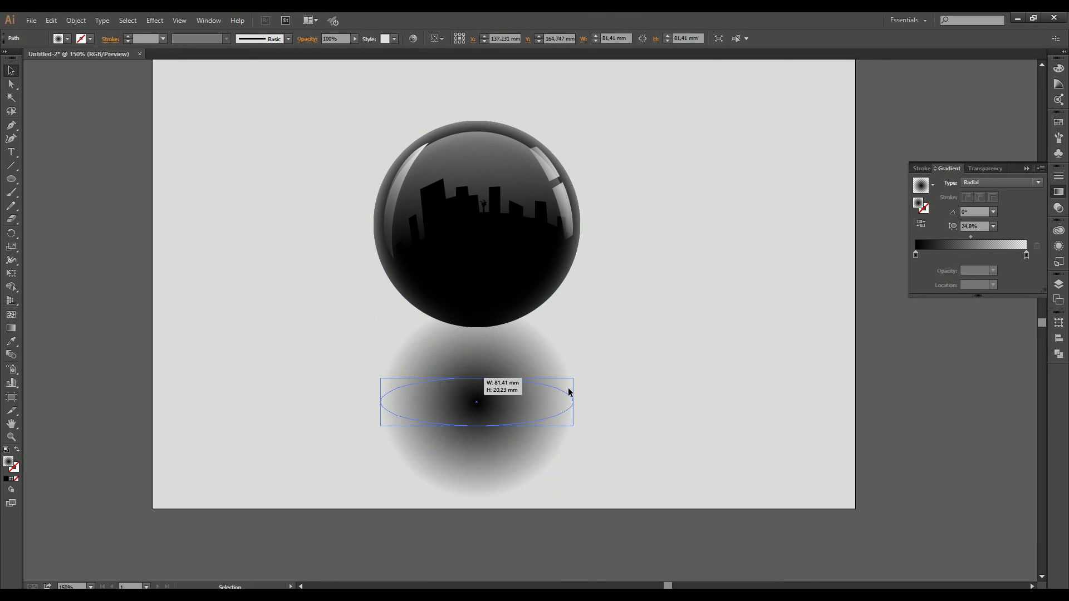
{"action": "left_click_drag", "start_coordinate": [579, 398], "coordinate": [574, 384]}
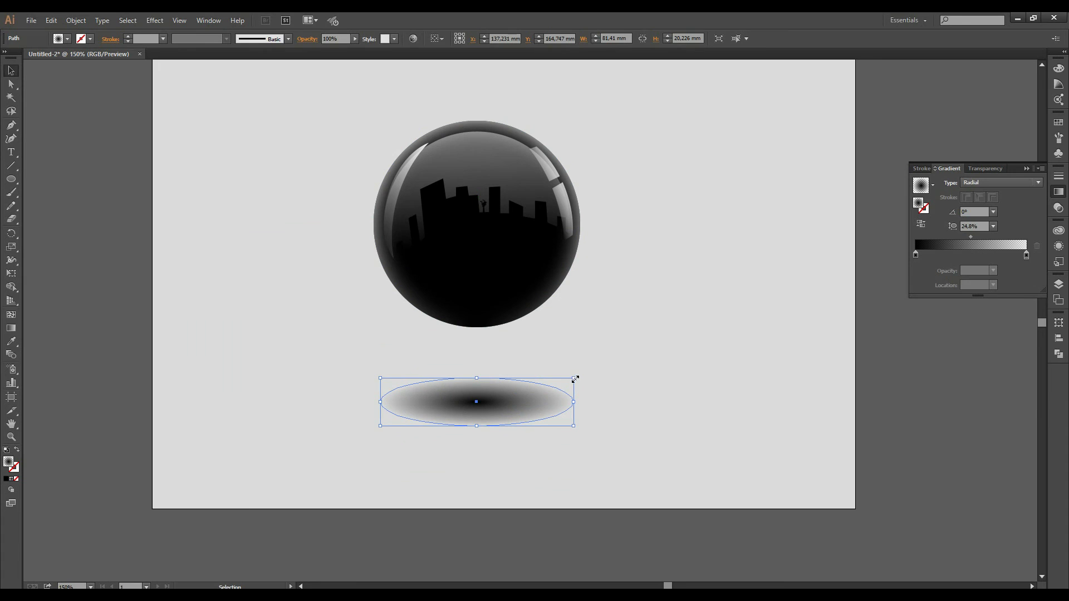
{"action": "left_click_drag", "start_coordinate": [518, 413], "coordinate": [519, 450]}
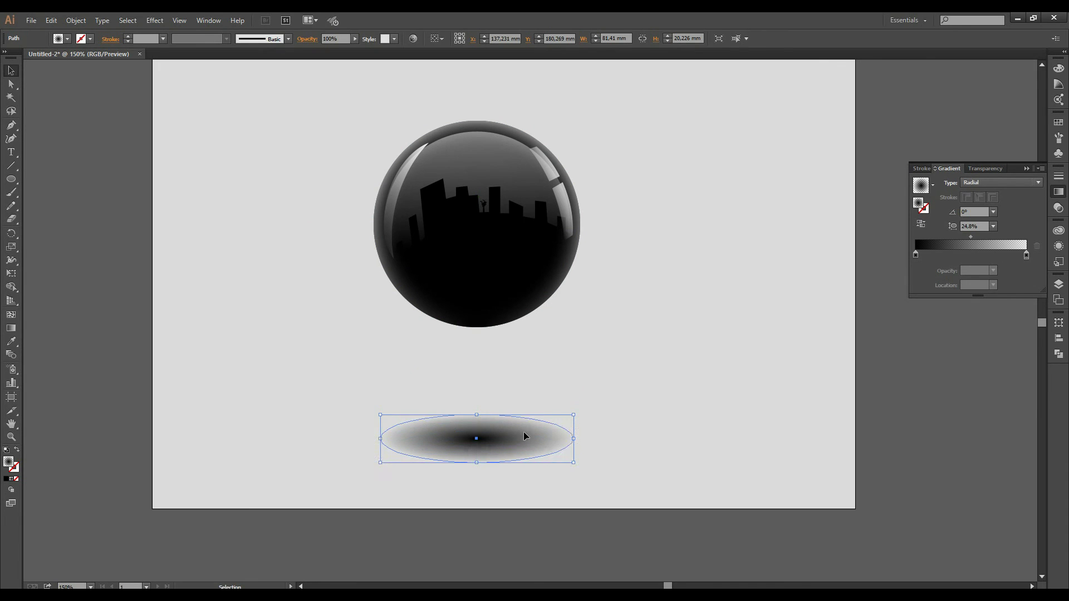
{"action": "left_click", "coordinate": [912, 363]}
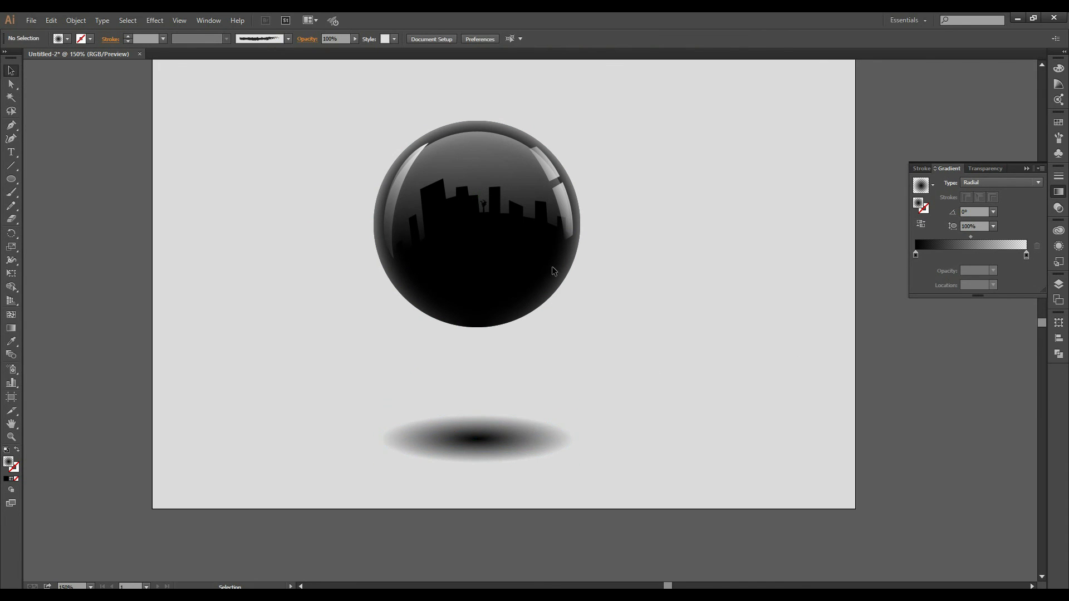
{"action": "mouse_move", "coordinate": [513, 435]}
{"action": "left_mouse_down"}
{"action": "mouse_move", "coordinate": [703, 385]}
{"action": "mouse_move", "coordinate": [520, 438]}
{"action": "left_mouse_up"}
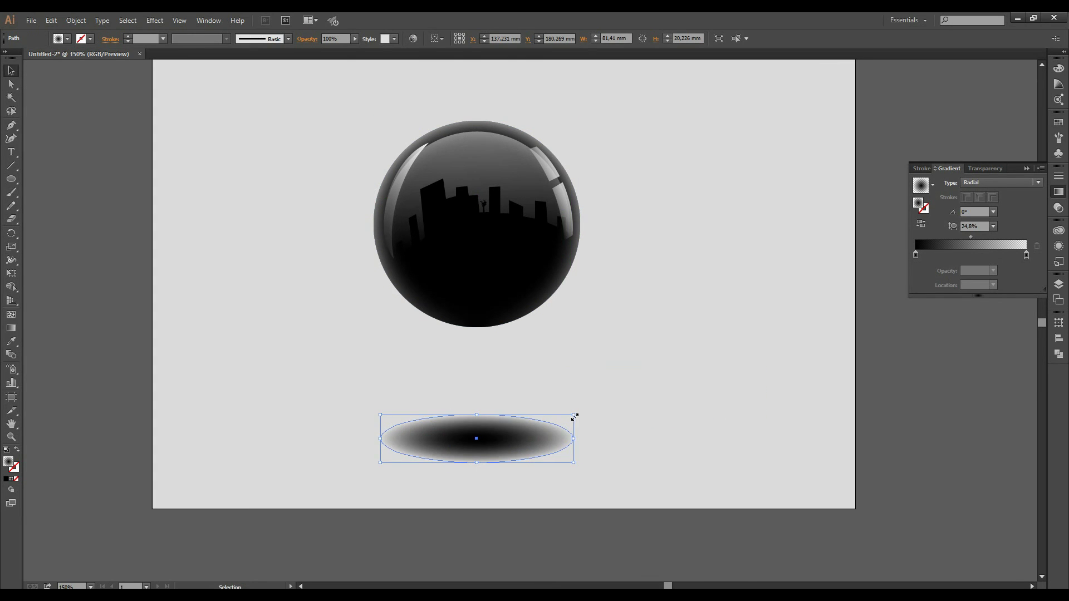
Stretch the shadow copy much wider and lower its opacity to 31%.
{"action": "left_click_drag", "start_coordinate": [573, 412], "coordinate": [755, 403]}
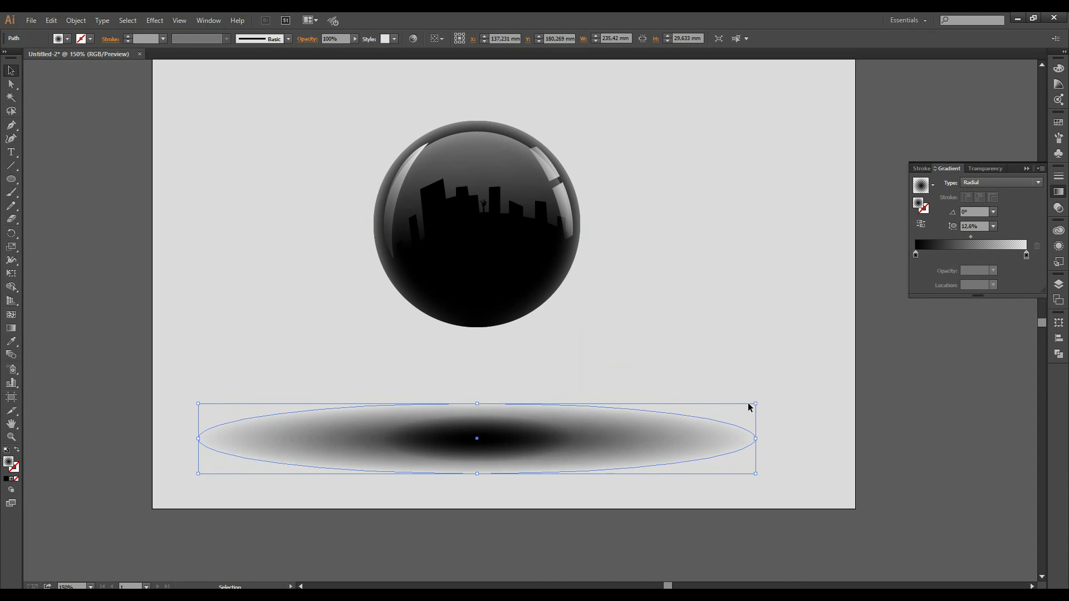
{"action": "left_click", "coordinate": [354, 39]}
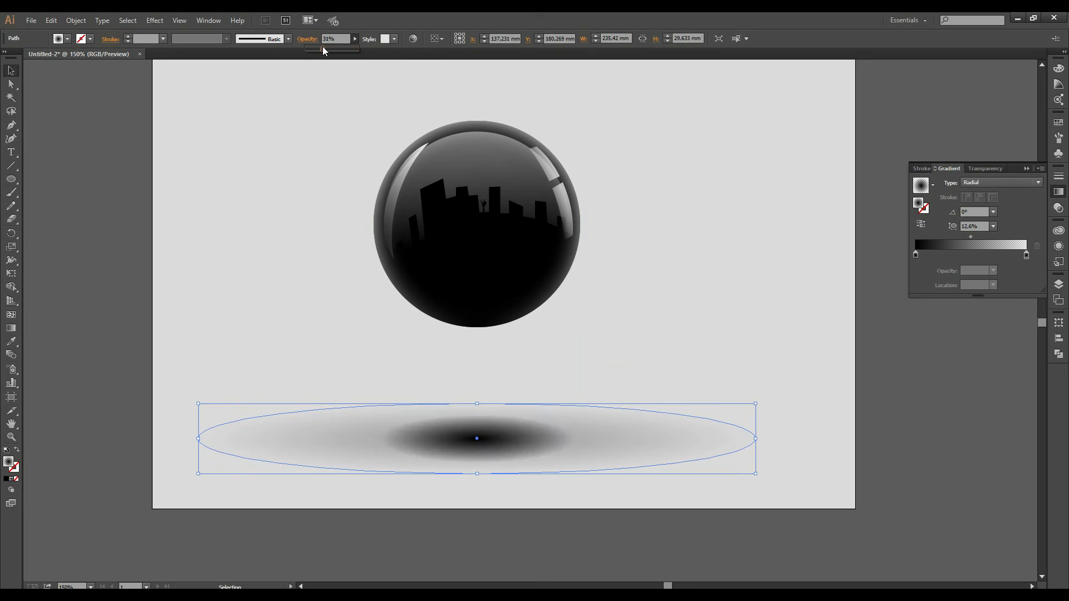
{"action": "left_click", "coordinate": [509, 437]}
{"action": "left_click", "coordinate": [567, 509]}
{"action": "left_click", "coordinate": [506, 442]}
{"action": "left_click", "coordinate": [514, 497]}
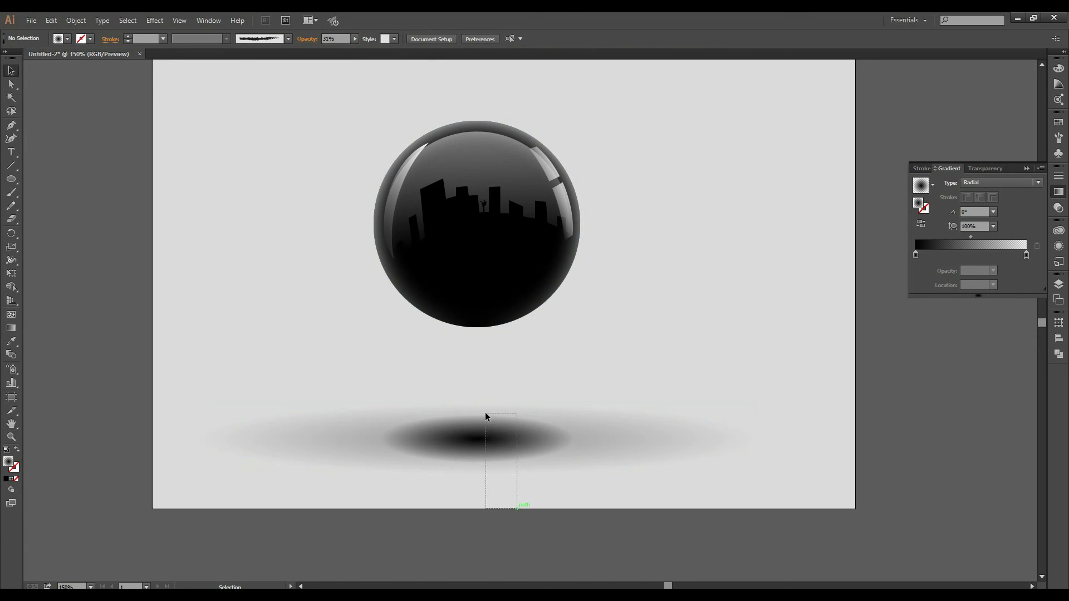
Set the small inner shadow ellipse's opacity to 94% and reselect it.
{"action": "left_click_drag", "start_coordinate": [517, 508], "coordinate": [485, 415]}
{"action": "left_click", "coordinate": [621, 438], "text": "shift"}
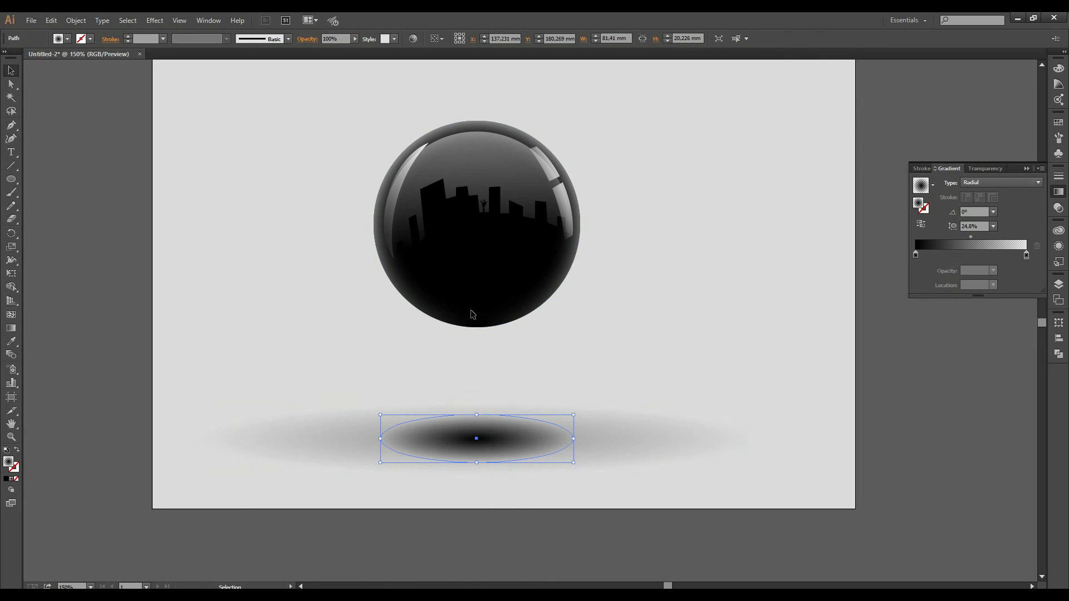
{"action": "left_click", "coordinate": [354, 38]}
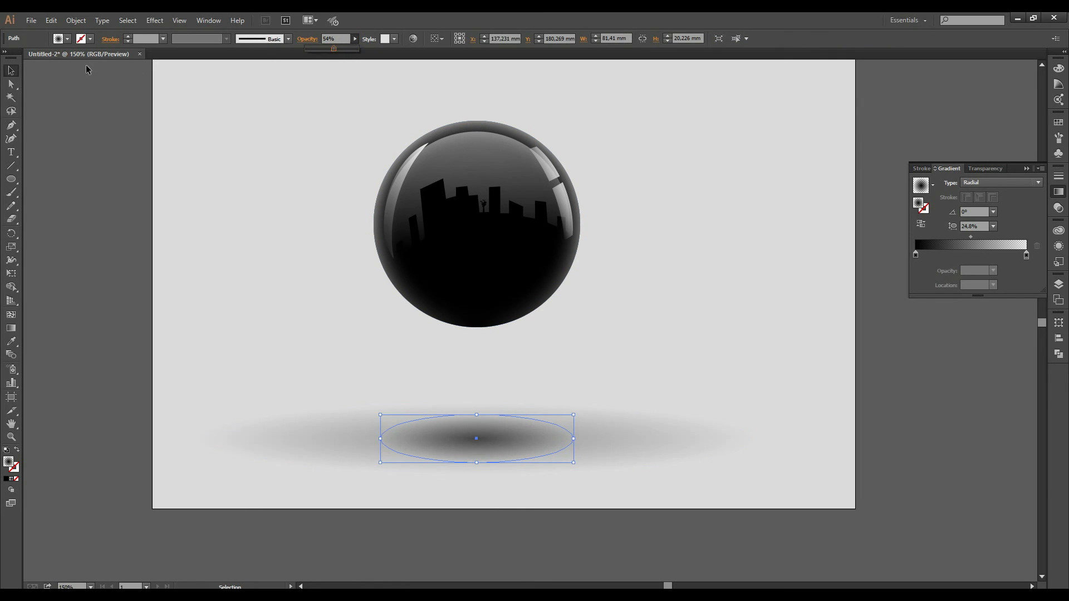
{"action": "left_click", "coordinate": [148, 140]}
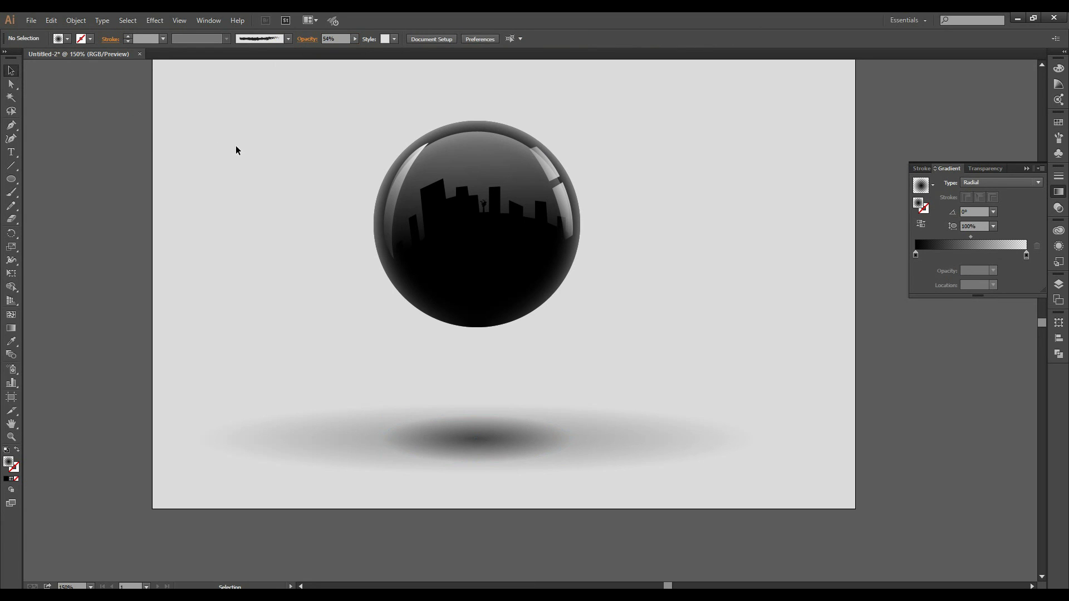
{"action": "left_click_drag", "start_coordinate": [518, 503], "coordinate": [458, 399]}
{"action": "left_click", "coordinate": [627, 425], "text": "shift"}
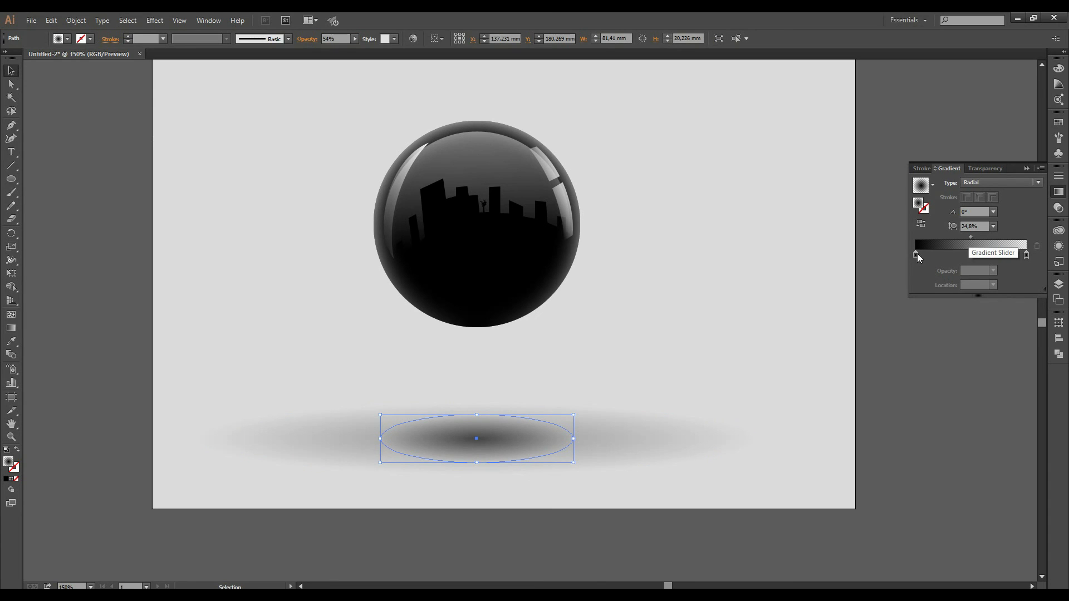
Move the small shadow's gradient midpoint to 36.7% and set its dark stop to 60% opacity.
{"action": "left_click_drag", "start_coordinate": [972, 236], "coordinate": [941, 235]}
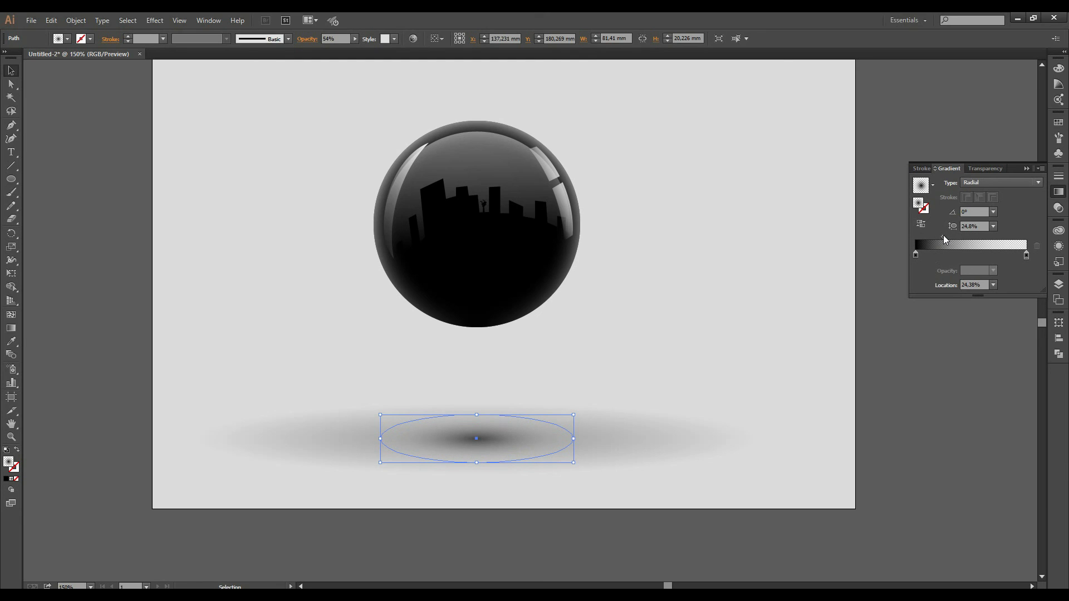
{"action": "left_click", "coordinate": [917, 253]}
{"action": "left_click", "coordinate": [993, 271]}
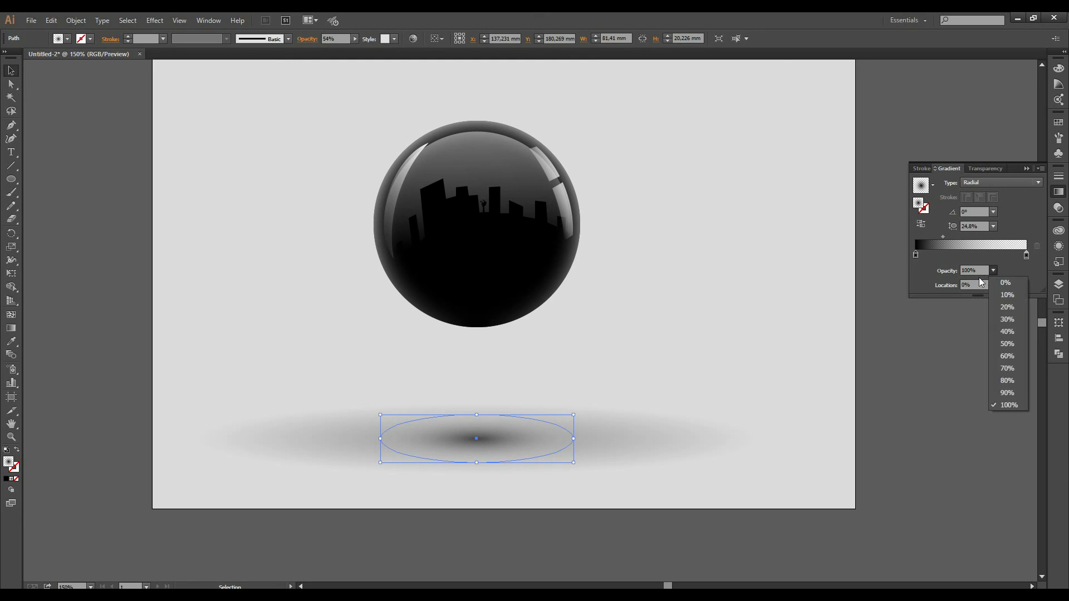
{"action": "left_click", "coordinate": [1010, 355]}
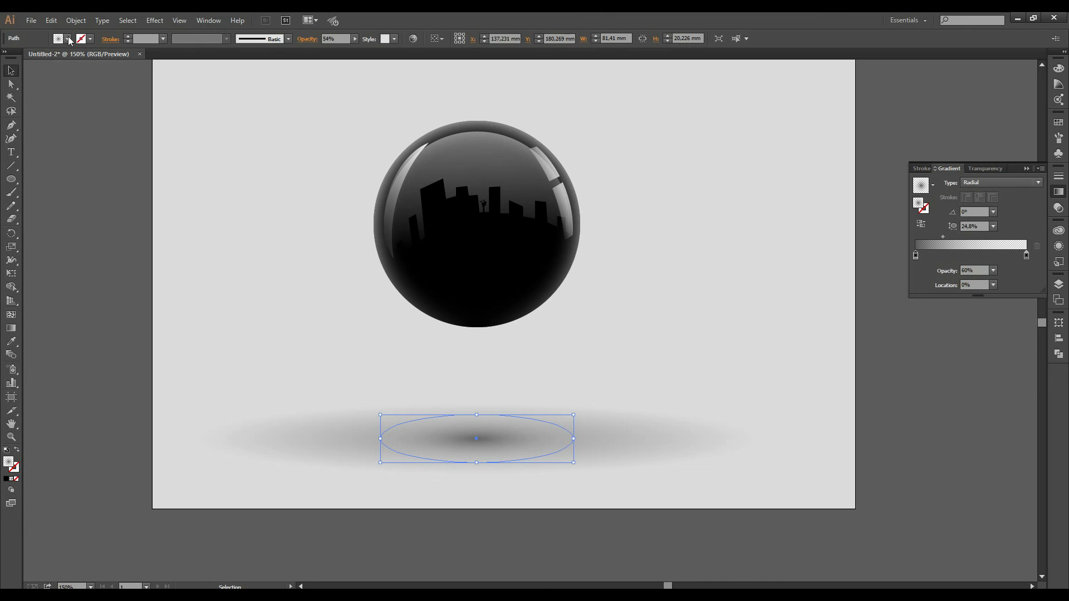
{"action": "left_click", "coordinate": [561, 156]}
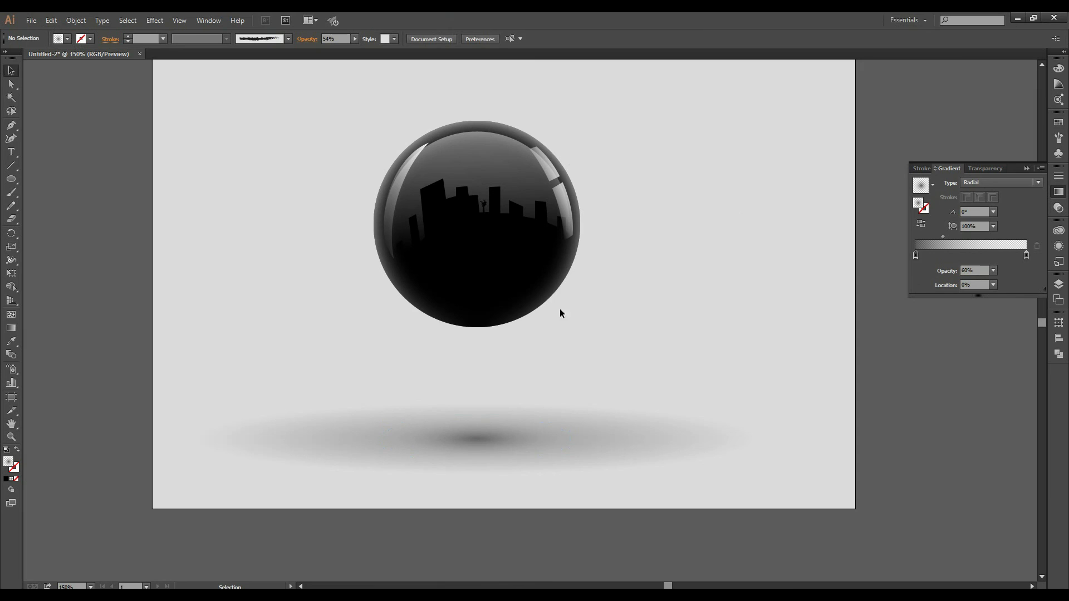
Reselect the inner shadow ellipse and shift its gradient midpoint outward.
{"action": "left_click", "coordinate": [480, 437]}
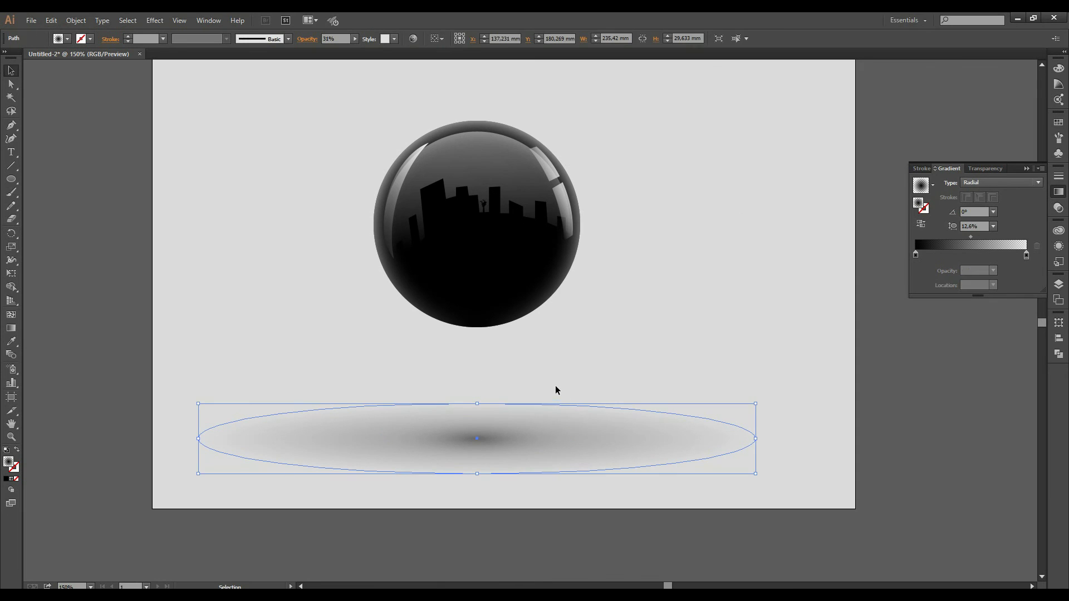
{"action": "left_click_drag", "start_coordinate": [555, 386], "coordinate": [490, 426]}
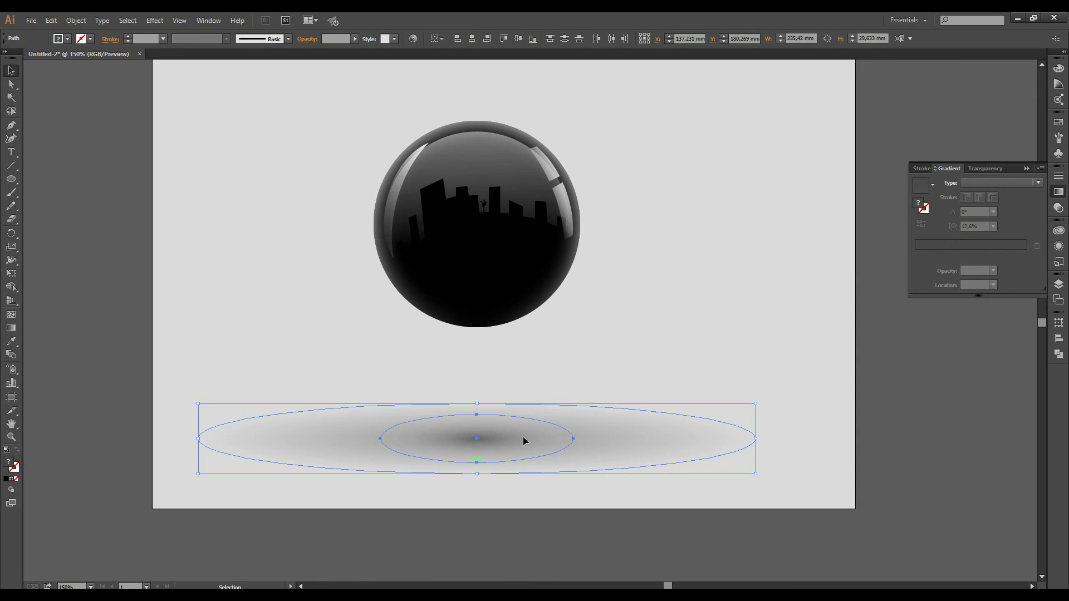
{"action": "left_click", "coordinate": [670, 445], "text": "shift"}
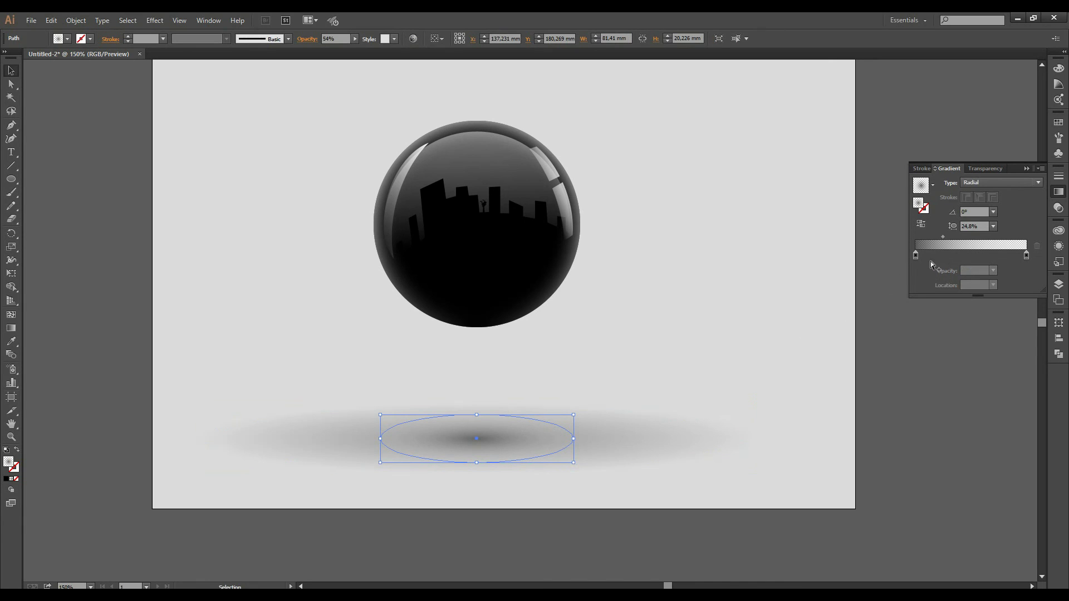
{"action": "left_click_drag", "start_coordinate": [943, 236], "coordinate": [974, 236]}
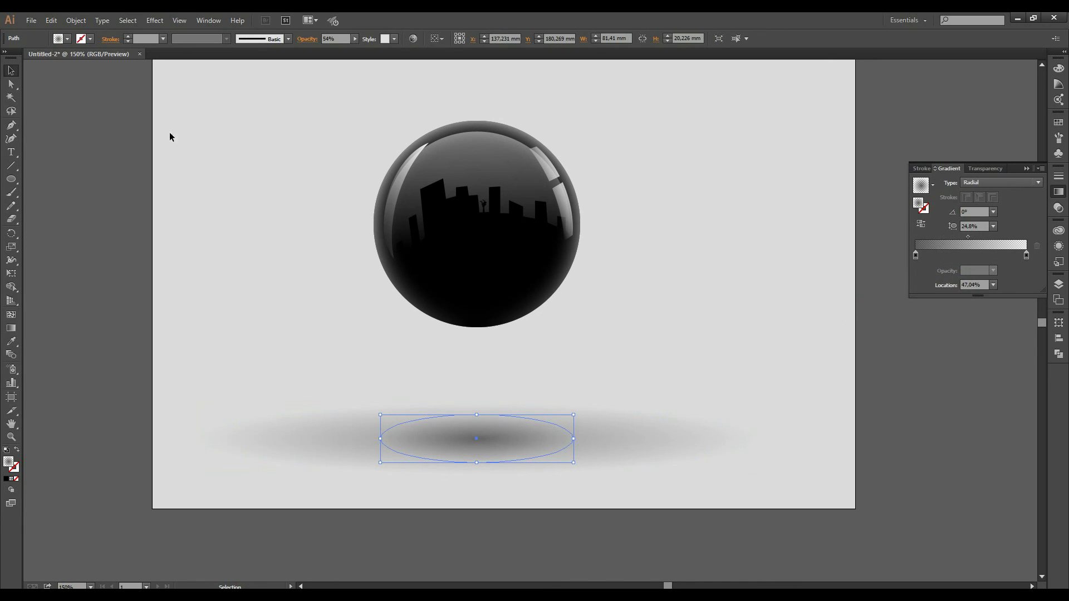
{"action": "left_click", "coordinate": [146, 157]}
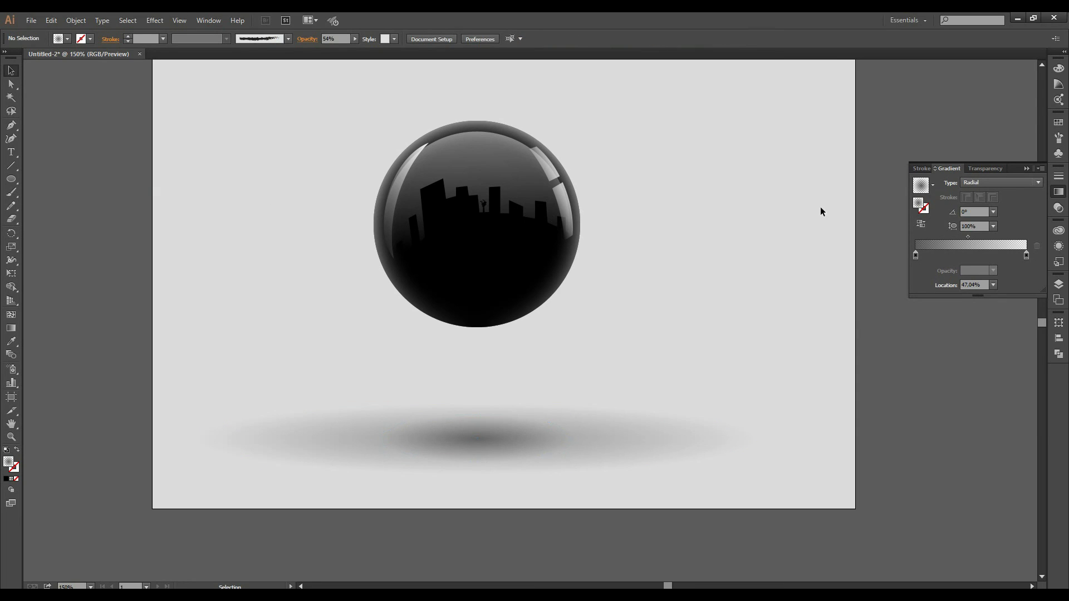
{"action": "left_click", "coordinate": [1026, 169]}
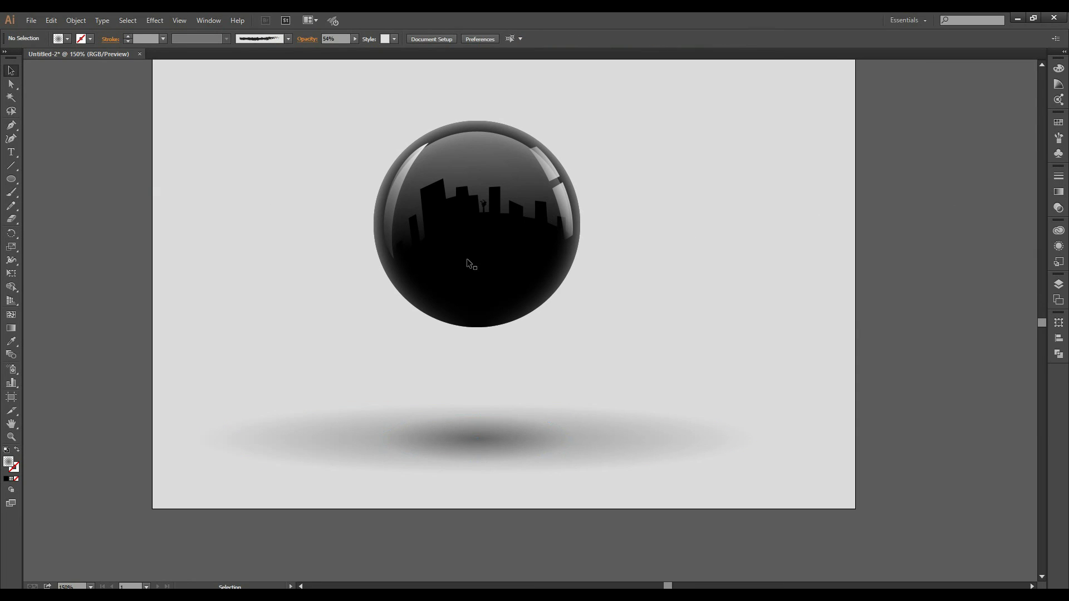
{"action": "scroll", "coordinate": [380, 279], "scroll_direction": "down", "scroll_amount": 1}
Scale both layered shadow ellipses down to a narrower size.
{"action": "scroll", "coordinate": [408, 324], "scroll_direction": "up", "scroll_amount": 2}
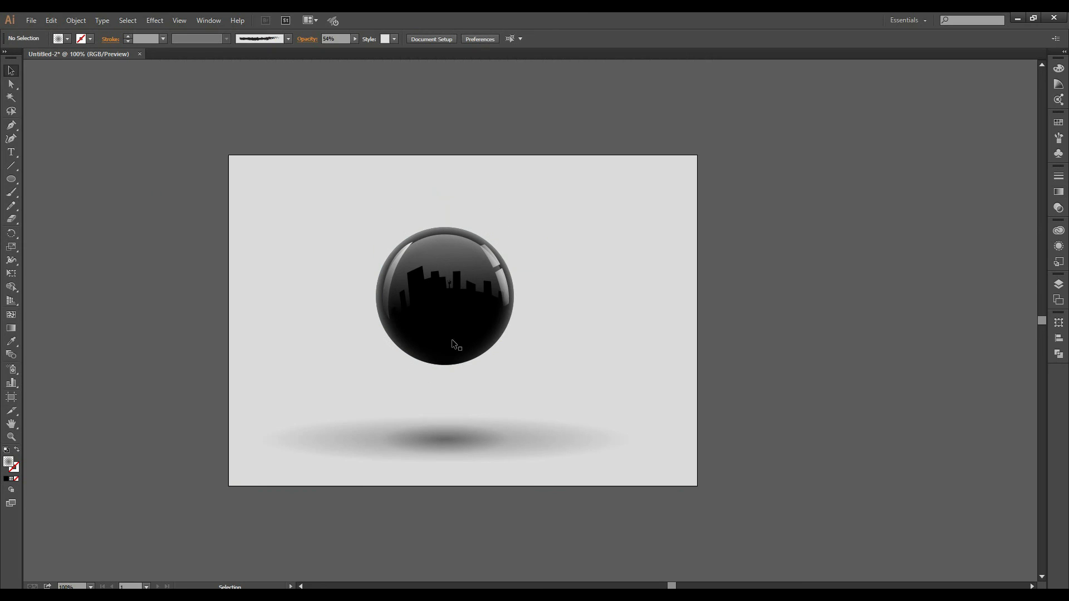
{"action": "scroll", "coordinate": [496, 384], "scroll_direction": "up", "scroll_amount": 1}
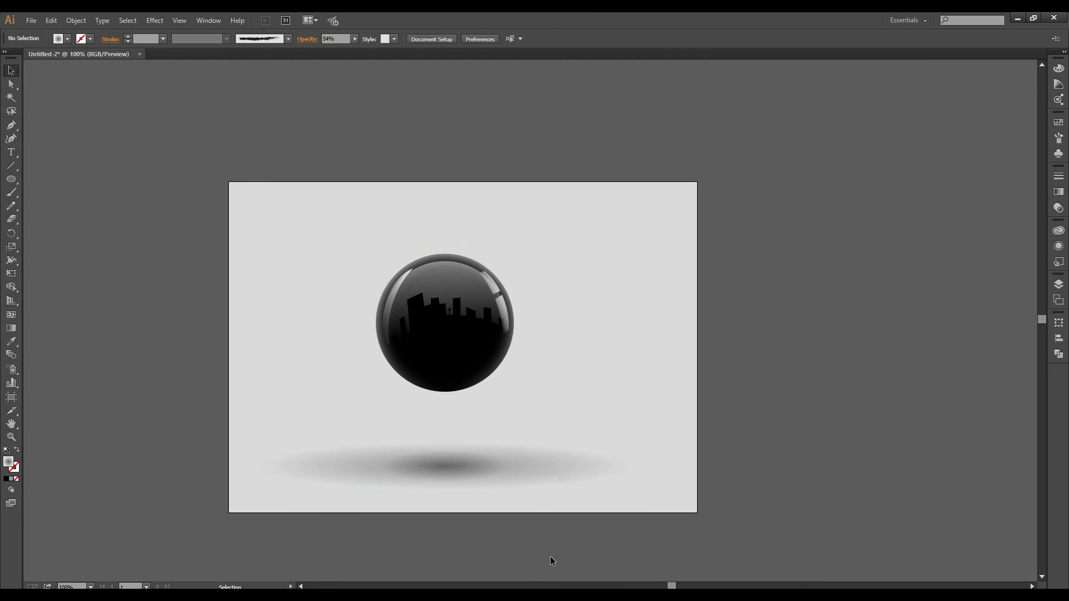
{"action": "left_click_drag", "start_coordinate": [550, 557], "coordinate": [351, 415]}
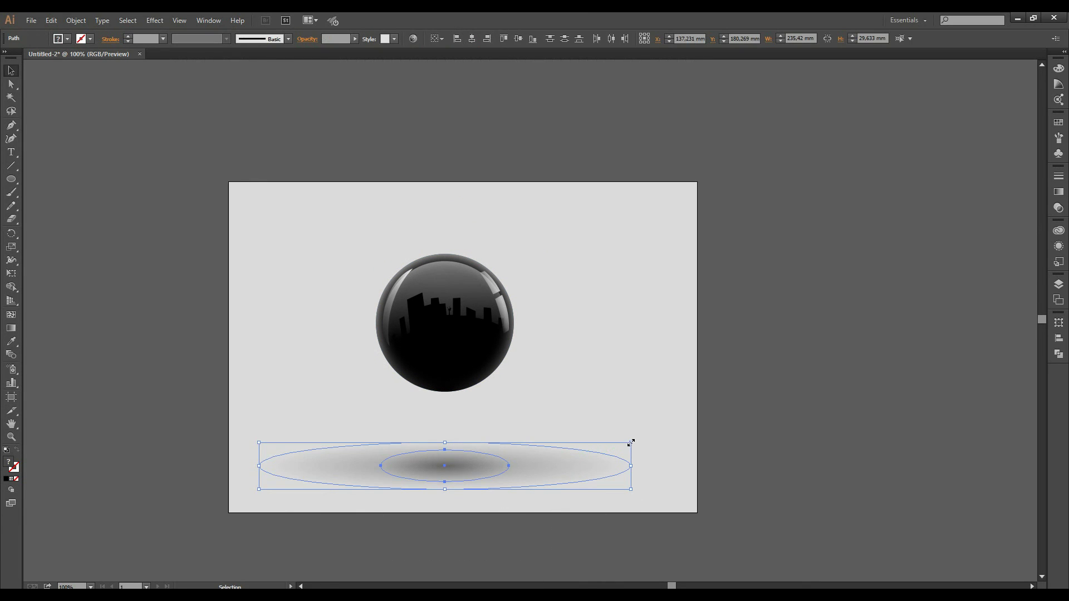
{"action": "left_click_drag", "start_coordinate": [631, 442], "coordinate": [582, 454]}
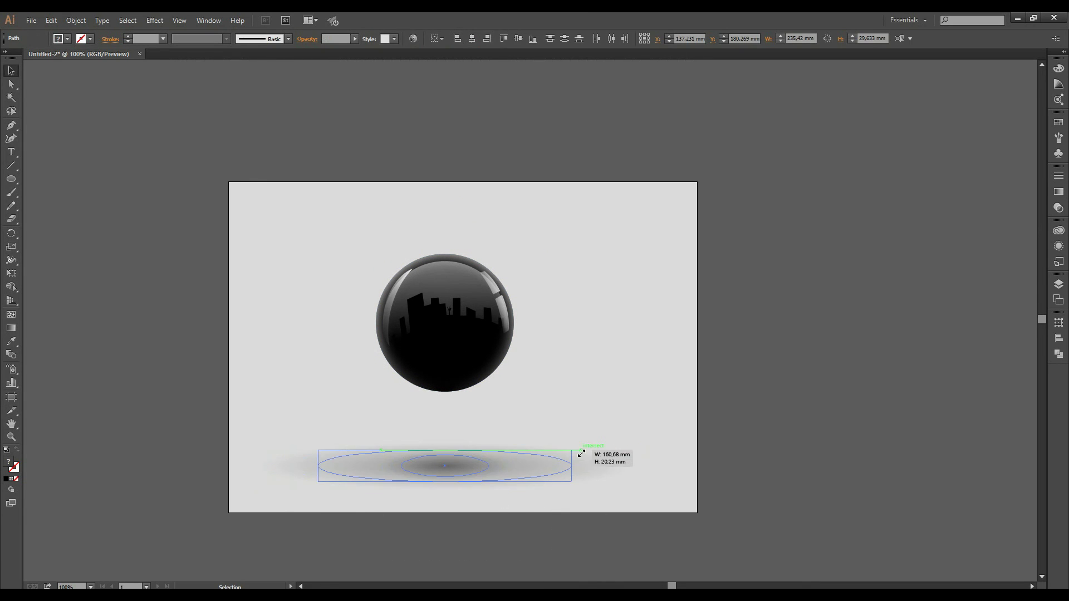
{"action": "left_click", "coordinate": [724, 410]}
{"action": "scroll", "coordinate": [557, 409], "scroll_direction": "down", "scroll_amount": 1}
{"action": "scroll", "coordinate": [546, 407], "scroll_direction": "up", "scroll_amount": 1}
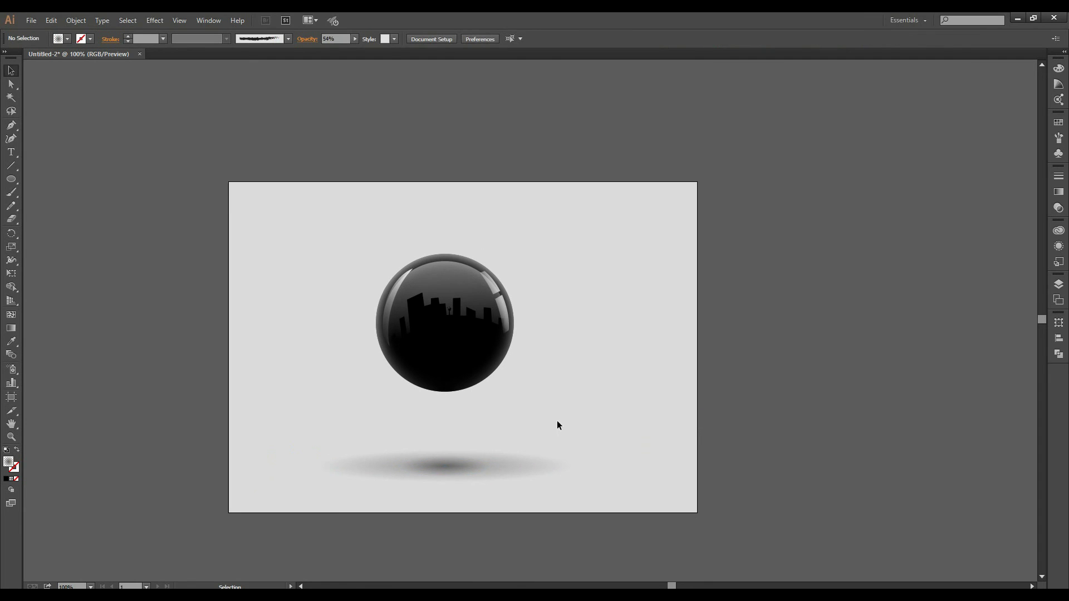
Give the outer shadow ellipse a 38.18% gradient midpoint and 23% opacity.
{"action": "left_click", "coordinate": [546, 472]}
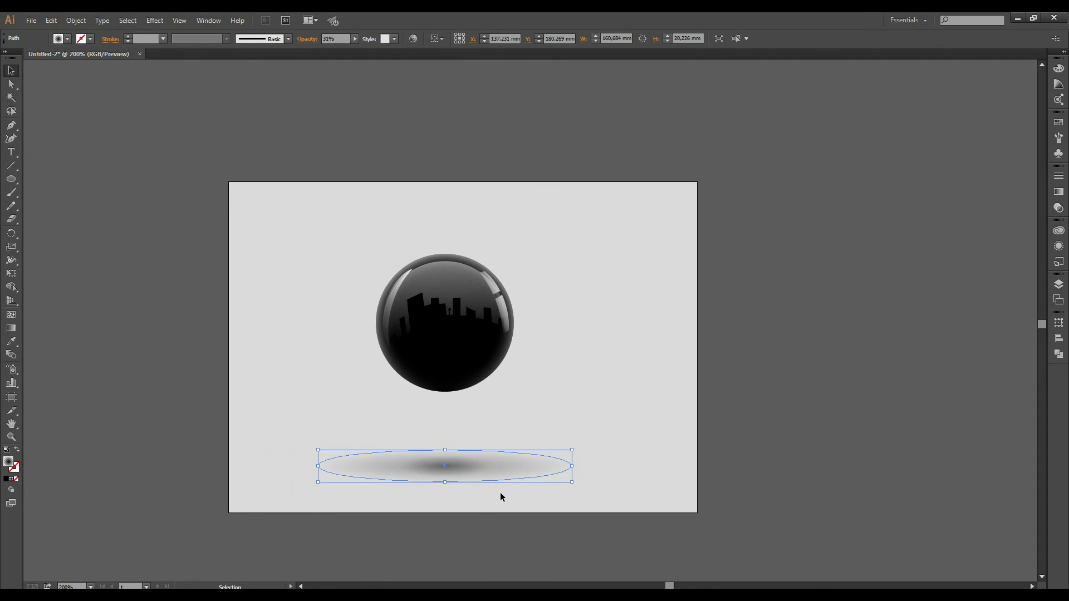
{"action": "key", "text": "ctrl+plus"}
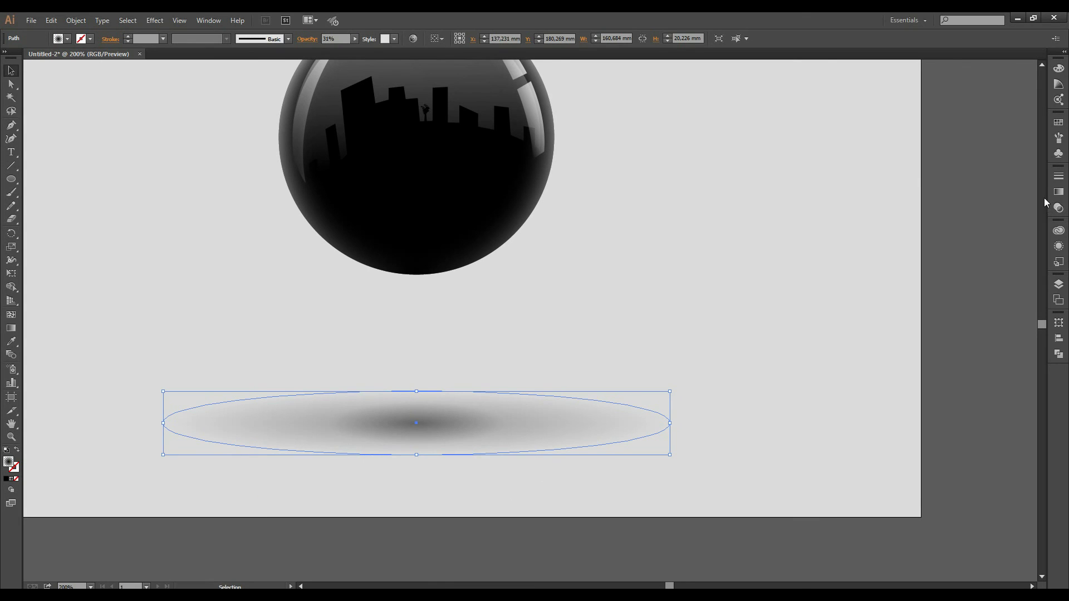
{"action": "left_click", "coordinate": [1058, 192]}
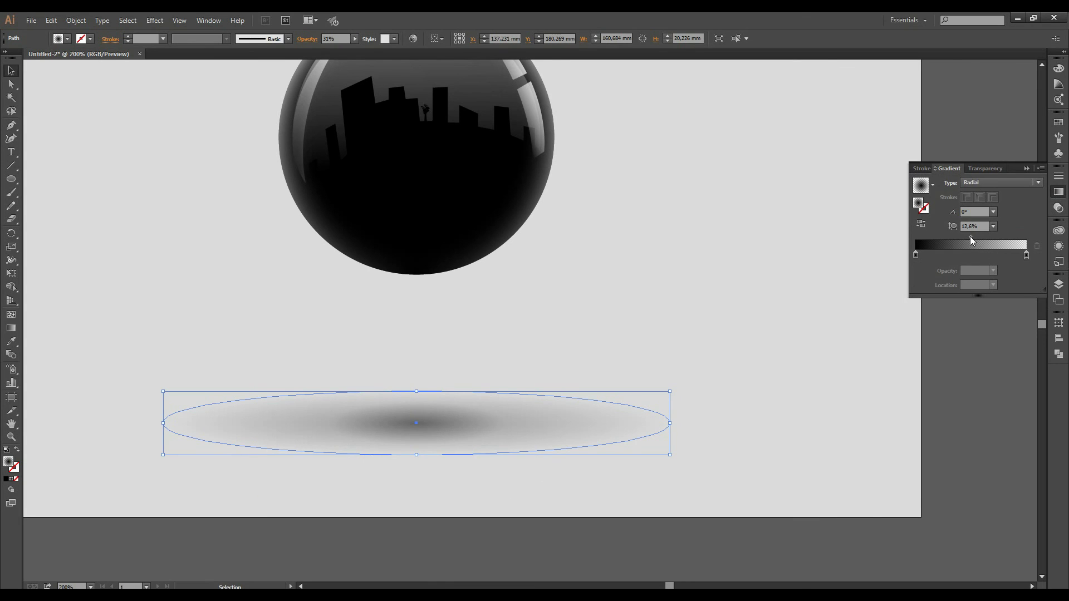
{"action": "left_click_drag", "start_coordinate": [970, 236], "coordinate": [959, 236]}
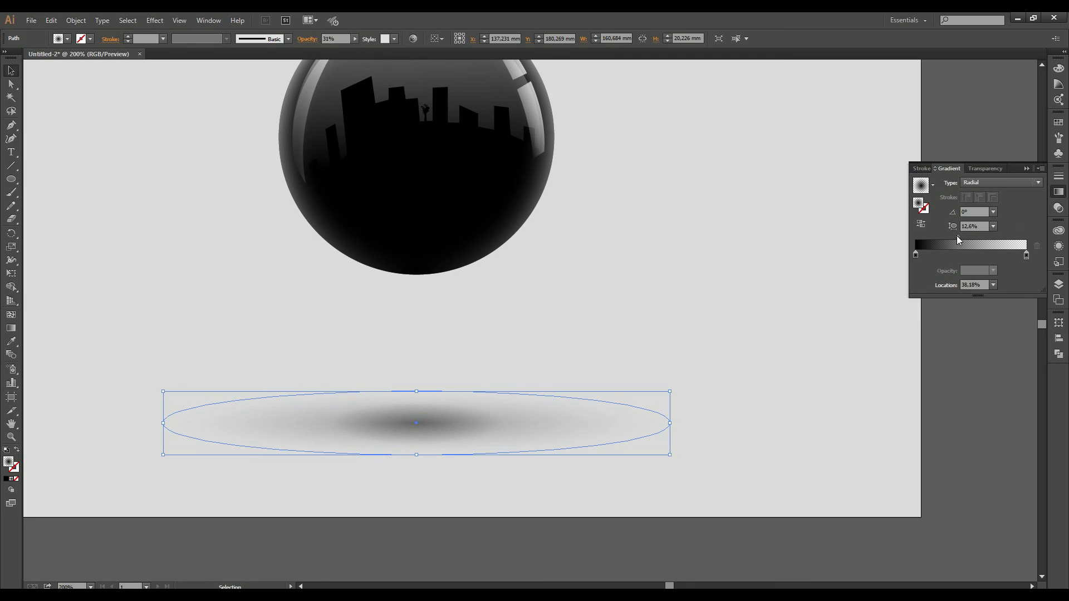
{"action": "left_click", "coordinate": [354, 39]}
{"action": "left_click_drag", "start_coordinate": [322, 49], "coordinate": [317, 49]}
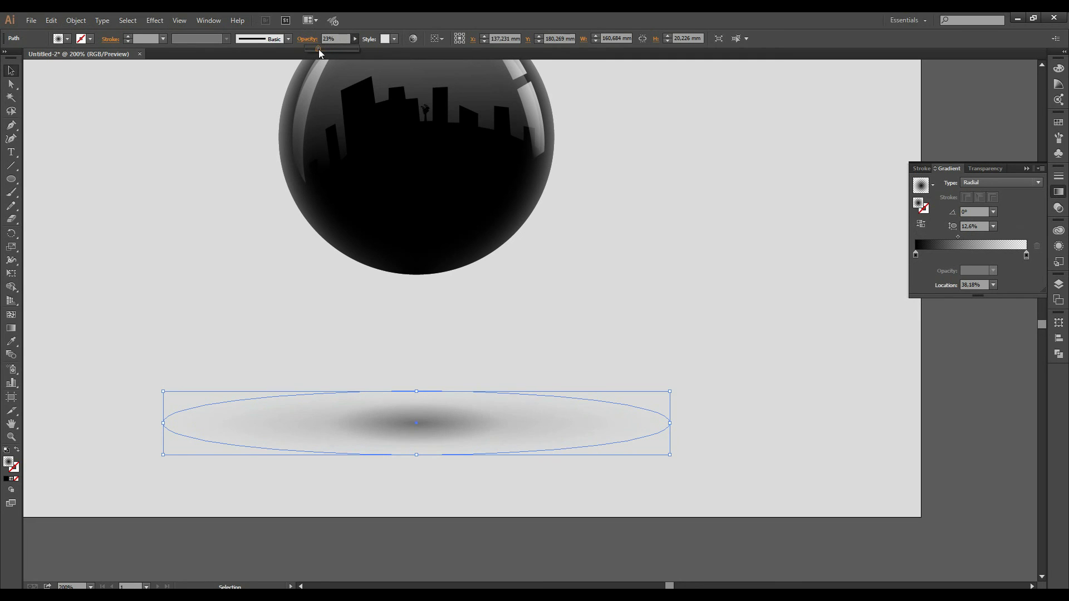
{"action": "left_click", "coordinate": [177, 216]}
{"action": "left_click", "coordinate": [1026, 169]}
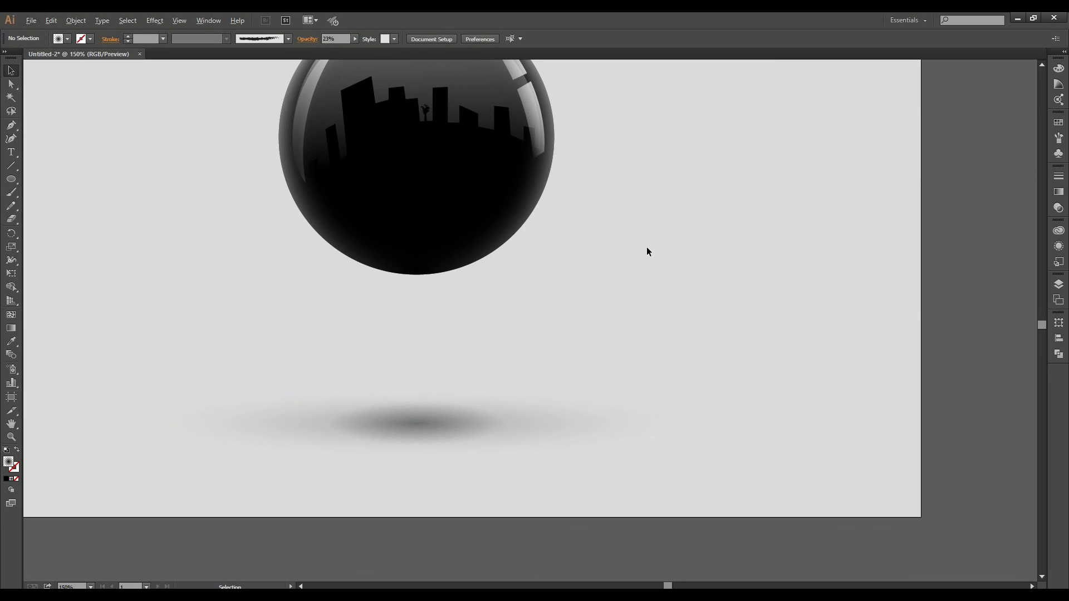
{"action": "scroll", "coordinate": [646, 246], "scroll_direction": "down", "scroll_amount": 2, "text": "alt"}
{"action": "scroll", "coordinate": [633, 282], "scroll_direction": "up", "scroll_amount": 3}
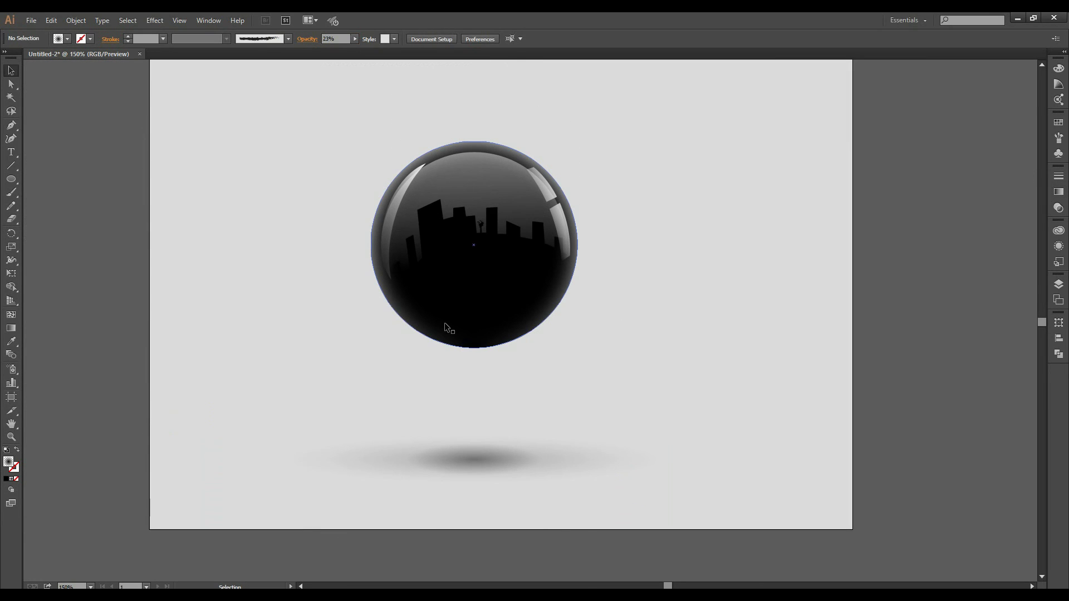
{"action": "left_click", "coordinate": [445, 324]}
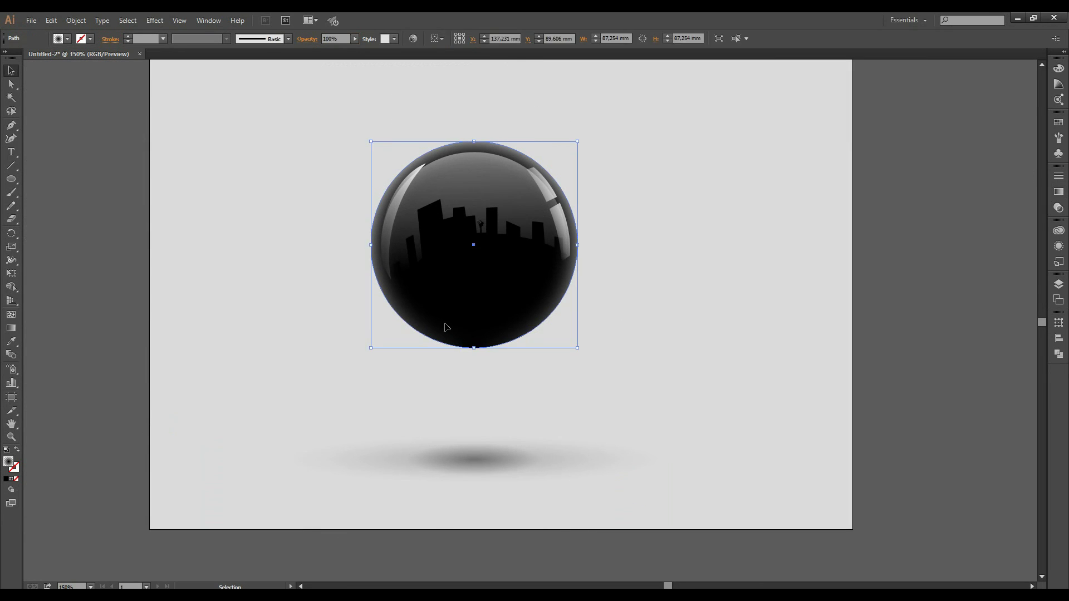
{"action": "left_click", "coordinate": [882, 332]}
{"action": "scroll", "coordinate": [882, 332], "scroll_direction": "up", "scroll_amount": 3}
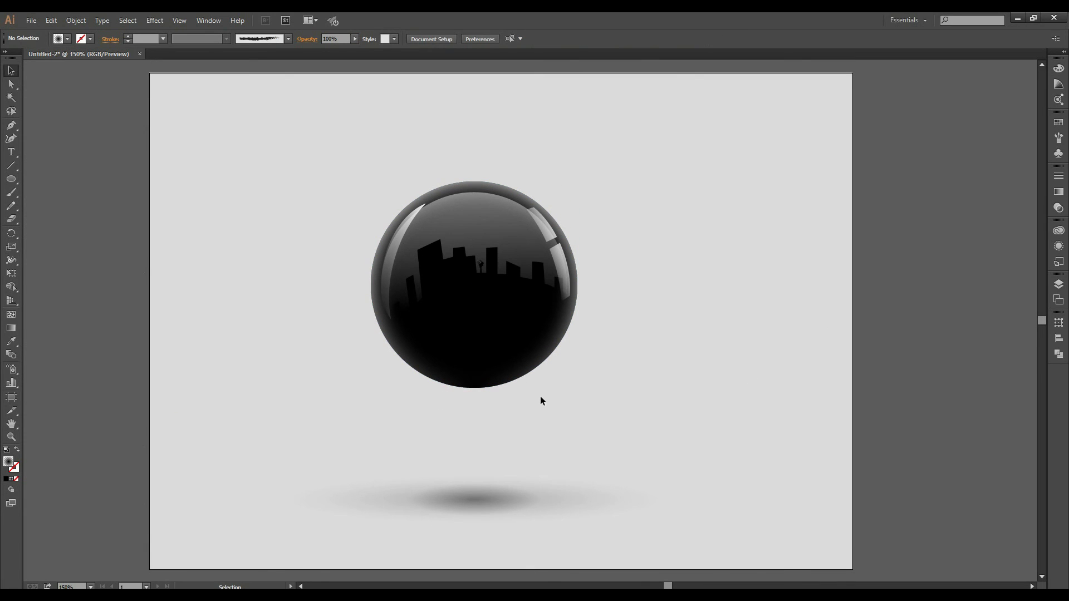
{"action": "scroll", "coordinate": [752, 331], "scroll_direction": "down", "scroll_amount": 2}
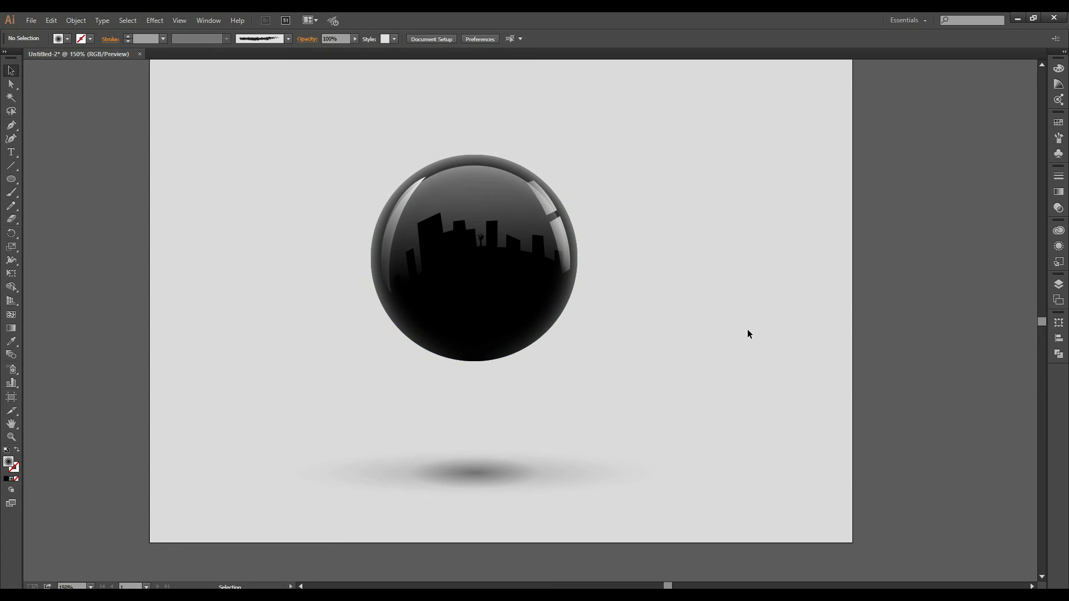
{"action": "scroll", "coordinate": [746, 329], "scroll_direction": "down", "scroll_amount": 1}
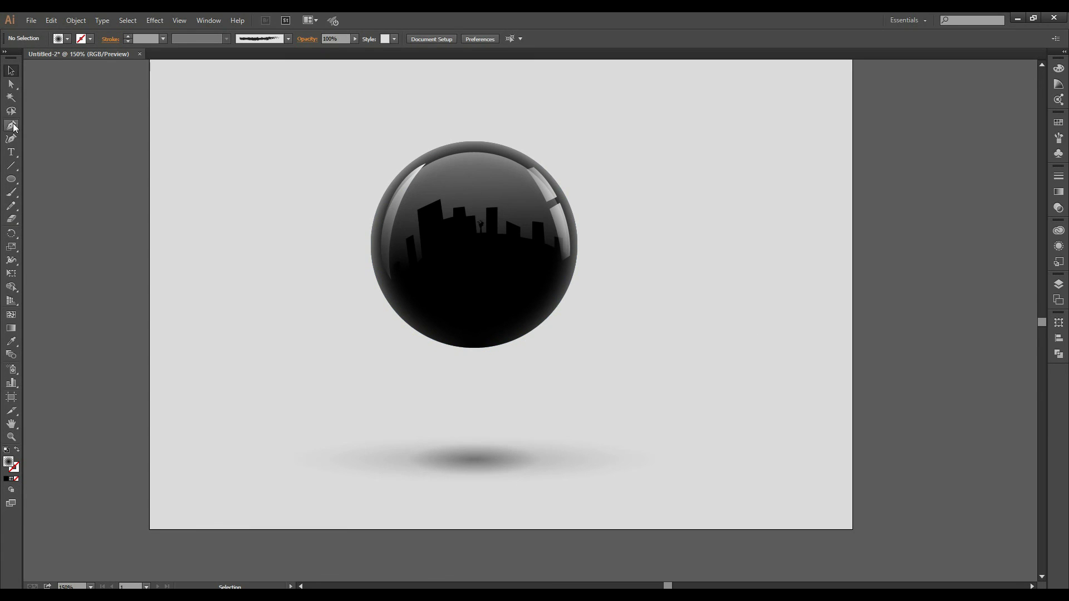
{"action": "scroll", "coordinate": [211, 201], "scroll_direction": "up", "scroll_amount": 2}
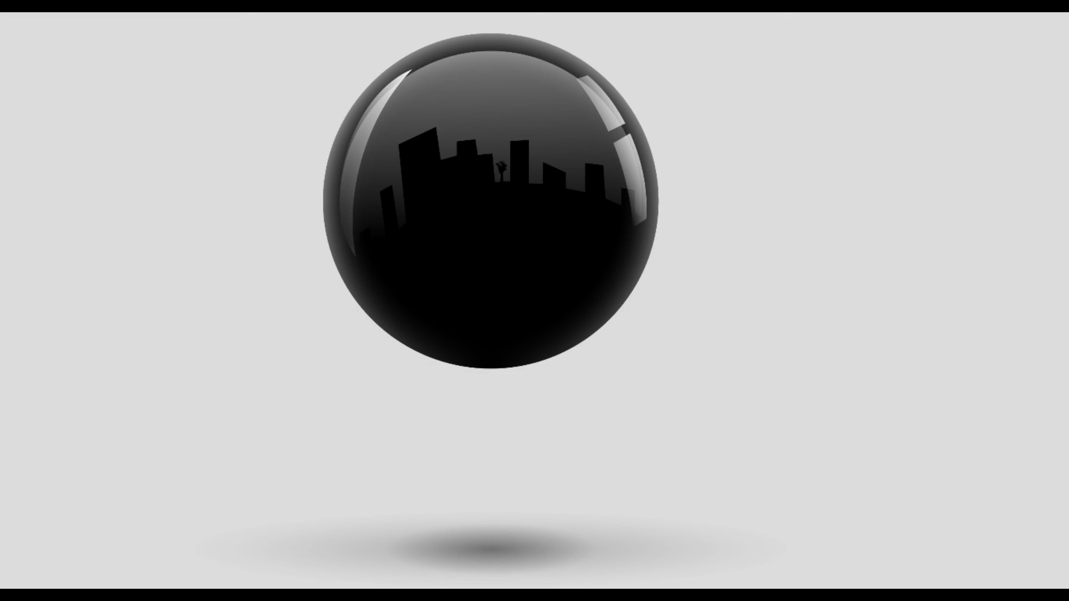